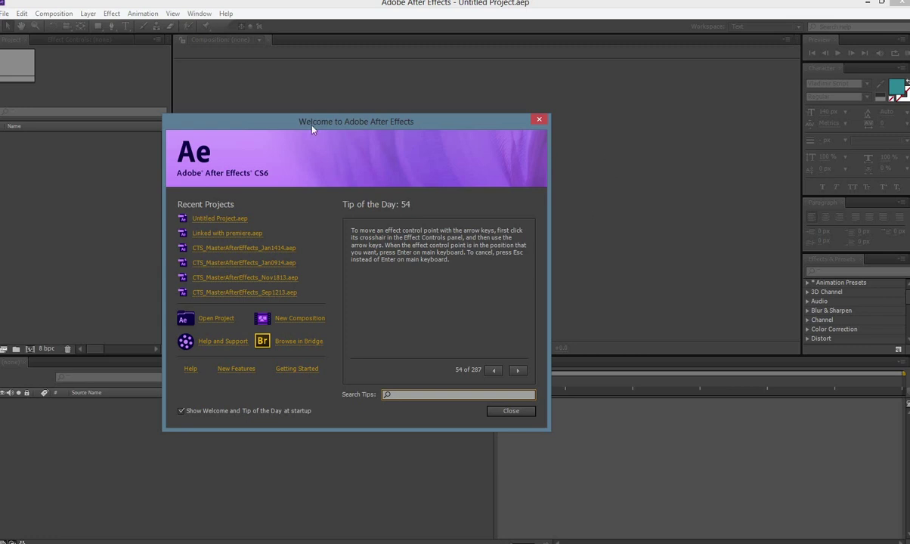
# Step: Start a new composition and name it Haiku_wilk
pyautogui.moveTo(355, 120); pyautogui.dragTo(400, 123)
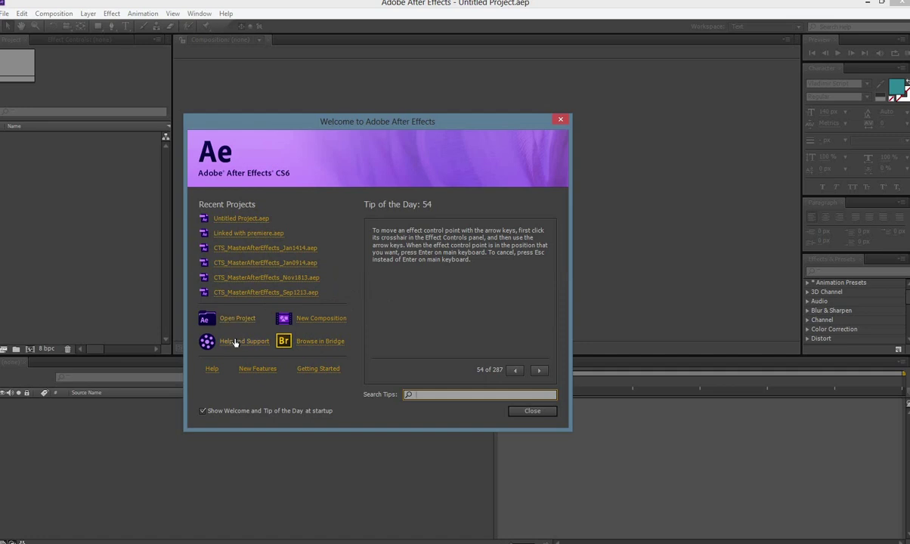
pyautogui.click(319, 320)
pyautogui.moveTo(189, 168); pyautogui.dragTo(389, 133)
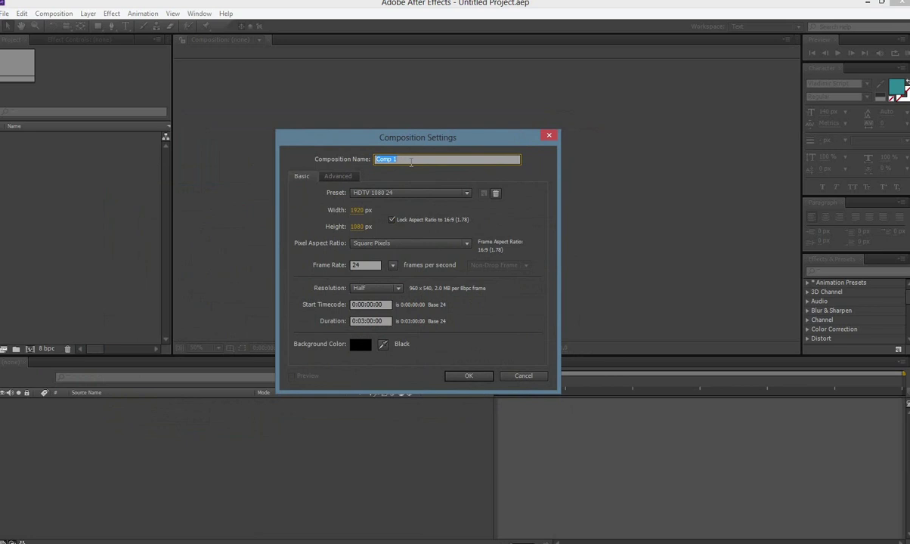
pyautogui.write('Haiku_wik')
# Step: Use the HDTV 1080 24 preset for the composition with a frame rate of 24 frames per second
pyautogui.click(371, 192)
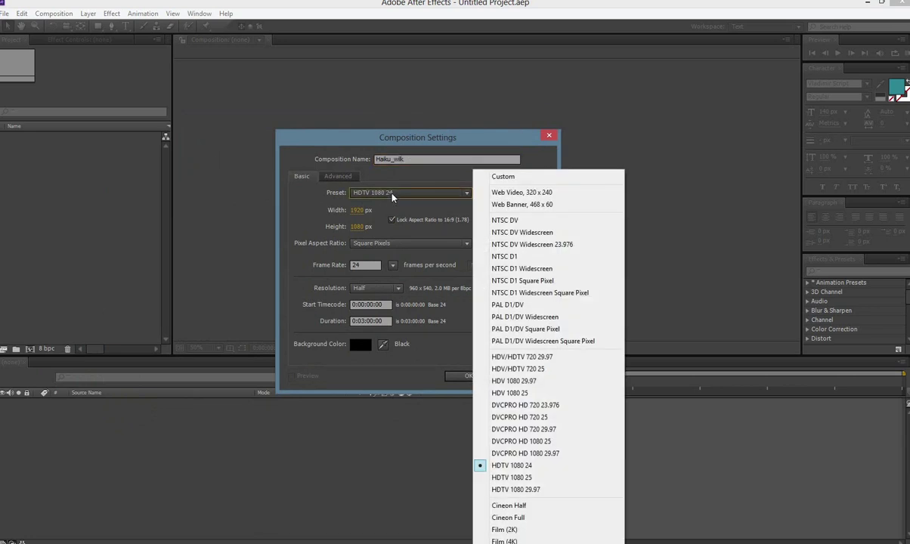
pyautogui.click(370, 192)
pyautogui.click(406, 193)
pyautogui.click(406, 194)
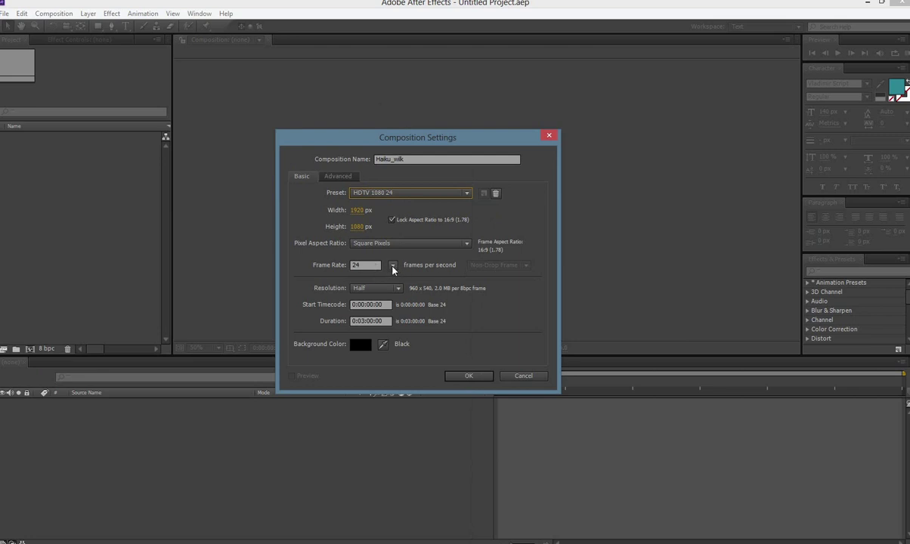
pyautogui.click(392, 265)
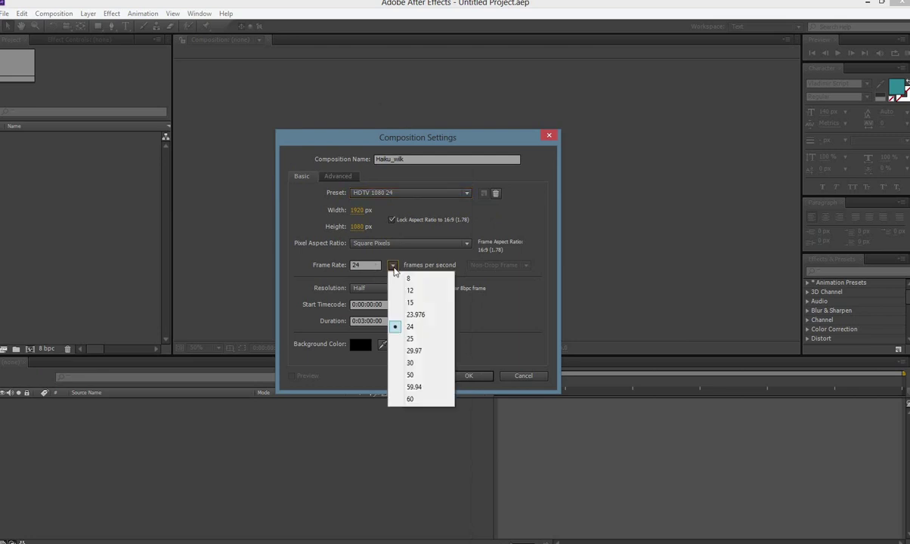
pyautogui.click(410, 327)
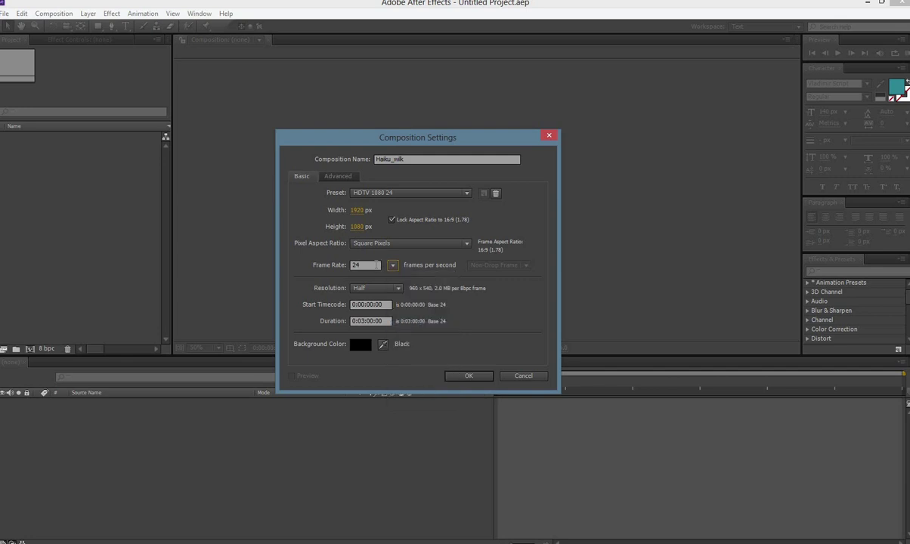
# Step: Try the Full, Third and Quarter resolutions for the composition and return to Half
pyautogui.click(387, 289)
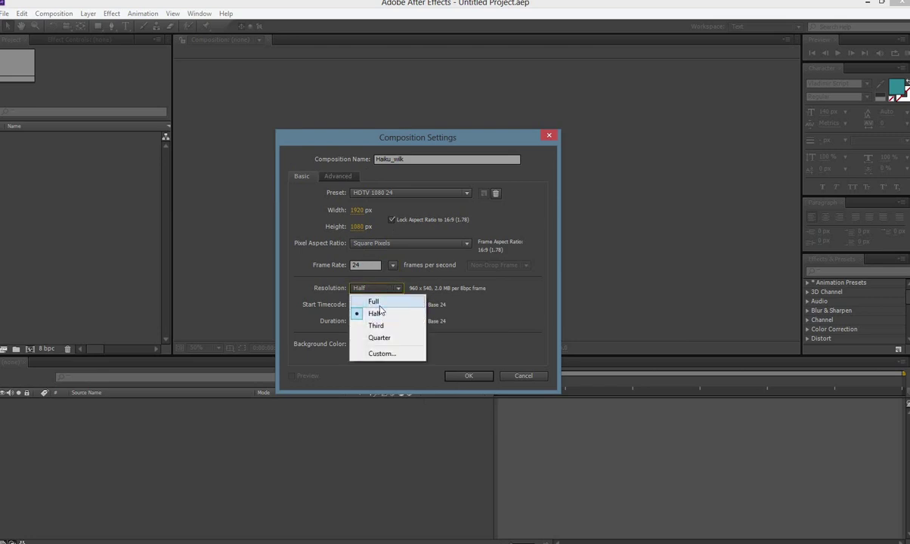
pyautogui.click(374, 302)
pyautogui.click(381, 291)
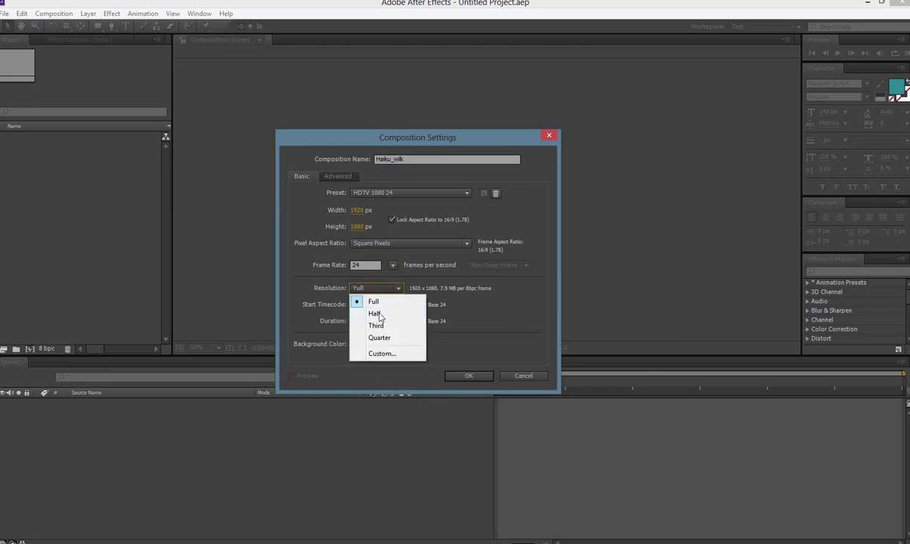
pyautogui.click(378, 315)
pyautogui.click(376, 289)
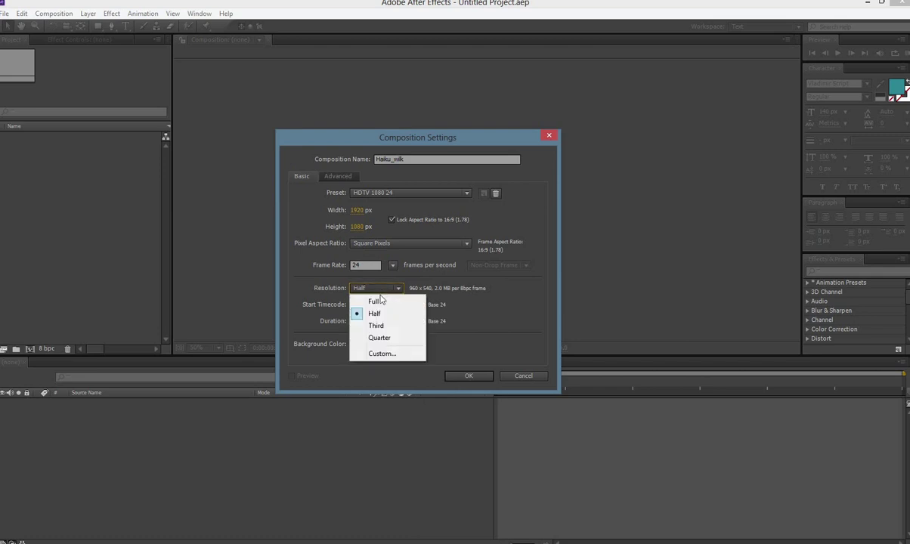
pyautogui.click(381, 326)
pyautogui.click(378, 289)
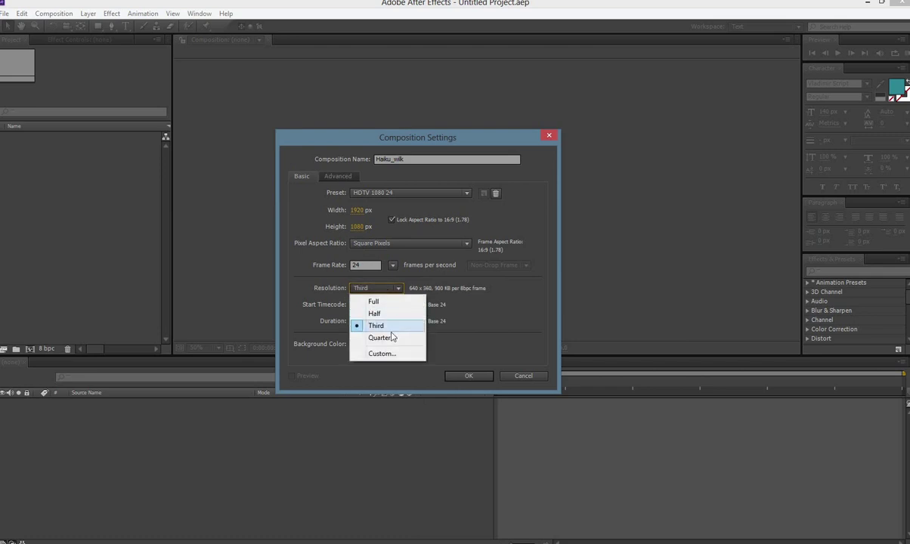
pyautogui.click(391, 338)
pyautogui.click(374, 288)
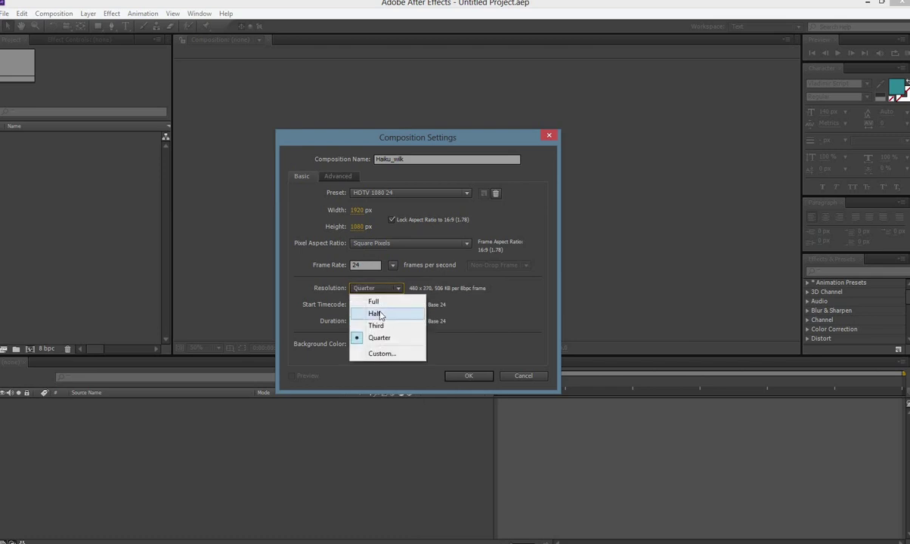
pyautogui.click(380, 314)
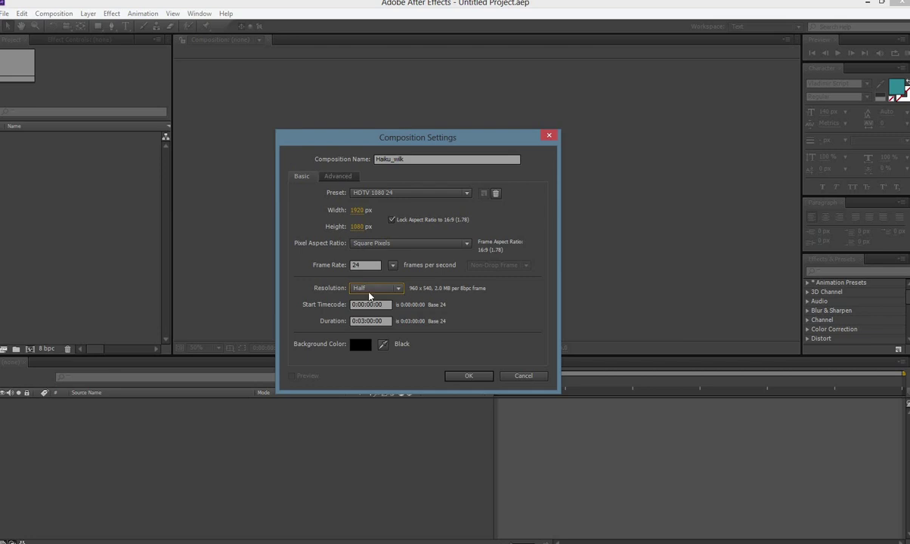
# Step: Create the composition with a start timecode of 0:00:00:00 and a duration of 0:03:00:00
pyautogui.click(369, 305)
pyautogui.click(369, 320)
pyautogui.click(370, 304)
pyautogui.click(371, 321)
pyautogui.click(373, 305)
pyautogui.click(371, 320)
pyautogui.click(370, 304)
pyautogui.click(370, 320)
pyautogui.moveTo(361, 321); pyautogui.dragTo(398, 322)
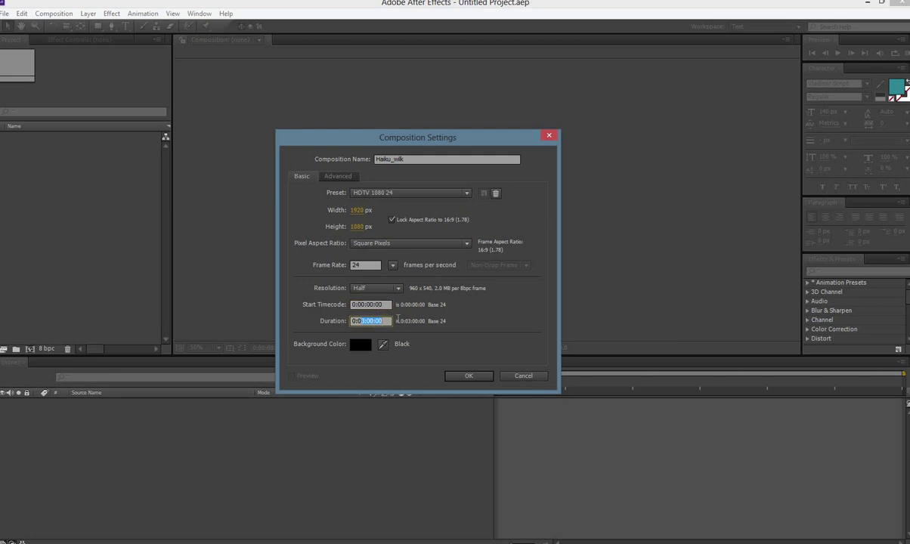
pyautogui.click(382, 324)
pyautogui.click(468, 377)
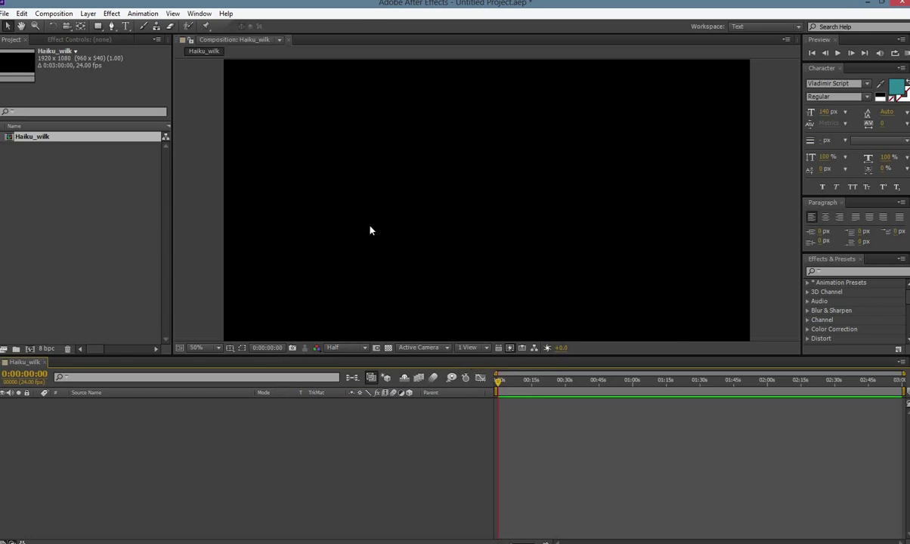
# Step: Create two more compositions, Comp 1 and Comp 2, with the default settings
pyautogui.click(87, 178)
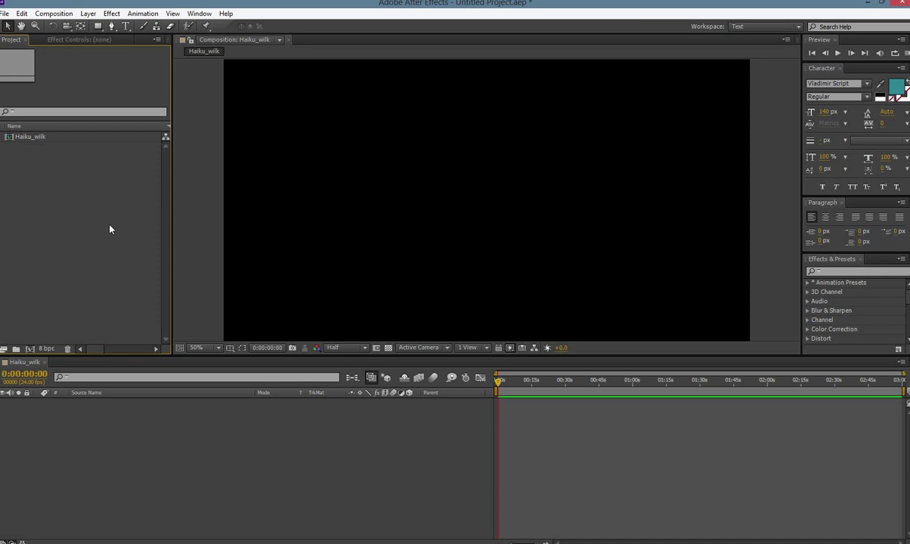
pyautogui.rightClick(57, 179)
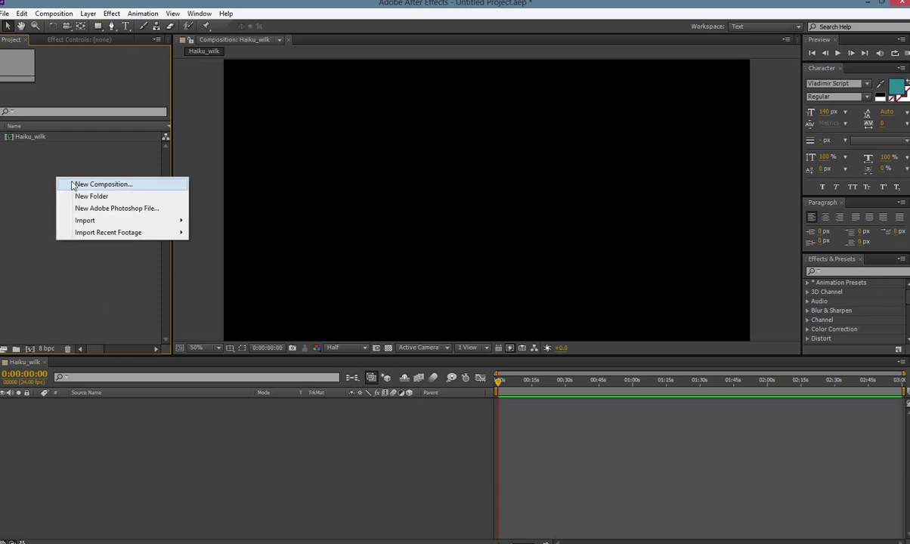
pyautogui.click(99, 185)
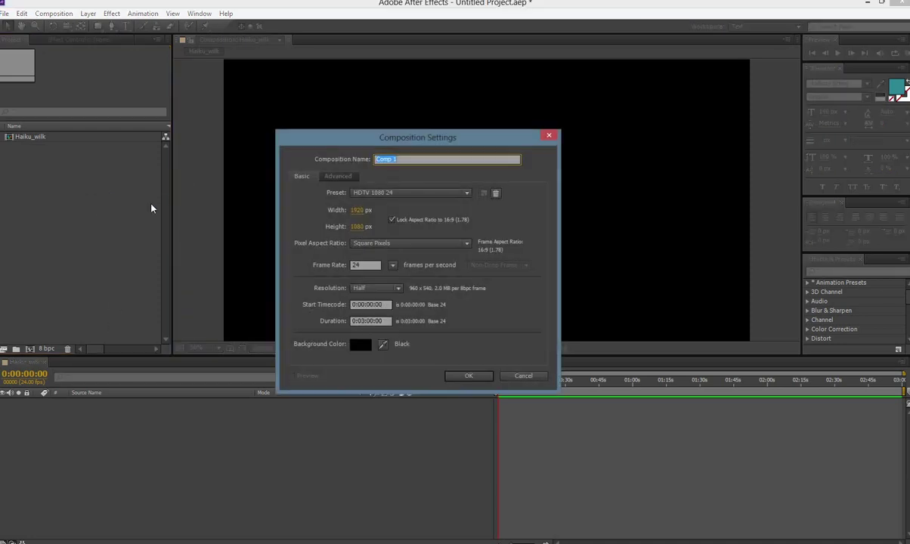
pyautogui.click(467, 376)
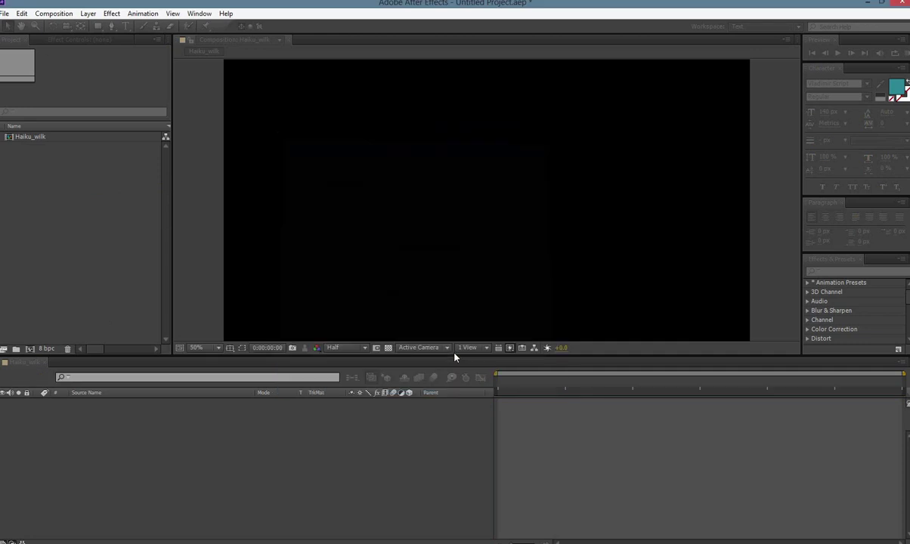
pyautogui.click(83, 223)
pyautogui.hotkey('ctrl', 'n')
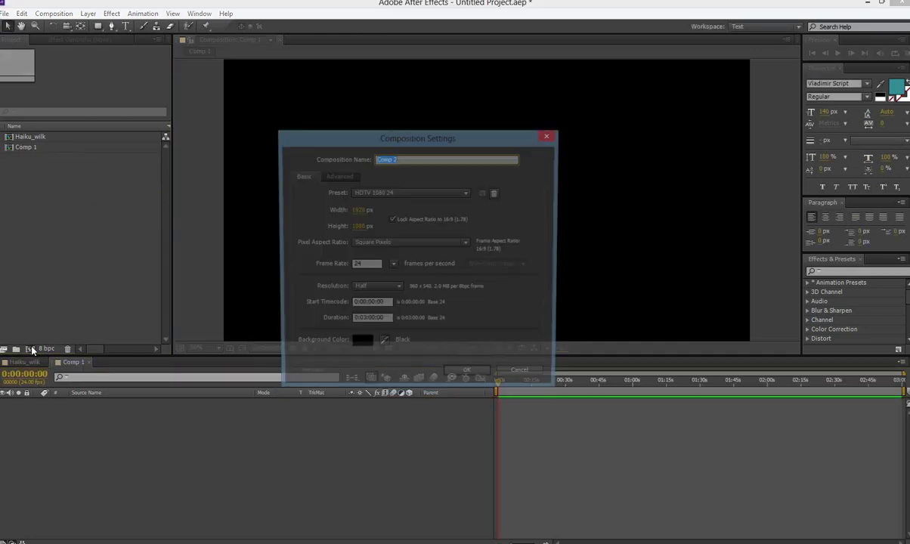
pyautogui.click(467, 376)
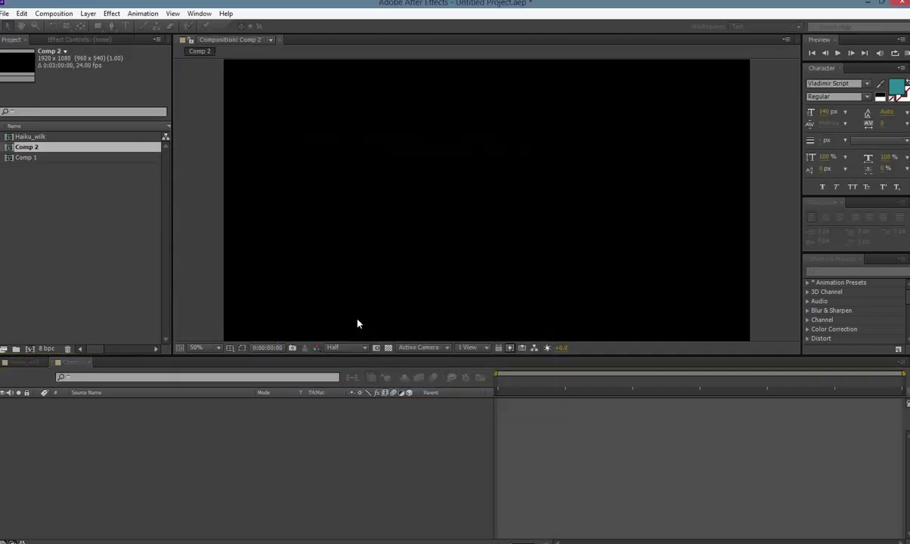
# Step: Delete Comp 1 and Comp 2 from the project, keeping only Haiku_wilk
pyautogui.click(10, 156)
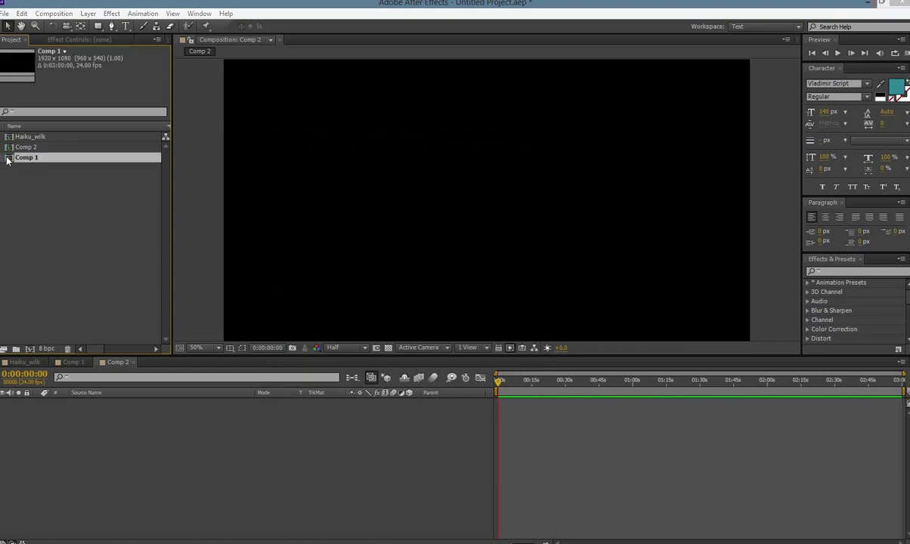
pyautogui.press('Delete')
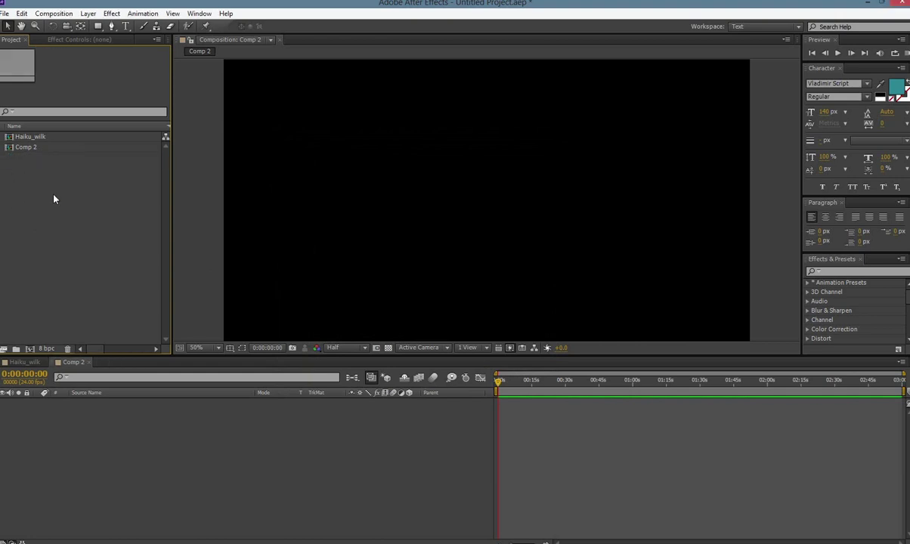
pyautogui.click(12, 148)
pyautogui.moveTo(12, 149); pyautogui.dragTo(68, 349)
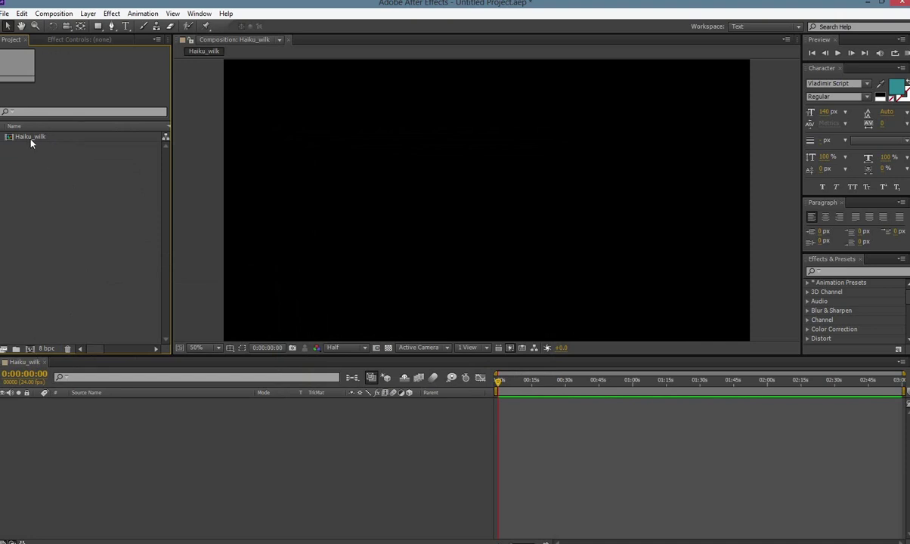
pyautogui.click(10, 138)
pyautogui.click(18, 180)
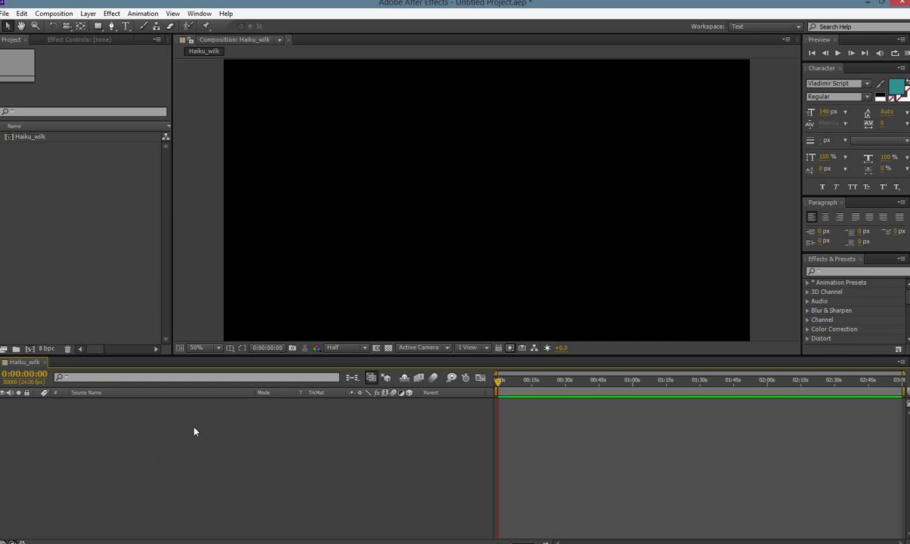
# Step: Move the current time to 0:01:39:04, and switch the workspace to Standard and back to Text
pyautogui.moveTo(539, 389); pyautogui.dragTo(718, 390)
pyautogui.click(771, 27)
pyautogui.click(786, 38)
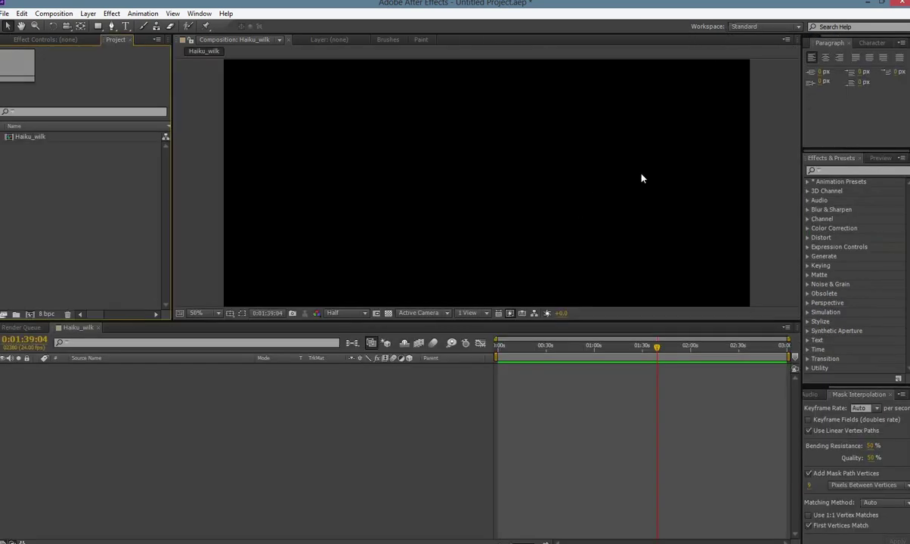
pyautogui.click(761, 28)
pyautogui.click(767, 124)
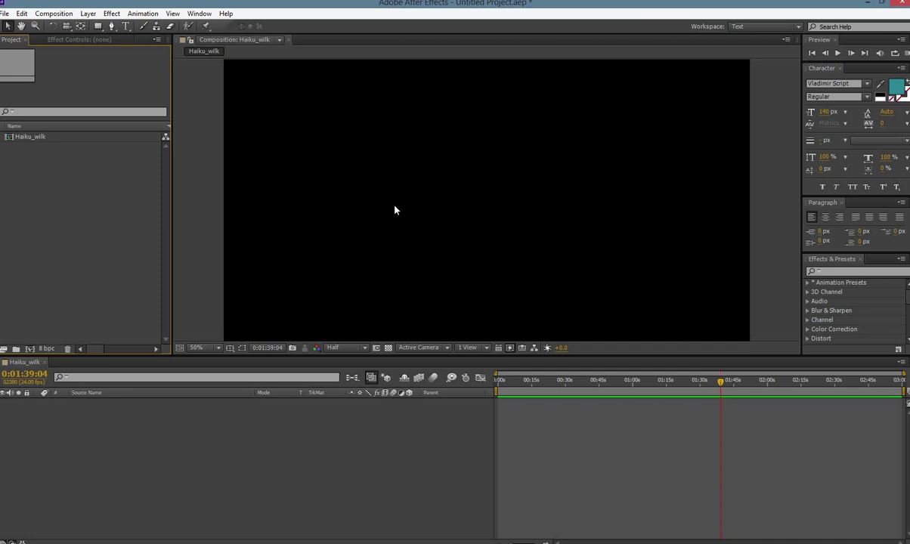
# Step: Add a text layer reading "text 1" in the upper part of the composition frame
pyautogui.hotkey('ctrl', 't')
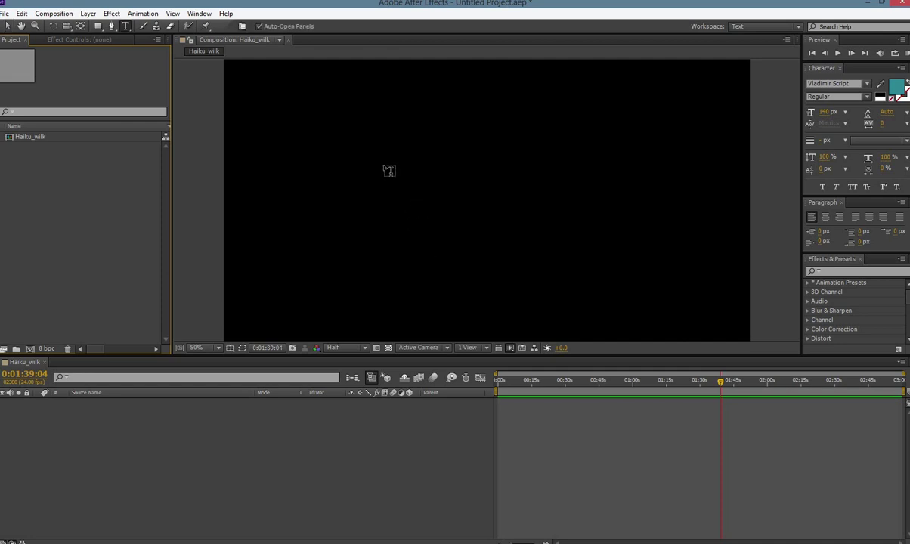
pyautogui.click(338, 140)
pyautogui.write('te')
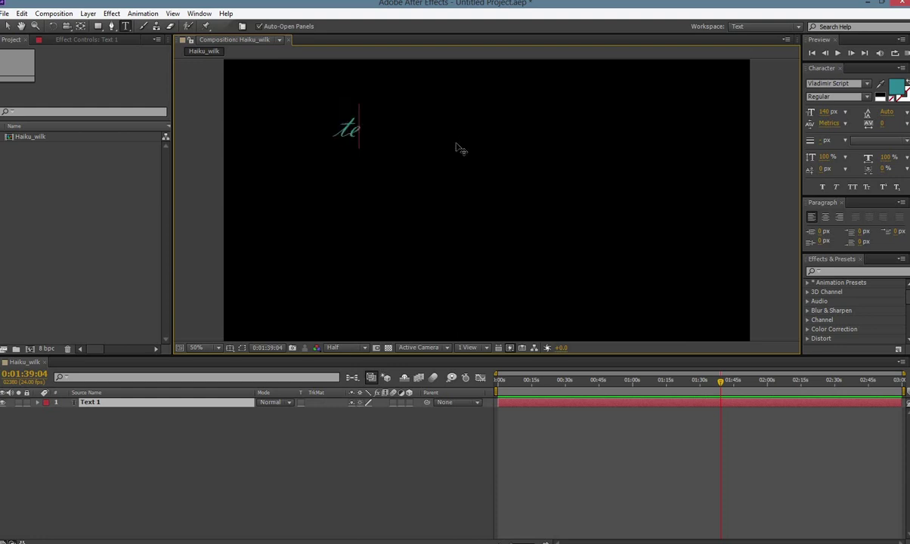
pyautogui.write('xt 1')
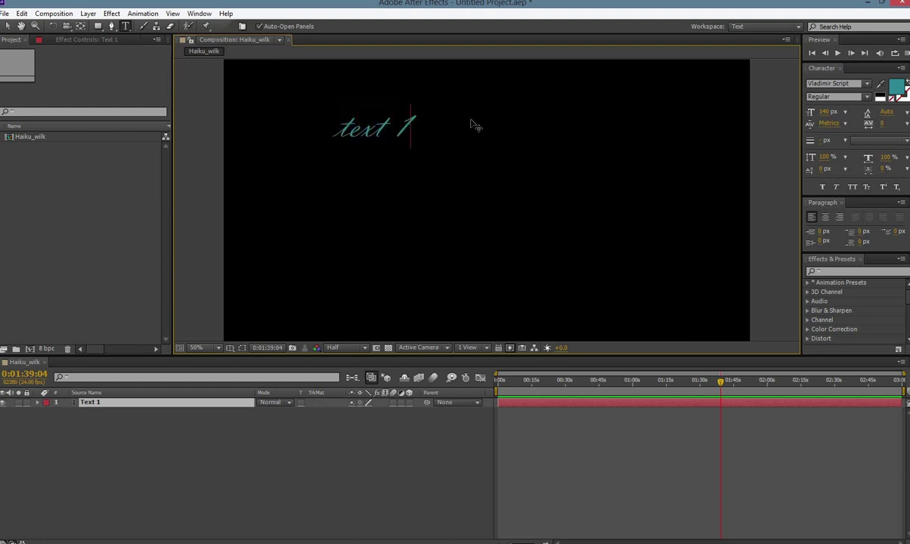
pyautogui.click(6, 26)
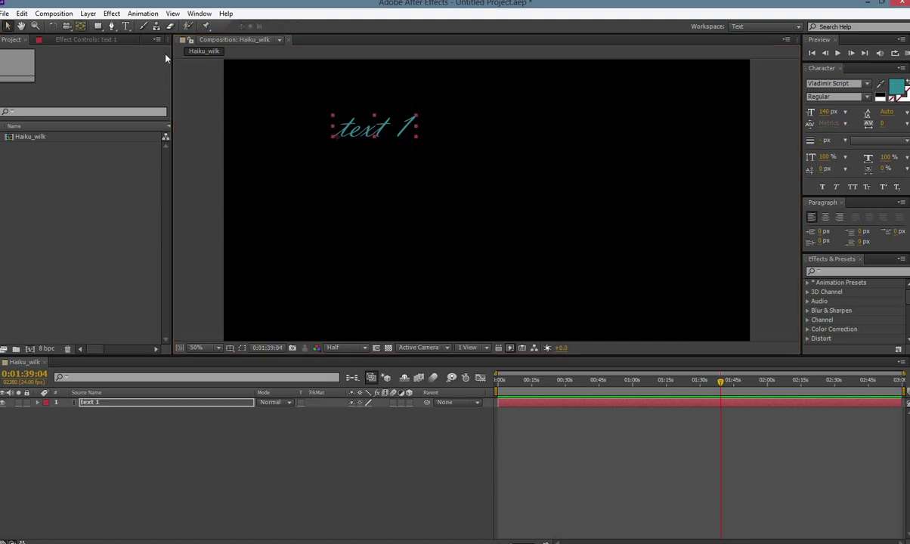
# Step: Start a second text layer below the first text and set its font to Times New Roman
pyautogui.click(126, 27)
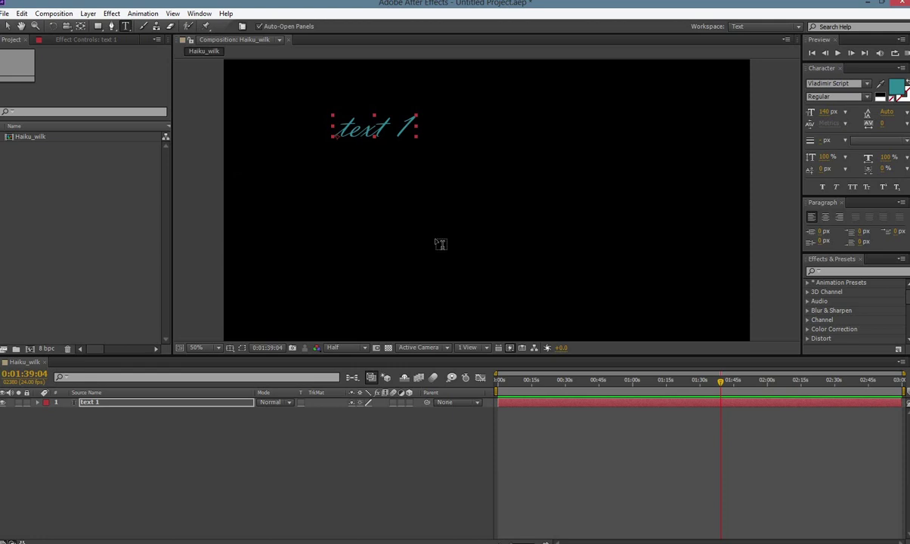
pyautogui.click(435, 238)
pyautogui.click(824, 83)
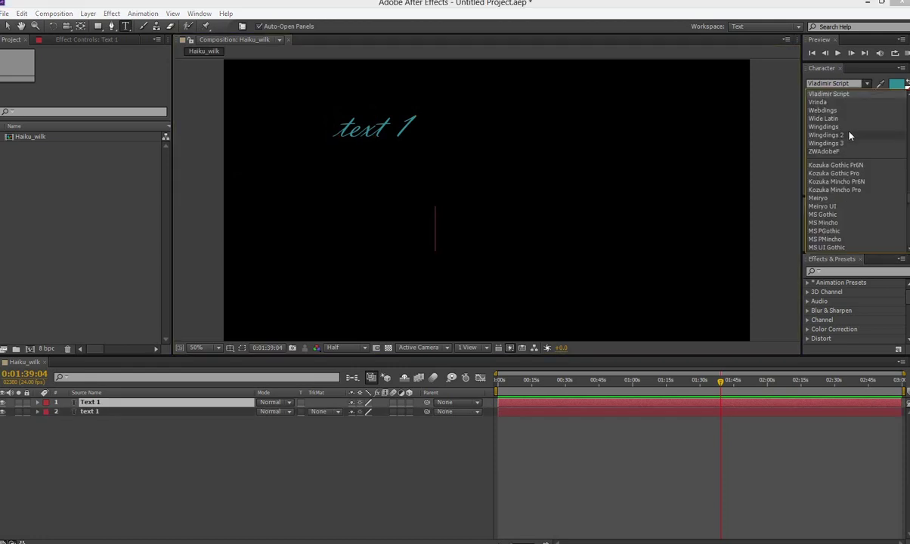
pyautogui.click(835, 111)
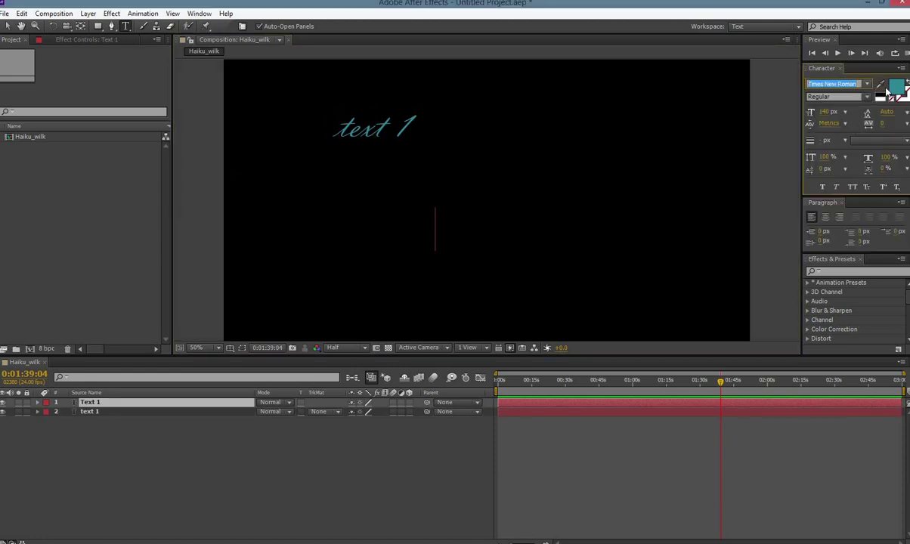
# Step: Set the second text's fill color to white (FFFFFF) and its font to Tekton Pro Bold Condensed
pyautogui.click(895, 90)
pyautogui.moveTo(77, 195); pyautogui.dragTo(49, 167)
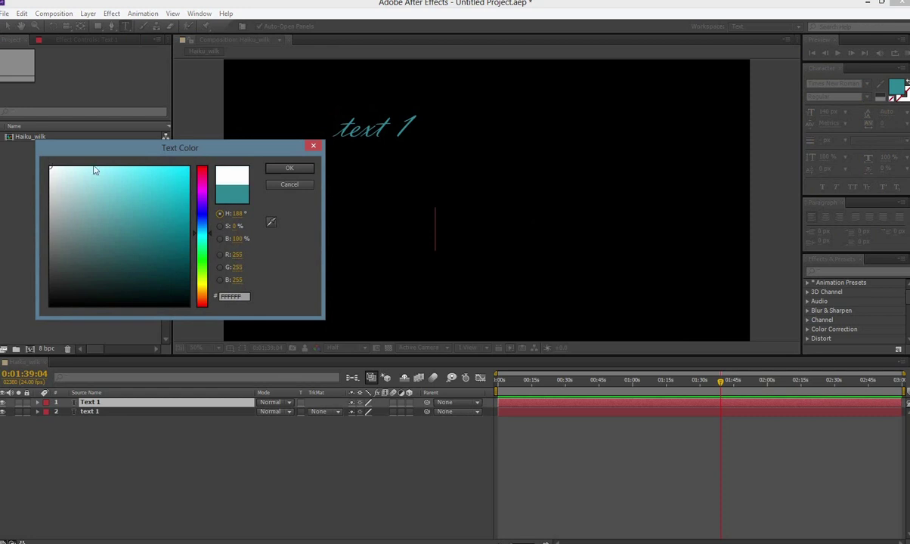
pyautogui.click(291, 169)
pyautogui.write('te')
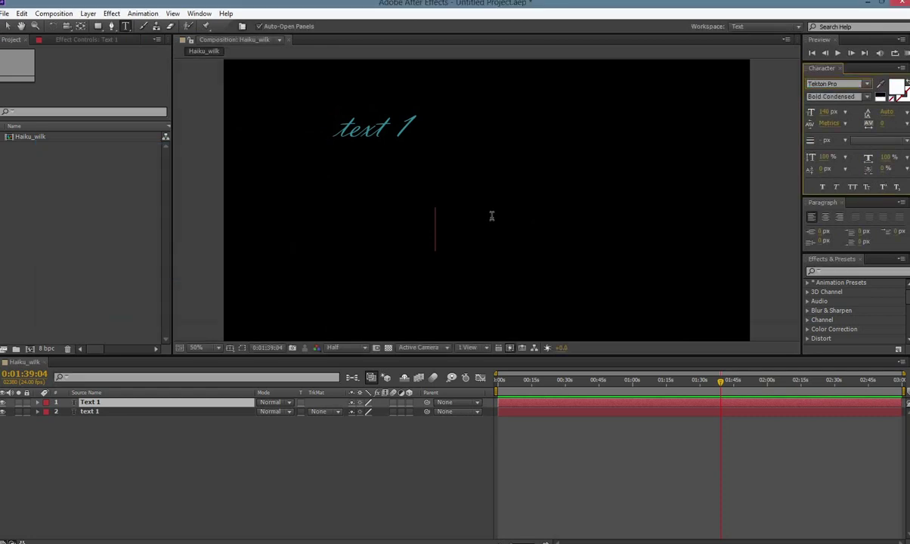
# Step: Enter "text 2" as the content of the second text layer and finish text editing
pyautogui.click(446, 232)
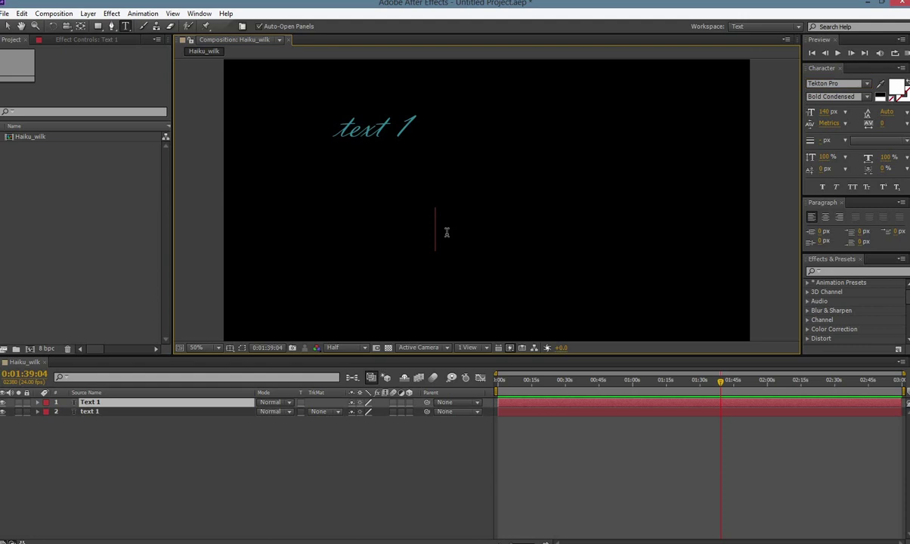
pyautogui.write('text 2')
pyautogui.click(8, 26)
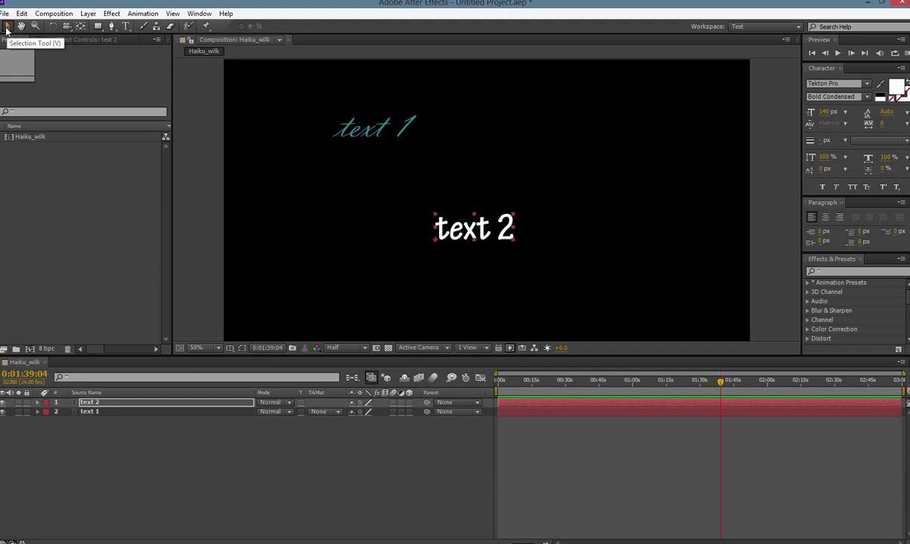
# Step: Add a third text layer reading "like so" and place it above and to the right of "text 2"
pyautogui.rightClick(190, 450)
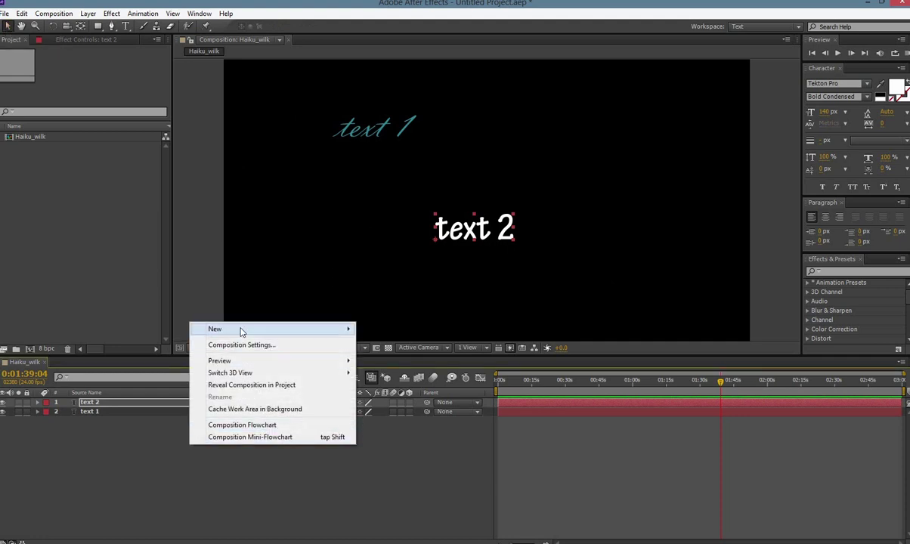
pyautogui.moveTo(242, 329)
pyautogui.click(387, 345)
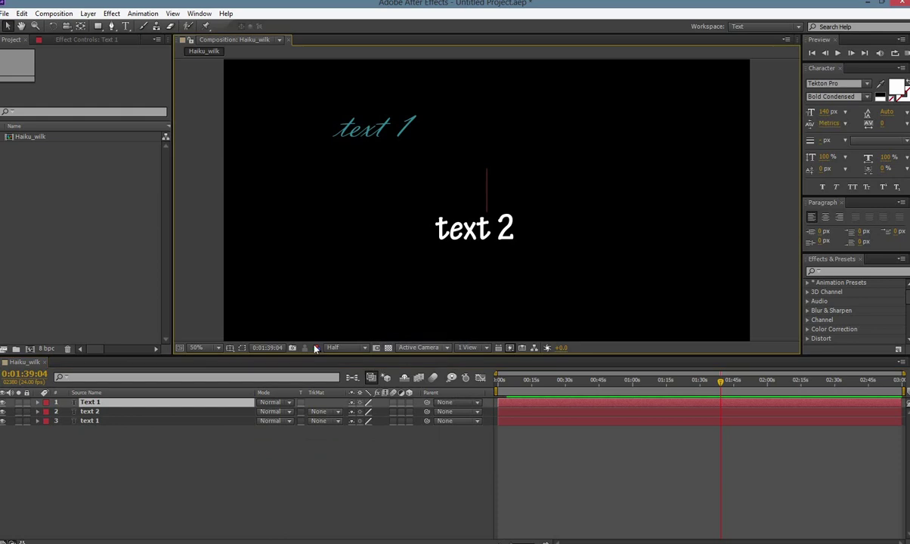
pyautogui.write('like sp')
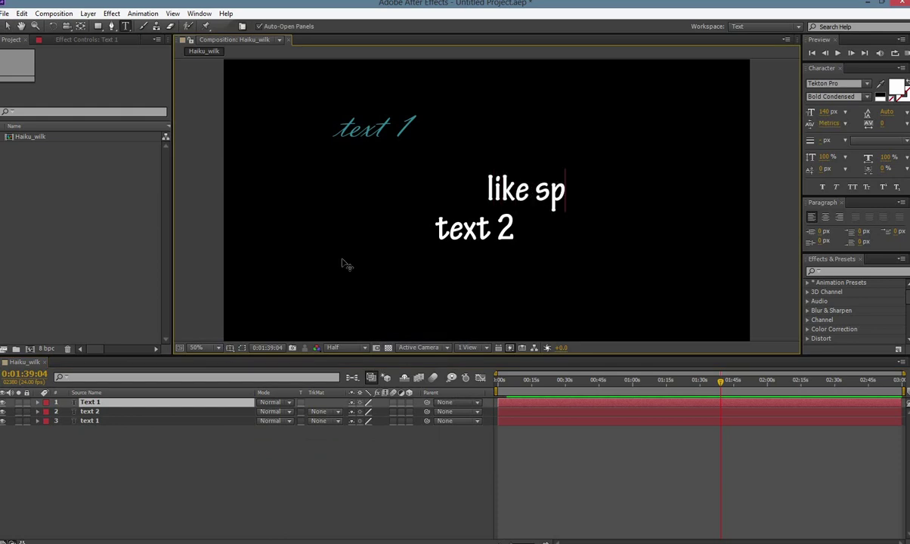
pyautogui.press('BackSpace')
pyautogui.write('o')
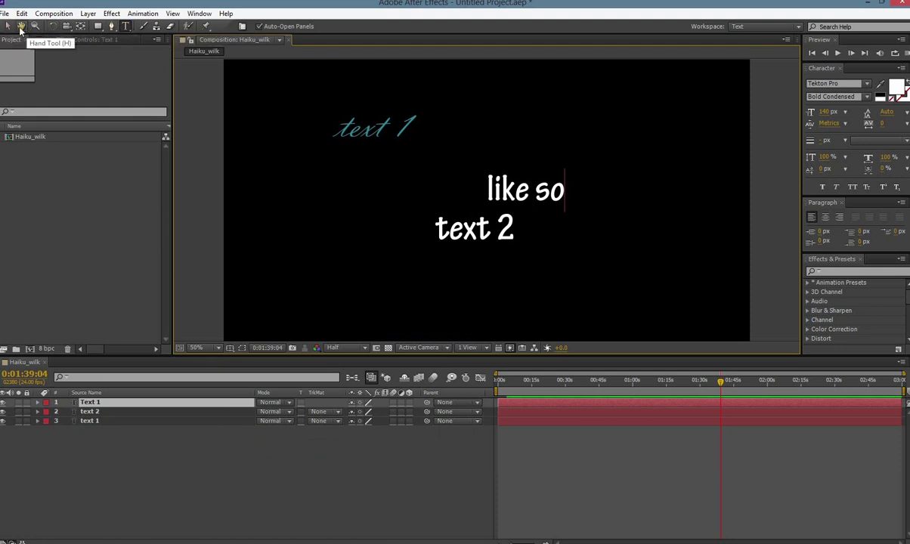
pyautogui.click(6, 28)
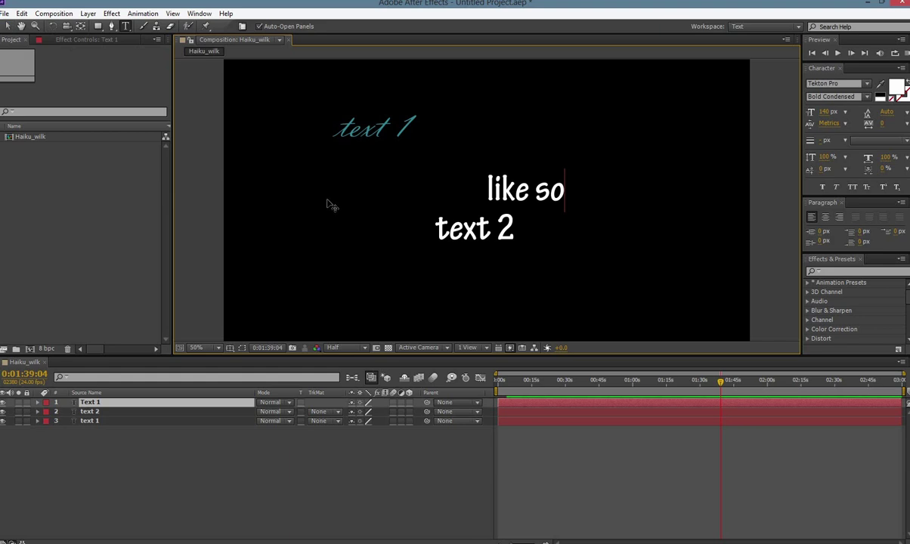
pyautogui.moveTo(527, 191); pyautogui.dragTo(579, 159)
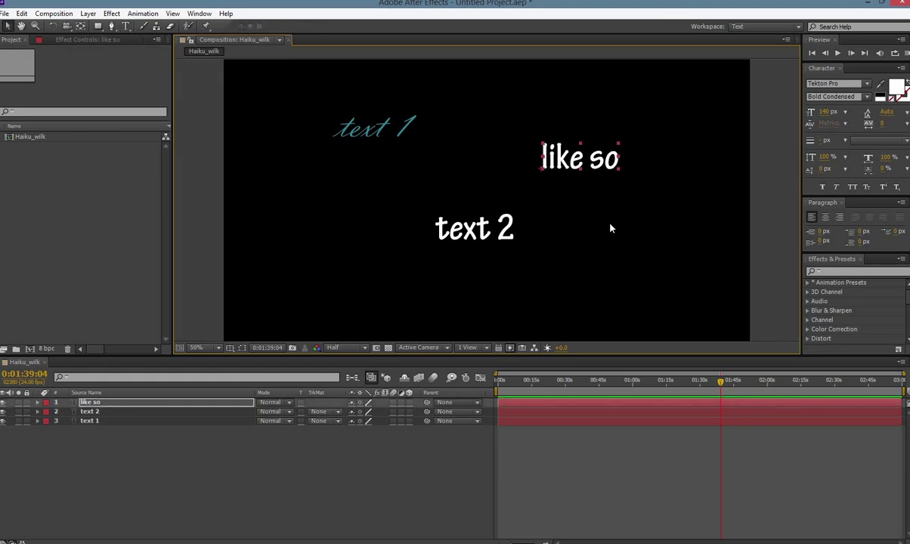
# Step: Select "text 1", "text 2" and "like so" in turn in the composition to examine which timeline layer each belongs to
pyautogui.click(472, 232)
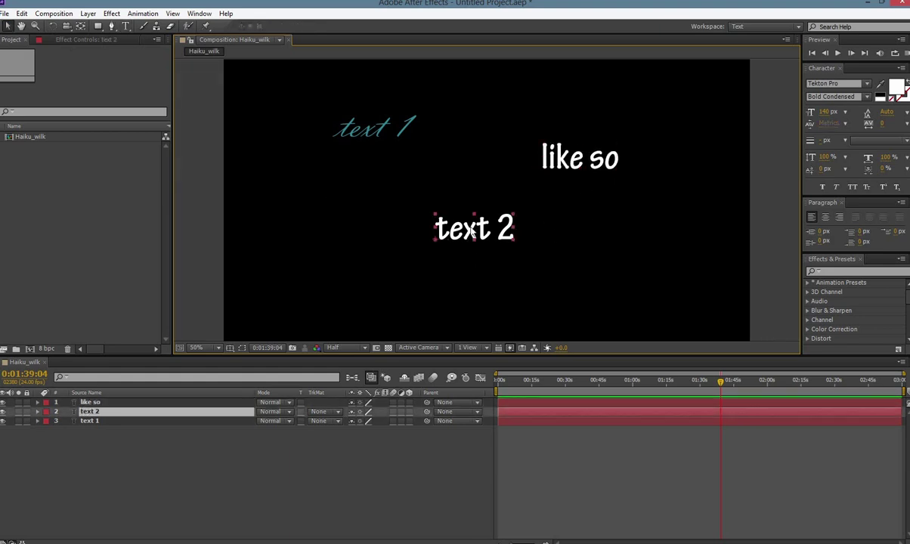
pyautogui.click(366, 132)
pyautogui.click(482, 238)
pyautogui.click(563, 159)
pyautogui.click(476, 230)
pyautogui.click(374, 129)
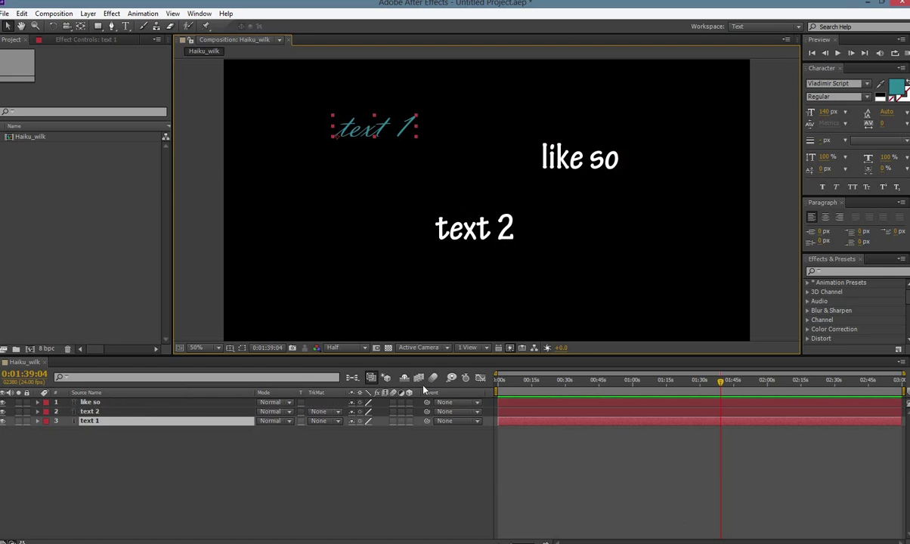
pyautogui.click(558, 158)
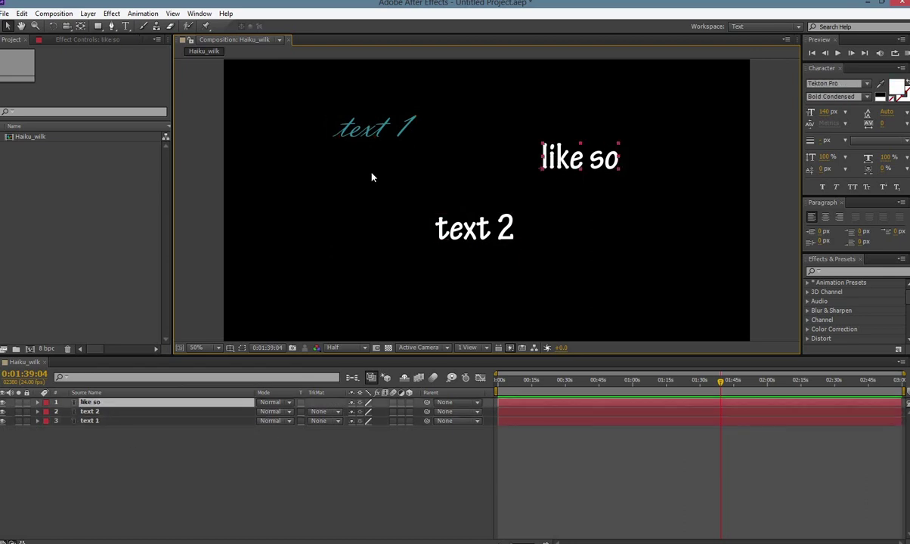
pyautogui.click(370, 131)
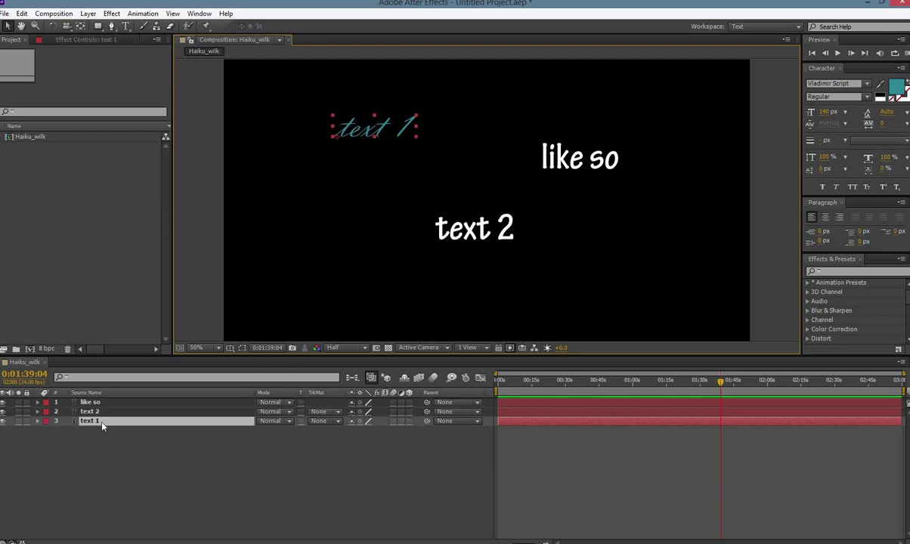
pyautogui.click(467, 236)
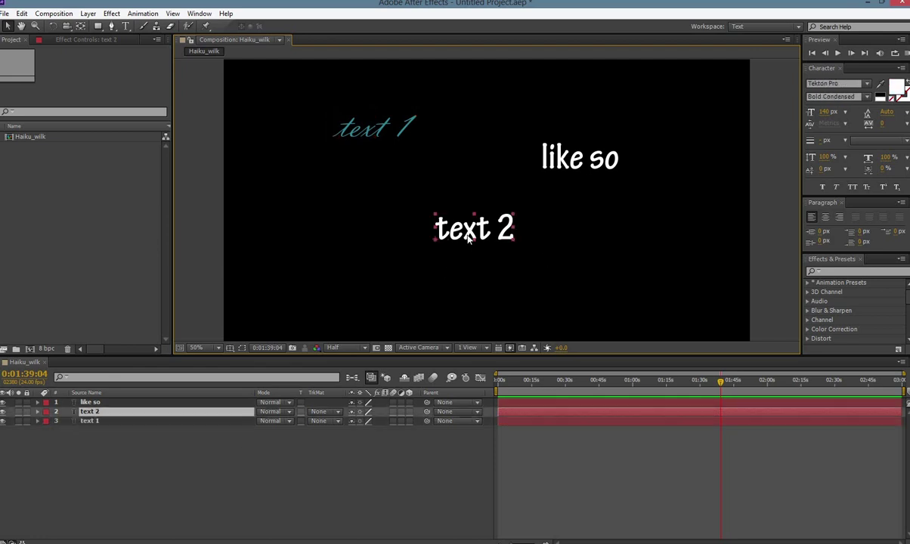
pyautogui.click(576, 160)
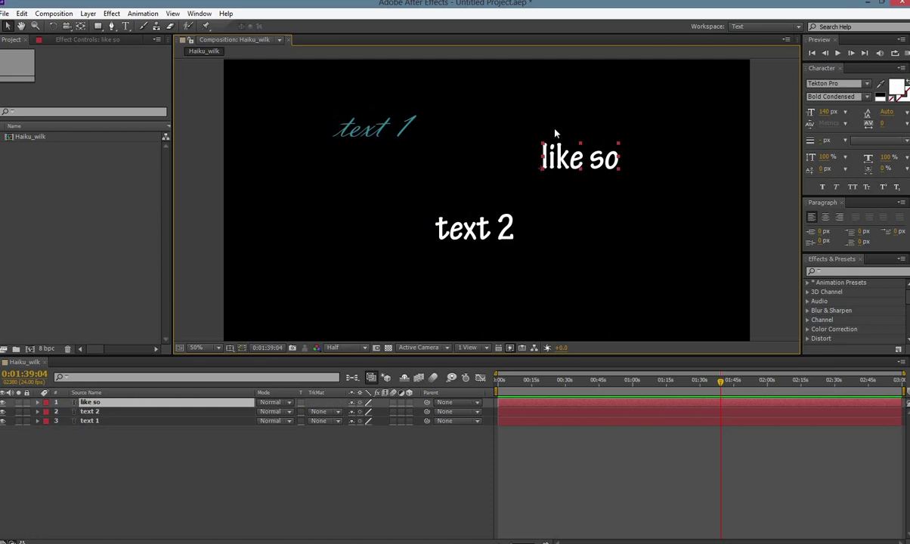
# Step: Move "like so" slightly to the left and place "text 1" so it overlaps the left half of "text 2"
pyautogui.moveTo(581, 160); pyautogui.dragTo(556, 161)
pyautogui.click(366, 133)
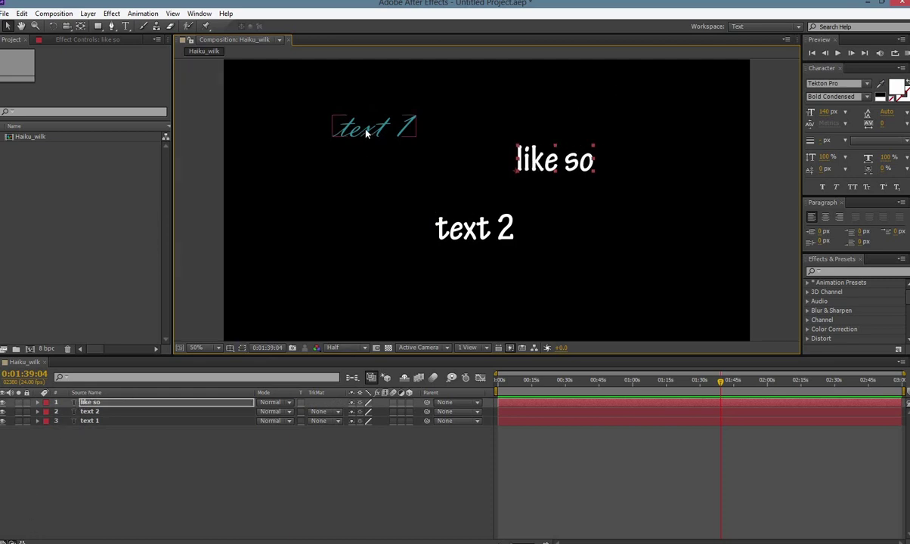
pyautogui.moveTo(393, 144); pyautogui.dragTo(604, 217)
pyautogui.moveTo(498, 216); pyautogui.dragTo(437, 231)
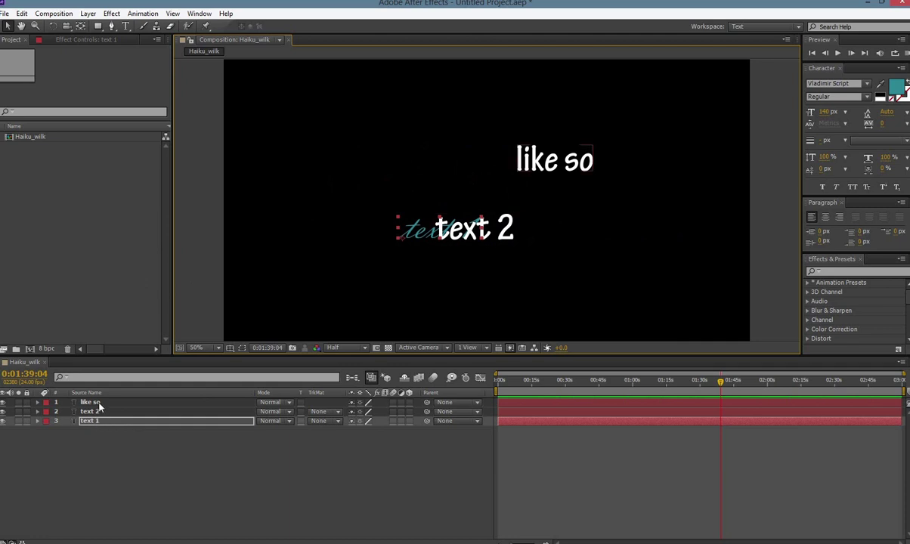
# Step: Move the current time to 0:00:20:12 and bring the text 1 layer to the top of the layer stack
pyautogui.click(92, 448)
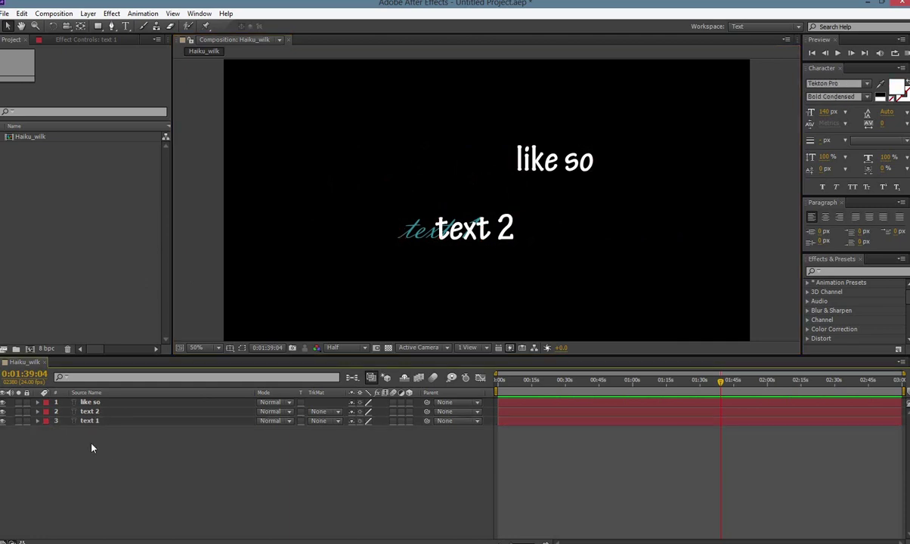
pyautogui.click(561, 413)
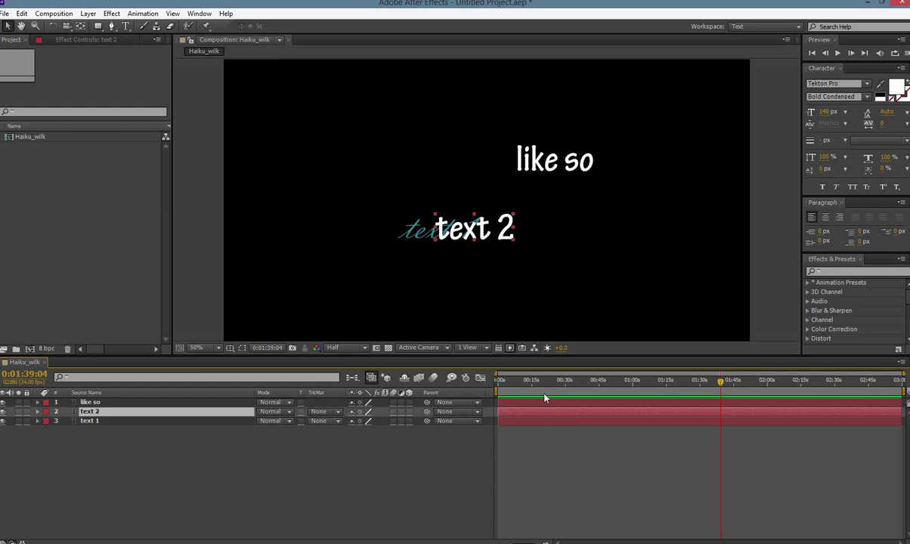
pyautogui.click(544, 382)
pyautogui.click(85, 422)
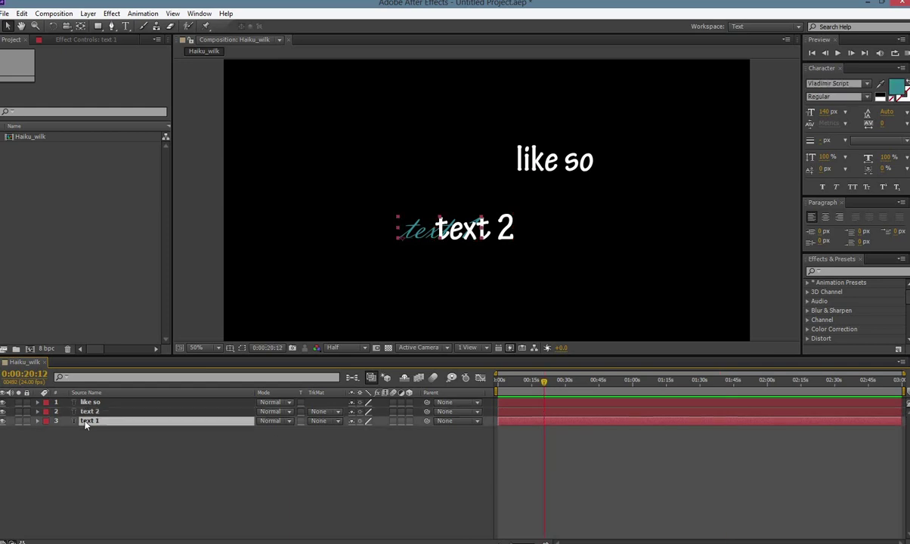
pyautogui.moveTo(89, 414)
pyautogui.mouseDown()
pyautogui.moveTo(91, 403)
pyautogui.moveTo(99, 406)
pyautogui.mouseUp()
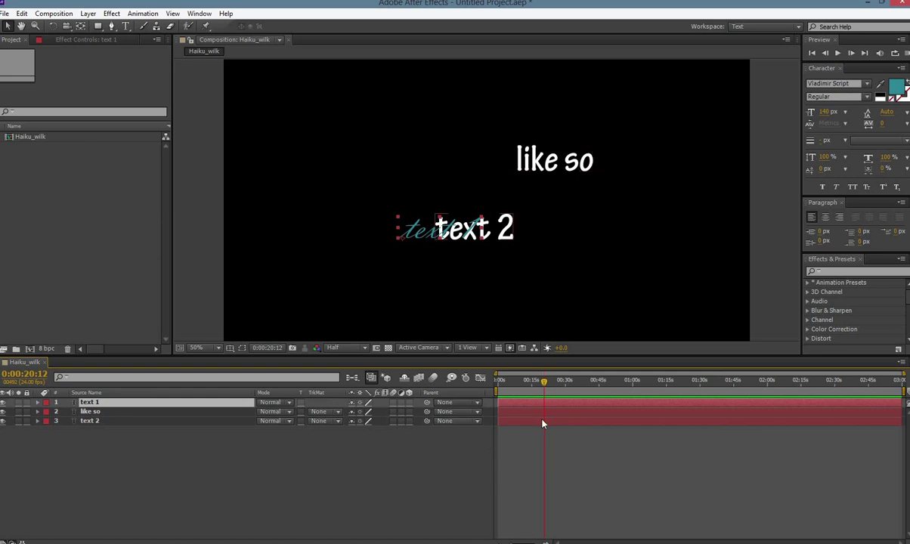
pyautogui.click(519, 420)
pyautogui.moveTo(520, 416)
pyautogui.mouseDown()
pyautogui.moveTo(546, 418)
pyautogui.moveTo(534, 418)
pyautogui.mouseUp()
pyautogui.hotkey('ctrl', 'z')
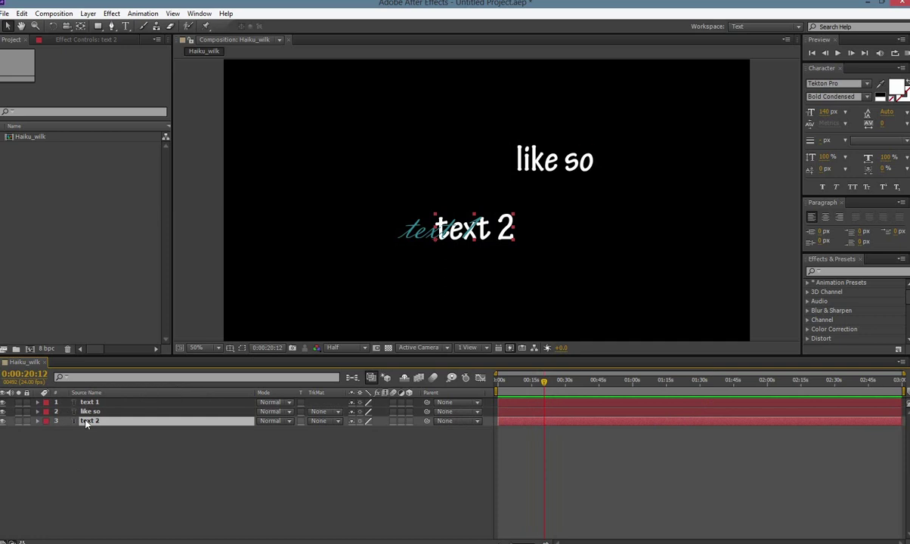
# Step: Rearrange the layer stack so that text 1 is first, text 2 second and like so third
pyautogui.moveTo(86, 423)
pyautogui.mouseDown()
pyautogui.moveTo(90, 400)
pyautogui.moveTo(104, 423)
pyautogui.mouseUp()
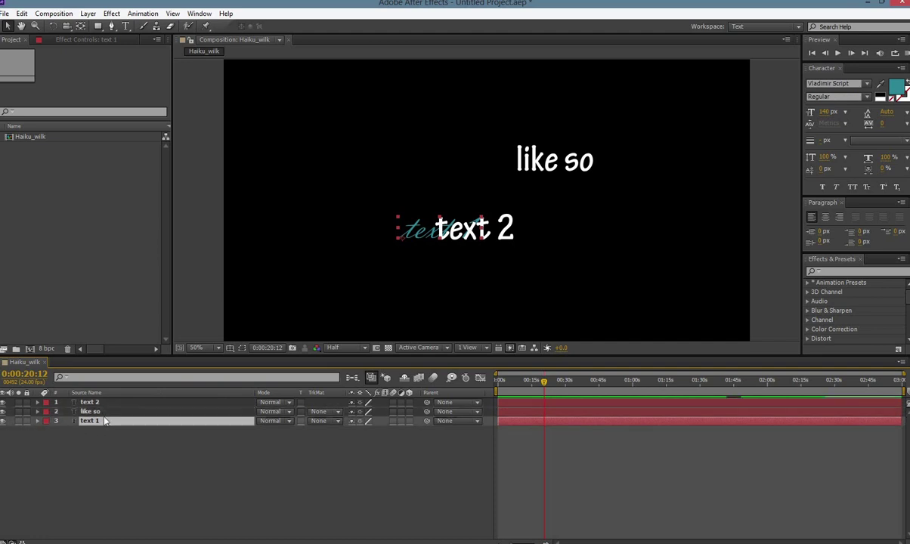
pyautogui.moveTo(85, 420); pyautogui.dragTo(90, 412)
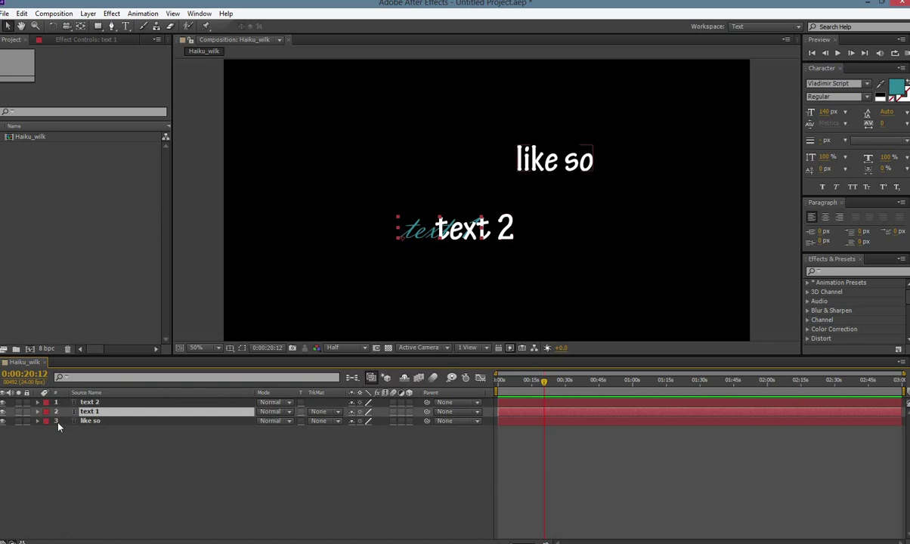
pyautogui.moveTo(98, 410); pyautogui.dragTo(100, 400)
pyautogui.click(112, 411)
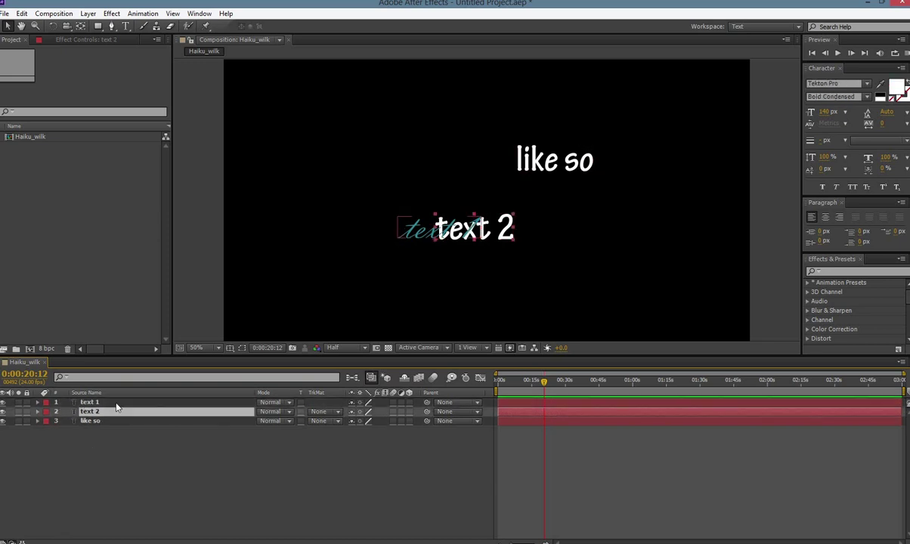
# Step: Separate the overlapping texts by moving "text 1" up, "text 2" down and right, and "like so" further right
pyautogui.moveTo(417, 231); pyautogui.dragTo(392, 159)
pyautogui.moveTo(455, 216); pyautogui.dragTo(542, 249)
pyautogui.click(550, 161)
pyautogui.click(412, 156)
pyautogui.moveTo(548, 163); pyautogui.dragTo(604, 153)
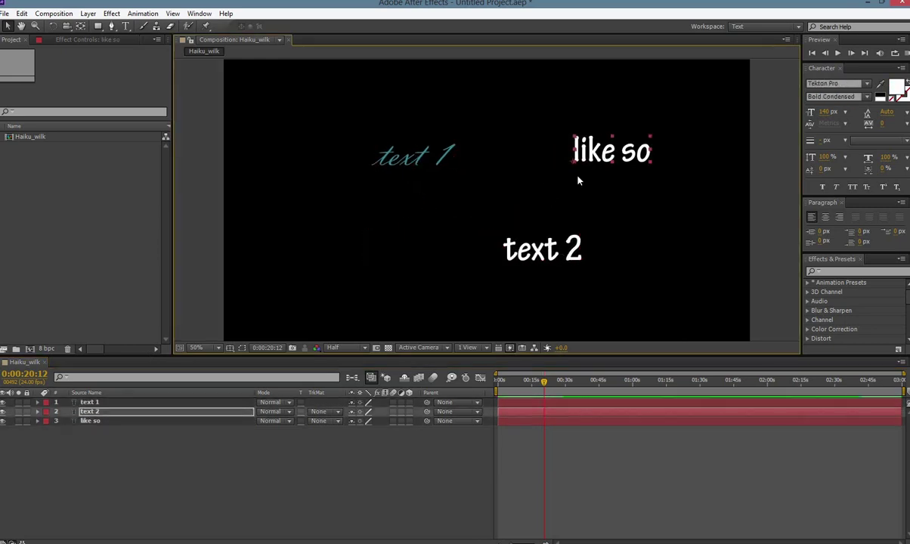
# Step: Select the text 1 and text 2 layers together and change their font to Times New Roman
pyautogui.click(442, 166)
pyautogui.keyDown('shift'); pyautogui.click(546, 249); pyautogui.keyUp('shift')
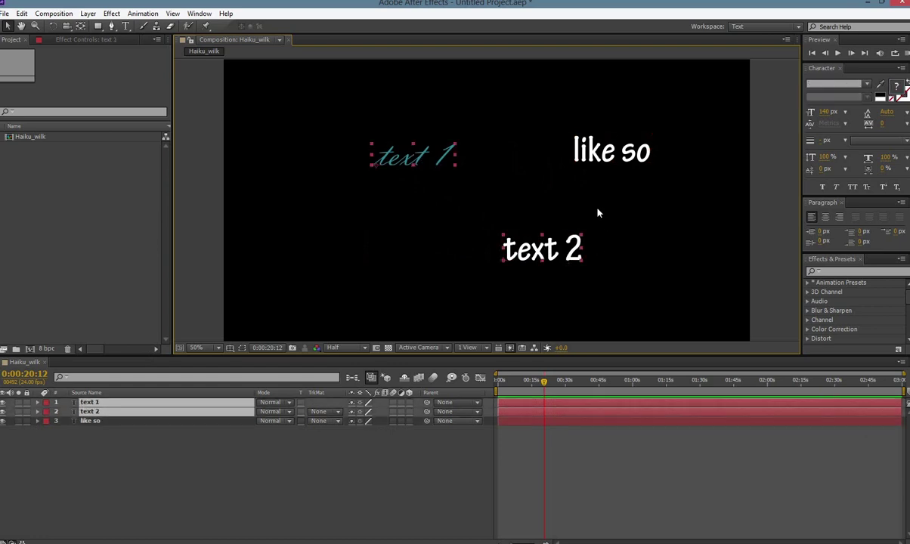
pyautogui.click(865, 85)
pyautogui.scroll(-5, 831, 136)
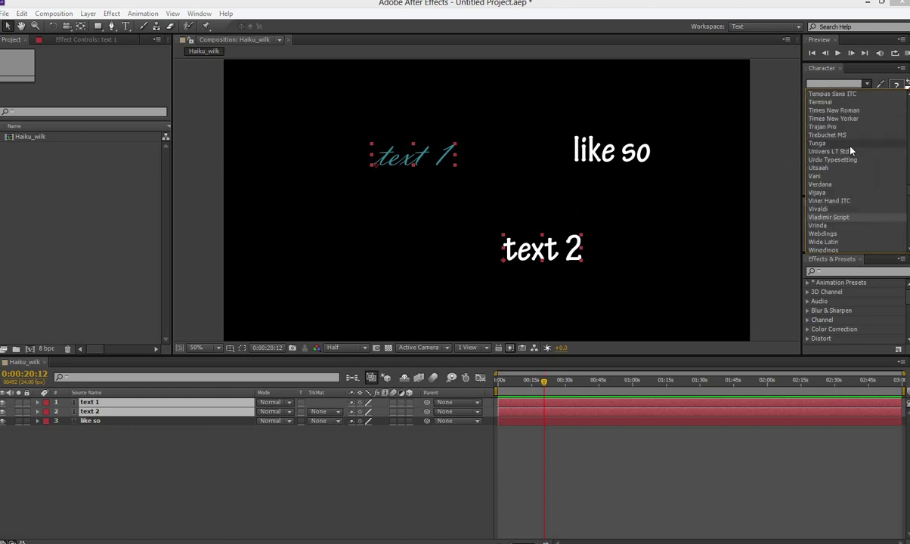
pyautogui.click(835, 103)
pyautogui.click(868, 85)
pyautogui.click(835, 102)
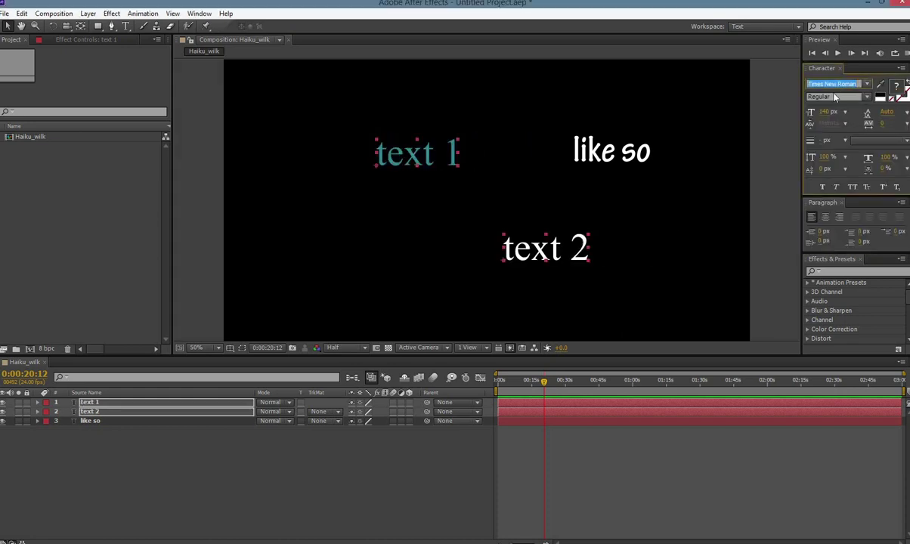
# Step: Shift "text 1" and "text 2" together slightly up and left, and set their font size to 172 px
pyautogui.moveTo(432, 163); pyautogui.dragTo(400, 159)
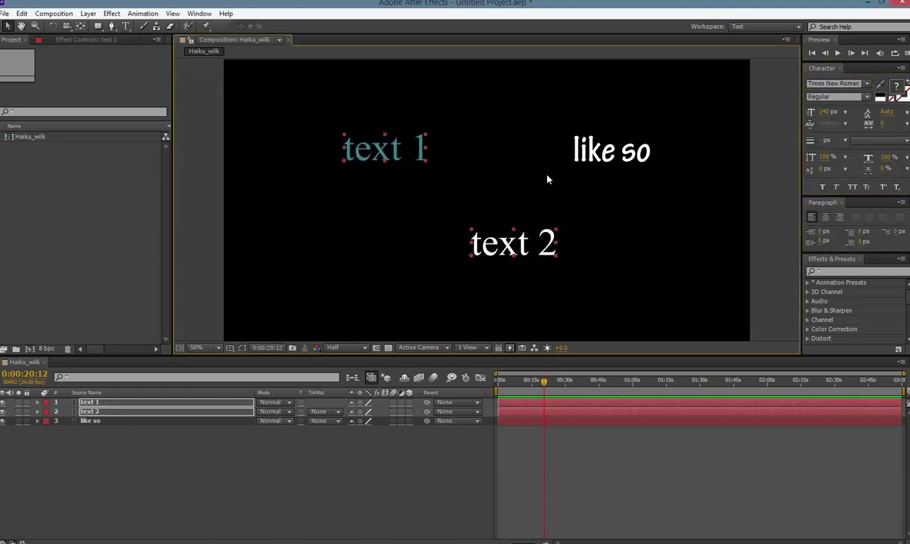
pyautogui.moveTo(829, 112)
pyautogui.mouseDown()
pyautogui.moveTo(873, 112)
pyautogui.moveTo(832, 112)
pyautogui.moveTo(845, 112)
pyautogui.mouseUp()
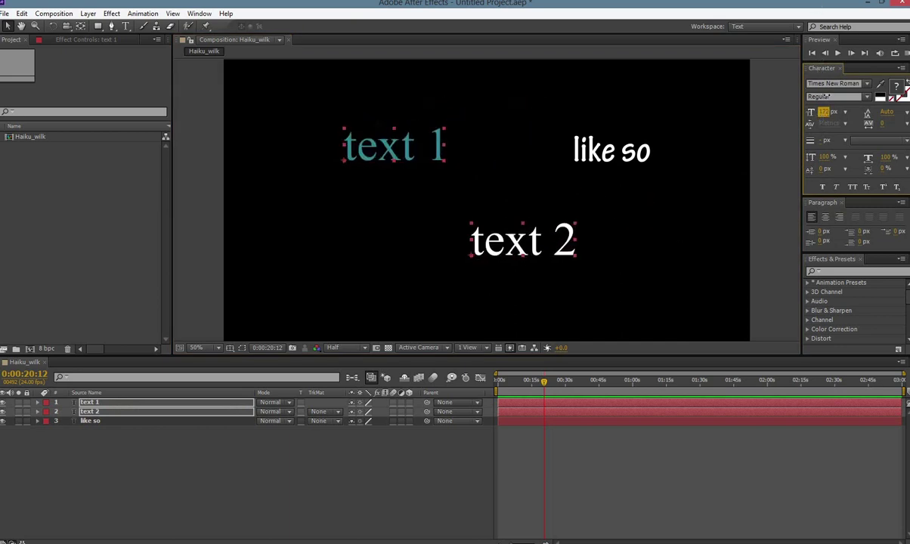
# Step: Try Faux Bold, Faux Italic, All Caps and Superscript on the two selected texts, switching each one off again
pyautogui.click(824, 188)
pyautogui.click(825, 188)
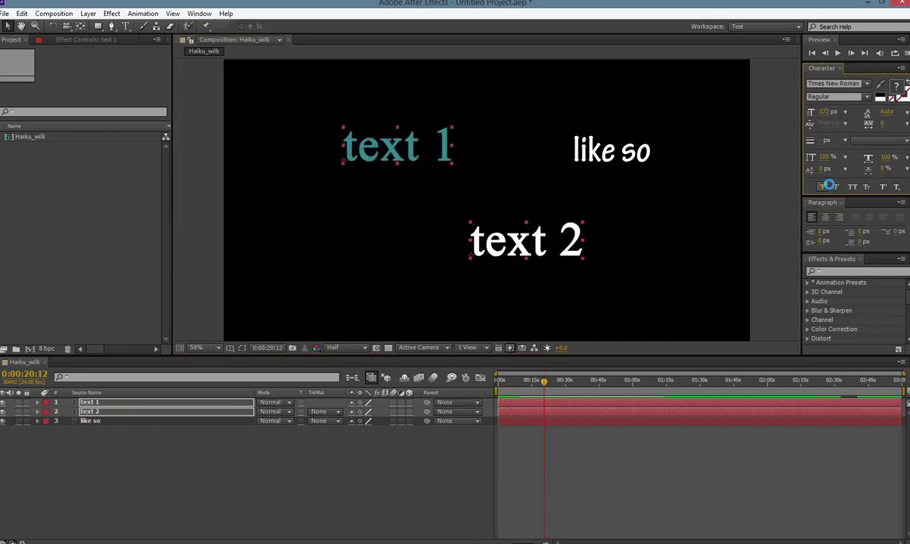
pyautogui.click(836, 188)
pyautogui.click(837, 189)
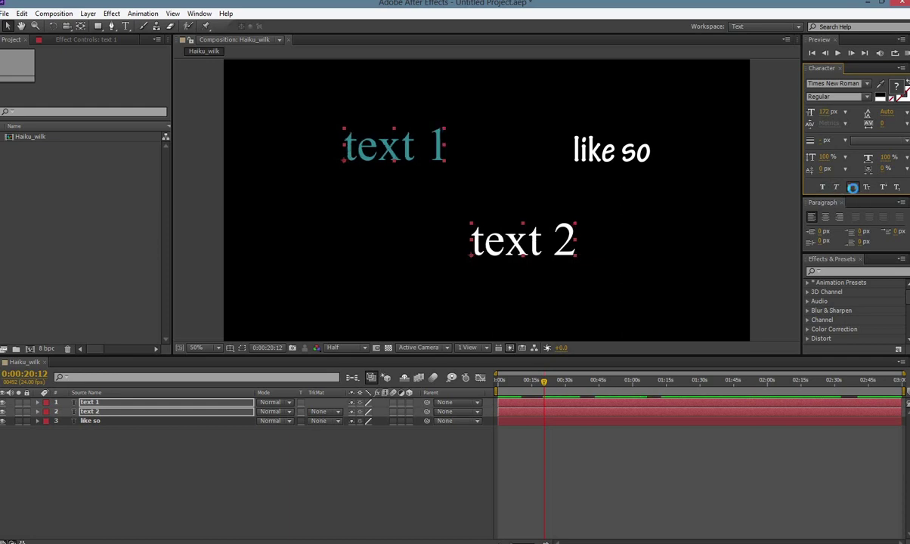
pyautogui.click(852, 187)
pyautogui.click(853, 187)
pyautogui.click(882, 187)
pyautogui.click(881, 187)
# Step: Apply Faux Italic to "text 1" and "text 2", and switch Faux Bold on and off again
pyautogui.click(835, 189)
pyautogui.click(823, 188)
pyautogui.click(823, 188)
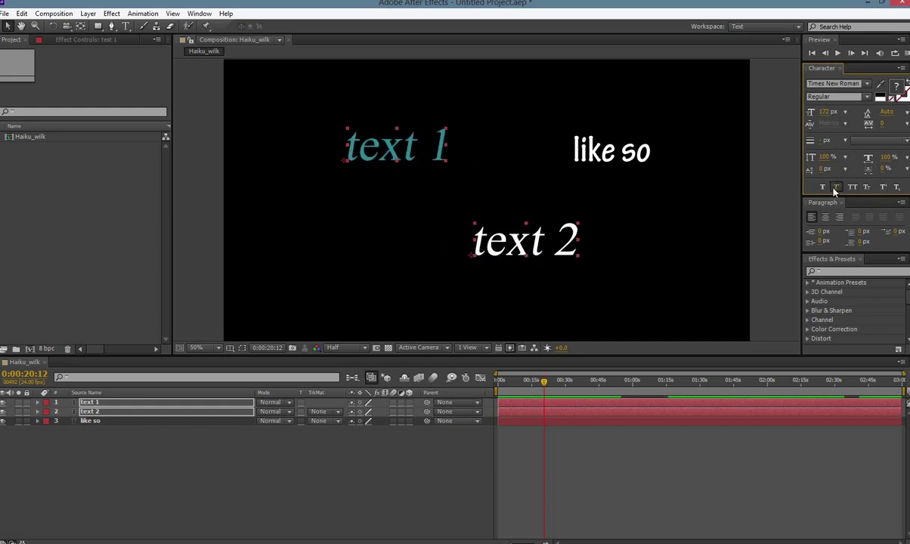
# Step: Switch off Faux Italic on "text 1" and "text 2" and set their fill color to cyan 00DEFF
pyautogui.click(835, 188)
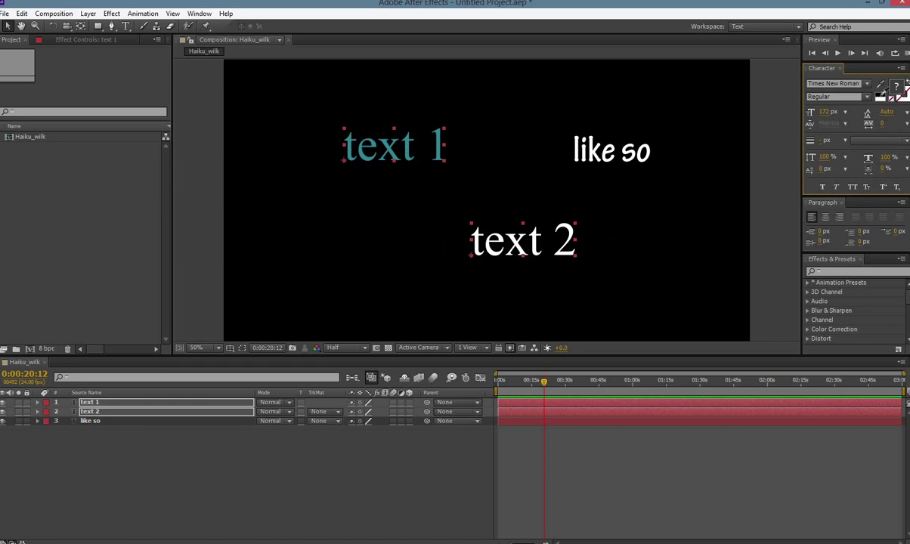
pyautogui.click(901, 89)
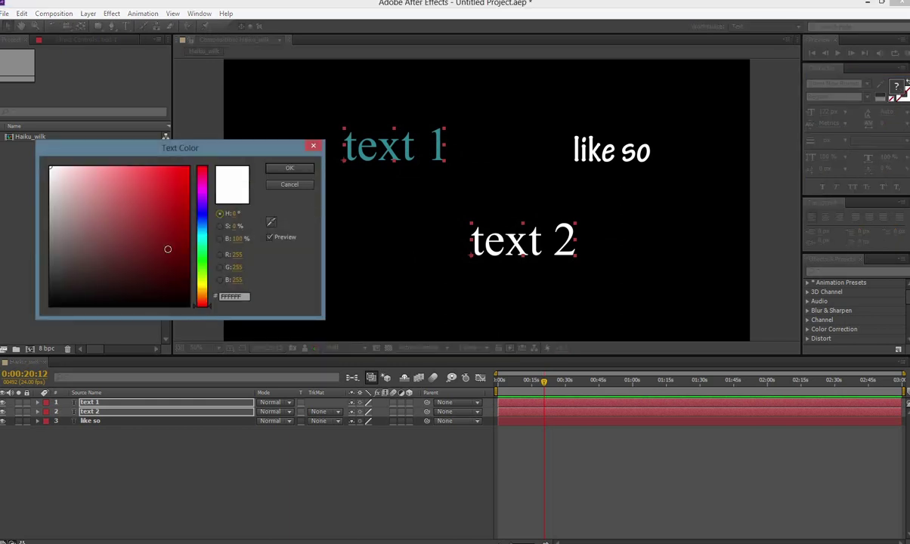
pyautogui.moveTo(168, 249); pyautogui.dragTo(189, 167)
pyautogui.click(202, 205)
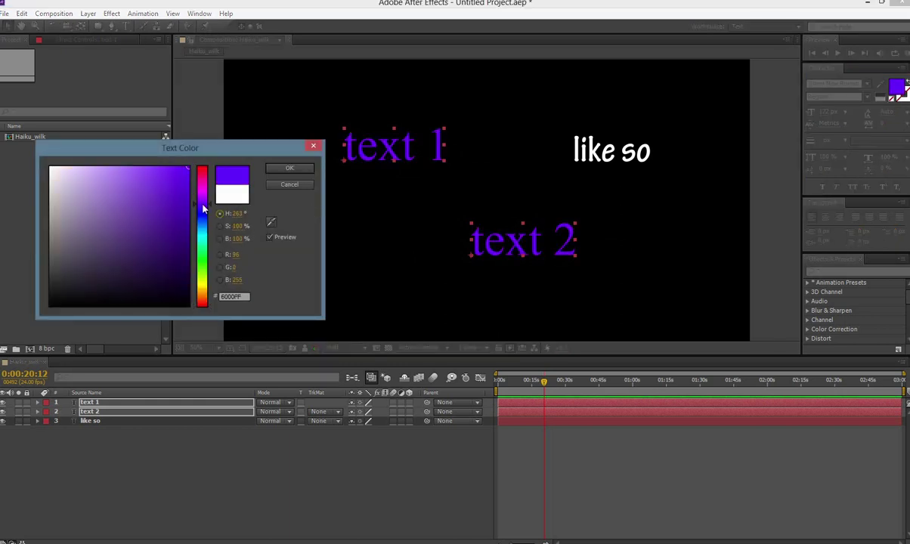
pyautogui.moveTo(202, 208); pyautogui.dragTo(202, 232)
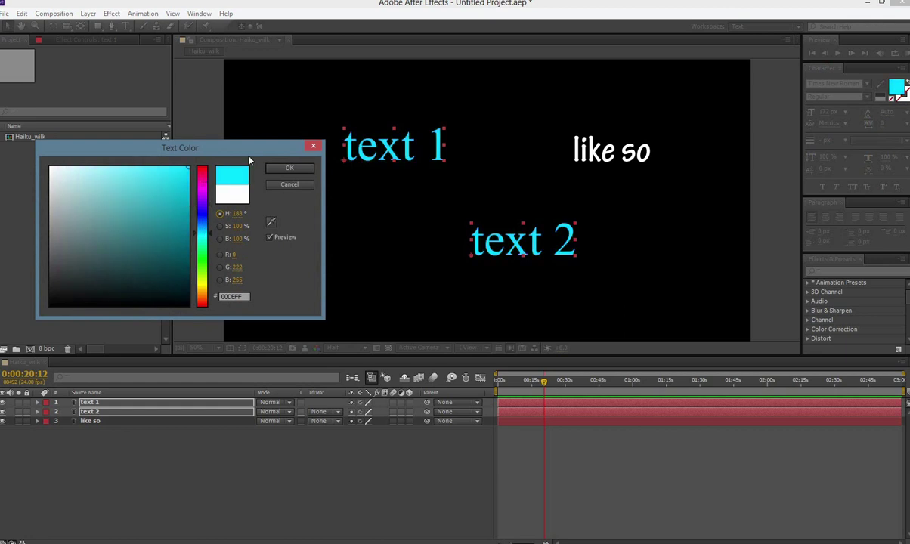
pyautogui.click(290, 169)
# Step: Shift "text 1" and "text 2" together slightly left, and set the composition's preview resolution to Full
pyautogui.moveTo(492, 258)
pyautogui.mouseDown()
pyautogui.moveTo(472, 243)
pyautogui.moveTo(466, 272)
pyautogui.moveTo(439, 255)
pyautogui.moveTo(504, 246)
pyautogui.moveTo(477, 249)
pyautogui.mouseUp()
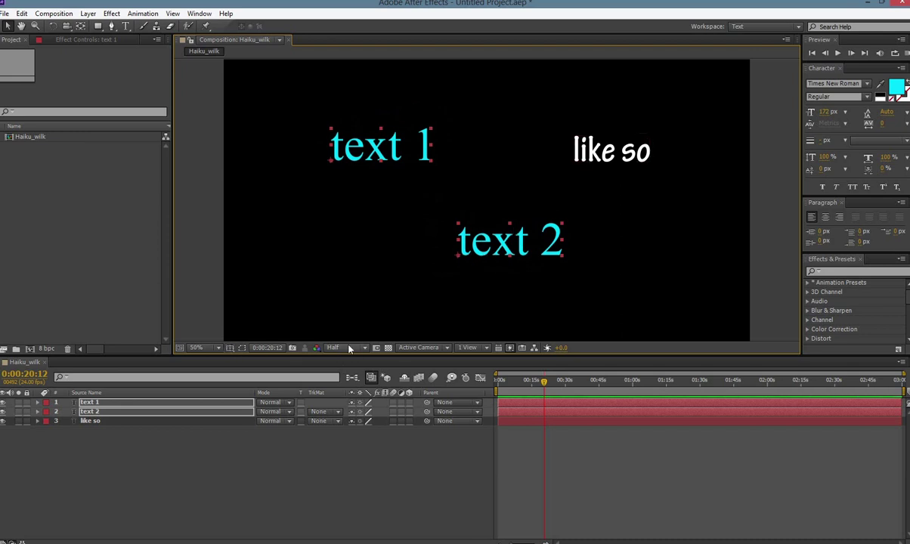
pyautogui.click(353, 349)
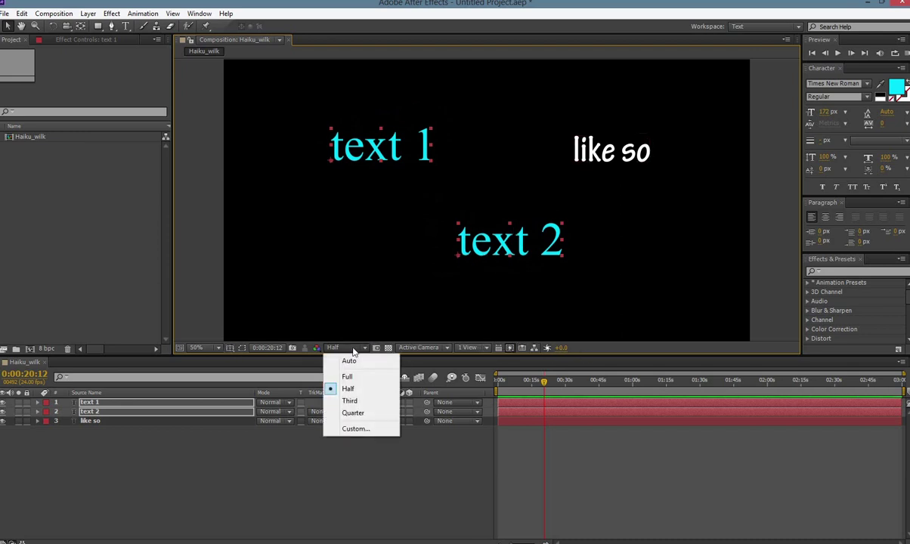
pyautogui.click(347, 376)
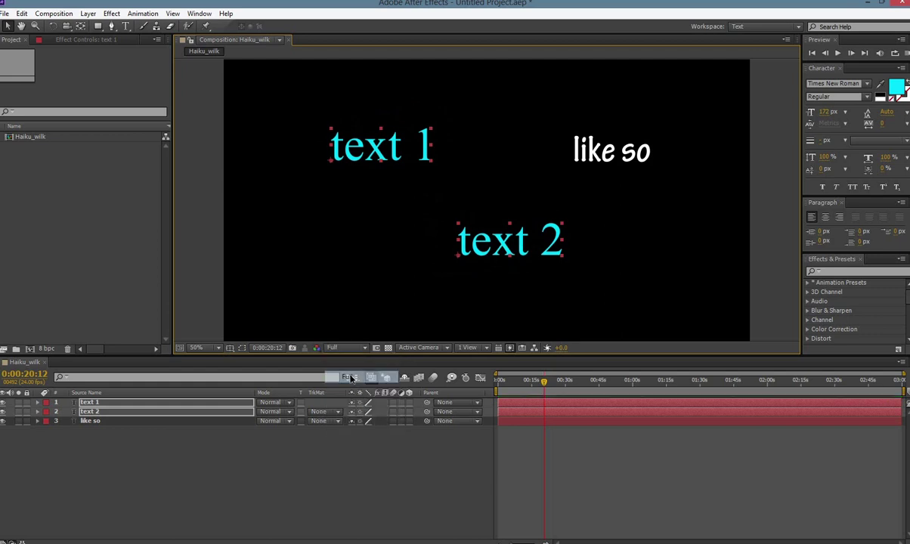
# Step: Examine the text edges at Full resolution at several magnifications, including "text 2" up close, and fit the view up to 100%
pyautogui.scroll(1, 461, 204)
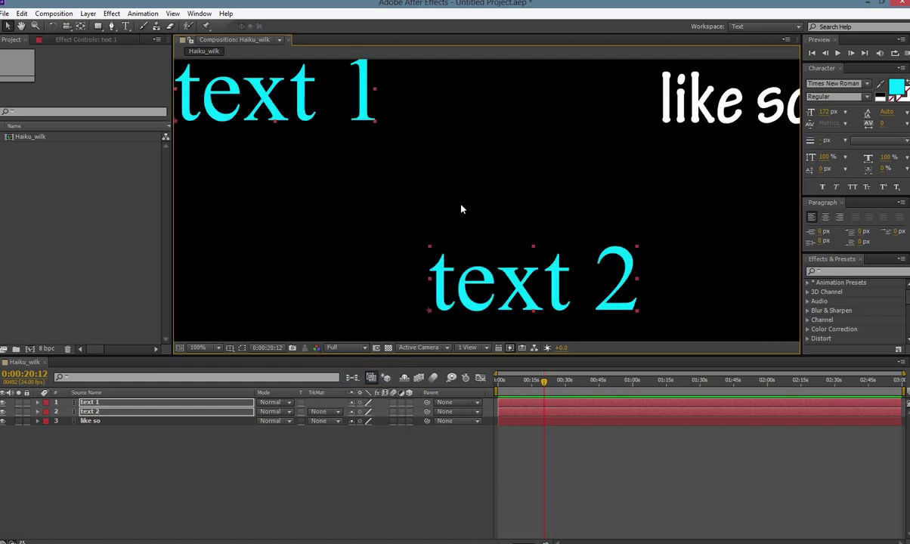
pyautogui.scroll(-2, 427, 234)
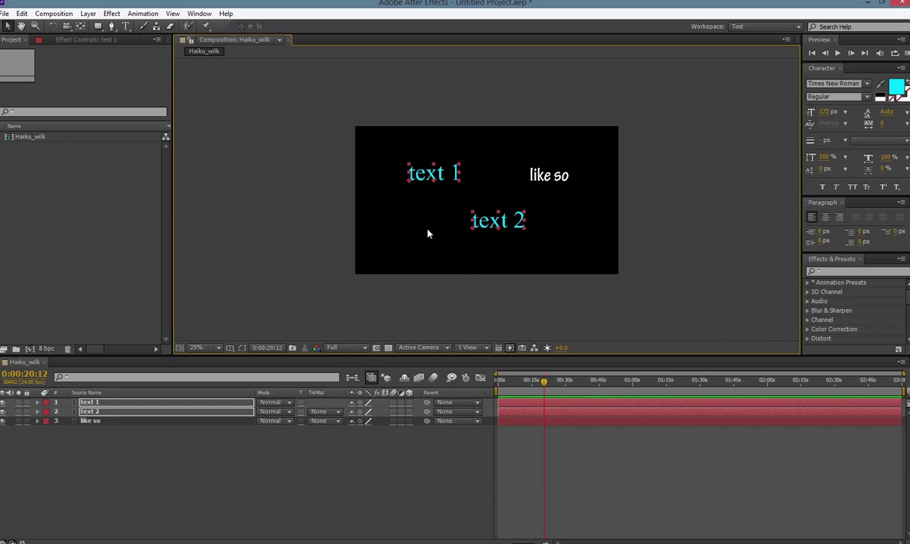
pyautogui.scroll(1, 427, 234)
pyautogui.scroll(-1, 427, 235)
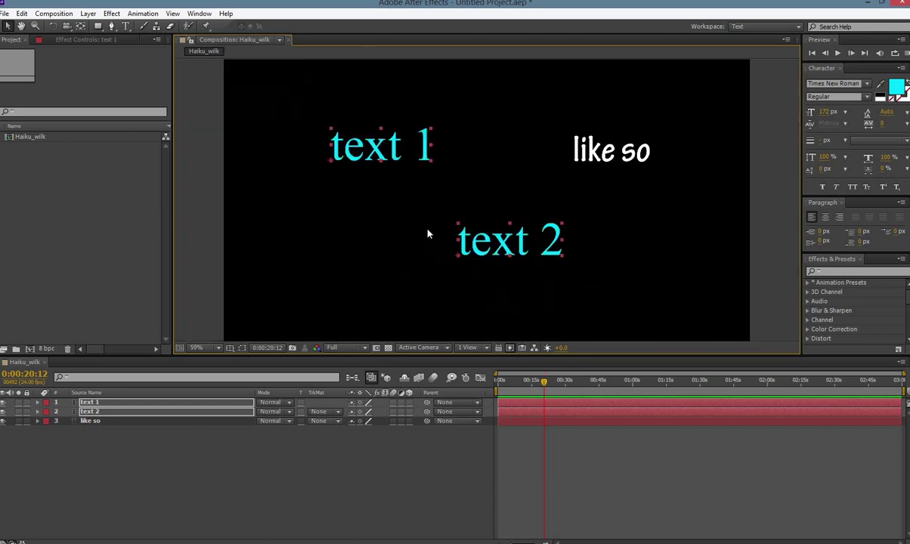
pyautogui.scroll(-1, 434, 234)
pyautogui.scroll(1, 435, 234)
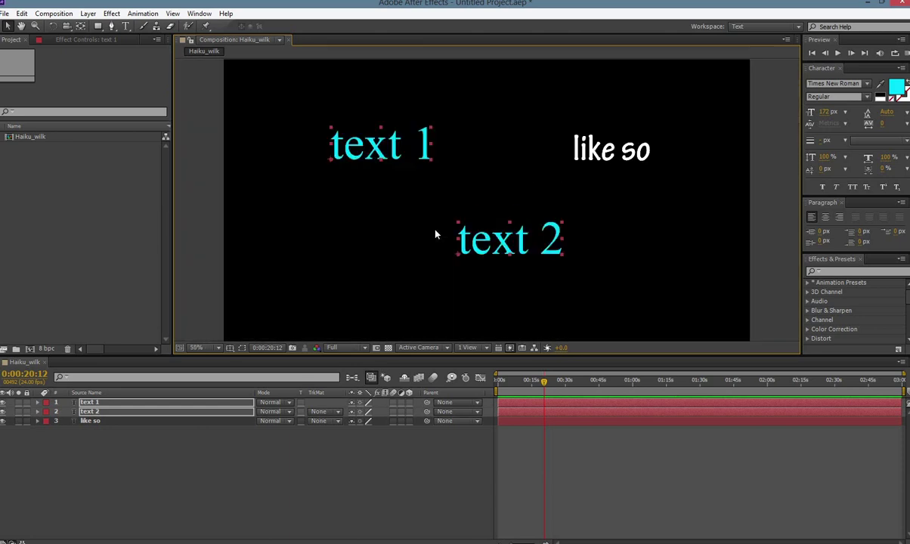
pyautogui.scroll(1, 435, 234)
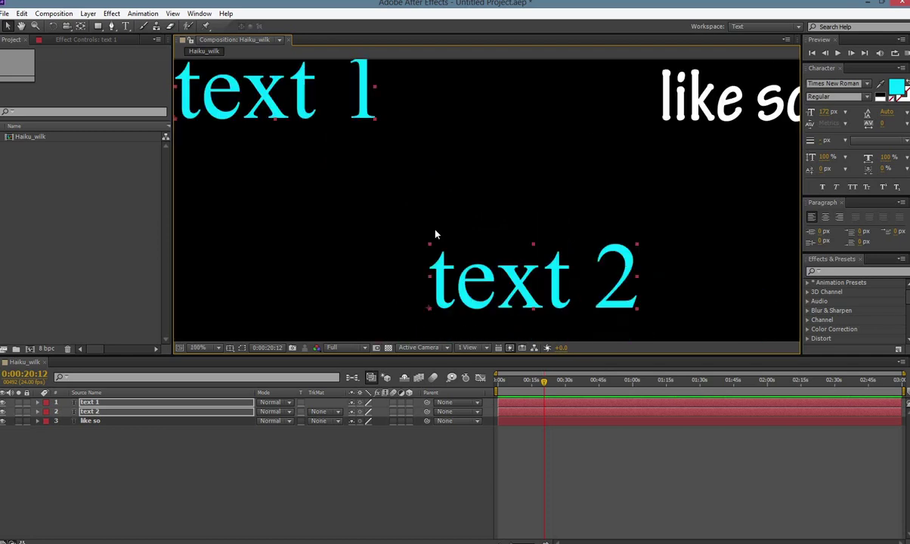
pyautogui.scroll(-2, 435, 235)
pyautogui.scroll(1, 435, 235)
pyautogui.scroll(2, 436, 234)
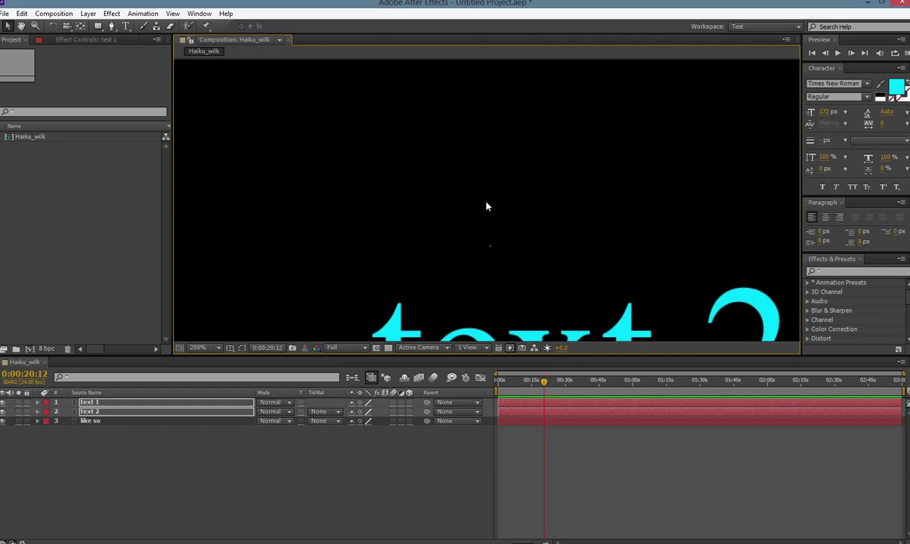
pyautogui.click(475, 244)
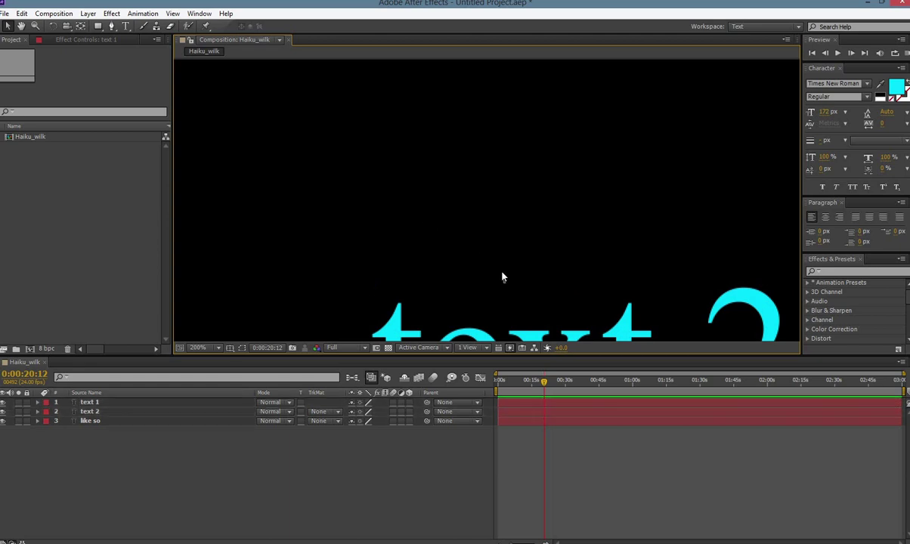
pyautogui.press('h')
pyautogui.moveTo(522, 285); pyautogui.dragTo(386, 114)
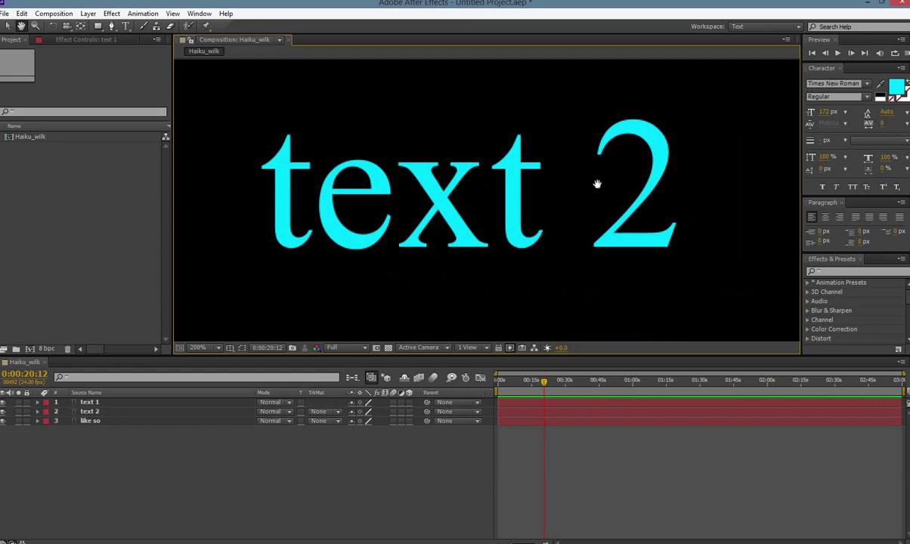
pyautogui.scroll(-2, 529, 208)
pyautogui.scroll(-1, 529, 208)
pyautogui.scroll(1, 528, 204)
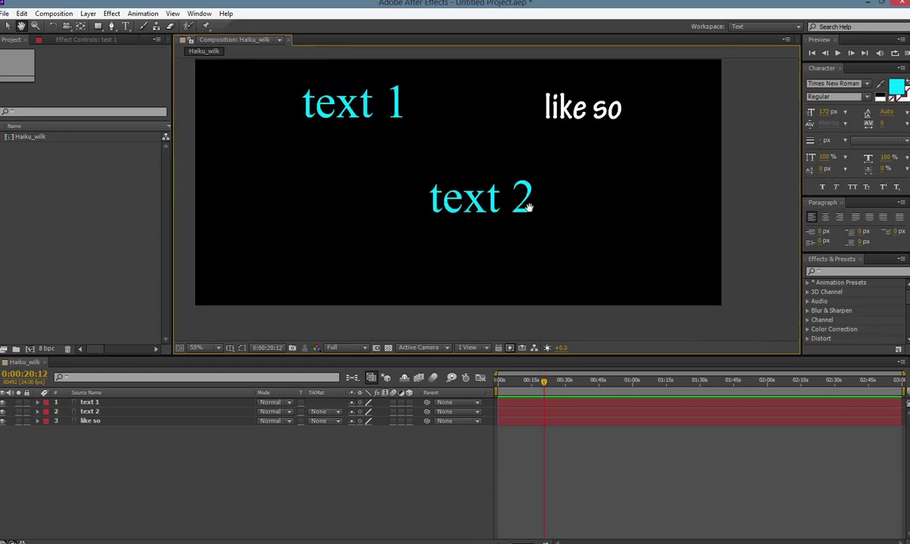
pyautogui.click(218, 348)
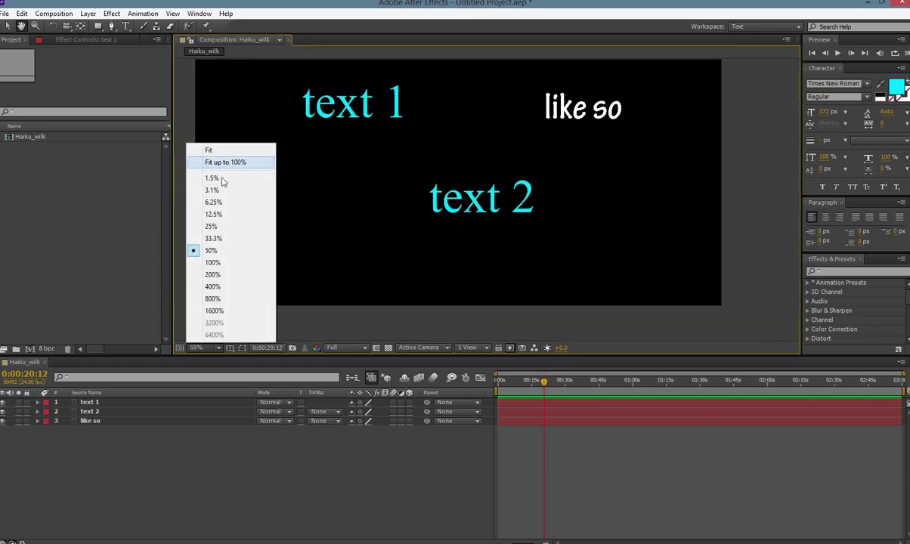
pyautogui.click(221, 162)
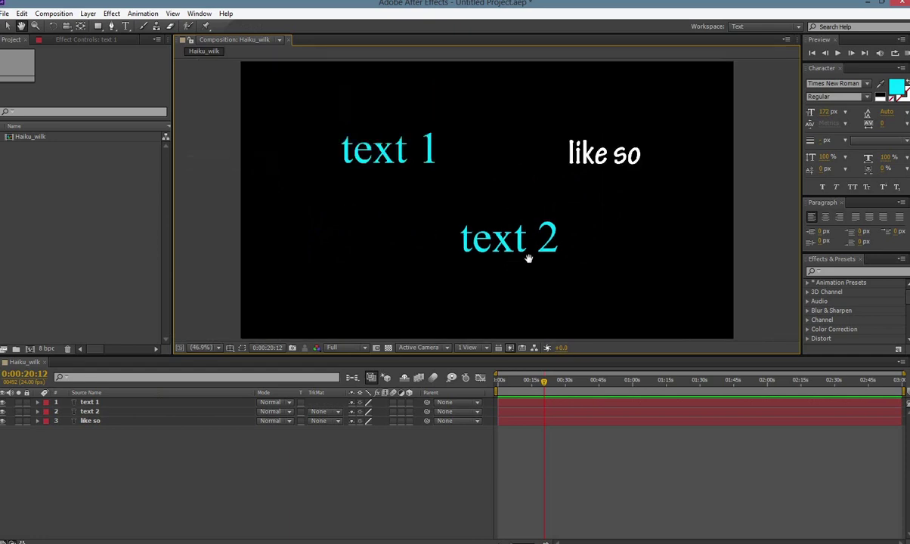
# Step: Set the preview resolution to Quarter and examine the edges of "text 2" up close
pyautogui.click(343, 352)
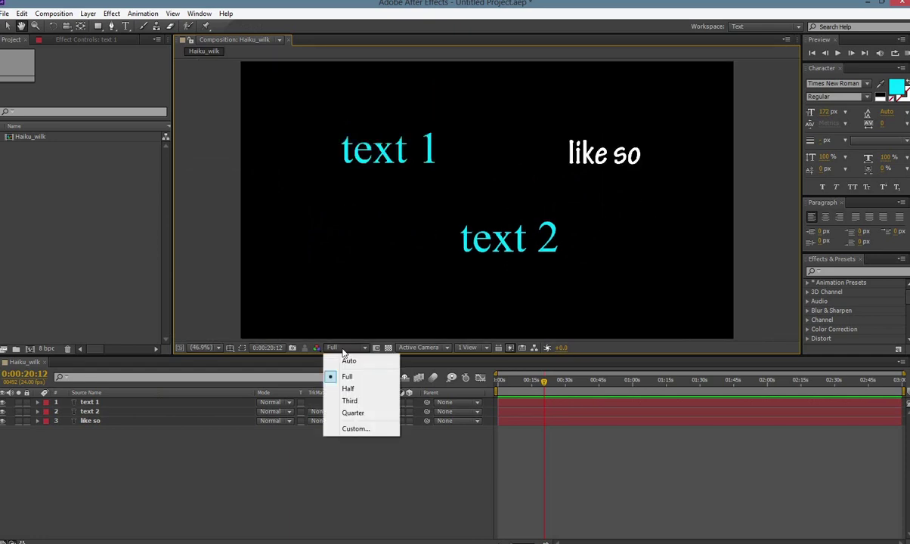
pyautogui.click(345, 412)
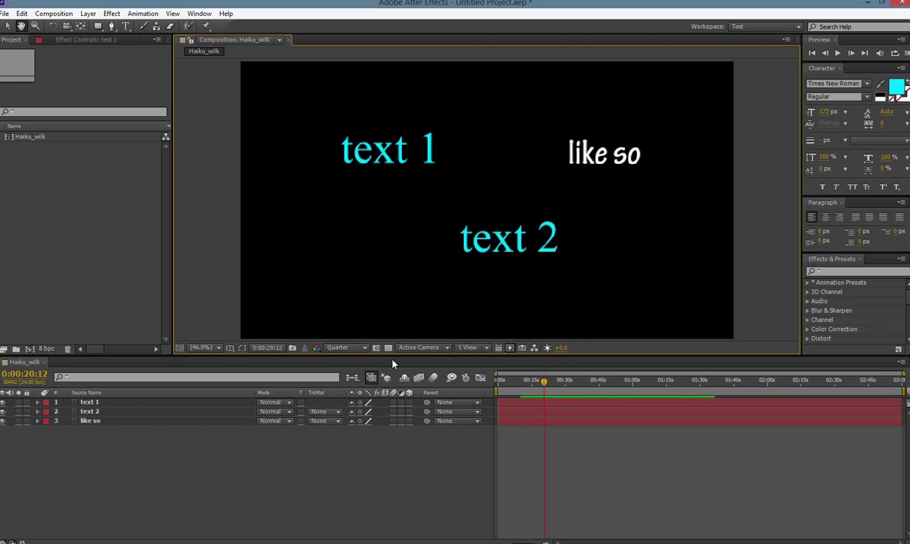
pyautogui.scroll(1, 455, 197)
pyautogui.scroll(3, 458, 206)
pyautogui.scroll(-2, 455, 240)
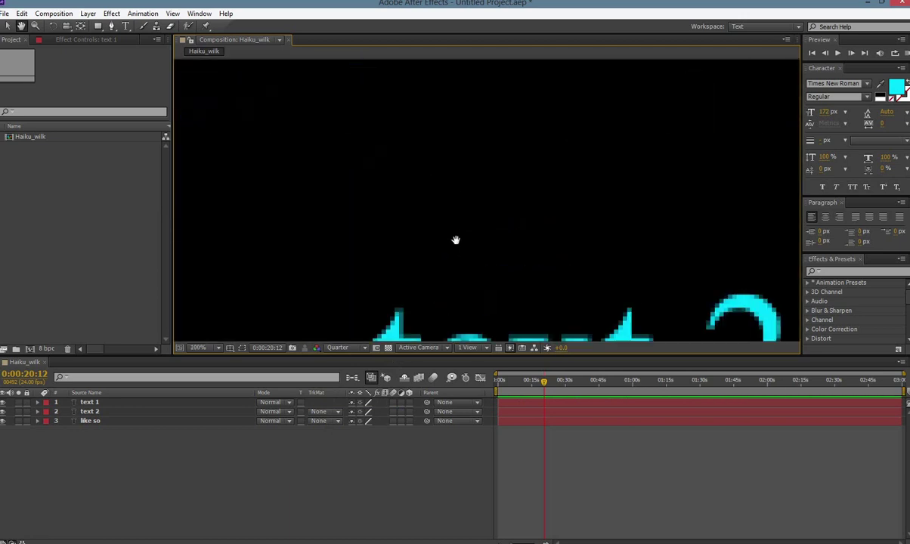
pyautogui.moveTo(499, 281); pyautogui.dragTo(456, 208)
pyautogui.scroll(1, 462, 263)
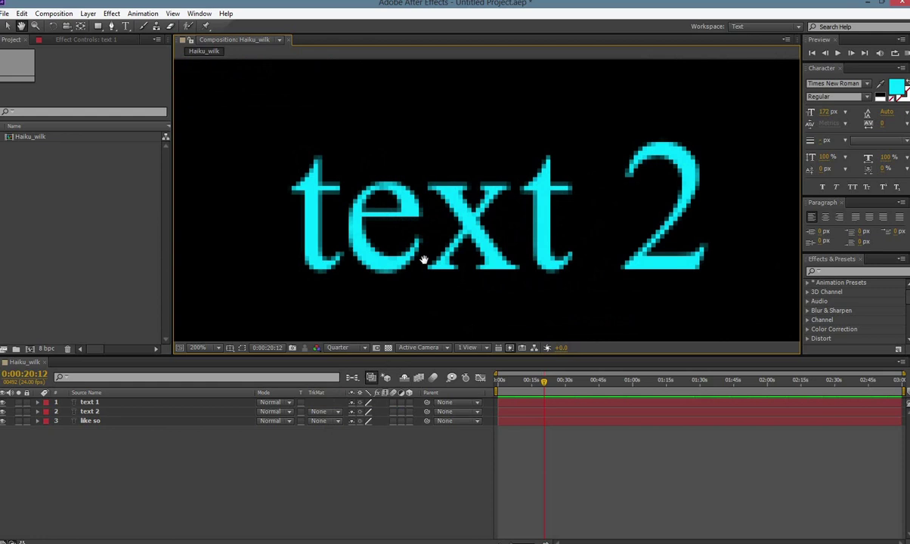
# Step: Switch the preview resolution to Full and back to Quarter to compare the sharpness of "text 2"
pyautogui.click(341, 347)
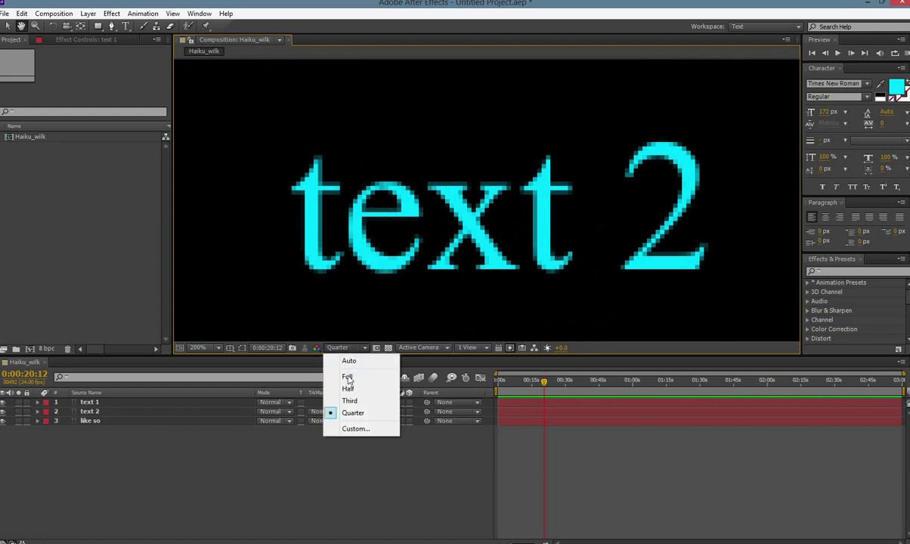
pyautogui.click(347, 376)
pyautogui.click(346, 348)
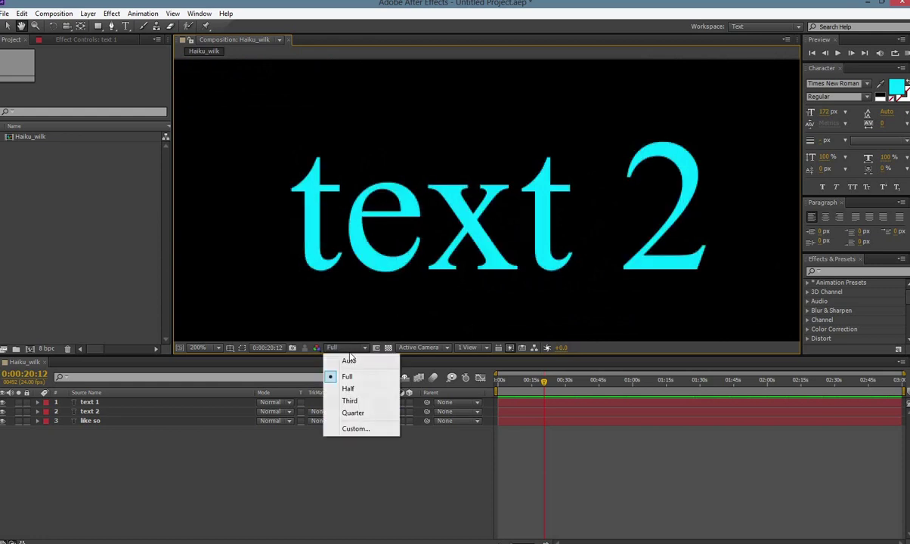
pyautogui.click(347, 415)
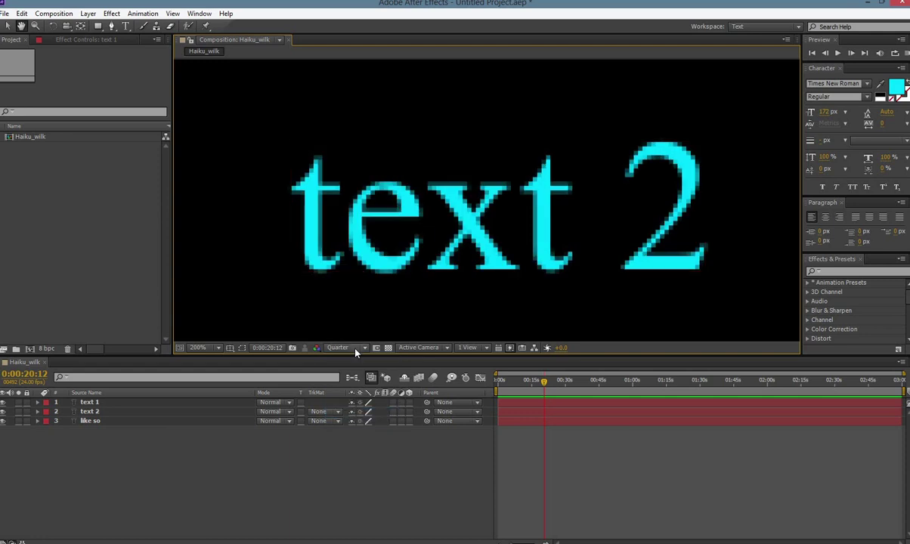
# Step: Set the preview resolution to Half, check the texts at different magnifications, and fit the composition view up to 100%
pyautogui.click(356, 350)
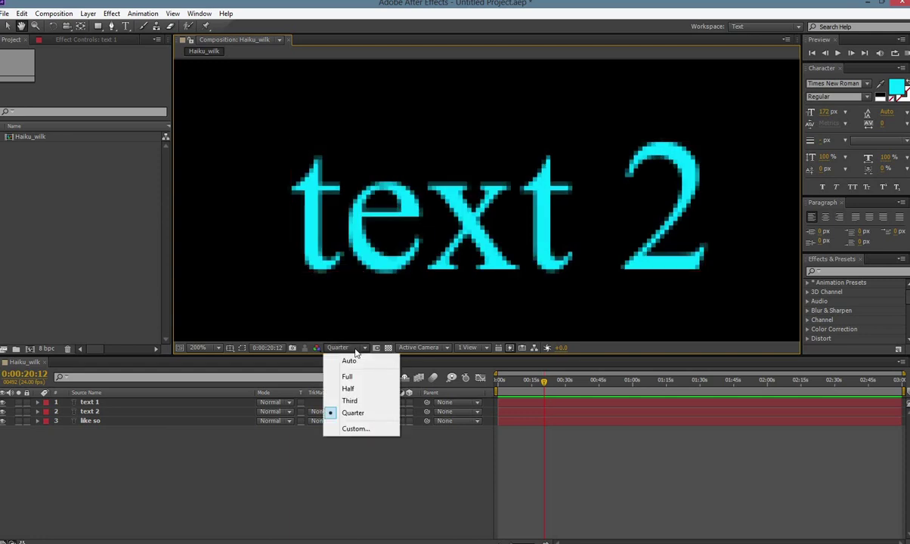
pyautogui.click(348, 389)
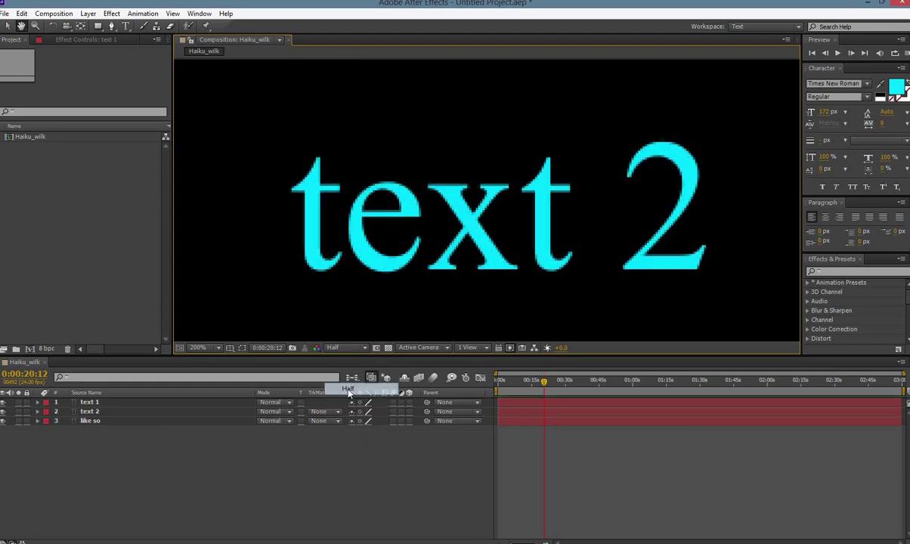
pyautogui.scroll(-2, 443, 140)
pyautogui.moveTo(484, 163); pyautogui.dragTo(473, 224)
pyautogui.scroll(3, 438, 265)
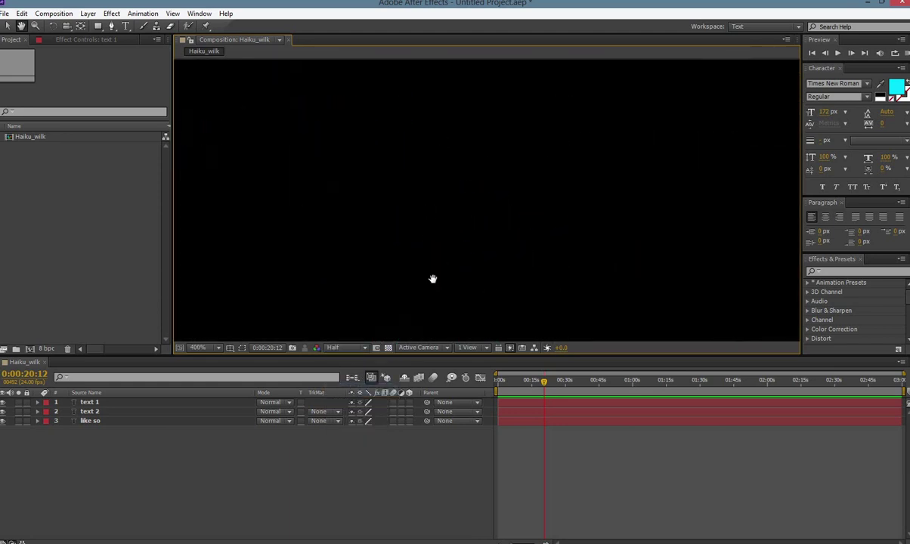
pyautogui.moveTo(435, 278); pyautogui.dragTo(424, 138)
pyautogui.scroll(-5, 434, 166)
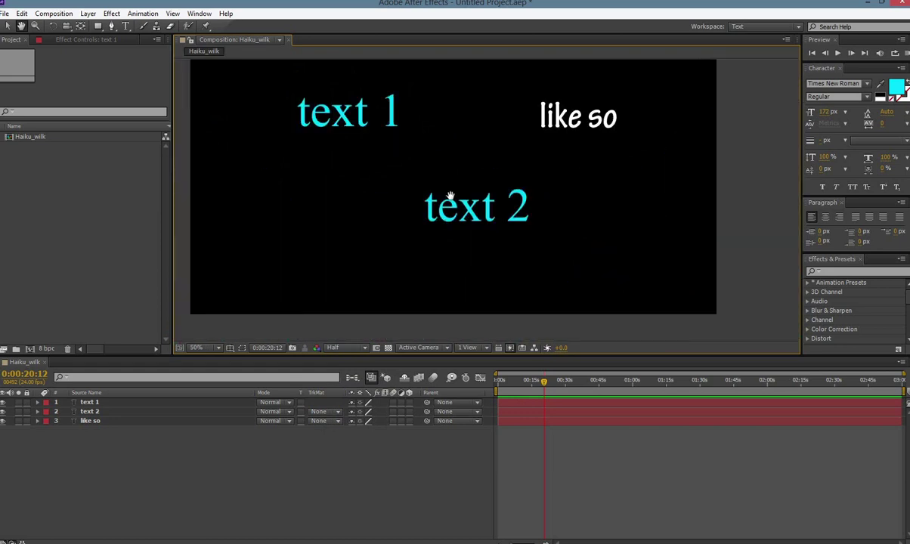
pyautogui.scroll(-2, 420, 182)
pyautogui.scroll(2, 476, 213)
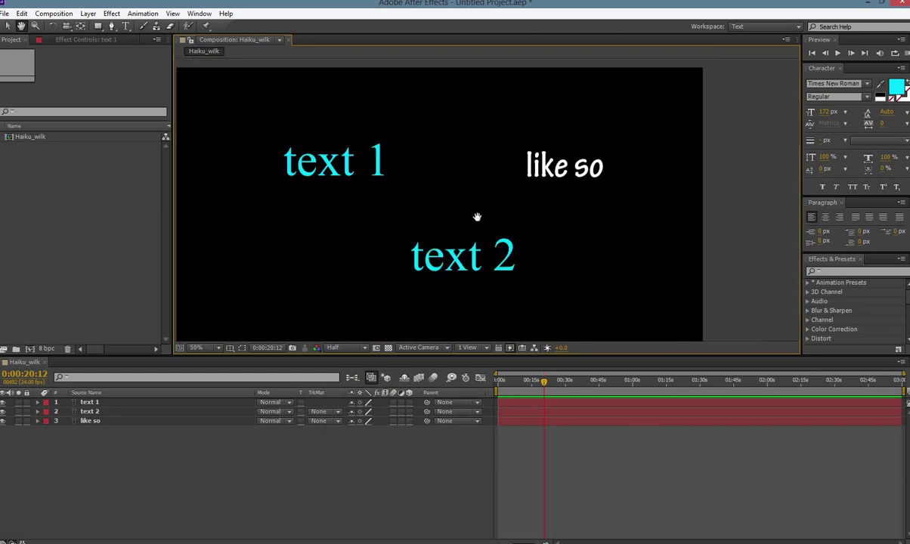
pyautogui.scroll(-2, 484, 198)
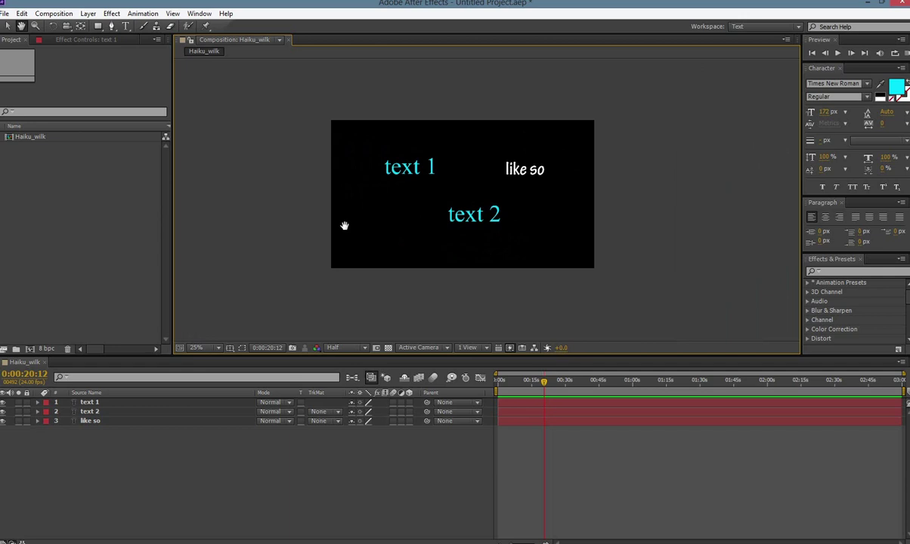
pyautogui.click(199, 348)
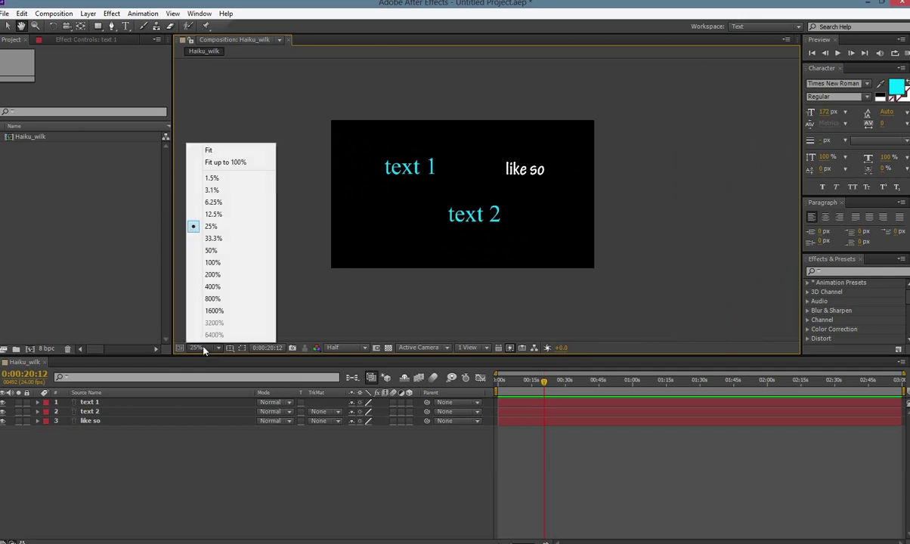
pyautogui.click(224, 164)
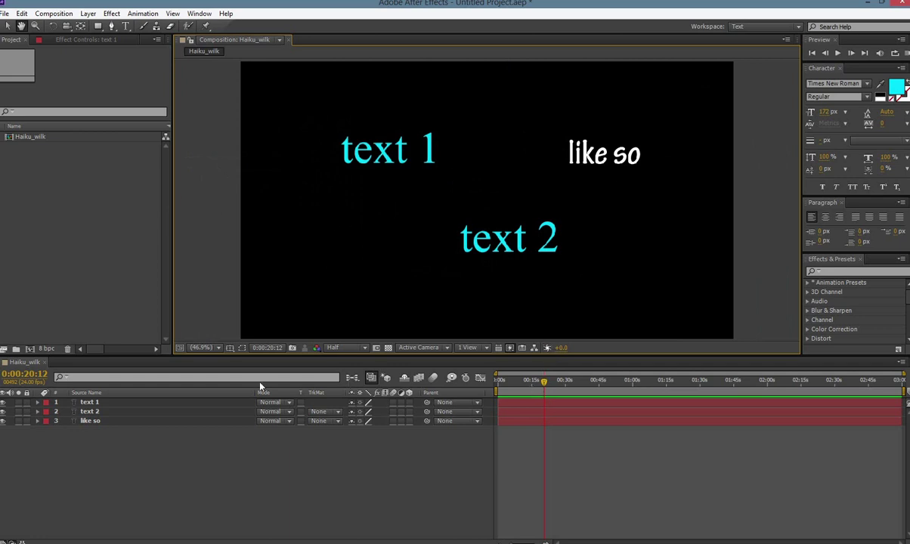
# Step: Change the fill color of "text 1" from cyan to bright green
pyautogui.press('v')
pyautogui.click(368, 151)
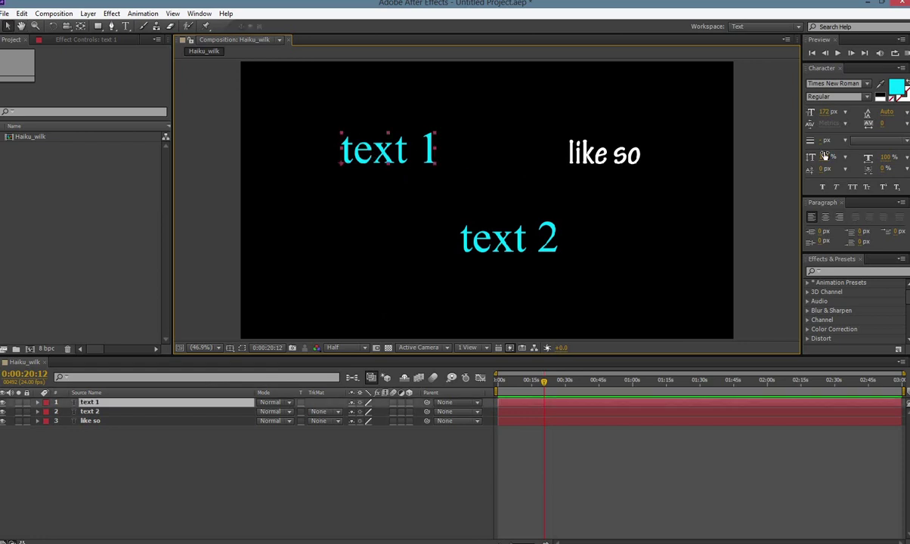
pyautogui.click(897, 87)
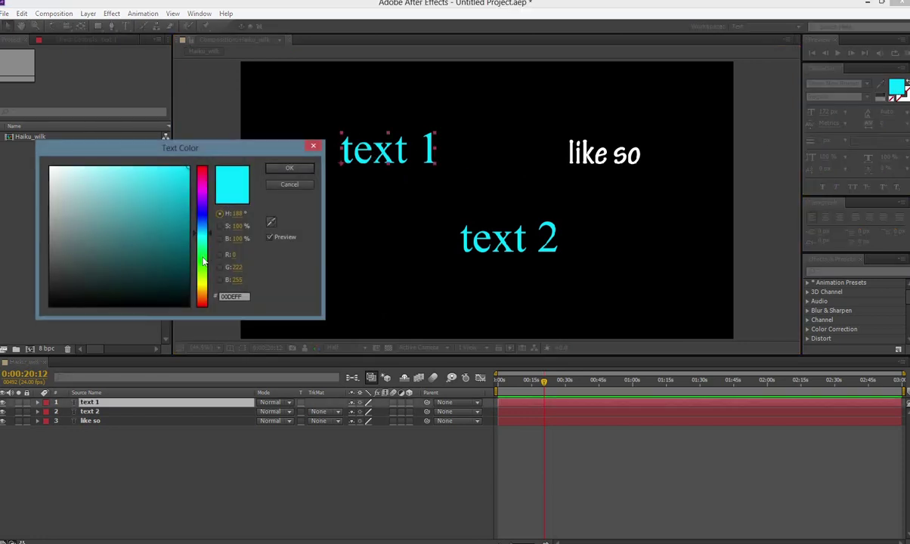
pyautogui.click(202, 261)
pyautogui.click(288, 168)
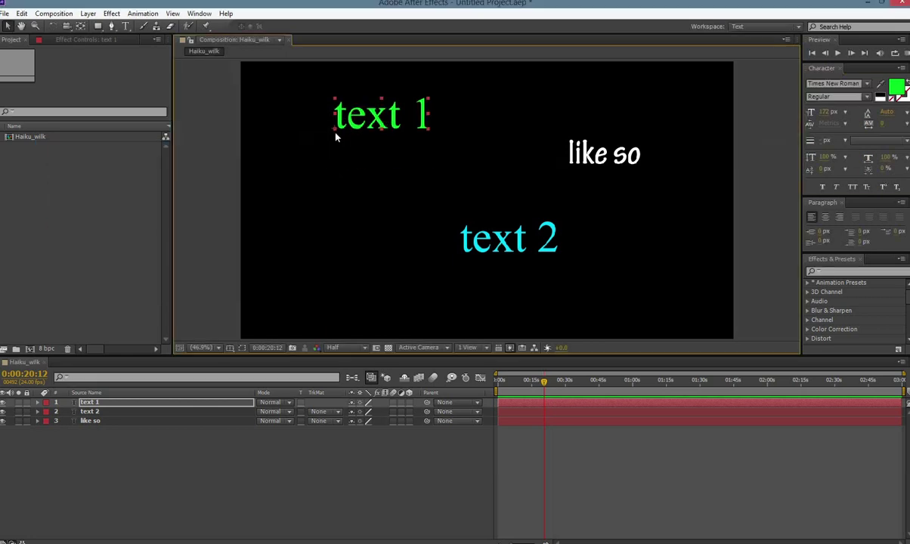
# Step: Reposition "text 1" to about 372.9, 374.8 and expand the layer's Transform properties
pyautogui.moveTo(339, 132)
pyautogui.mouseDown()
pyautogui.moveTo(341, 156)
pyautogui.moveTo(341, 139)
pyautogui.moveTo(350, 142)
pyautogui.mouseUp()
pyautogui.hotkey('ctrl', 'z')
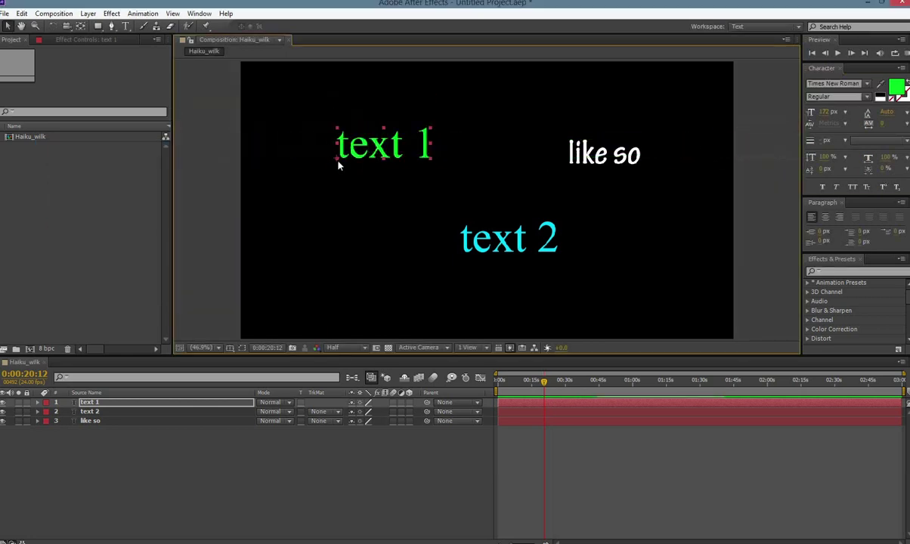
pyautogui.click(37, 403)
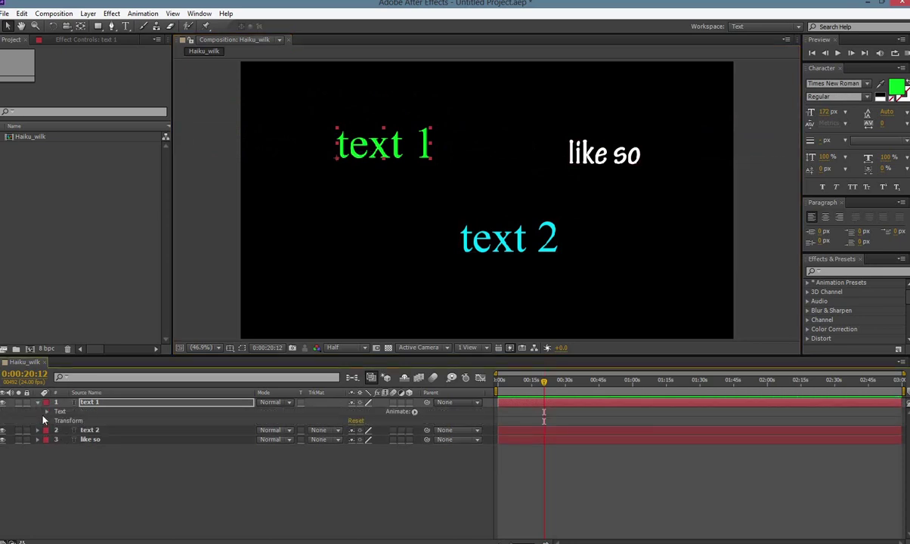
pyautogui.click(38, 403)
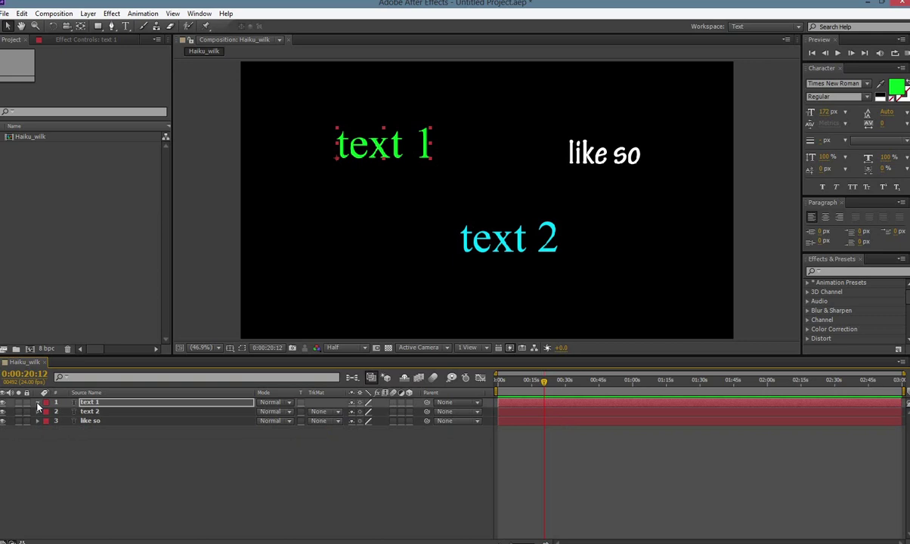
pyautogui.click(37, 405)
pyautogui.click(47, 421)
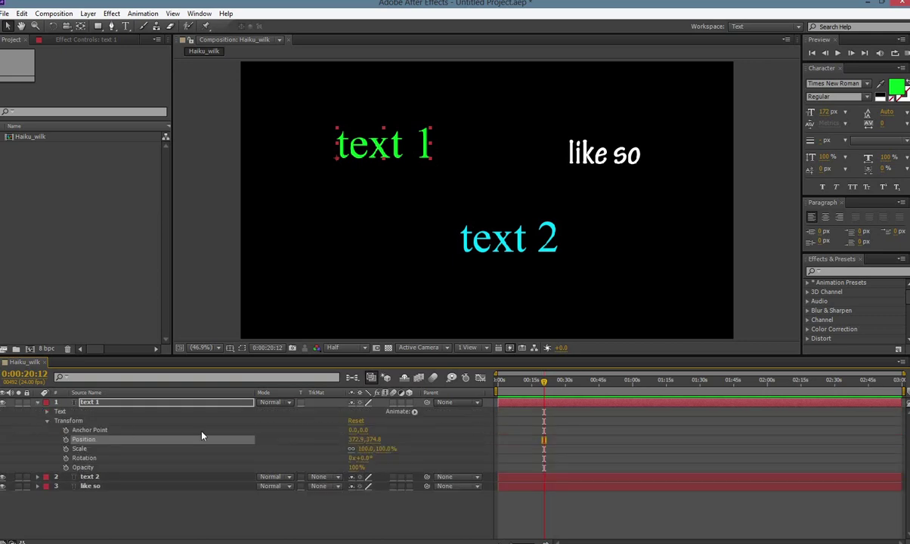
# Step: Shift the anchor point of "text 1" to about 182, -45, move the layer to about 560.8, 357.7, and undo the trial scaling
pyautogui.moveTo(358, 430); pyautogui.dragTo(325, 306)
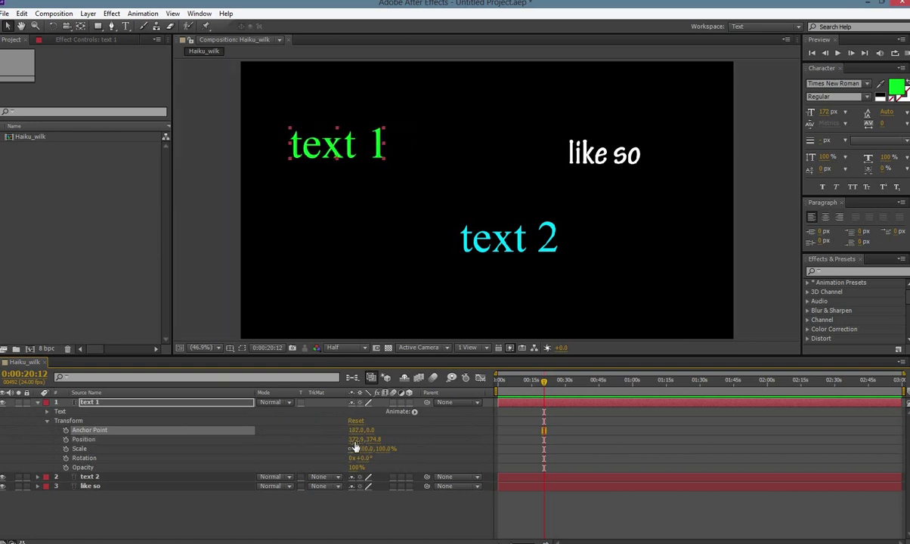
pyautogui.moveTo(371, 431); pyautogui.dragTo(367, 408)
pyautogui.moveTo(319, 170); pyautogui.dragTo(368, 164)
pyautogui.moveTo(337, 137); pyautogui.dragTo(355, 159)
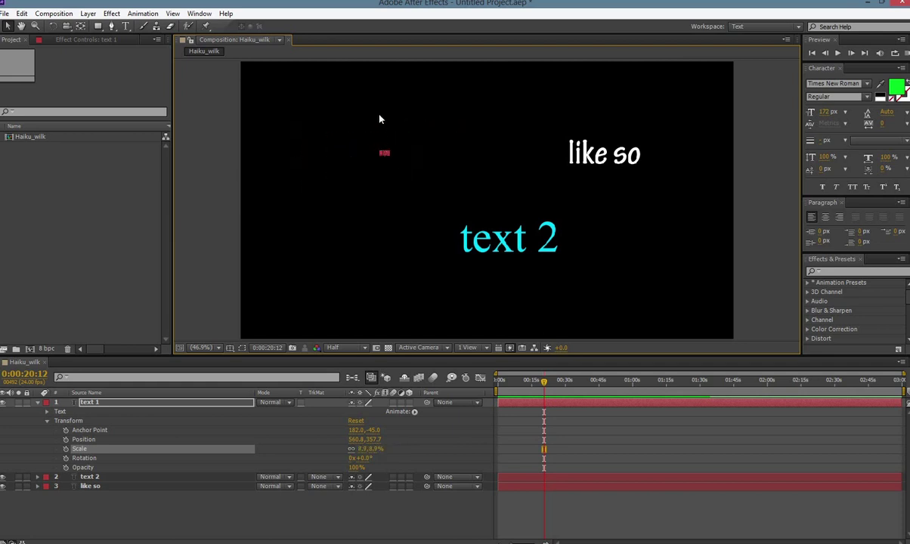
pyautogui.hotkey('ctrl', 'z')
# Step: Enlarge "text 2" to about 134.9% and place it at about 420.7, 708
pyautogui.click(544, 234)
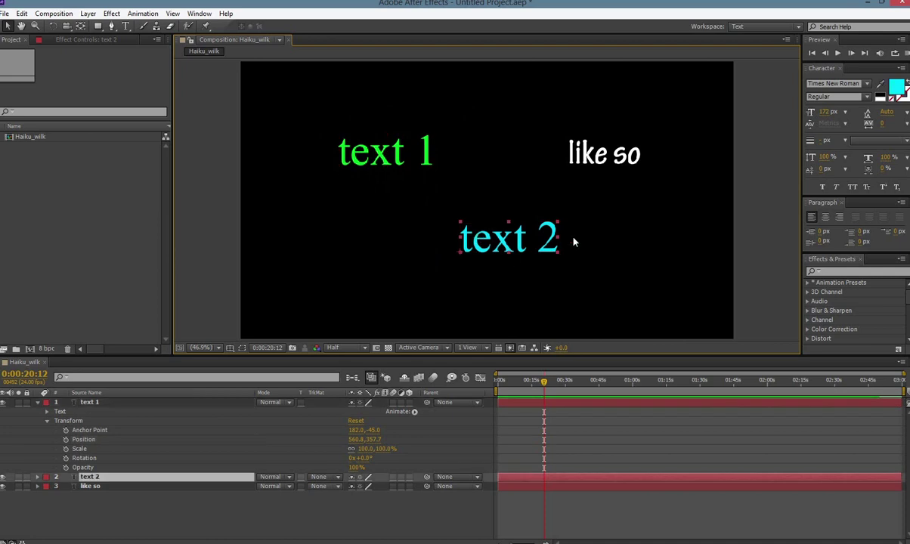
pyautogui.moveTo(560, 224); pyautogui.dragTo(607, 213)
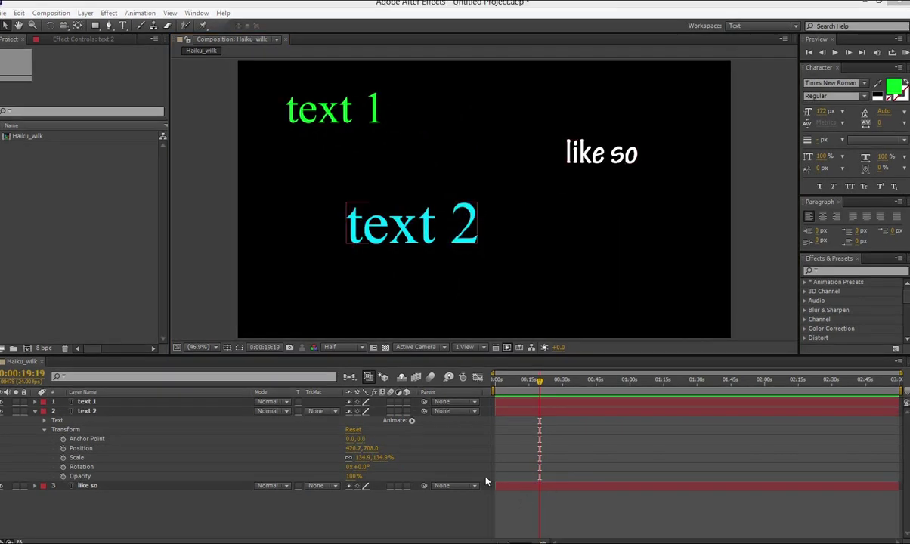
pyautogui.click(78, 429)
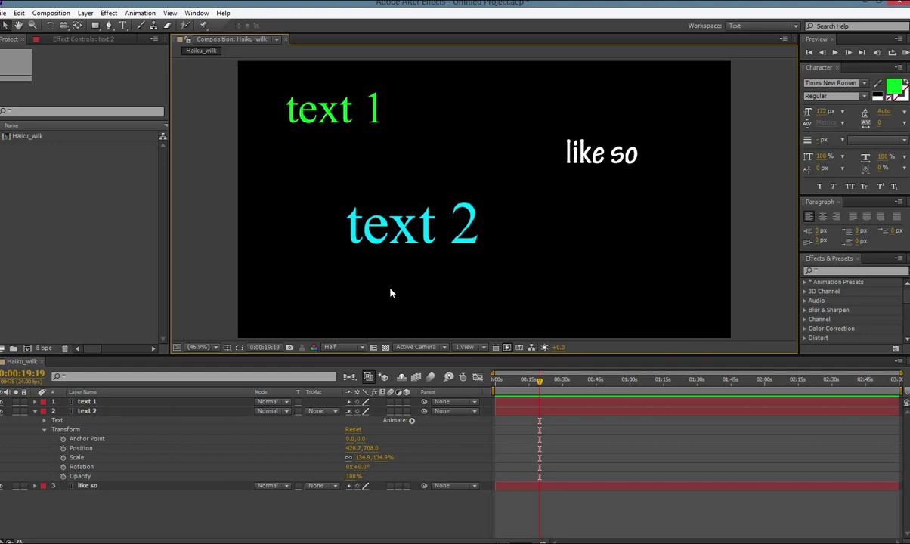
# Step: Reopen the Transform properties of "text 2" and move the layer to about 452.7, 729.3
pyautogui.click(45, 431)
pyautogui.click(92, 414)
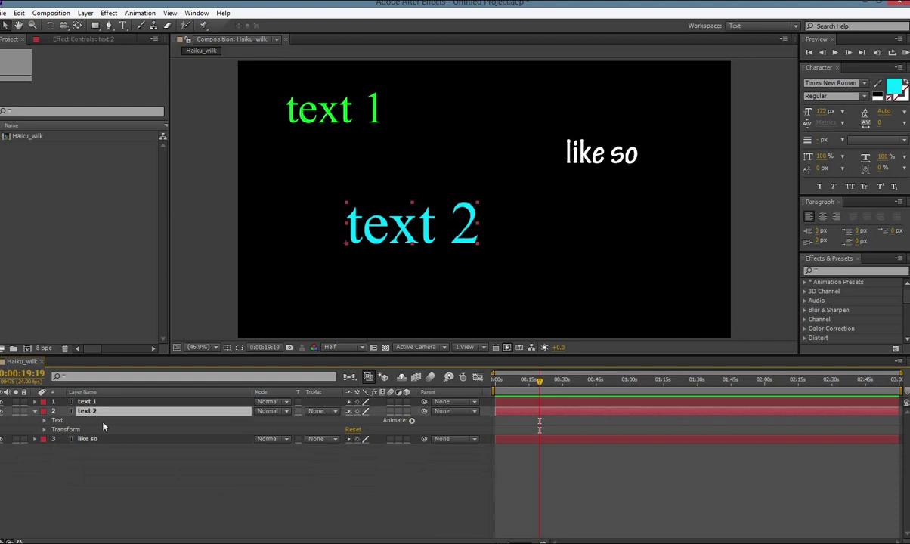
pyautogui.click(44, 429)
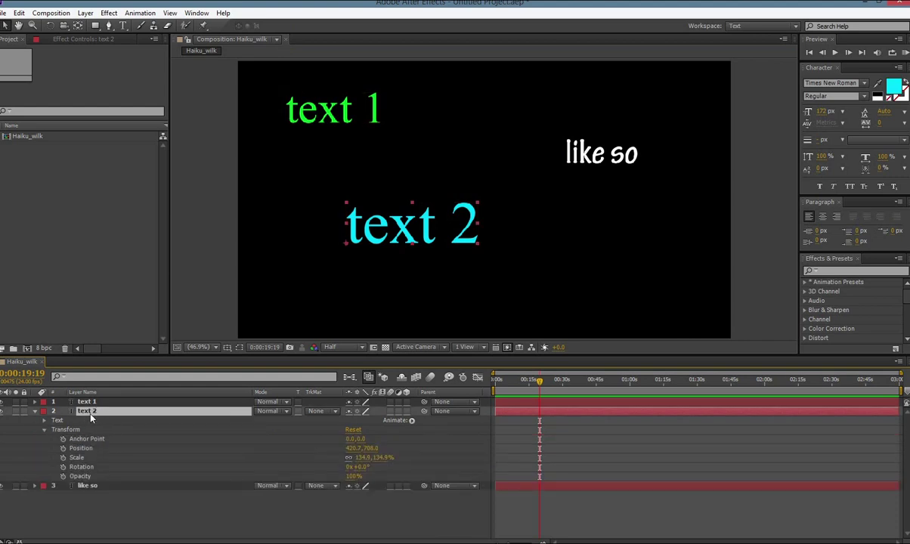
pyautogui.click(331, 113)
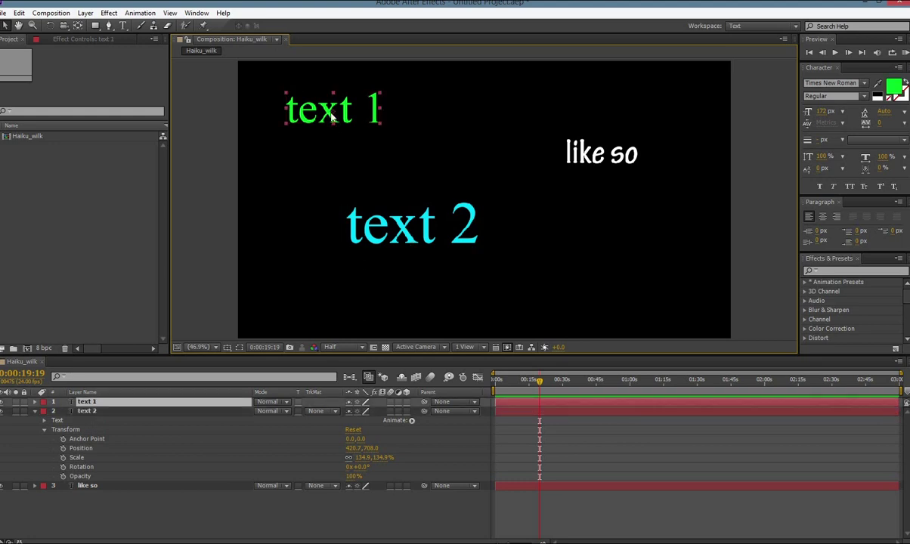
pyautogui.click(390, 236)
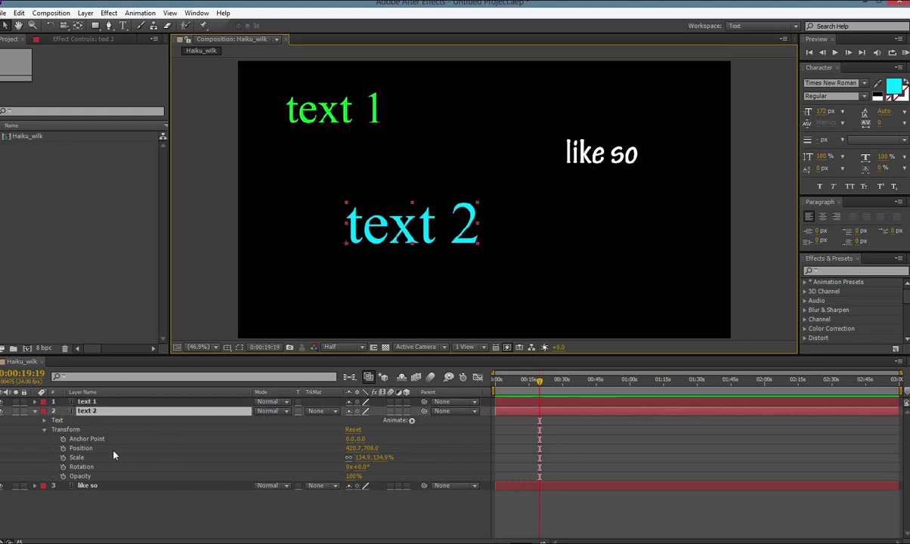
pyautogui.click(85, 402)
pyautogui.click(95, 413)
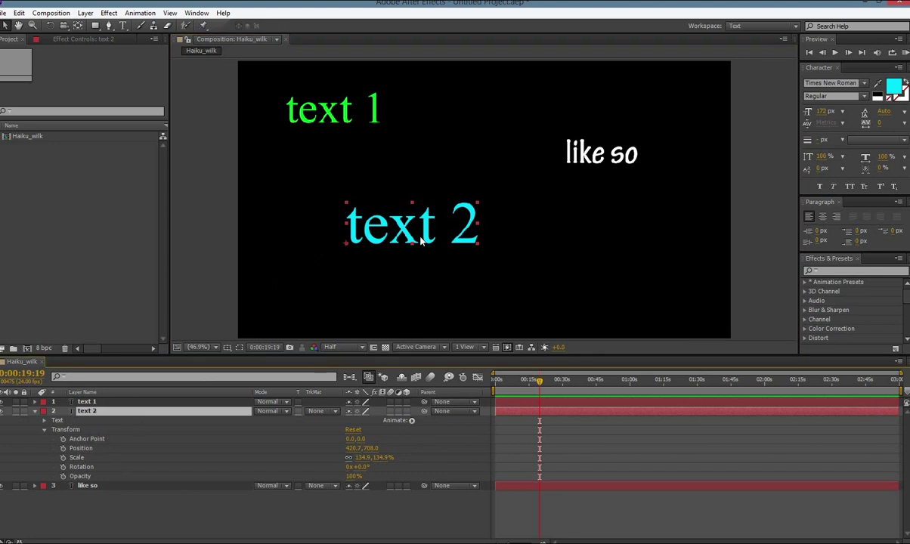
pyautogui.moveTo(422, 241); pyautogui.dragTo(431, 247)
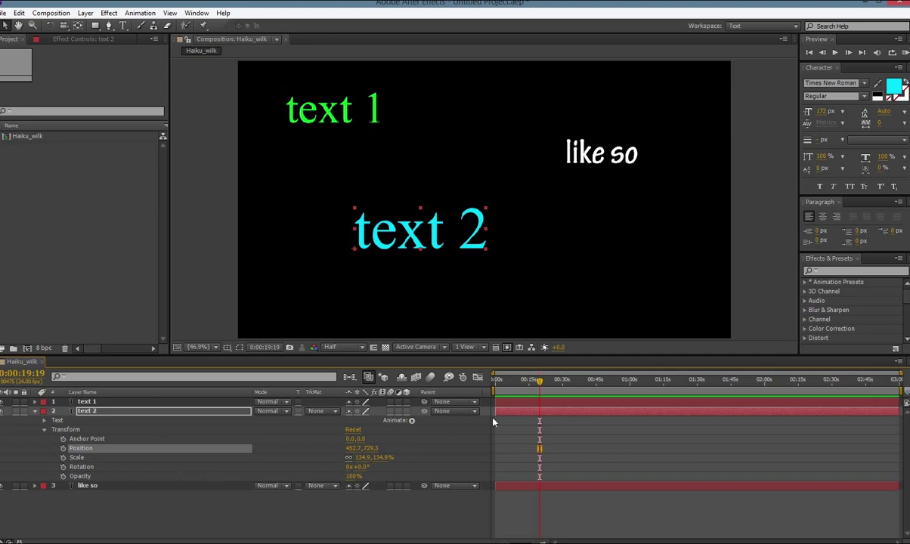
# Step: Animate the Scale of "text 2" with keyframes at 0:00:09:07 and 0:00:26:21
pyautogui.moveTo(540, 382); pyautogui.dragTo(516, 381)
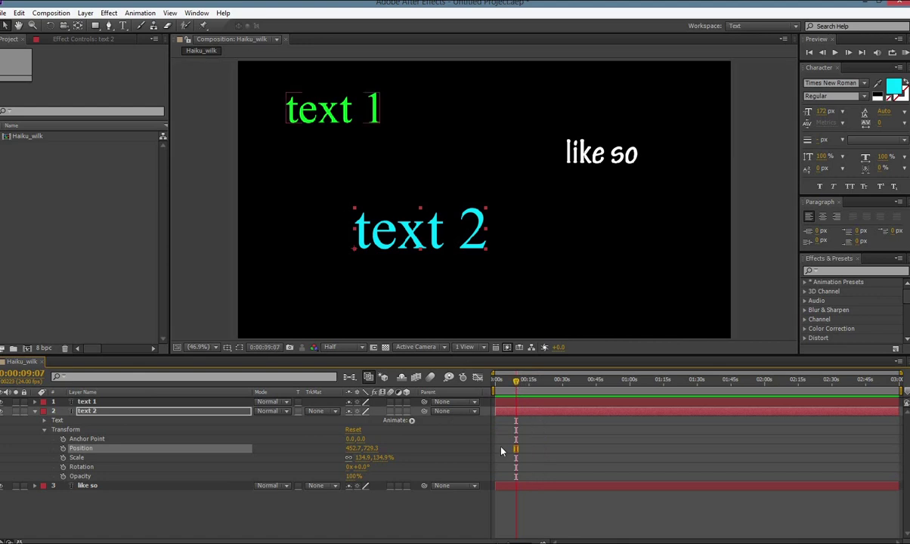
pyautogui.click(63, 458)
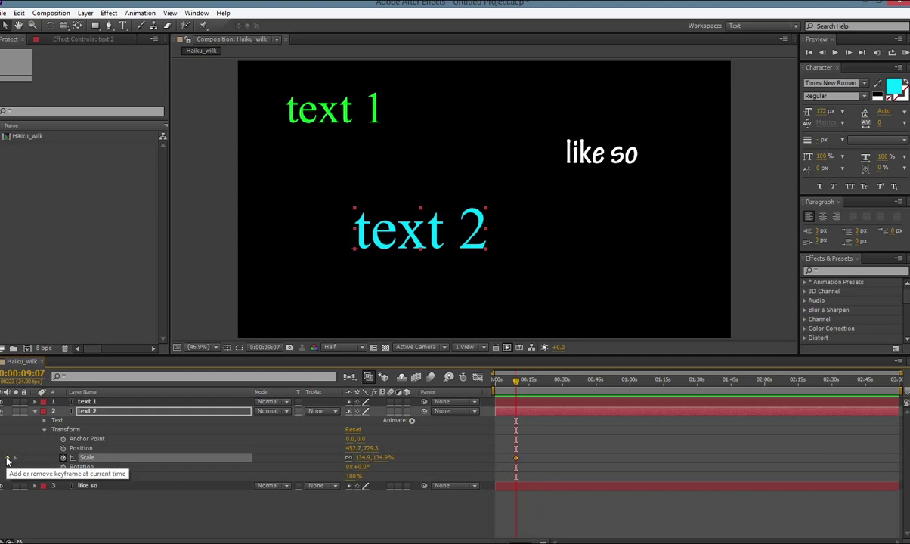
pyautogui.moveTo(530, 383); pyautogui.dragTo(556, 388)
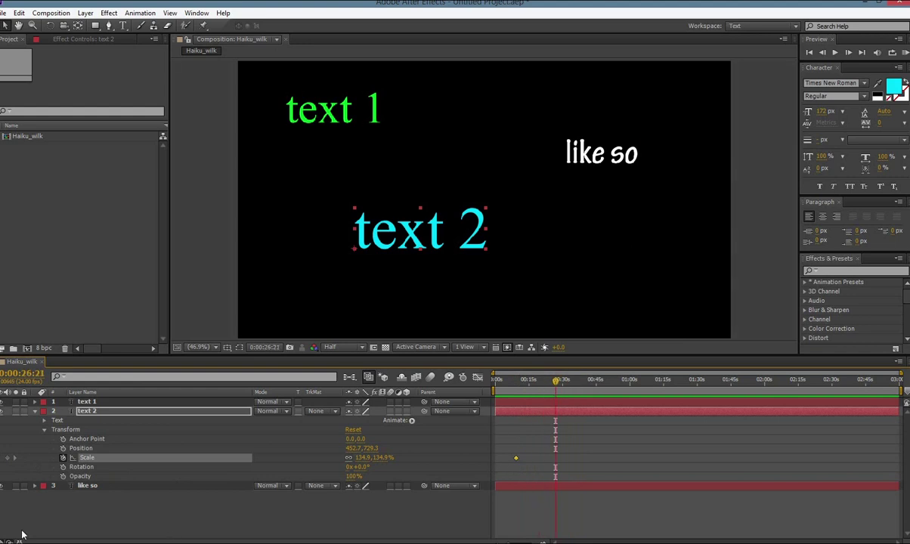
pyautogui.click(7, 458)
# Step: Set the Scale of "text 2" at the 0:00:26:21 keyframe to 400%
pyautogui.moveTo(369, 458); pyautogui.dragTo(445, 458)
pyautogui.moveTo(370, 399); pyautogui.dragTo(373, 343)
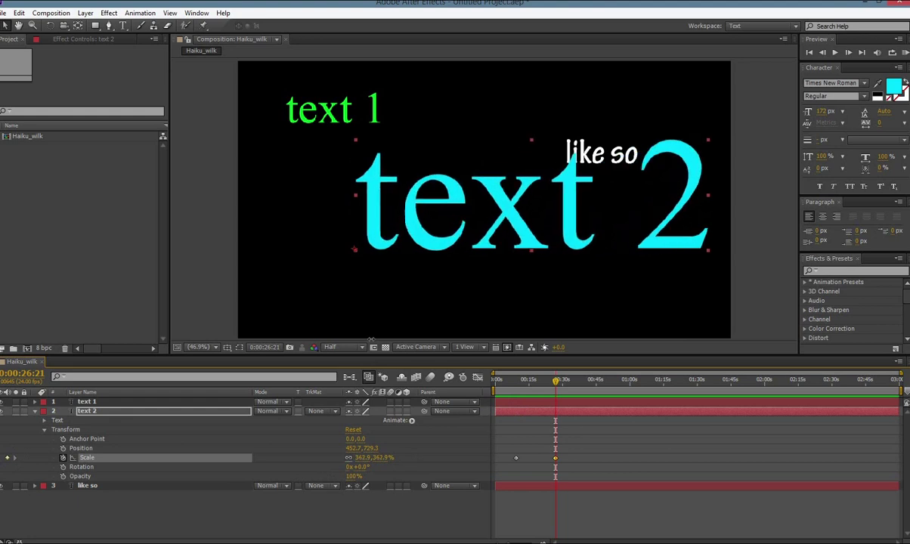
pyautogui.click(365, 458)
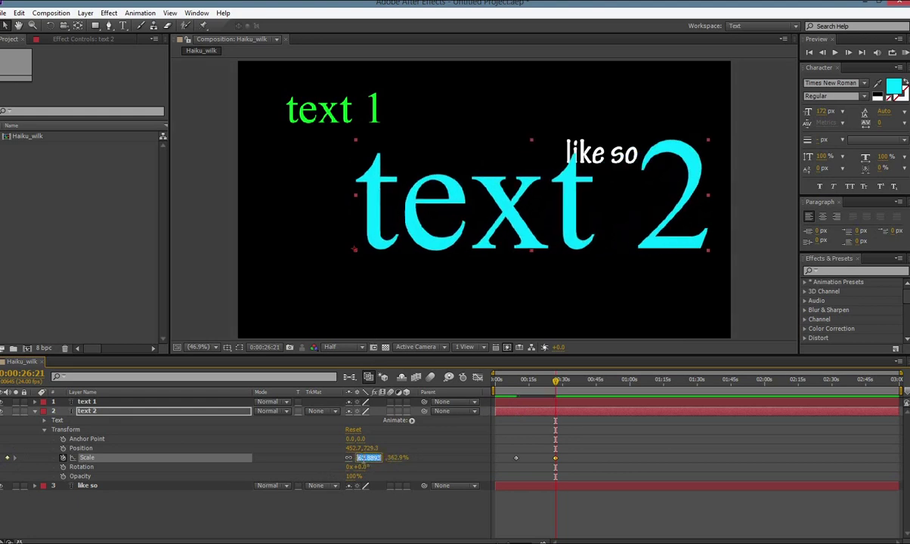
pyautogui.press('BackSpace')
pyautogui.press('Return')
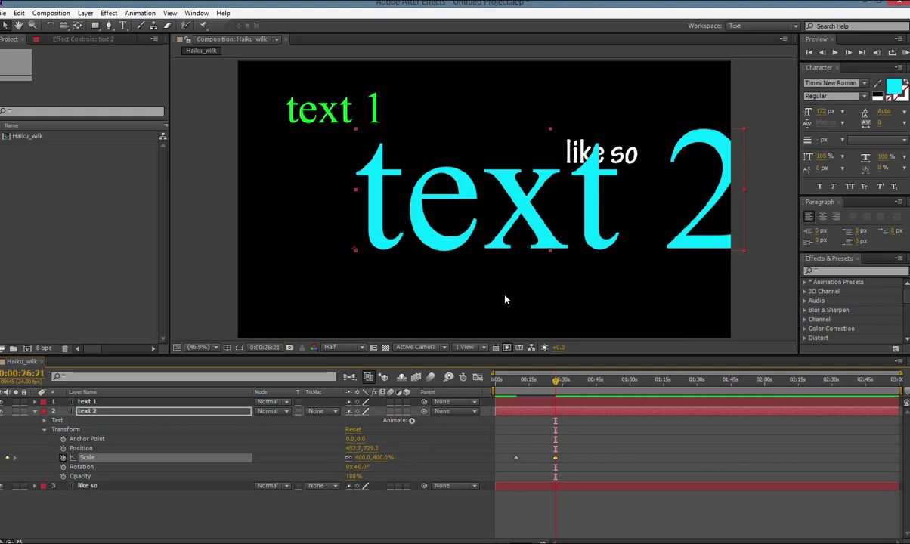
# Step: Try stretching only the height of "text 2" to about 805% with unlinked scale proportions, and undo it
pyautogui.click(349, 458)
pyautogui.moveTo(381, 458); pyautogui.dragTo(390, 421)
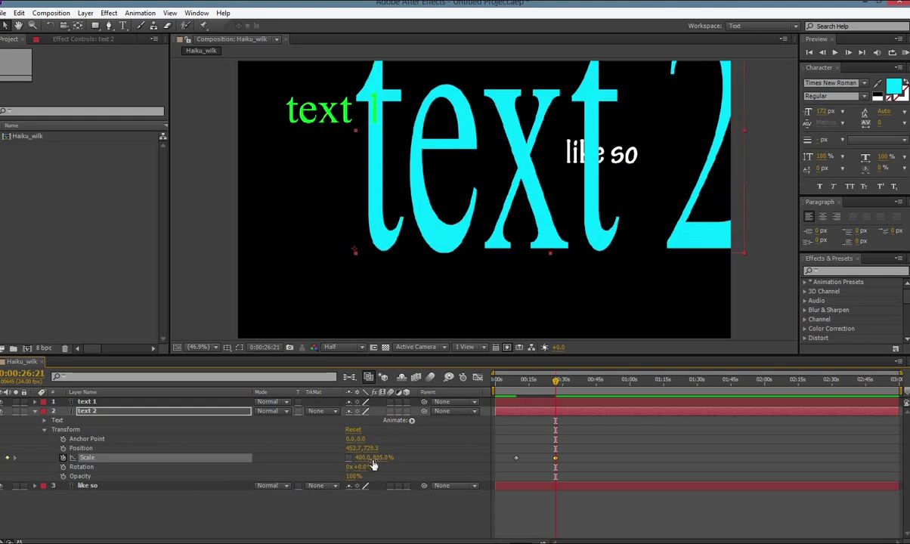
pyautogui.hotkey('ctrl', 'z')
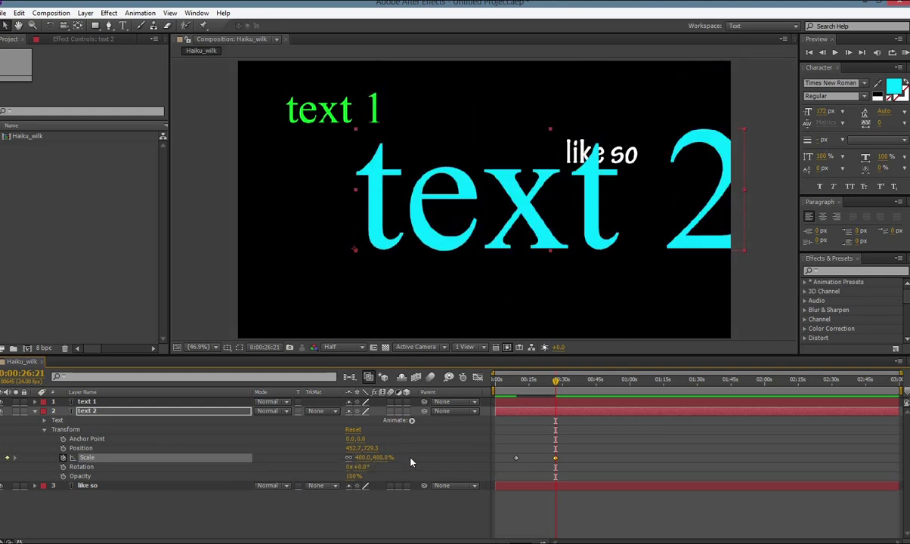
# Step: Try an extra Scale keyframe of about 130.9% for "text 2" at 0:00:20:12, and delete it
pyautogui.moveTo(556, 380); pyautogui.dragTo(604, 381)
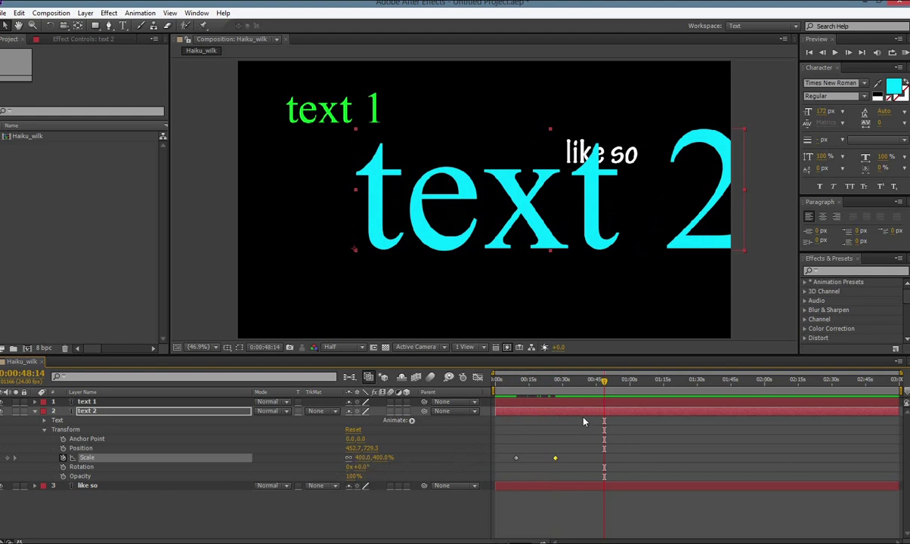
pyautogui.moveTo(604, 384); pyautogui.dragTo(541, 389)
pyautogui.moveTo(362, 458); pyautogui.dragTo(355, 541)
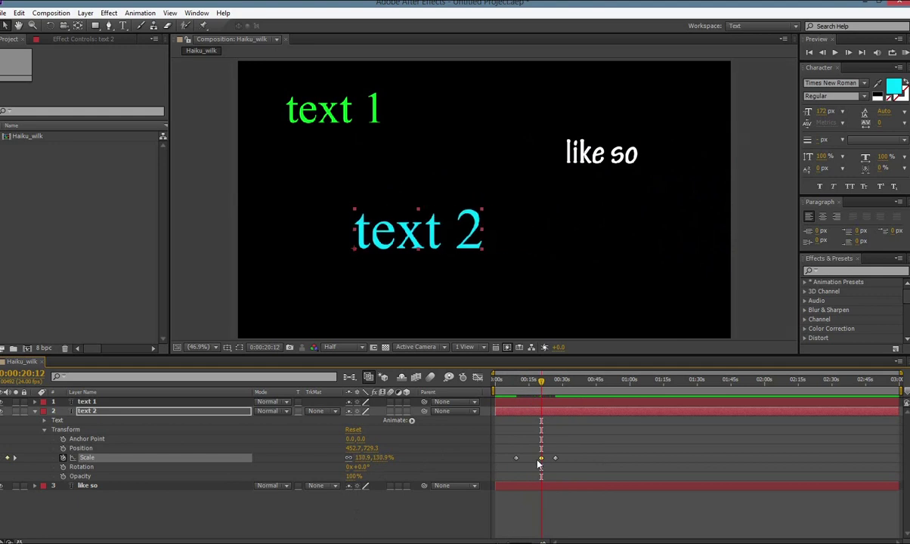
pyautogui.moveTo(543, 386); pyautogui.dragTo(564, 411)
pyautogui.moveTo(539, 459); pyautogui.dragTo(530, 459)
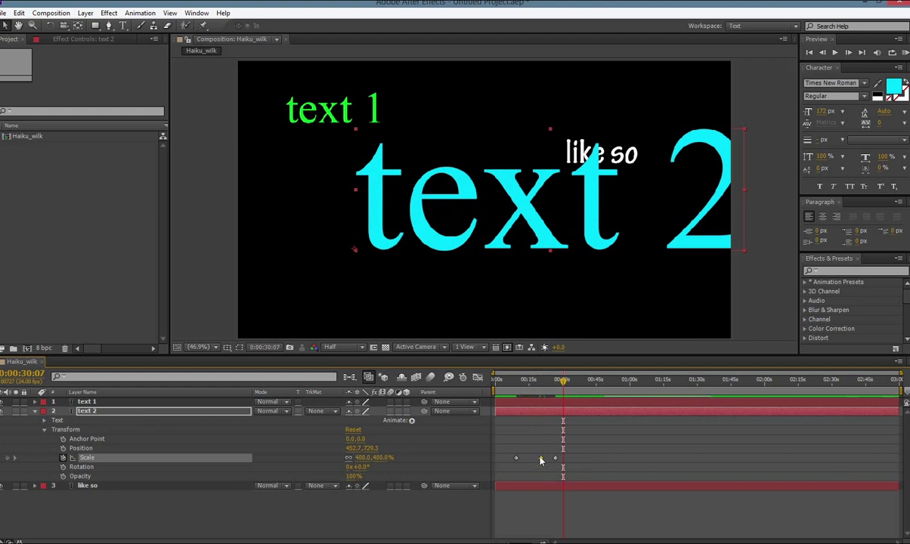
pyautogui.click(540, 459)
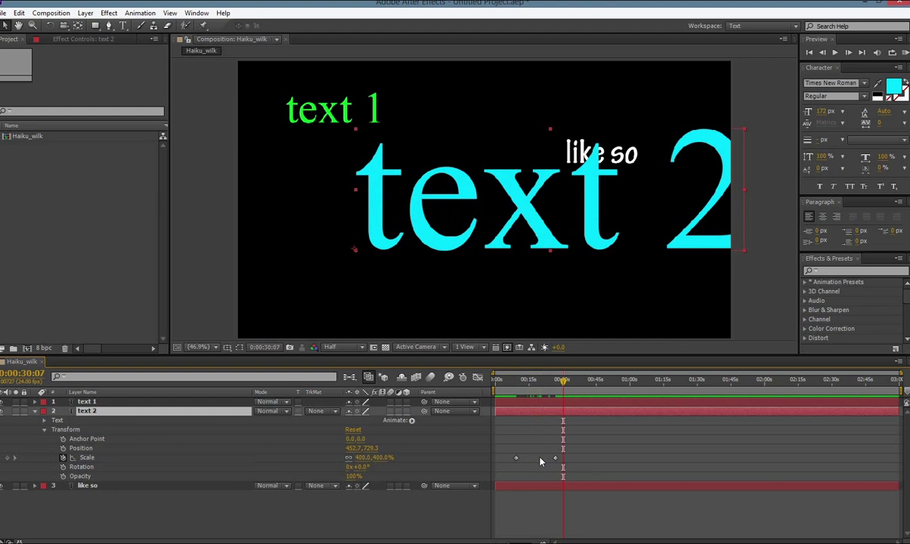
# Step: Scrub between the two Scale keyframes to review how "text 2" grows, and return to the first keyframe
pyautogui.moveTo(520, 396)
pyautogui.mouseDown()
pyautogui.moveTo(547, 395)
pyautogui.moveTo(514, 402)
pyautogui.mouseUp()
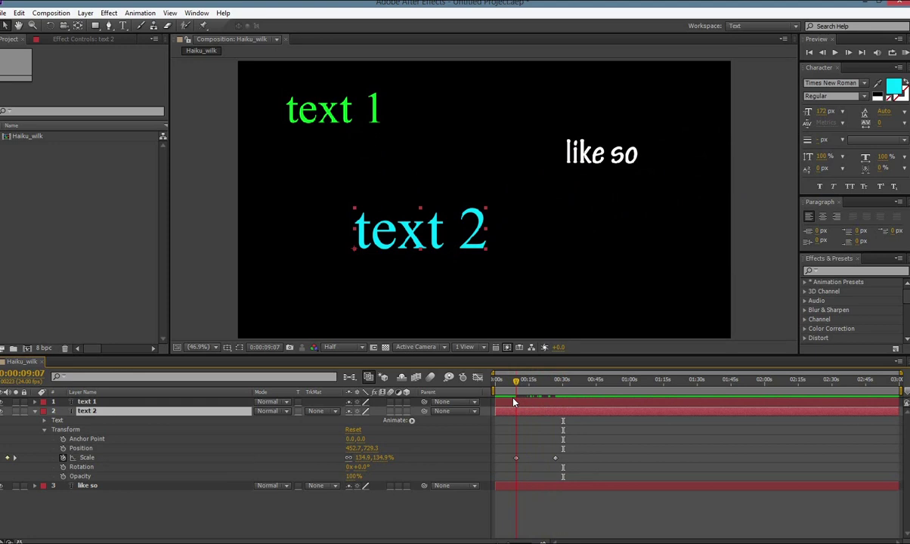
pyautogui.moveTo(513, 402); pyautogui.dragTo(562, 404)
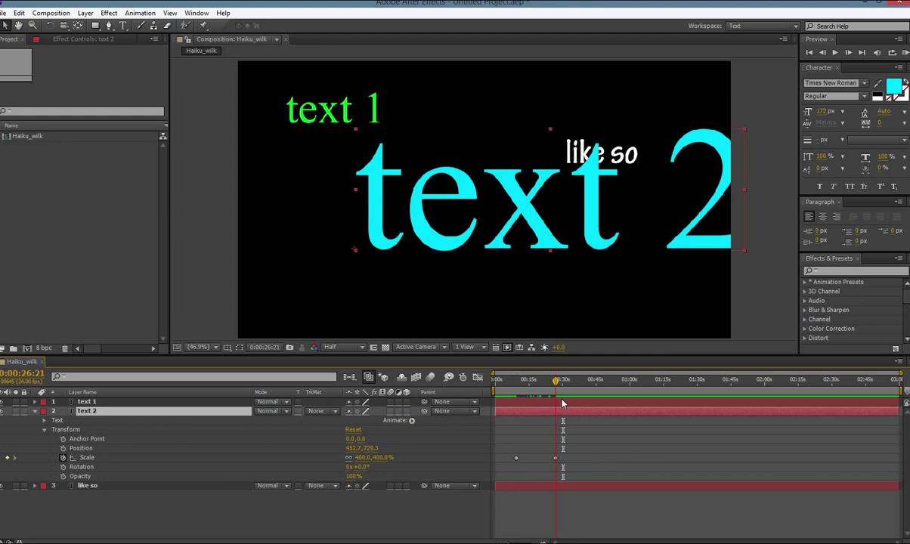
pyautogui.moveTo(563, 404); pyautogui.dragTo(514, 410)
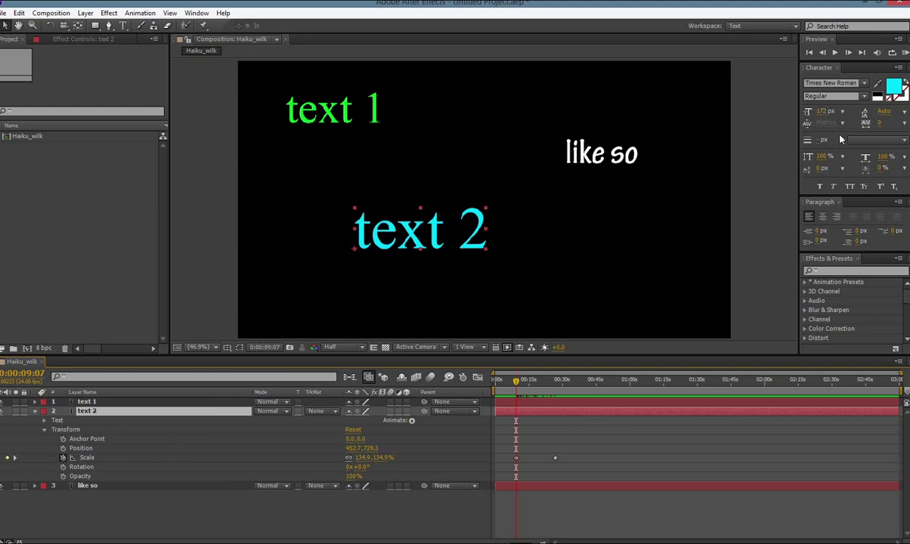
pyautogui.moveTo(516, 383); pyautogui.dragTo(551, 387)
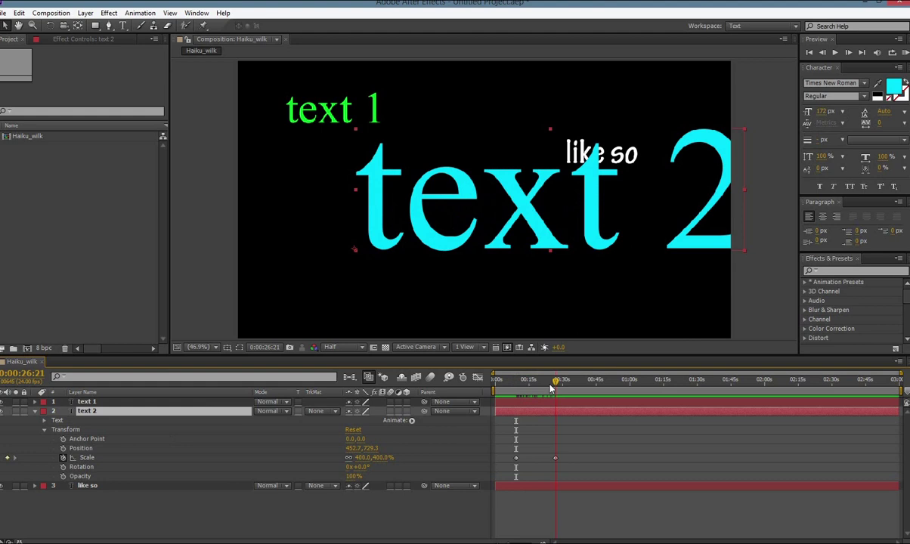
pyautogui.press('j')
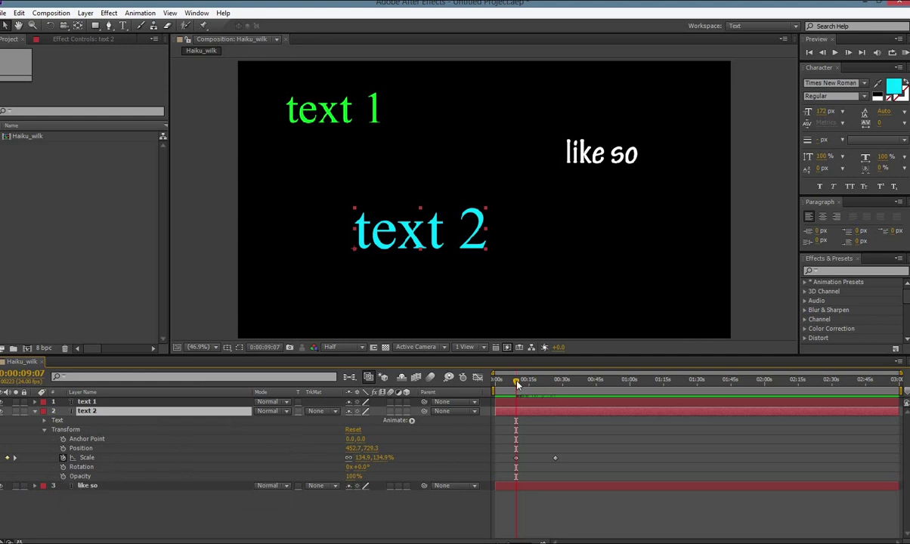
# Step: Start keyframing the Opacity of "text 2" at 0:00:09:07 and set it to 0%
pyautogui.moveTo(517, 387)
pyautogui.mouseDown()
pyautogui.moveTo(557, 384)
pyautogui.moveTo(517, 385)
pyautogui.moveTo(558, 387)
pyautogui.moveTo(517, 396)
pyautogui.mouseUp()
pyautogui.click(63, 476)
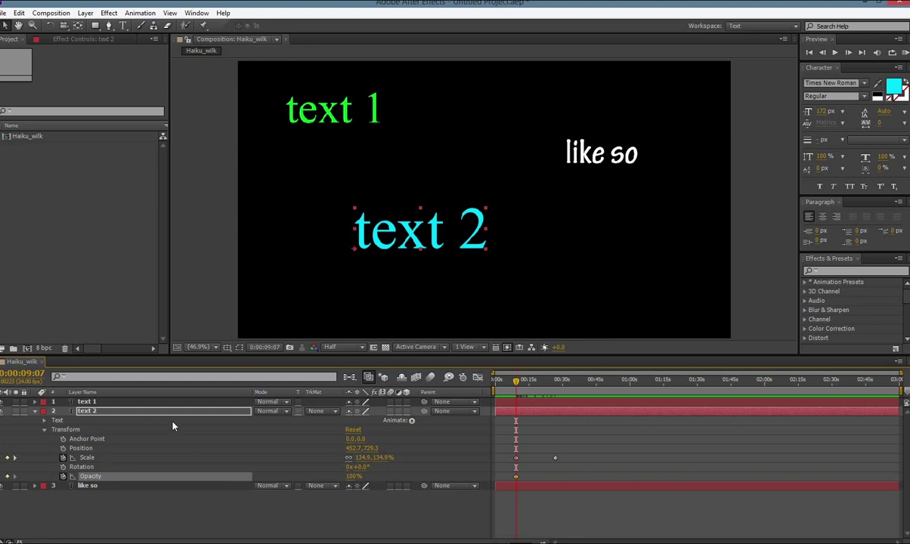
pyautogui.click(354, 476)
pyautogui.write('0')
pyautogui.press('Return')
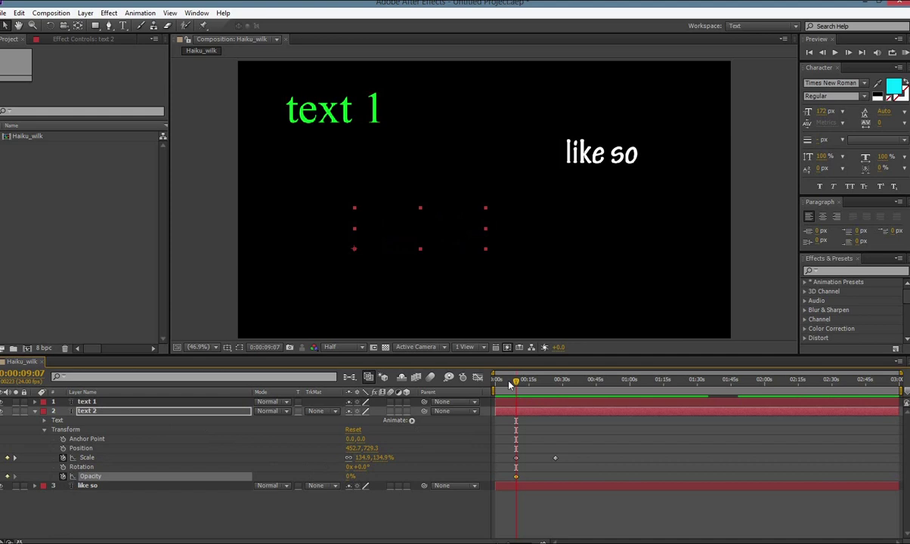
# Step: Set the Opacity of "text 2" to 100% at 0:00:26:21 and scrub through the fade, returning to the first keyframe
pyautogui.moveTo(517, 384); pyautogui.dragTo(556, 381)
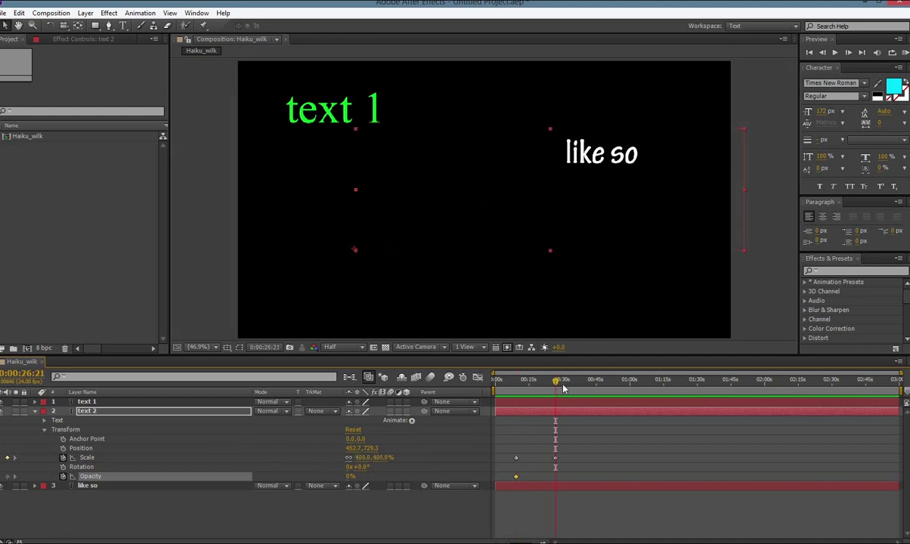
pyautogui.click(354, 476)
pyautogui.press('Return')
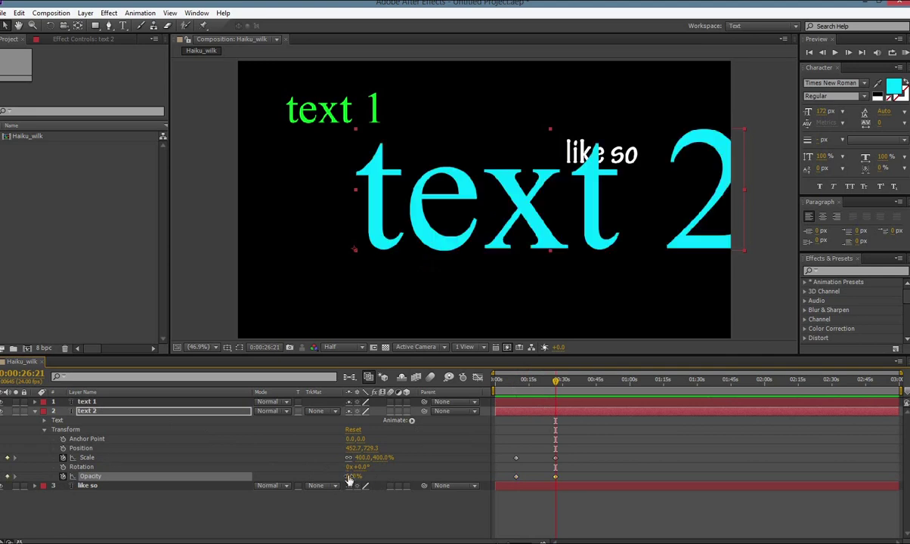
pyautogui.click(515, 384)
pyautogui.moveTo(515, 383); pyautogui.dragTo(558, 397)
pyautogui.moveTo(558, 397); pyautogui.dragTo(514, 407)
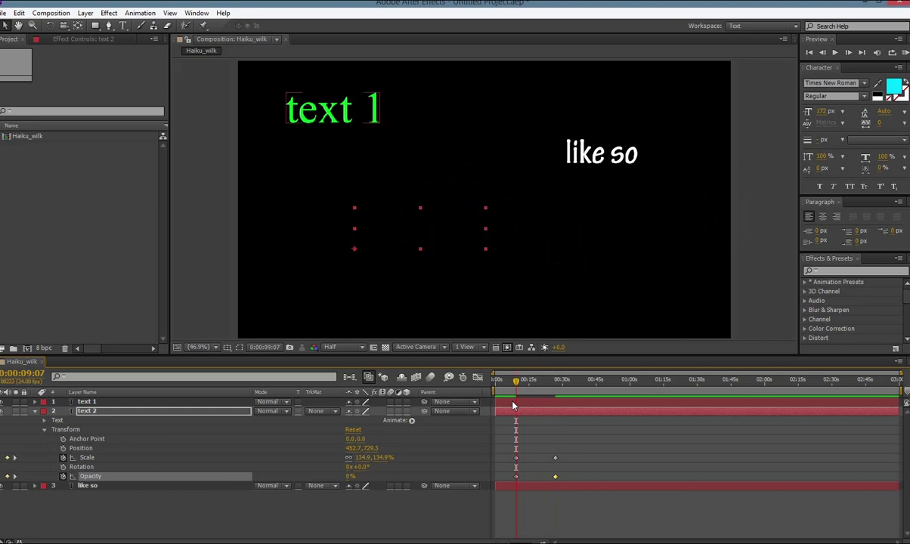
# Step: Start keyframing the Position of "text 2" at 0:00:09:07 and raise the text to a vertical position of about 448.3 at 0:00:18:13
pyautogui.click(63, 449)
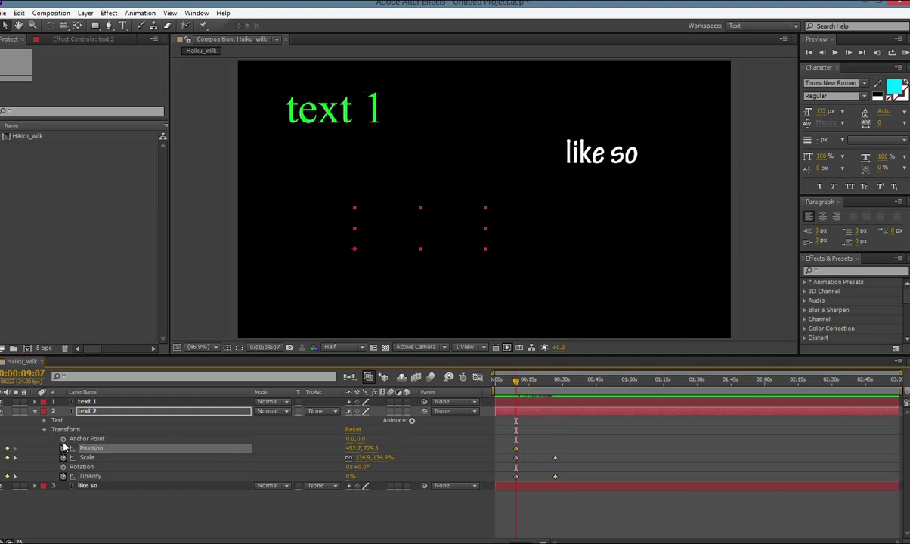
pyautogui.moveTo(516, 383); pyautogui.dragTo(537, 384)
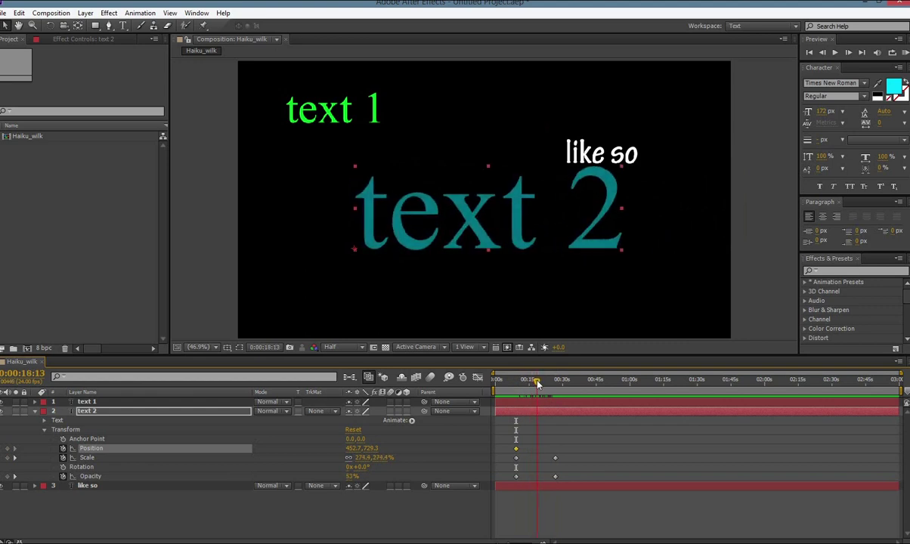
pyautogui.click(354, 449)
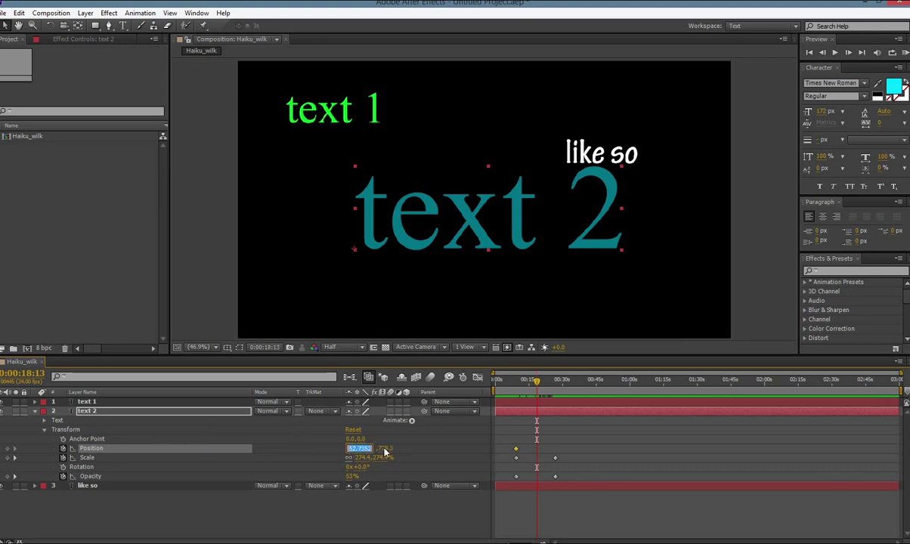
pyautogui.click(384, 452)
pyautogui.moveTo(369, 452); pyautogui.dragTo(449, 218)
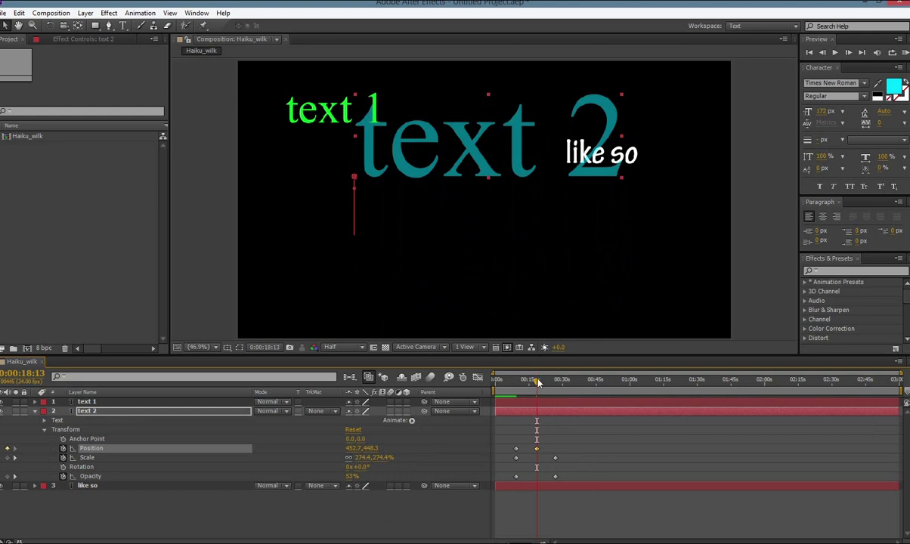
# Step: Add a third Position keyframe at 0:00:36:21 by moving "text 2" down to the composition's lower left, and scrub through the motion
pyautogui.moveTo(537, 382); pyautogui.dragTo(581, 382)
pyautogui.moveTo(664, 138); pyautogui.dragTo(610, 256)
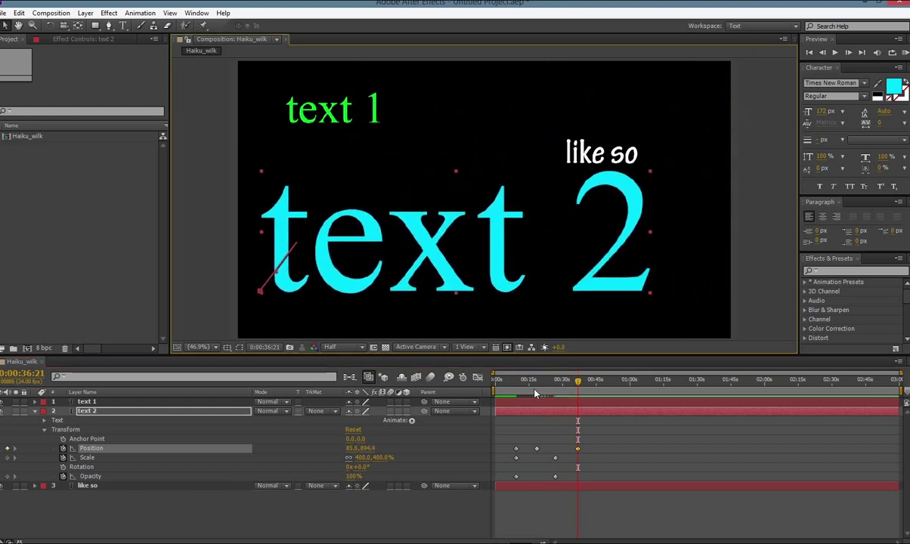
pyautogui.moveTo(509, 390); pyautogui.dragTo(538, 405)
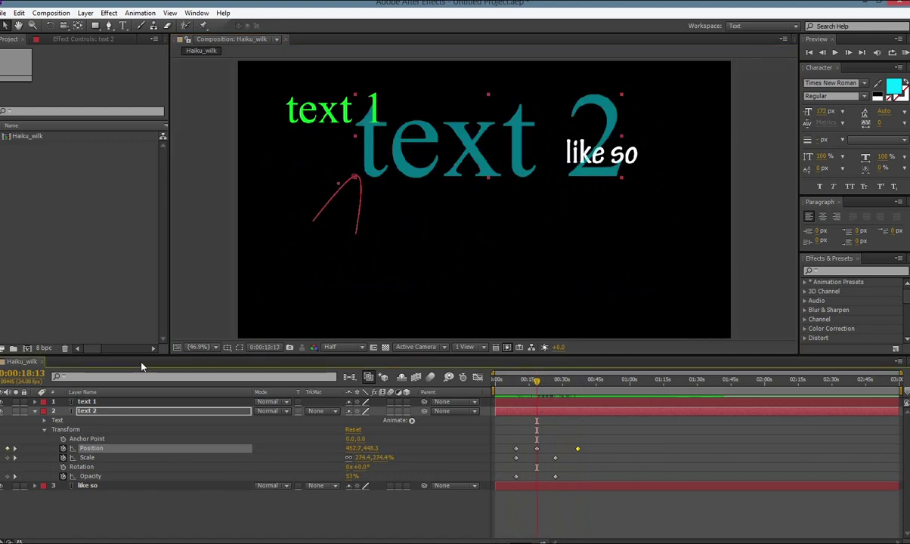
# Step: Start keyframing the Rotation of "text 2" at 0:00:18:13, set it to 3x+162°, and scrub through the result
pyautogui.click(63, 466)
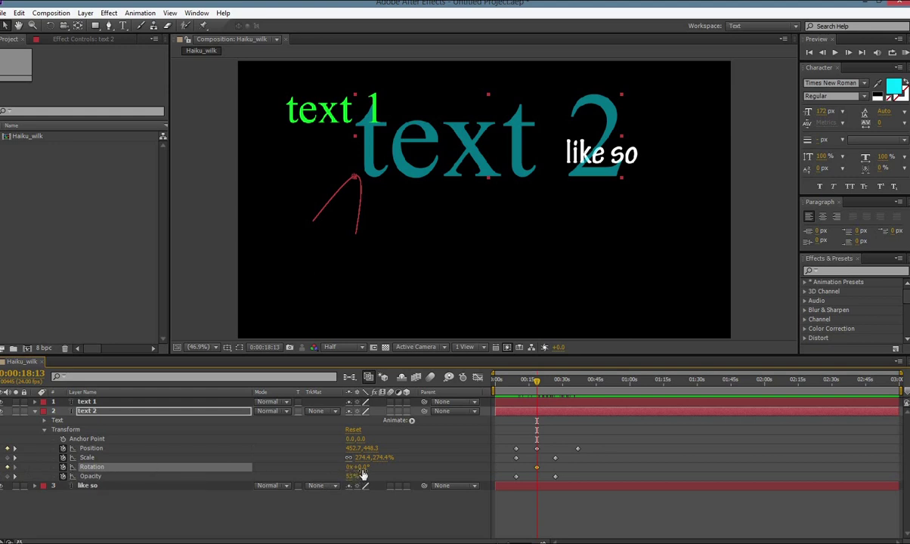
pyautogui.moveTo(363, 474); pyautogui.dragTo(809, 214)
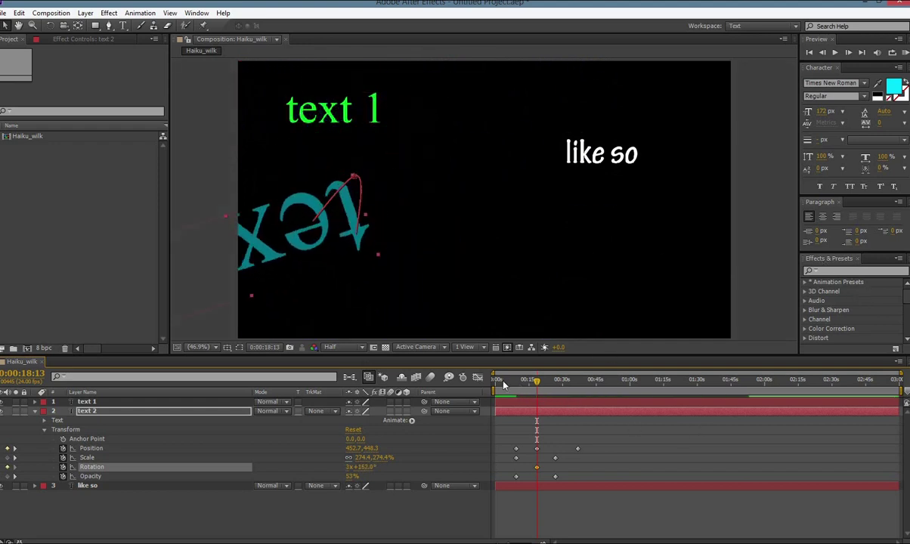
pyautogui.moveTo(503, 382); pyautogui.dragTo(551, 393)
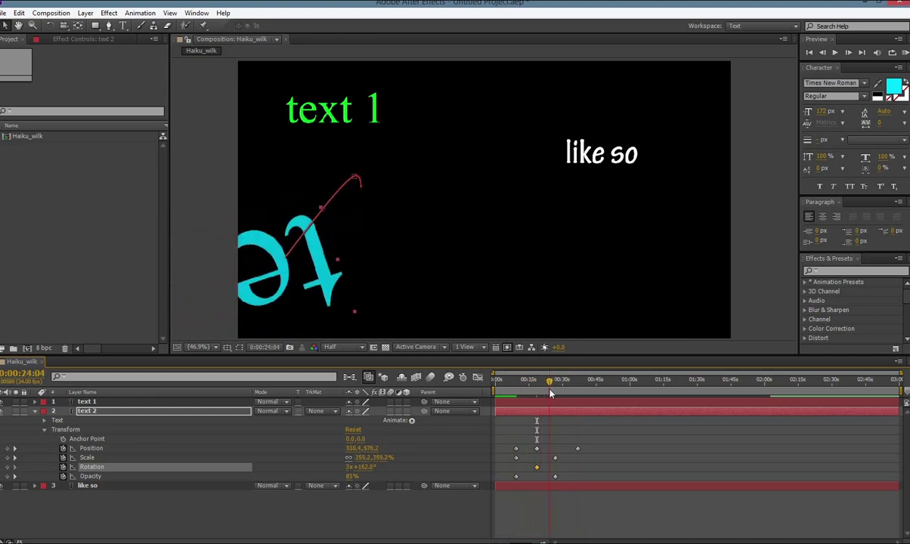
pyautogui.moveTo(550, 393); pyautogui.dragTo(528, 396)
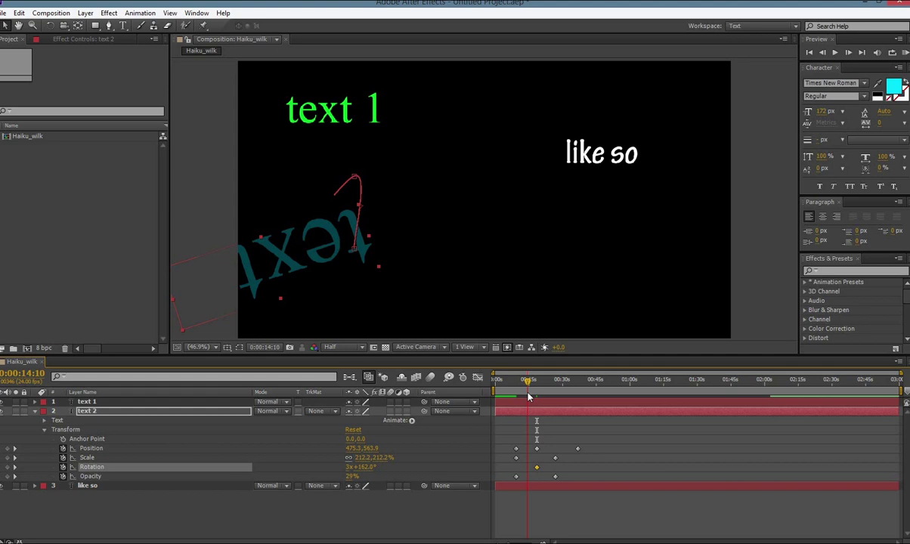
pyautogui.moveTo(528, 396)
pyautogui.mouseDown()
pyautogui.moveTo(538, 396)
pyautogui.moveTo(528, 396)
pyautogui.mouseUp()
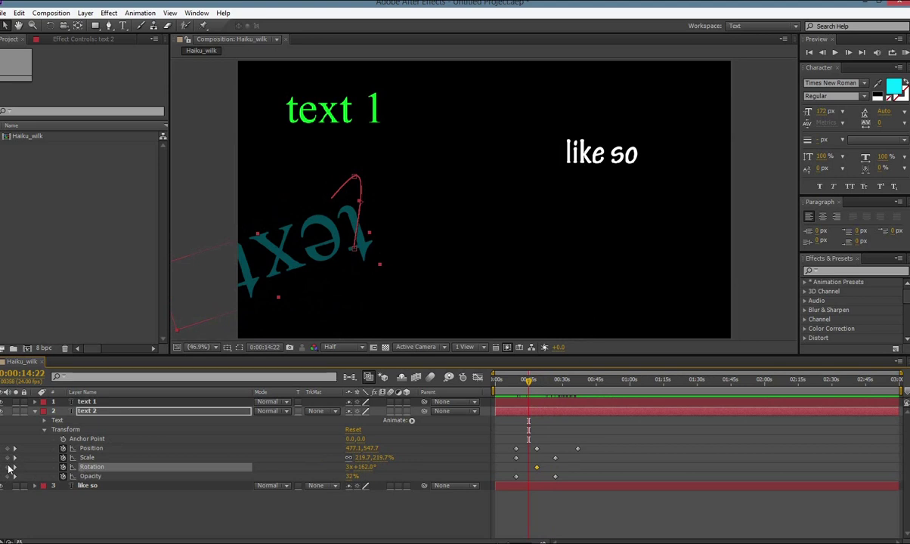
# Step: Set the Rotation of "text 2" to 0x+0° at 0:00:14:22 and preview the spin
pyautogui.click(349, 467)
pyautogui.write('0')
pyautogui.press('Return')
pyautogui.click(363, 467)
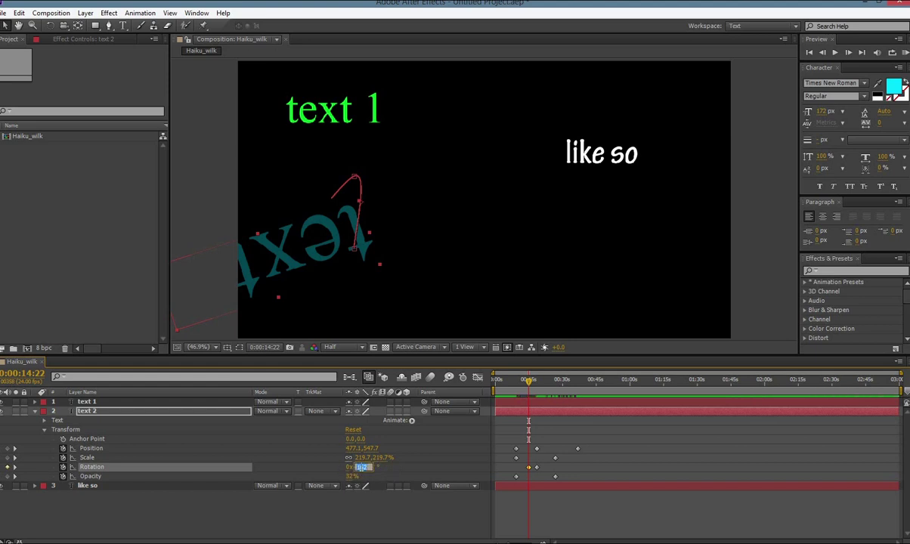
pyautogui.write('0')
pyautogui.press('Return')
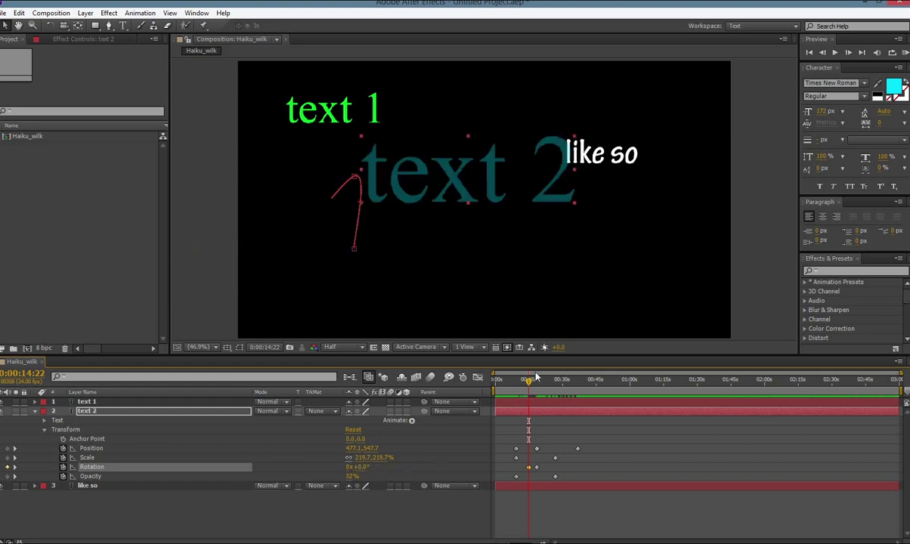
pyautogui.moveTo(531, 384)
pyautogui.mouseDown()
pyautogui.moveTo(546, 383)
pyautogui.moveTo(534, 385)
pyautogui.mouseUp()
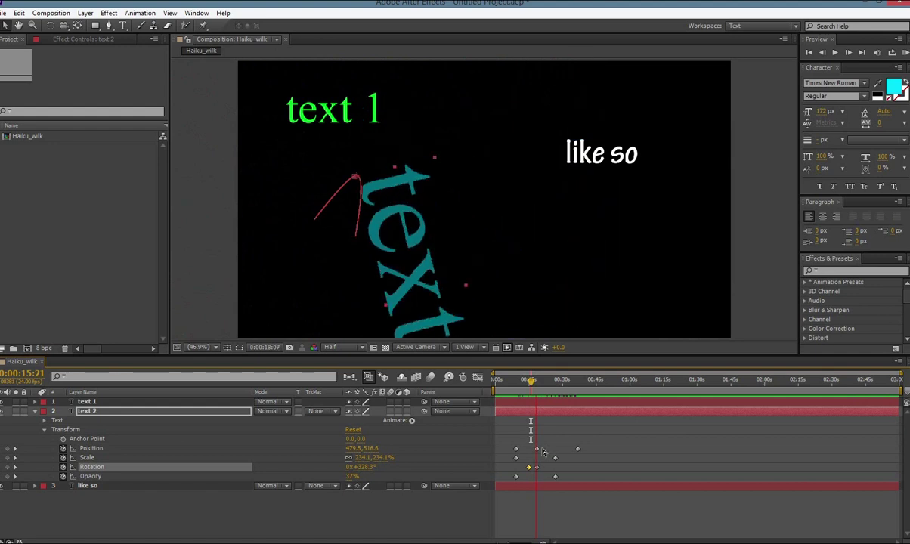
pyautogui.press('space')
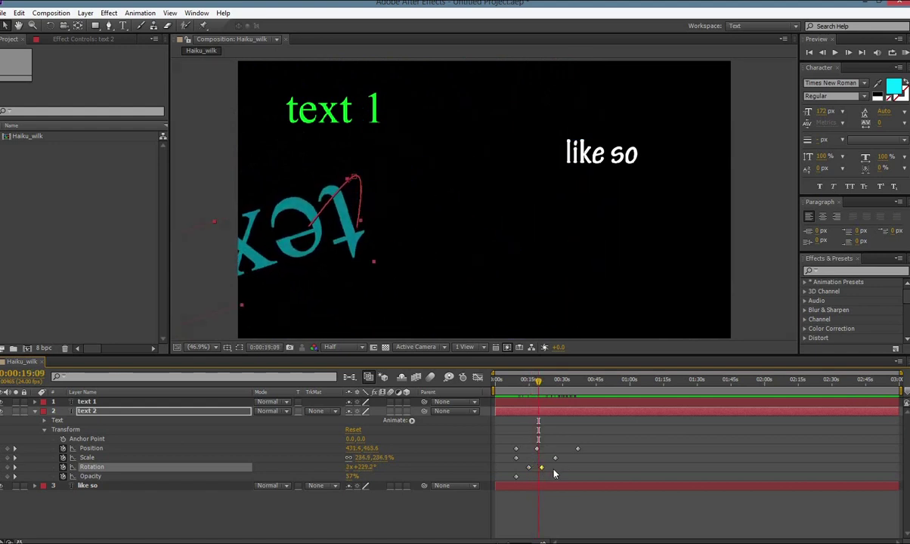
# Step: Try moving the second Rotation keyframe of "text 2" out to the time of the last Position keyframe and preview the spin
pyautogui.moveTo(541, 467); pyautogui.dragTo(578, 467)
pyautogui.moveTo(541, 388); pyautogui.dragTo(527, 386)
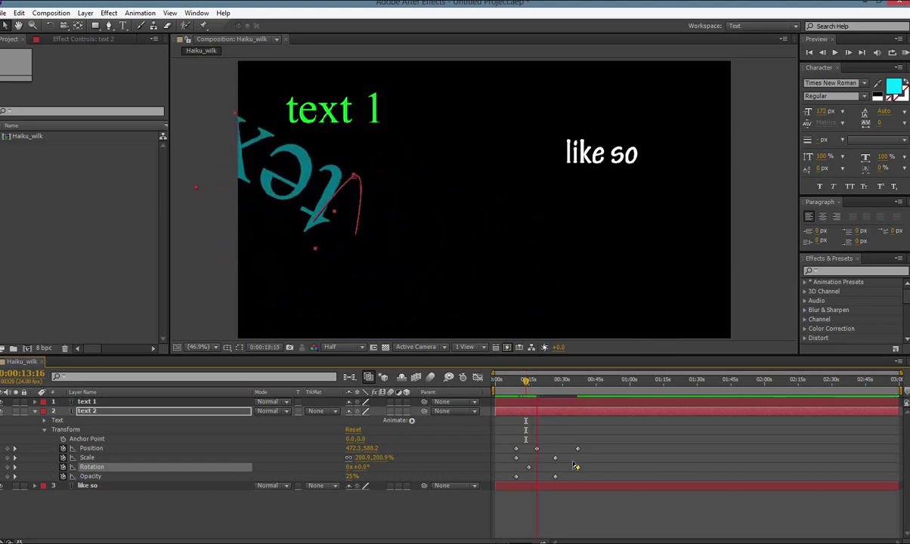
pyautogui.press('space')
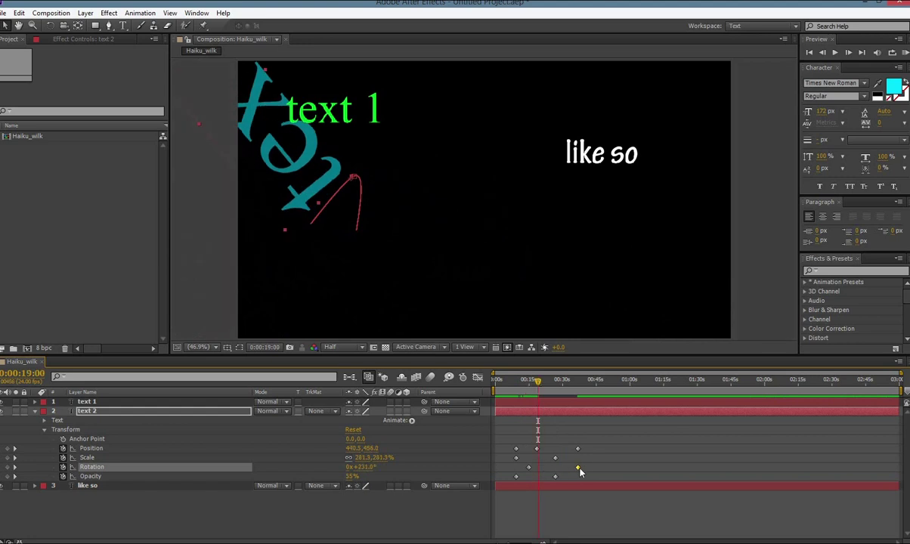
# Step: Move the second Rotation keyframe of "text 2" back to 0:00:19:01 and set its value to 3x+4°
pyautogui.moveTo(577, 467); pyautogui.dragTo(537, 467)
pyautogui.moveTo(532, 381); pyautogui.dragTo(531, 384)
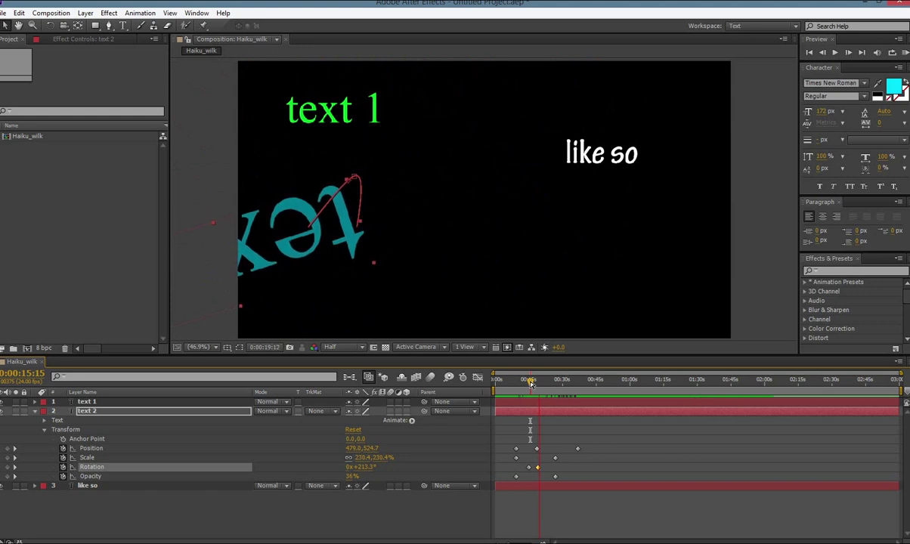
pyautogui.press('space')
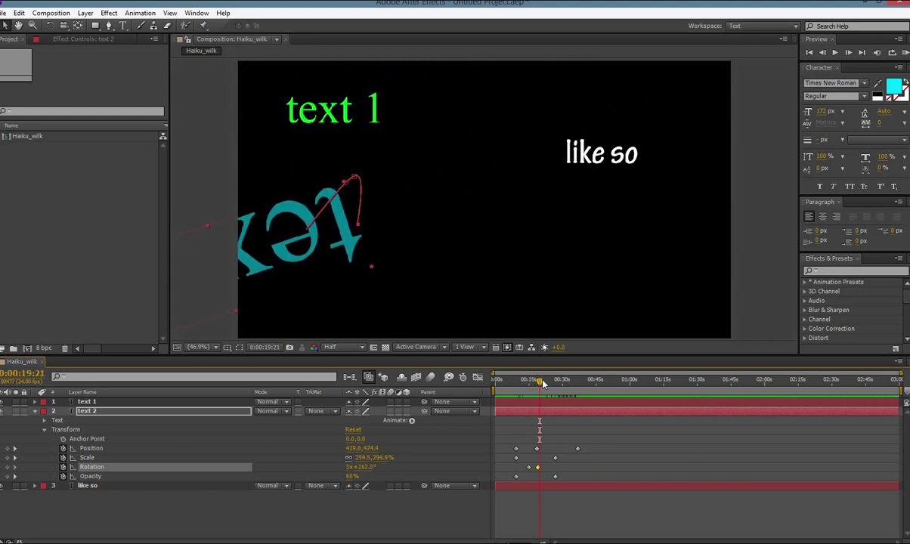
pyautogui.moveTo(542, 382); pyautogui.dragTo(539, 382)
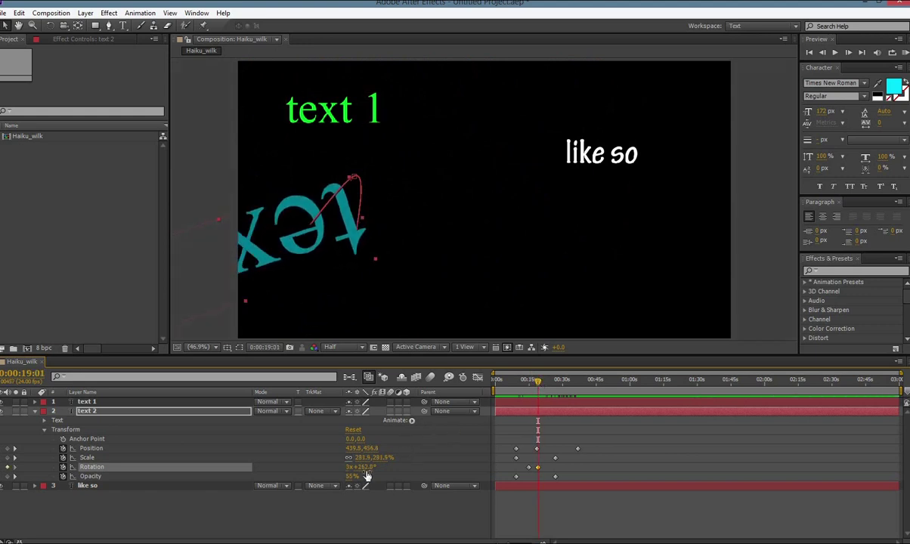
pyautogui.moveTo(367, 476); pyautogui.dragTo(348, 524)
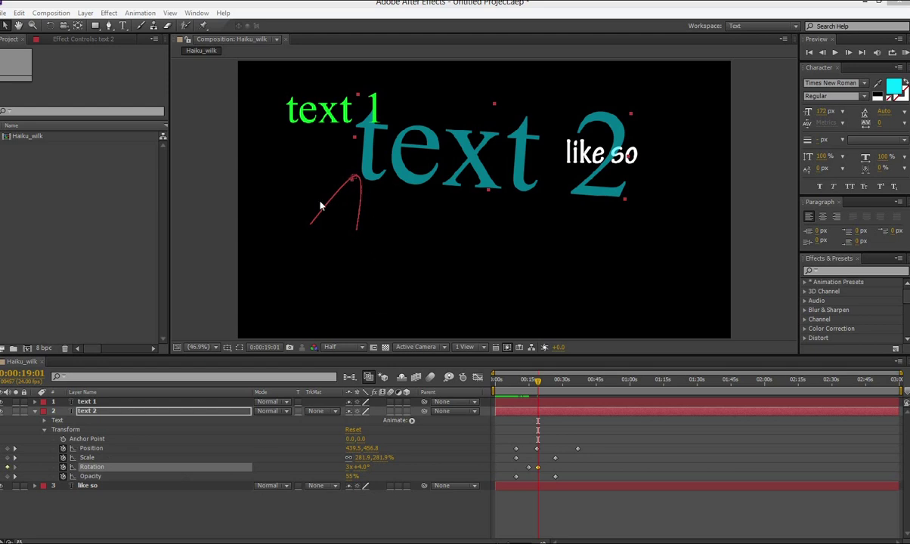
# Step: Select the Anchor Point property of "text 2" and examine closely where the anchor sits relative to the letters and motion path
pyautogui.scroll(4, 319, 187)
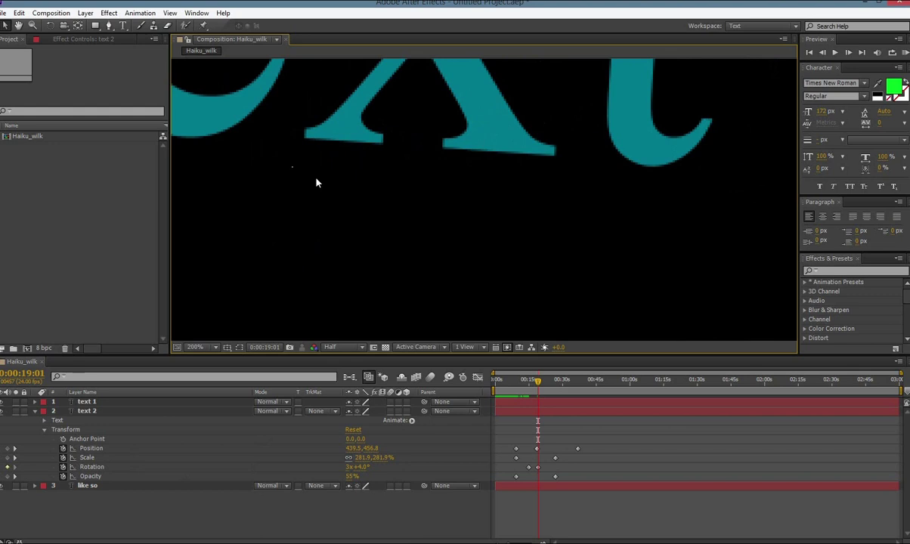
pyautogui.press('space')
pyautogui.moveTo(280, 183); pyautogui.dragTo(644, 240)
pyautogui.moveTo(392, 206); pyautogui.dragTo(461, 170)
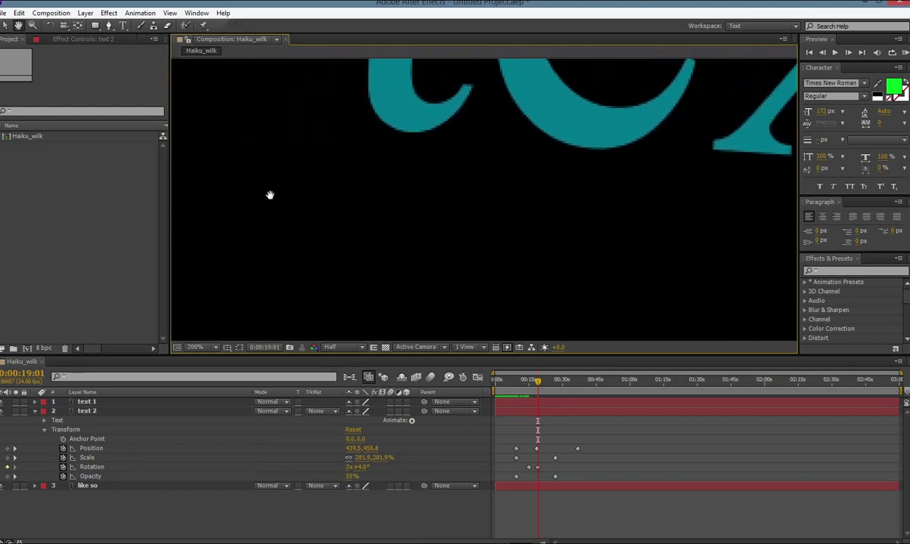
pyautogui.click(83, 441)
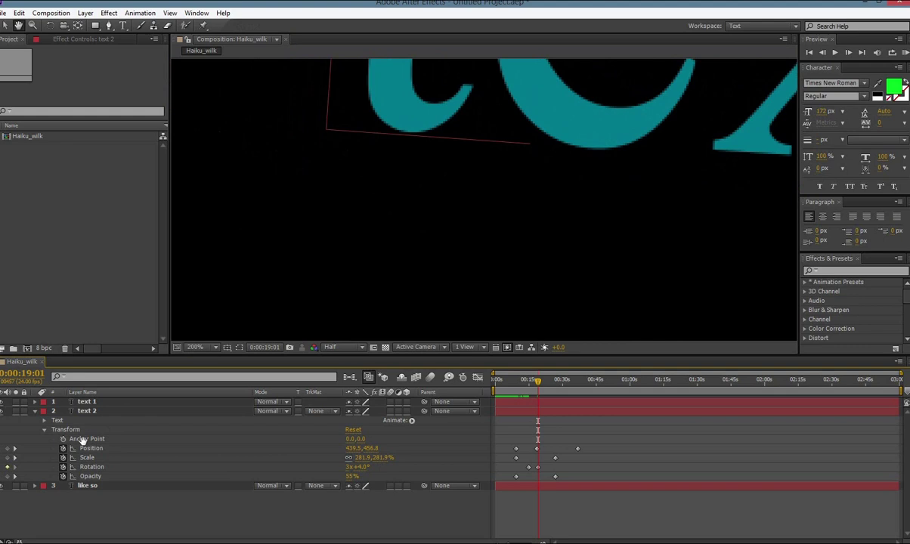
pyautogui.click(83, 439)
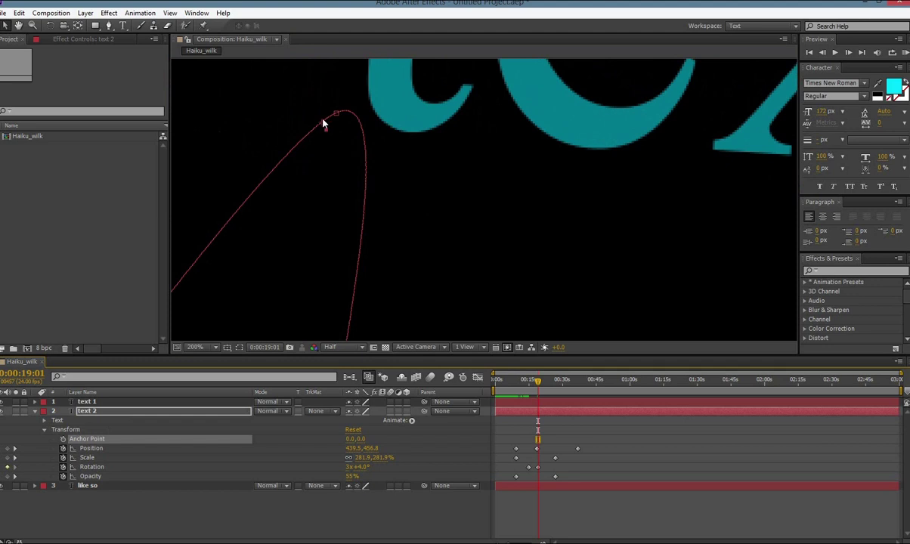
pyautogui.press(',')
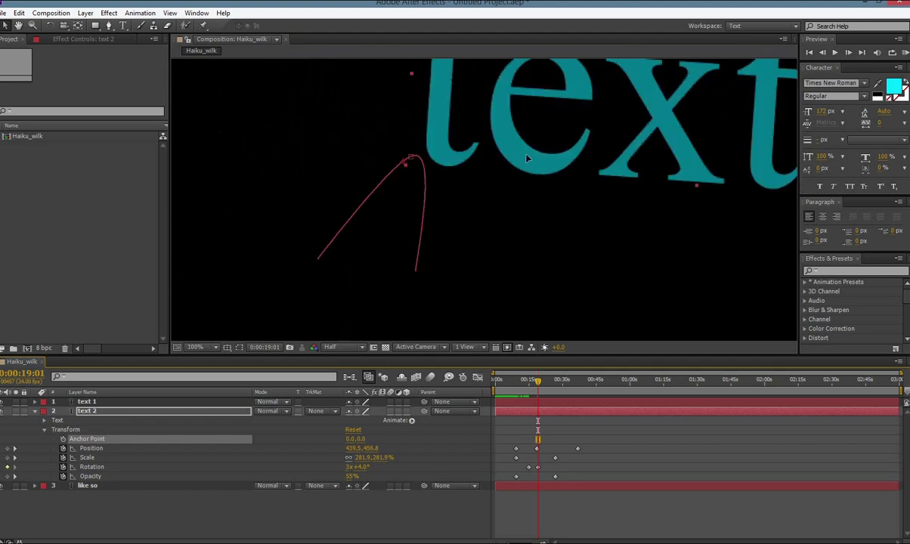
pyautogui.moveTo(528, 156); pyautogui.dragTo(446, 204)
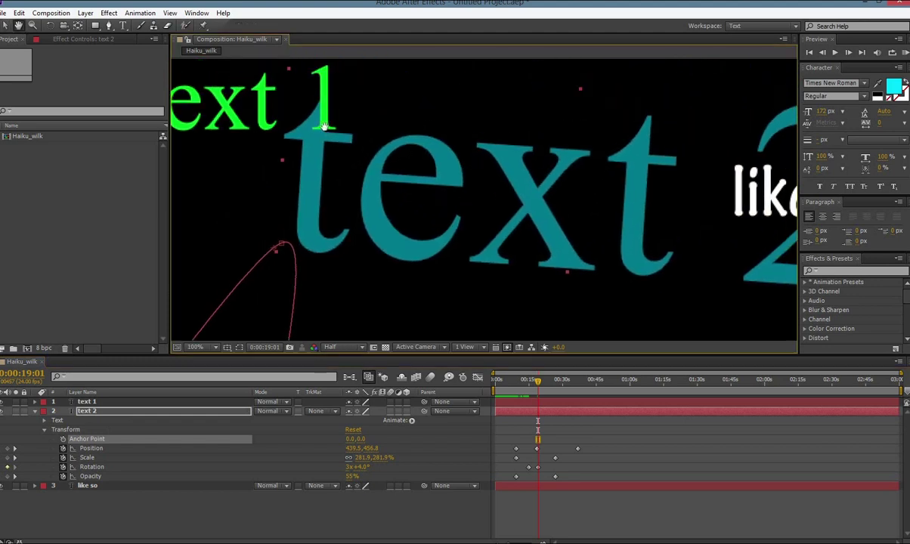
pyautogui.press(',')
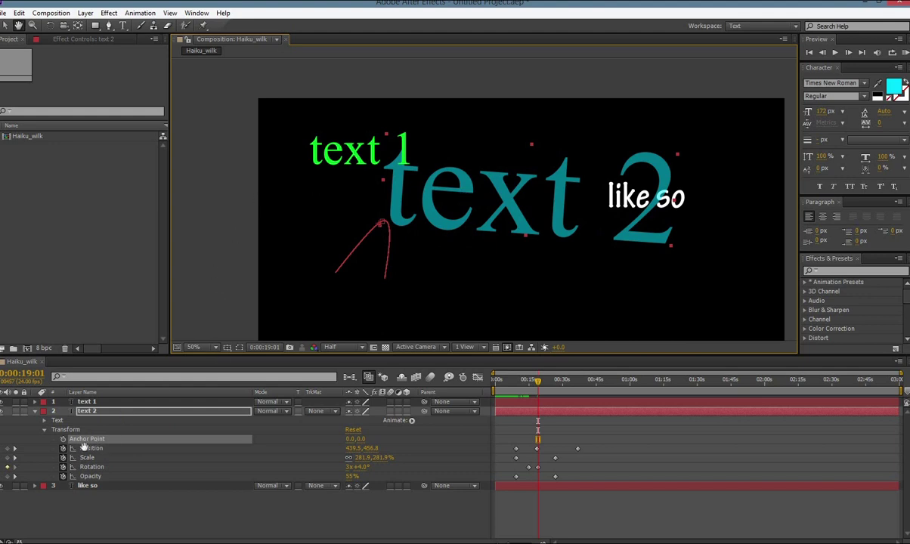
# Step: Set the Anchor Point of "text 2" to about 160, -55 so it lies within the text
pyautogui.press('v')
pyautogui.moveTo(349, 430); pyautogui.dragTo(302, 304)
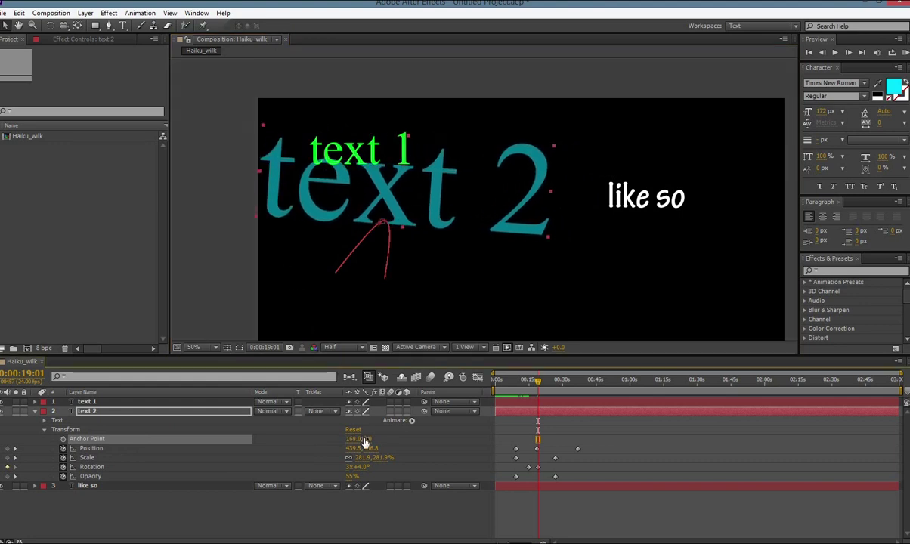
pyautogui.moveTo(366, 438); pyautogui.dragTo(344, 419)
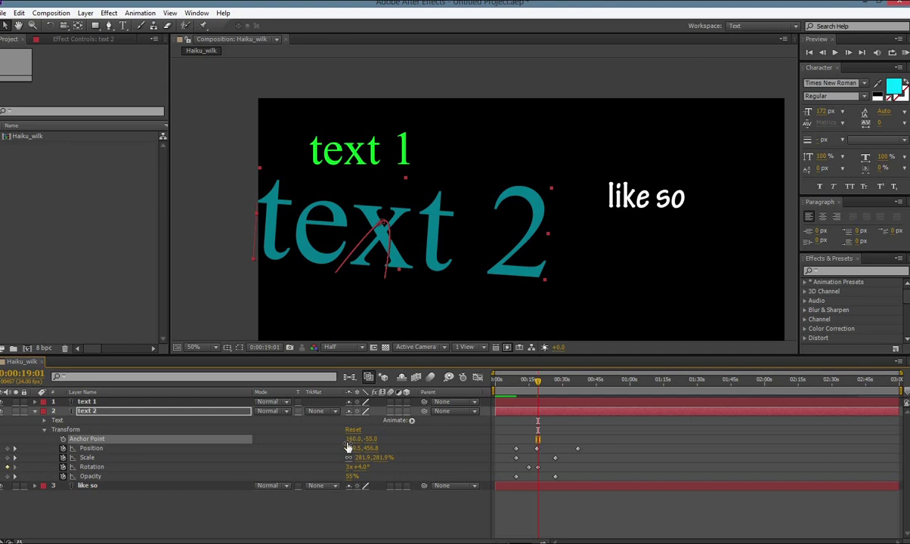
# Step: Scrub and play back the spin of "text 2" from before its Rotation keyframes to check how it turns around the new anchor point
pyautogui.moveTo(539, 382); pyautogui.dragTo(514, 374)
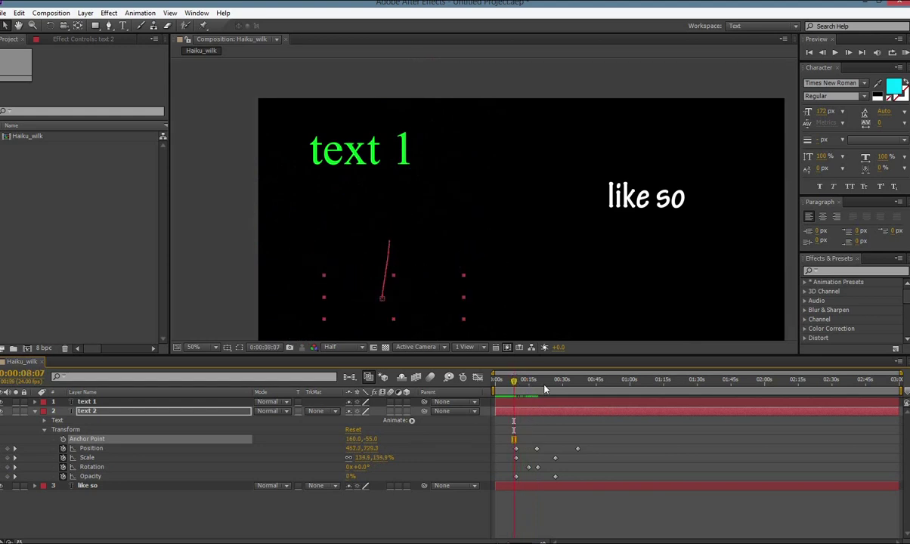
pyautogui.press('space')
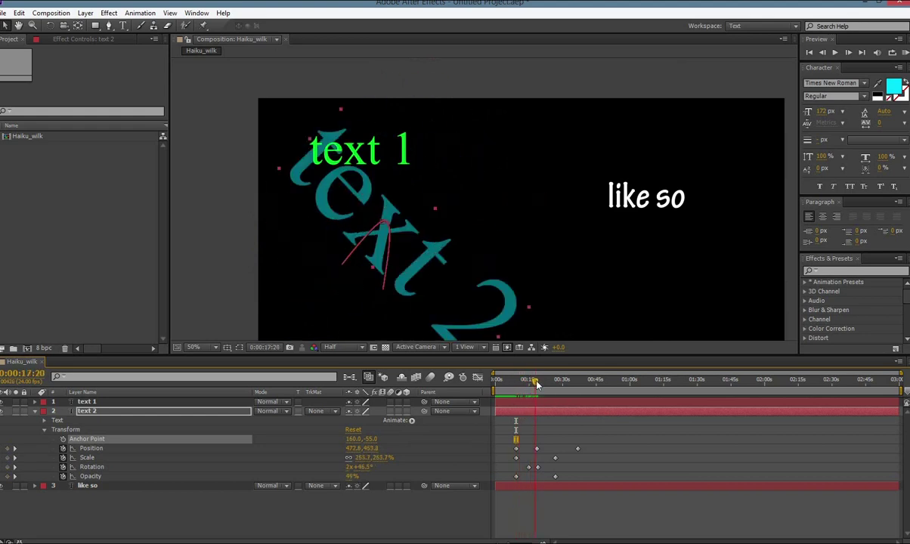
pyautogui.moveTo(536, 384); pyautogui.dragTo(528, 383)
pyautogui.press('space')
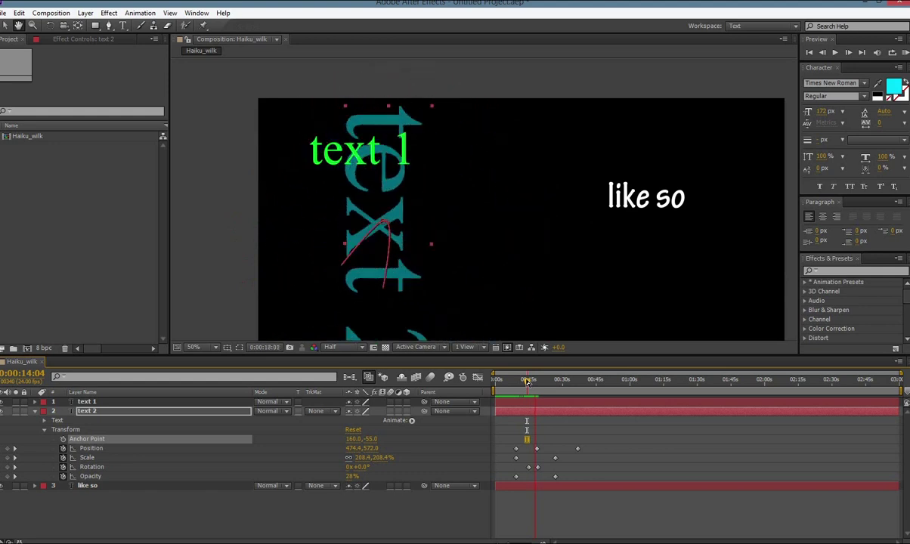
pyautogui.press('space')
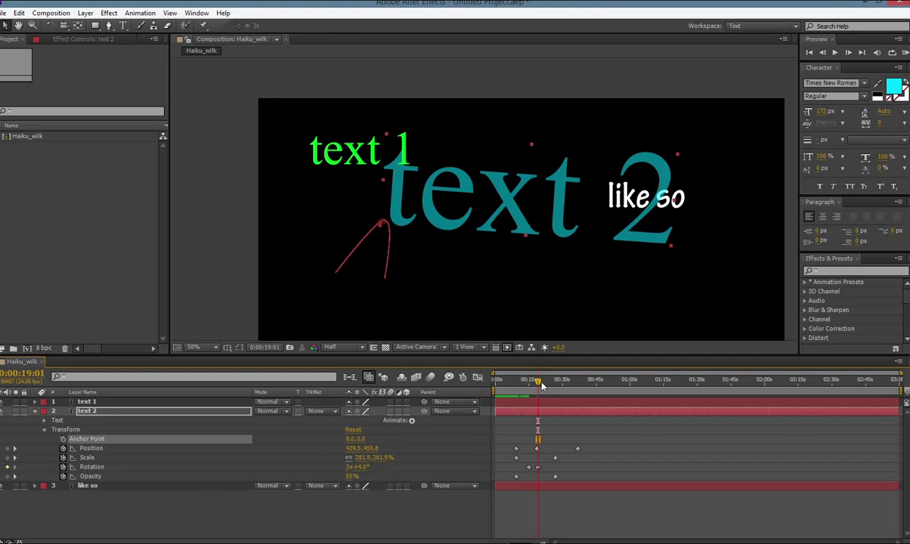
# Step: Start keyframing the Anchor Point of "text 2" at 0:00:18:13 and try an X value of 102, checking the motion
pyautogui.moveTo(540, 383)
pyautogui.mouseDown()
pyautogui.moveTo(560, 386)
pyautogui.moveTo(541, 386)
pyautogui.mouseUp()
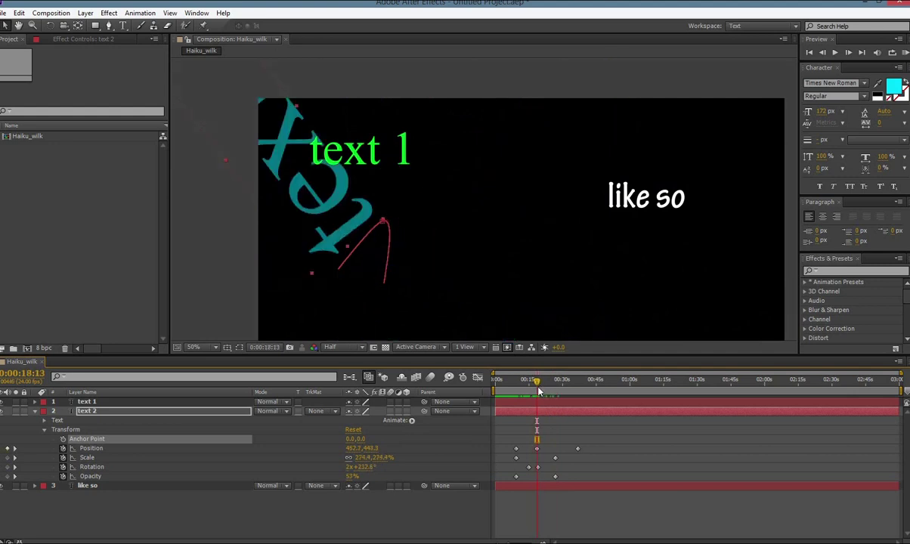
pyautogui.click(63, 439)
pyautogui.moveTo(350, 440); pyautogui.dragTo(406, 440)
pyautogui.moveTo(539, 384); pyautogui.dragTo(522, 381)
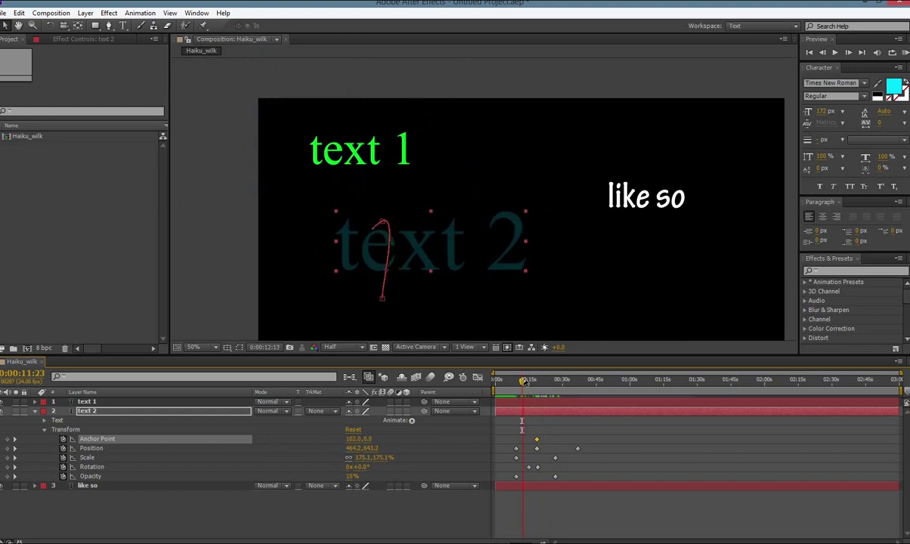
pyautogui.moveTo(524, 382); pyautogui.dragTo(537, 383)
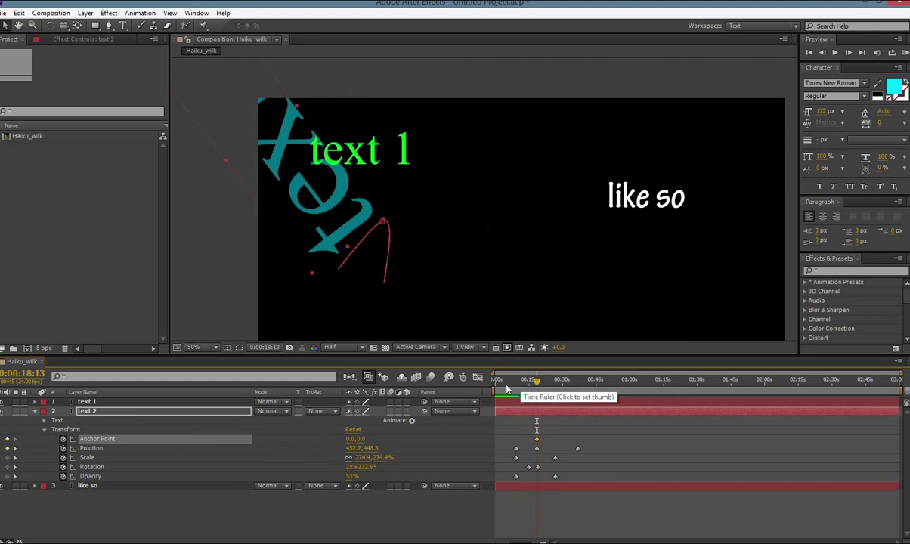
# Step: Add an Anchor Point keyframe to "text 2" at 0:00:23:22 with the value 91, 0 and preview the animation
pyautogui.click(64, 439)
pyautogui.moveTo(537, 384); pyautogui.dragTo(548, 382)
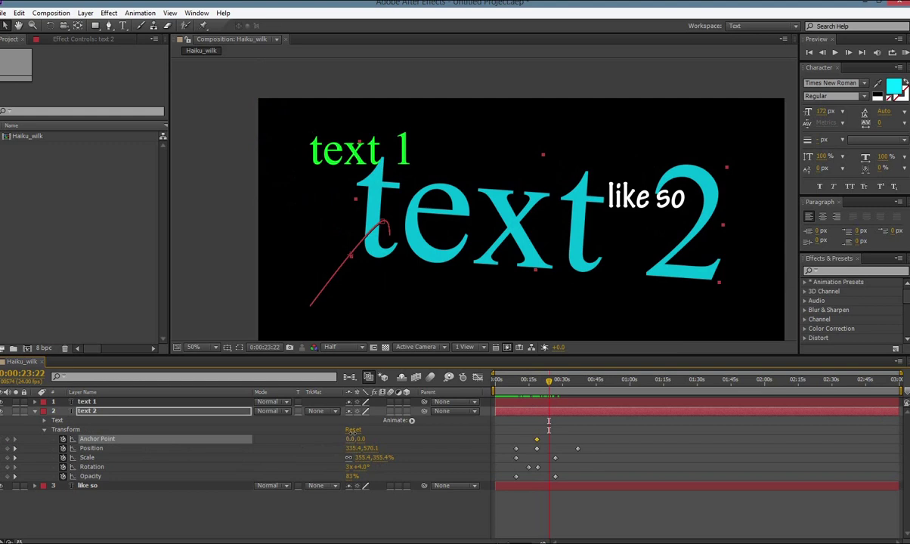
pyautogui.moveTo(354, 439); pyautogui.dragTo(420, 439)
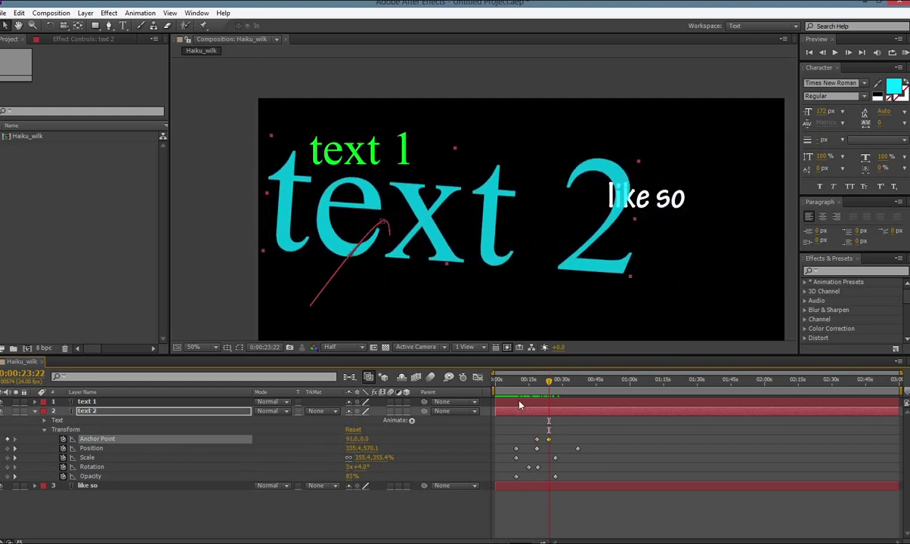
pyautogui.moveTo(519, 382); pyautogui.dragTo(535, 380)
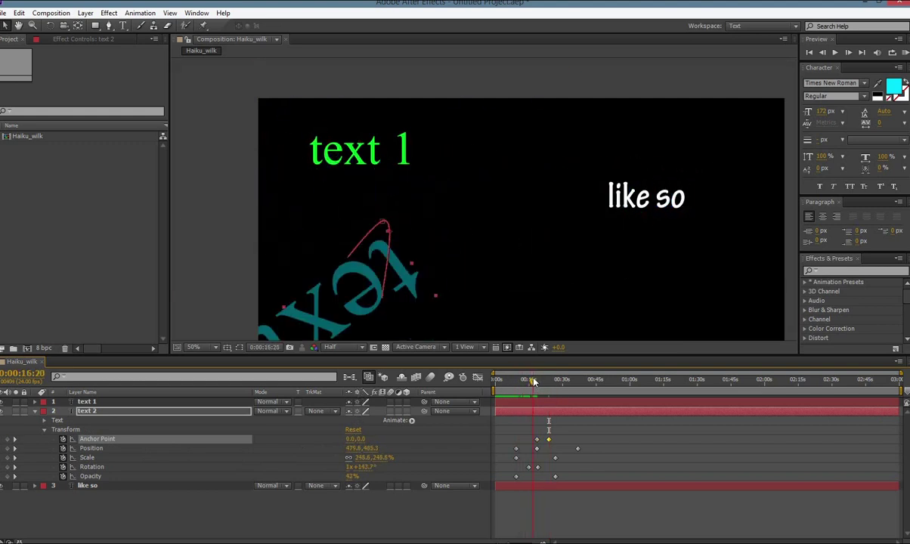
pyautogui.press('space')
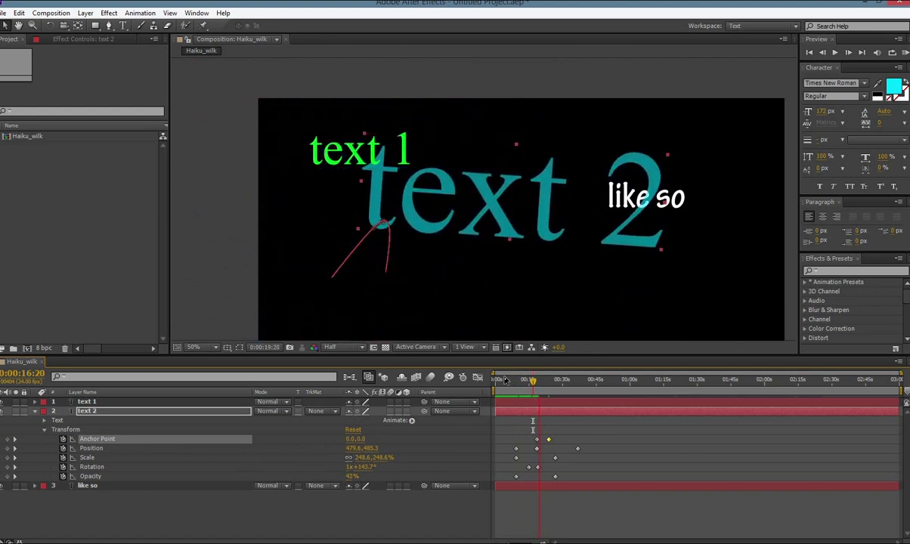
# Step: Move both Anchor Point keyframes of "text 2" earlier, and set the anchor's Y value to about -89 at 0:00:19:01
pyautogui.click(568, 438)
pyautogui.moveTo(560, 432); pyautogui.dragTo(527, 448)
pyautogui.moveTo(519, 394); pyautogui.dragTo(538, 385)
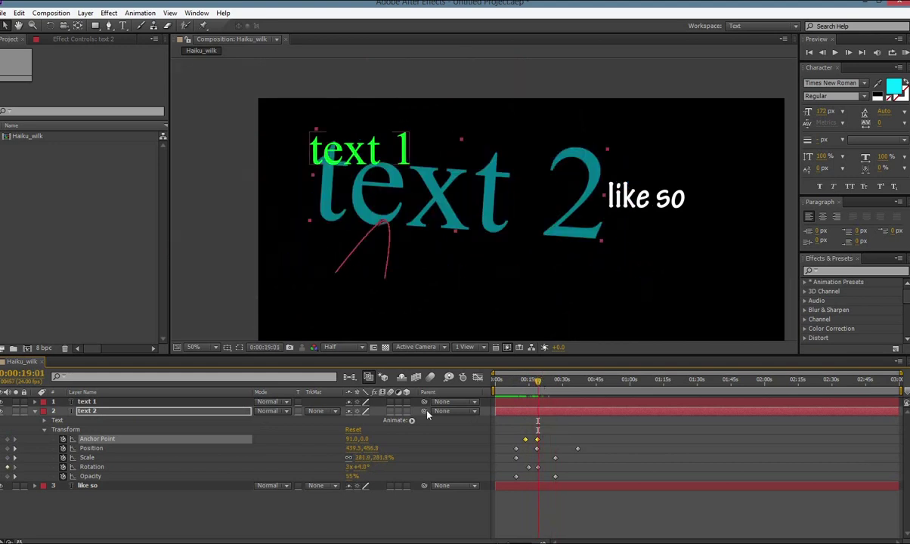
pyautogui.moveTo(365, 439); pyautogui.dragTo(368, 386)
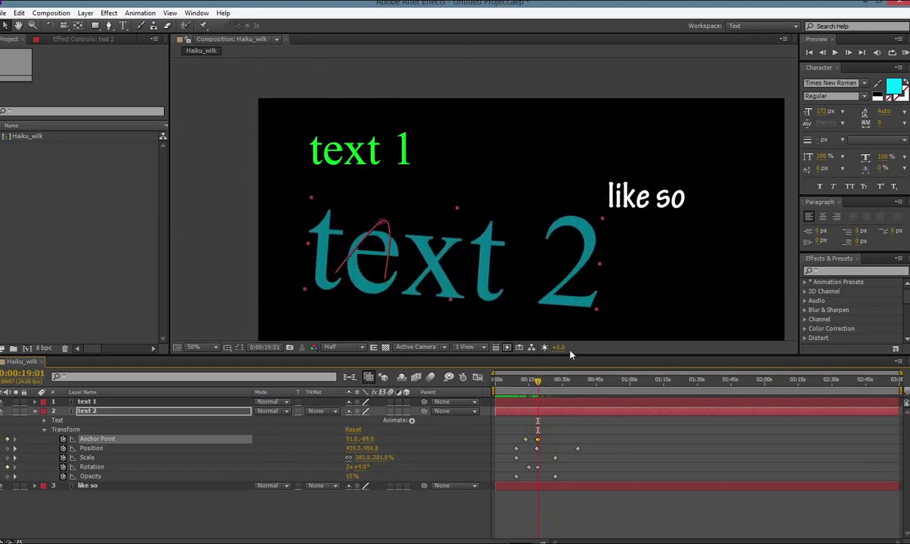
# Step: Retime the Anchor Point keyframes so the first aligns with the first Position keyframe and the last falls shortly after the second Rotation keyframe
pyautogui.moveTo(518, 380); pyautogui.dragTo(542, 398)
pyautogui.moveTo(530, 439)
pyautogui.mouseDown()
pyautogui.moveTo(521, 440)
pyautogui.moveTo(546, 445)
pyautogui.mouseUp()
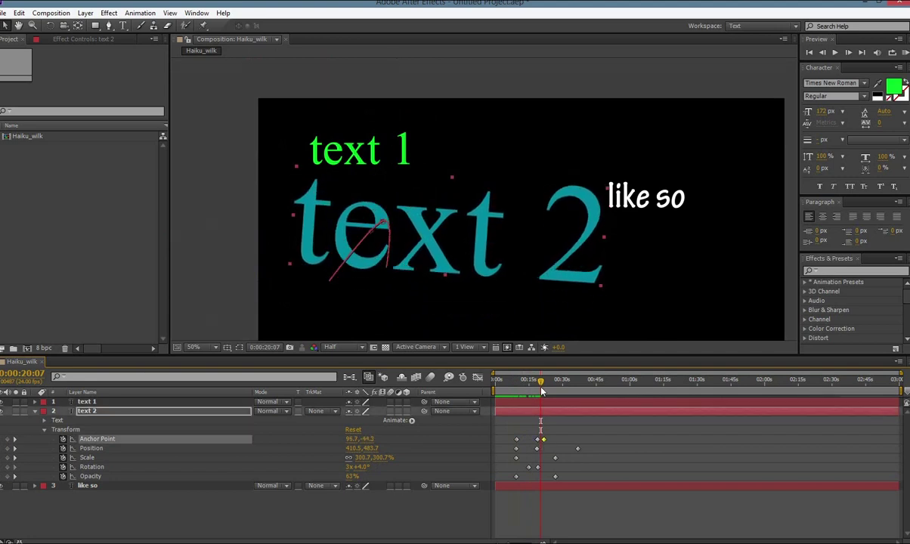
pyautogui.moveTo(542, 387)
pyautogui.mouseDown()
pyautogui.moveTo(555, 387)
pyautogui.moveTo(534, 394)
pyautogui.moveTo(542, 394)
pyautogui.mouseUp()
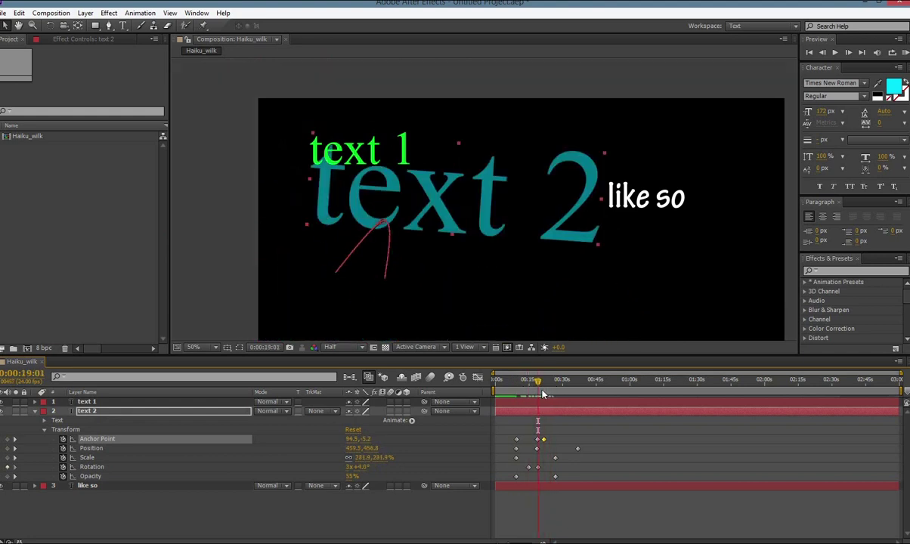
# Step: Inspect the closely spaced Anchor Point keyframes of "text 2" and delete the last one
pyautogui.press('=')
pyautogui.press('=')
pyautogui.press('=')
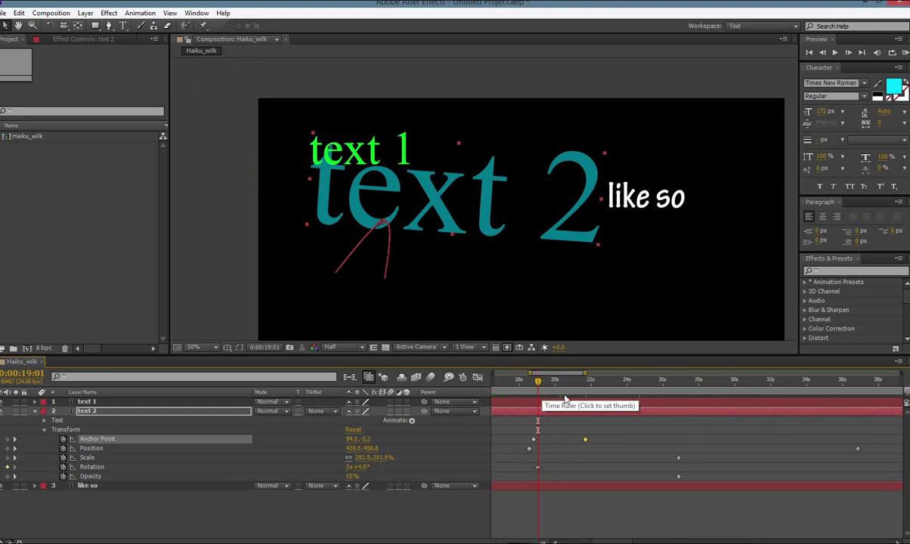
pyautogui.click(550, 381)
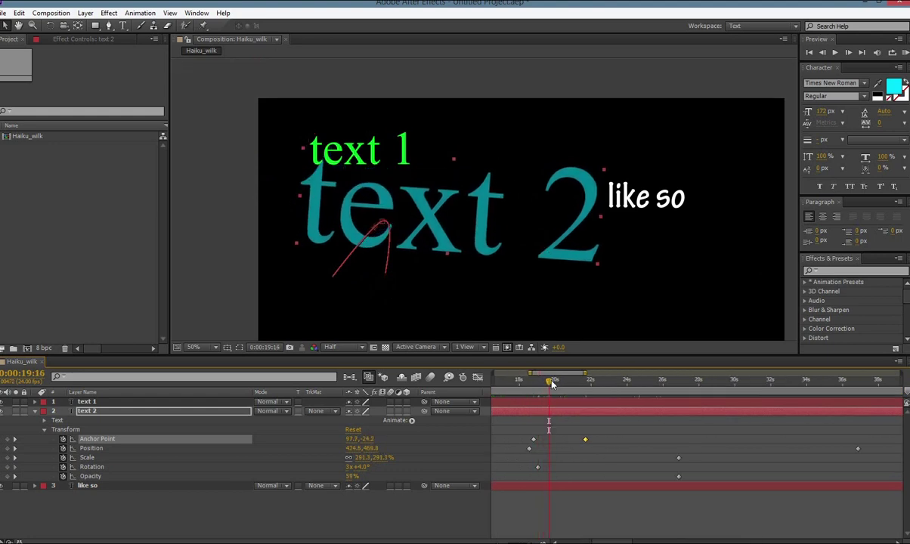
pyautogui.press('-')
pyautogui.press('-')
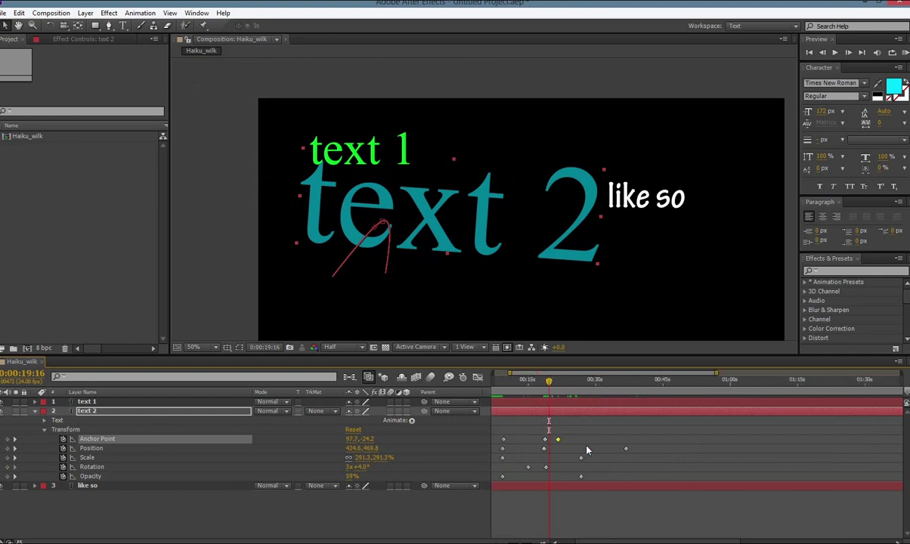
pyautogui.press('Delete')
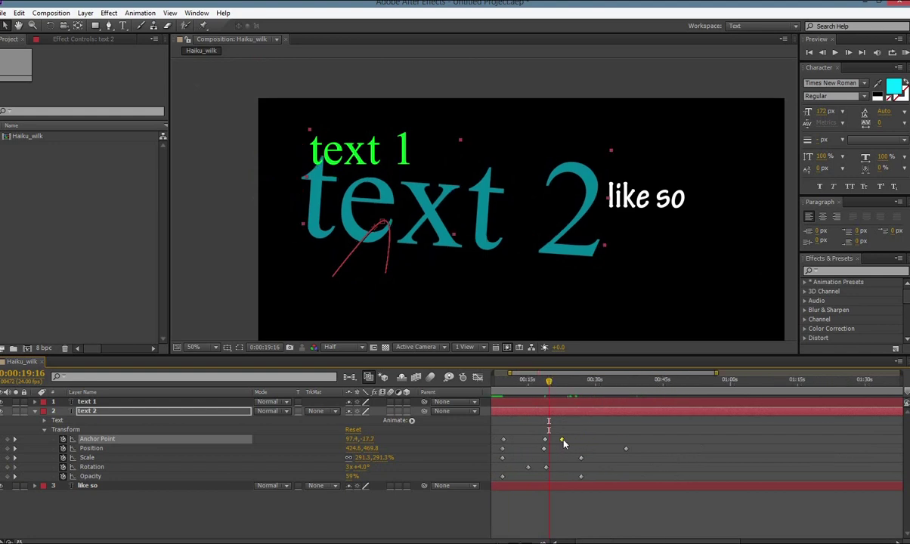
pyautogui.moveTo(553, 388)
pyautogui.mouseDown()
pyautogui.moveTo(545, 388)
pyautogui.moveTo(552, 388)
pyautogui.mouseUp()
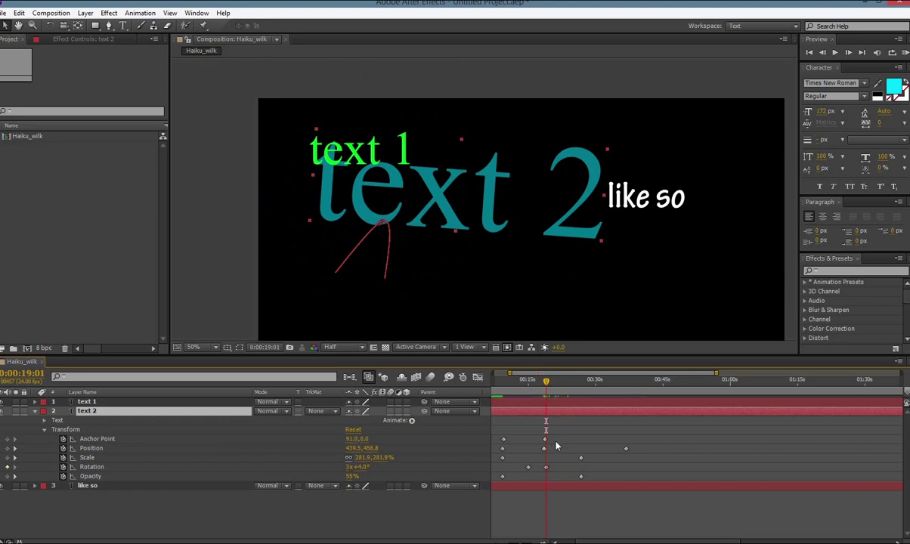
# Step: Set the second Anchor Point keyframe of "text 2" at 0:00:18:19 to 91, -244 and scrub through the motion
pyautogui.click(556, 385)
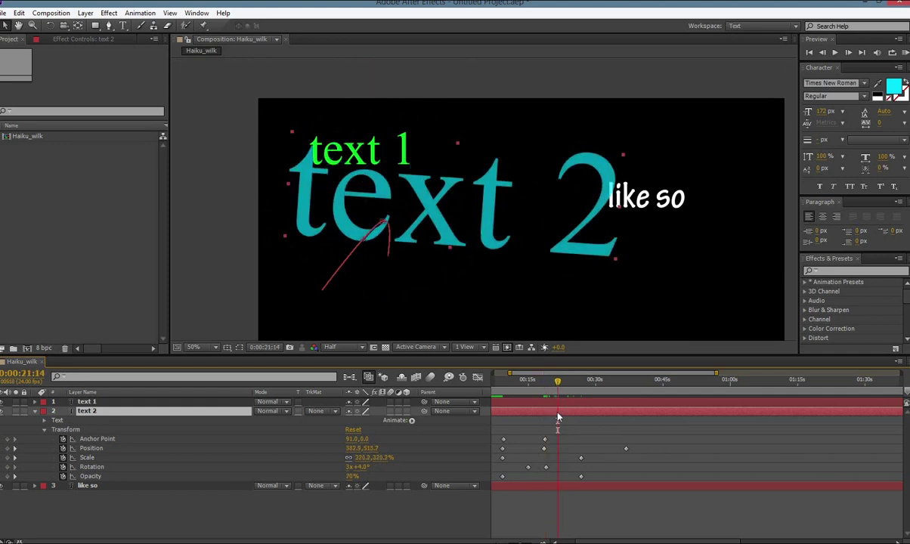
pyautogui.moveTo(558, 383); pyautogui.dragTo(546, 386)
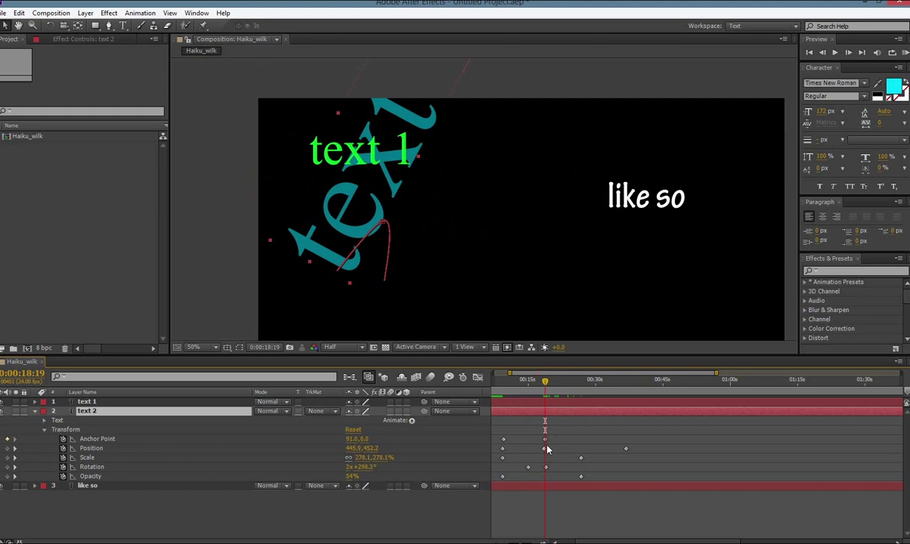
pyautogui.moveTo(546, 443)
pyautogui.moveTo(366, 440); pyautogui.dragTo(364, 266)
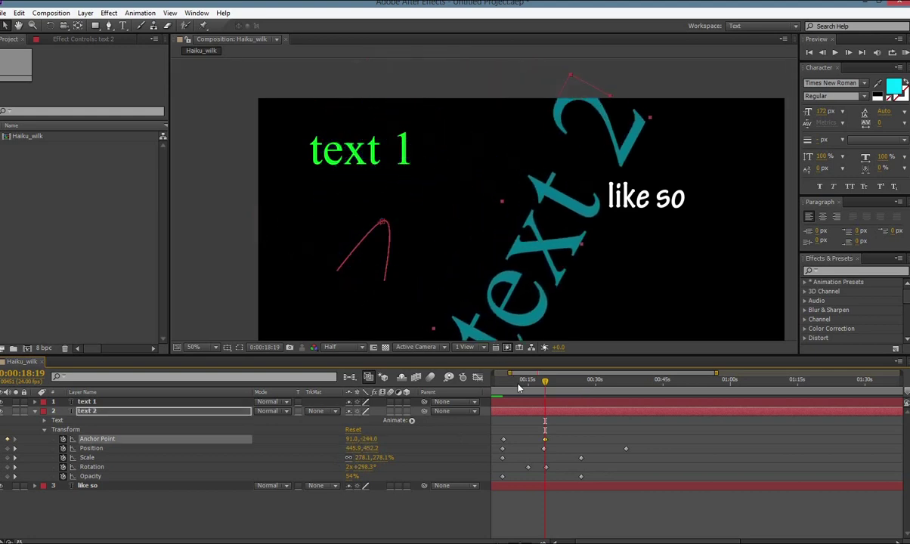
pyautogui.moveTo(519, 380); pyautogui.dragTo(560, 373)
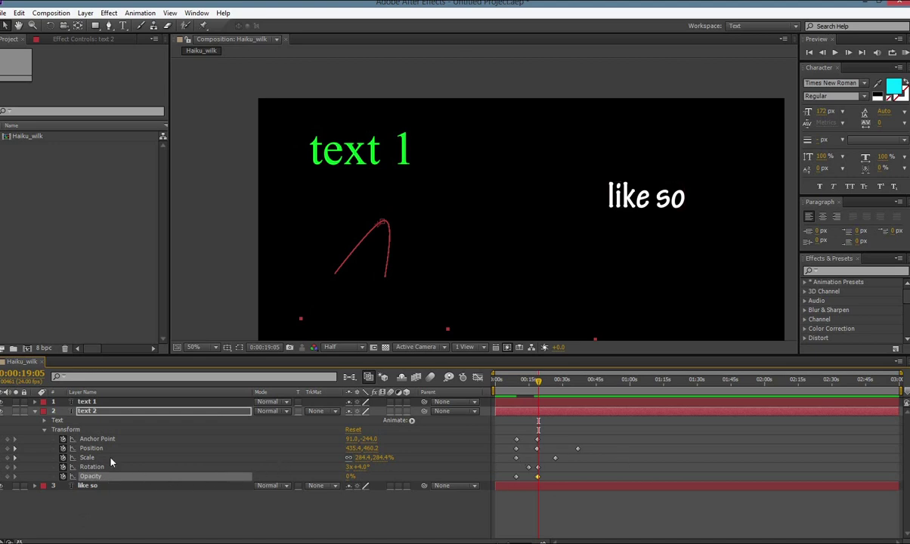
# Step: Collapse the properties of "text 2", expand layer "text 1", and hide the "text 2" and "like so" layers
pyautogui.click(35, 411)
pyautogui.click(35, 402)
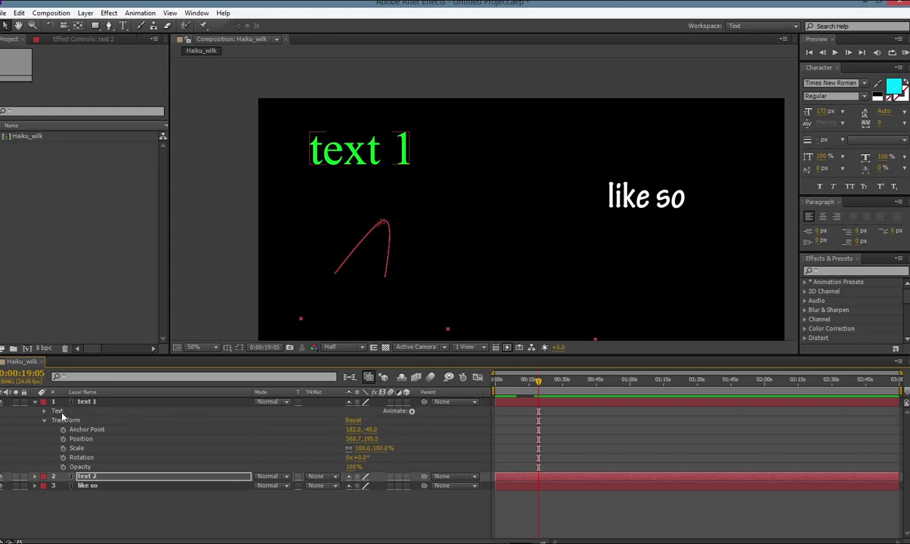
pyautogui.click(43, 421)
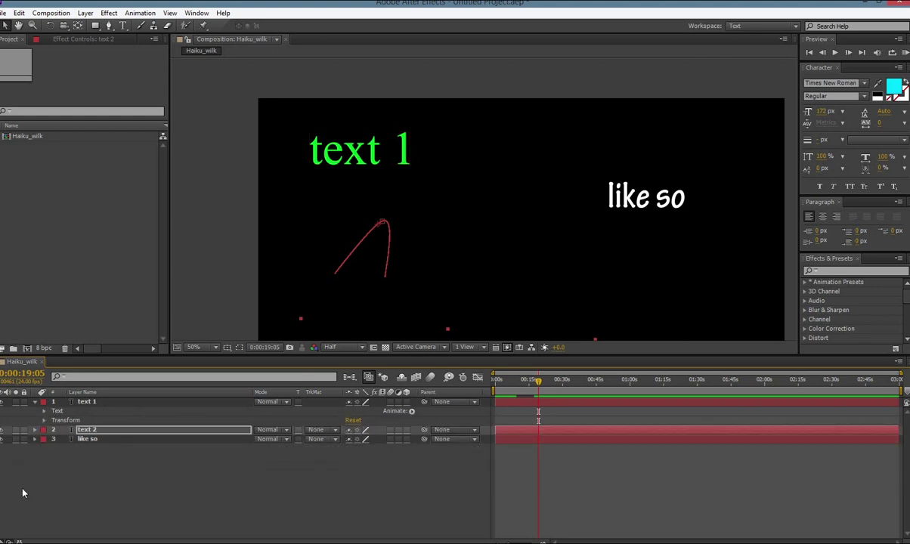
pyautogui.click(3, 431)
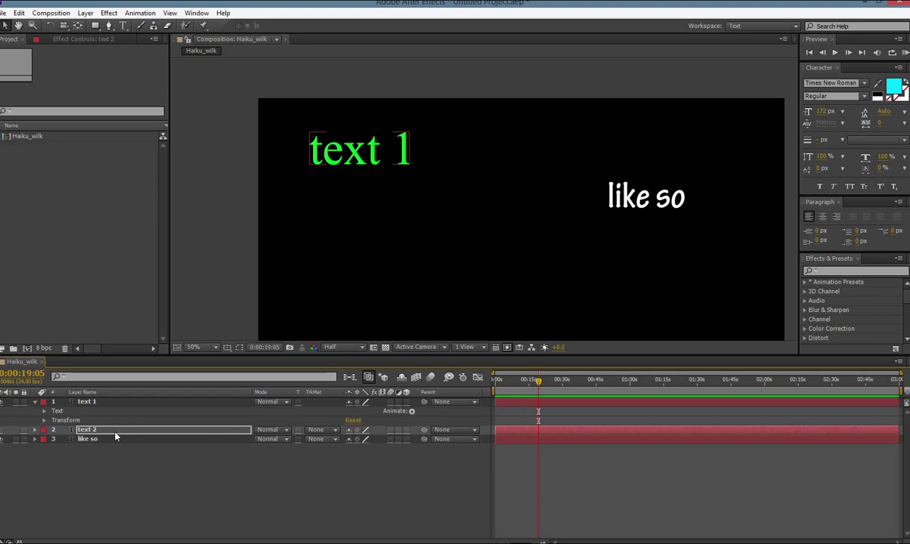
pyautogui.click(2, 439)
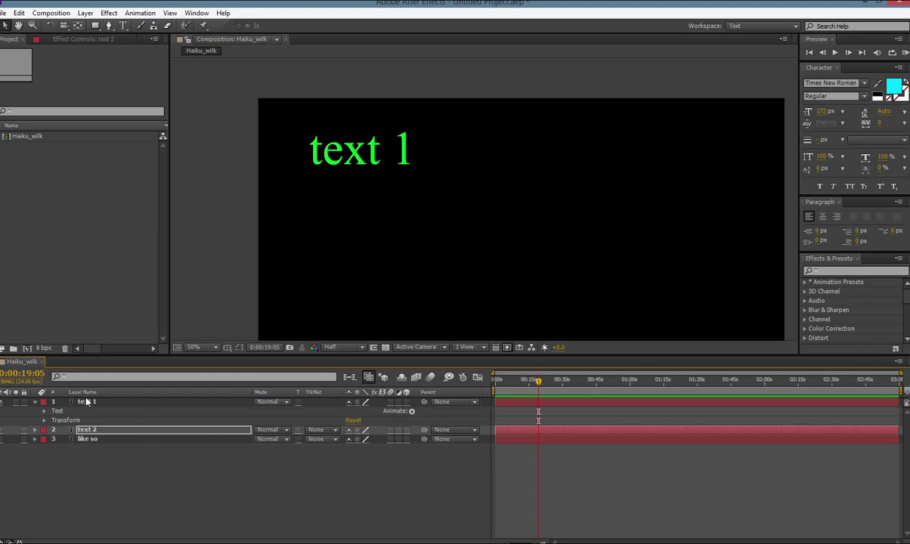
# Step: Enlarge "text 1" to a font size of 319 px and move it toward the middle of the composition
pyautogui.click(233, 402)
pyautogui.moveTo(398, 173); pyautogui.dragTo(441, 197)
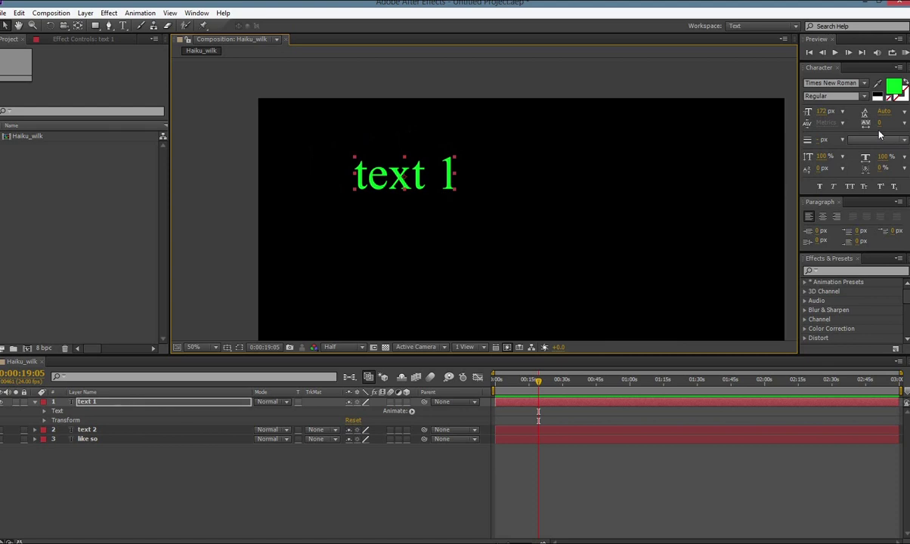
pyautogui.moveTo(822, 111); pyautogui.dragTo(858, 111)
pyautogui.moveTo(456, 166); pyautogui.dragTo(480, 208)
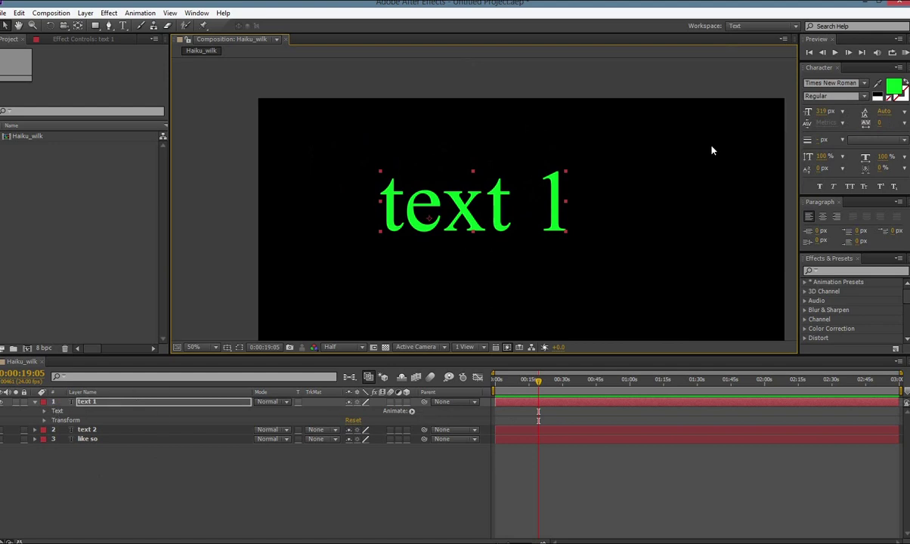
pyautogui.moveTo(487, 229); pyautogui.dragTo(496, 246)
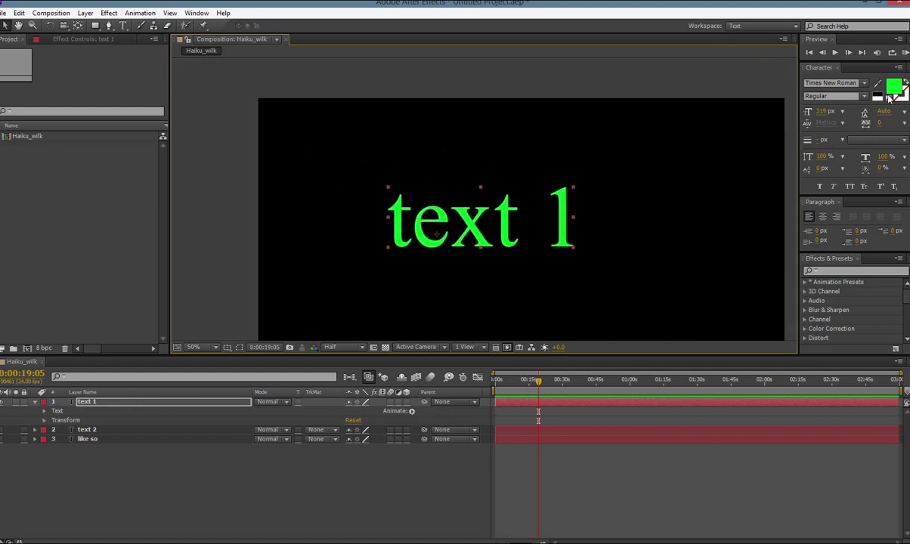
# Step: Change the fill color of "text 1" to a muted teal
pyautogui.click(895, 88)
pyautogui.click(196, 238)
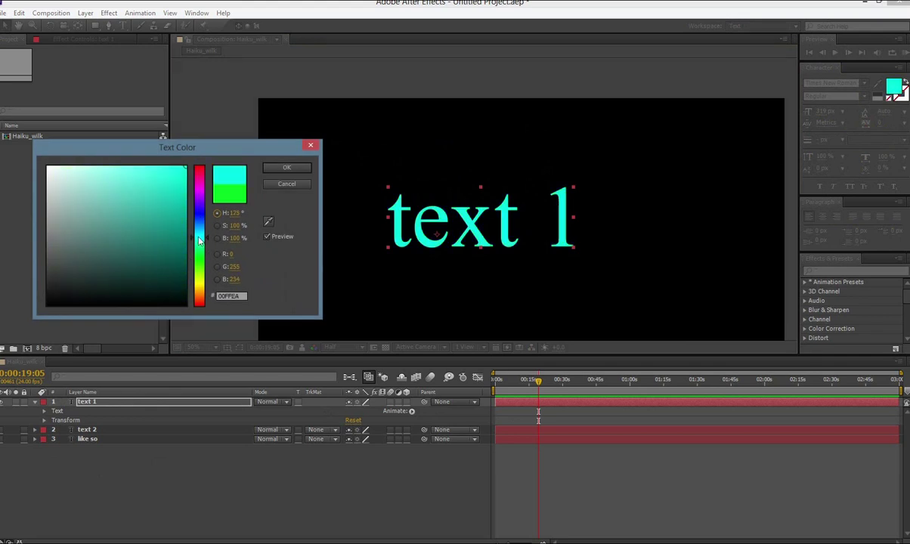
pyautogui.click(148, 230)
pyautogui.moveTo(148, 240); pyautogui.dragTo(160, 217)
pyautogui.click(294, 168)
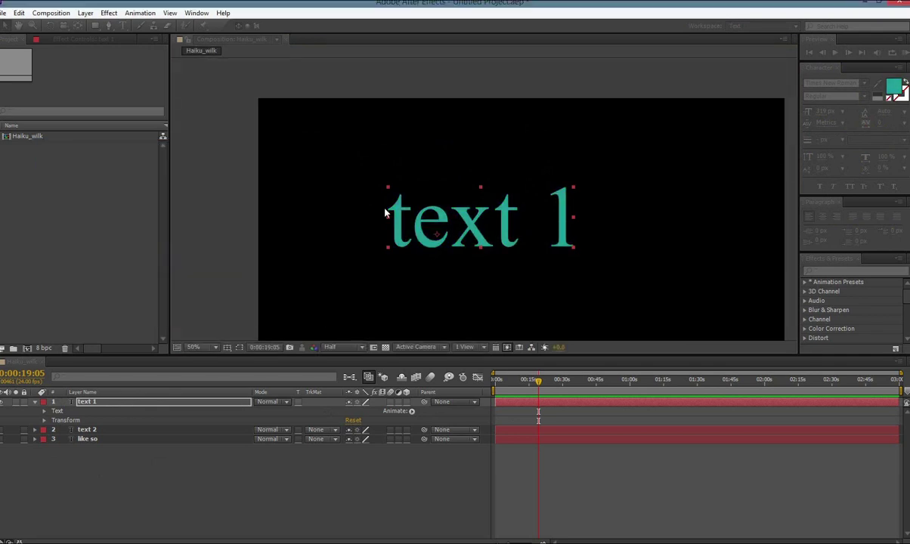
# Step: Add a Scale text animator to "text 1" and set its first Scale keyframe at 0:00:19:05
pyautogui.click(44, 412)
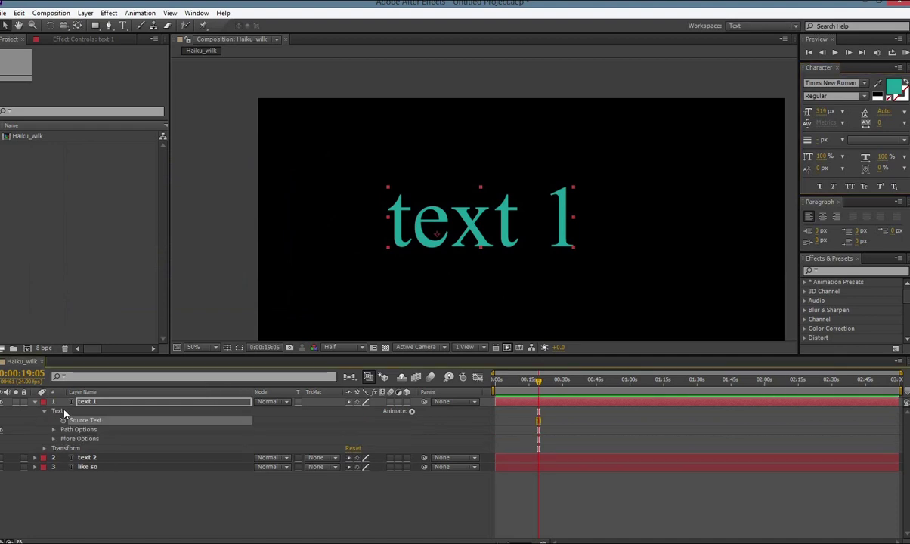
pyautogui.click(412, 411)
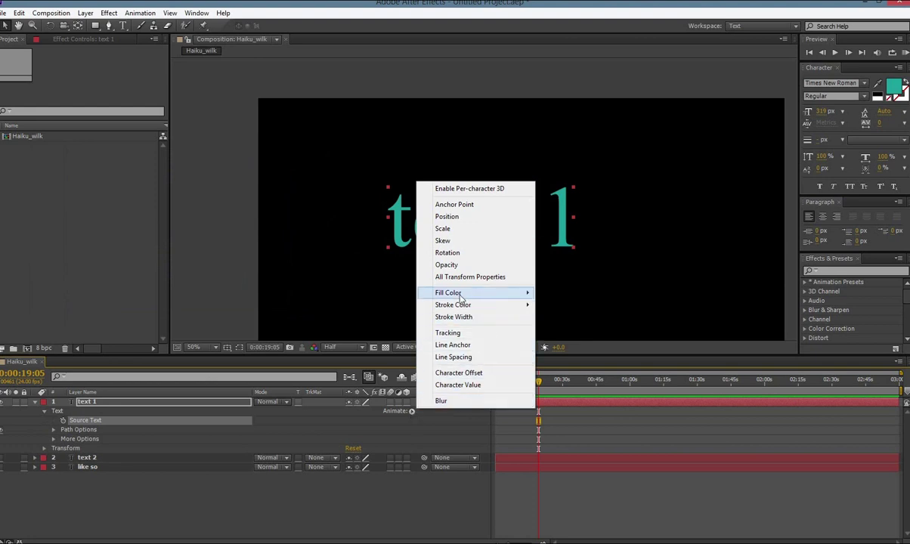
pyautogui.click(486, 229)
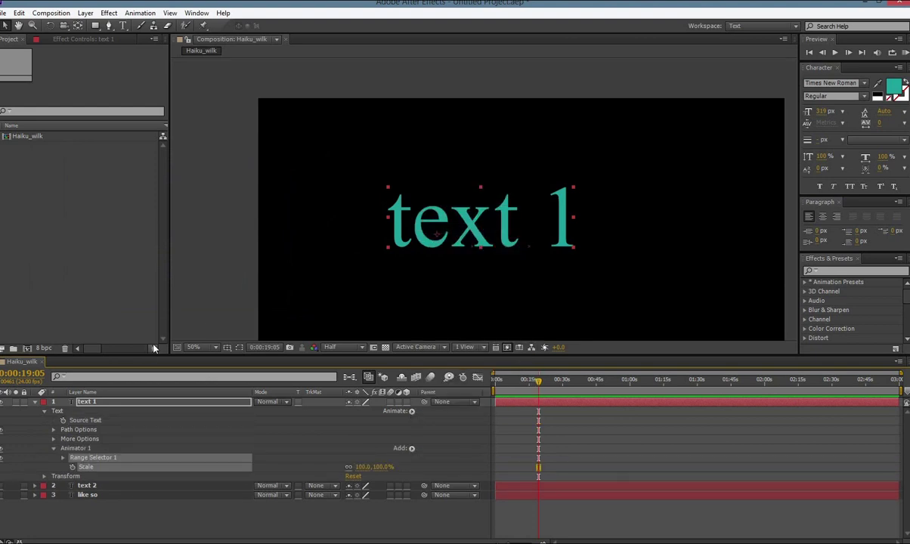
pyautogui.click(72, 468)
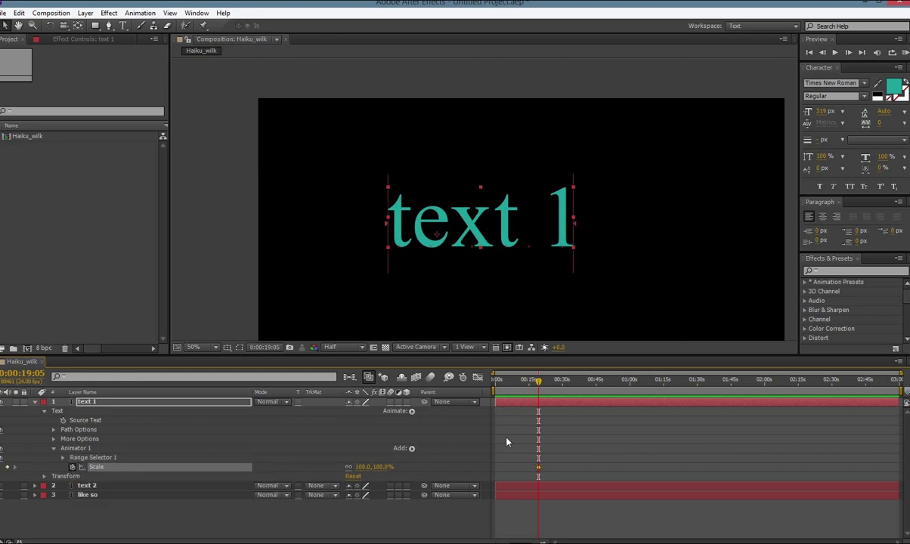
# Step: Add a second animator Scale keyframe at 0:00:31:12 with a value of 304% and scrub through the growth
pyautogui.moveTo(539, 383); pyautogui.dragTo(567, 384)
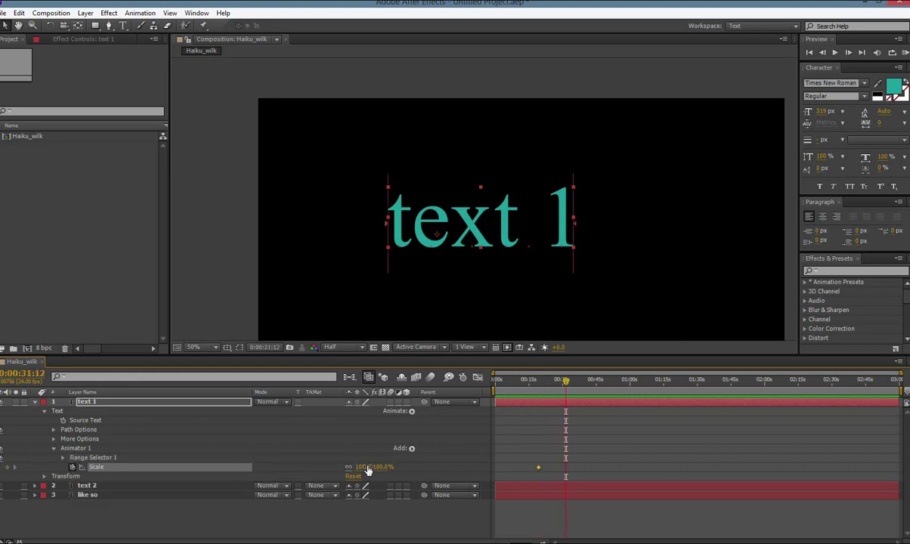
pyautogui.moveTo(368, 468); pyautogui.dragTo(385, 379)
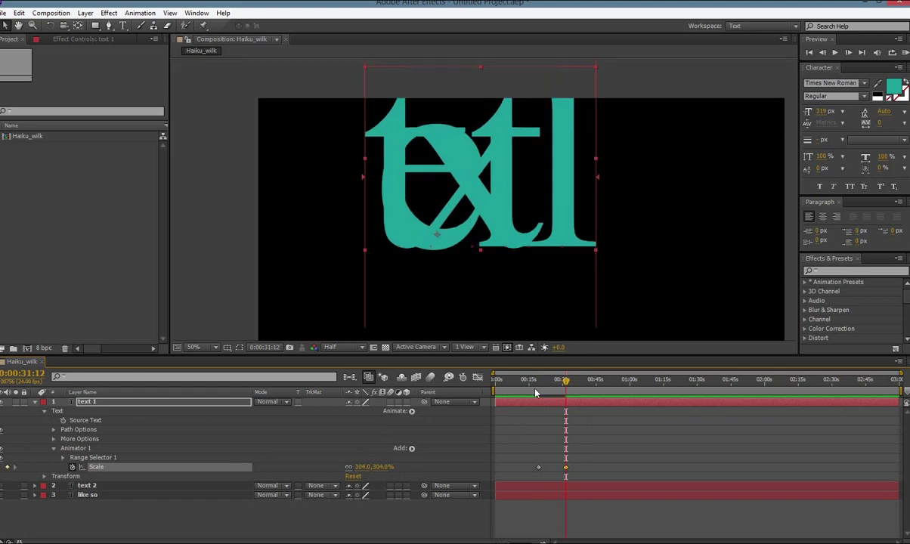
pyautogui.moveTo(538, 386); pyautogui.dragTo(567, 391)
# Step: Try 50% and 58% for the animator Scale keyframe at 0:00:31:12 and settle on 80%
pyautogui.click(365, 467)
pyautogui.write('50')
pyautogui.press('Return')
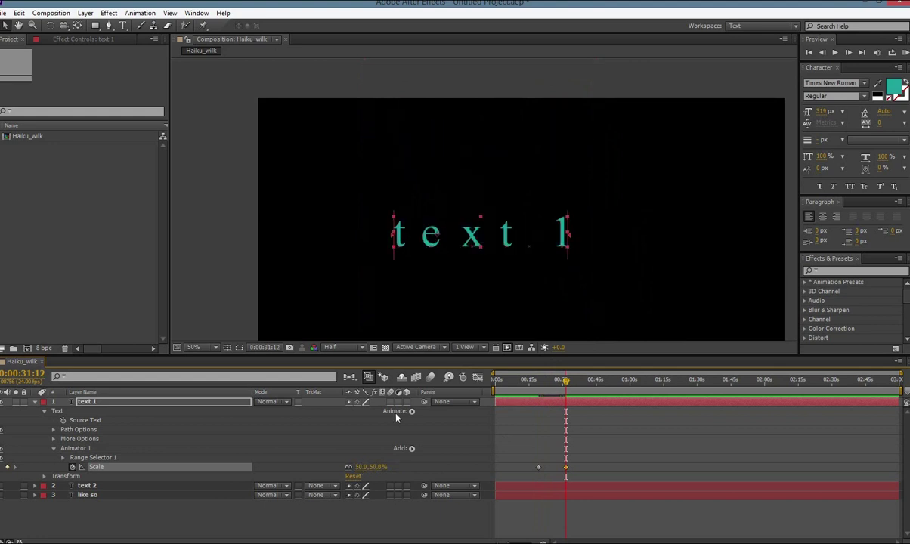
pyautogui.moveTo(360, 469)
pyautogui.mouseDown()
pyautogui.moveTo(363, 486)
pyautogui.moveTo(362, 470)
pyautogui.mouseUp()
pyautogui.moveTo(366, 457)
pyautogui.mouseDown()
pyautogui.moveTo(368, 443)
pyautogui.moveTo(361, 458)
pyautogui.mouseUp()
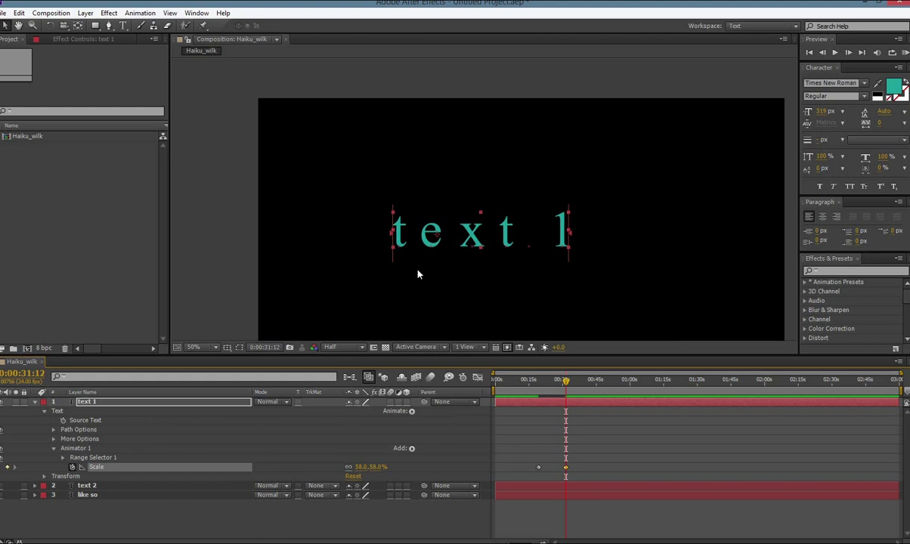
pyautogui.scroll(1, 470, 259)
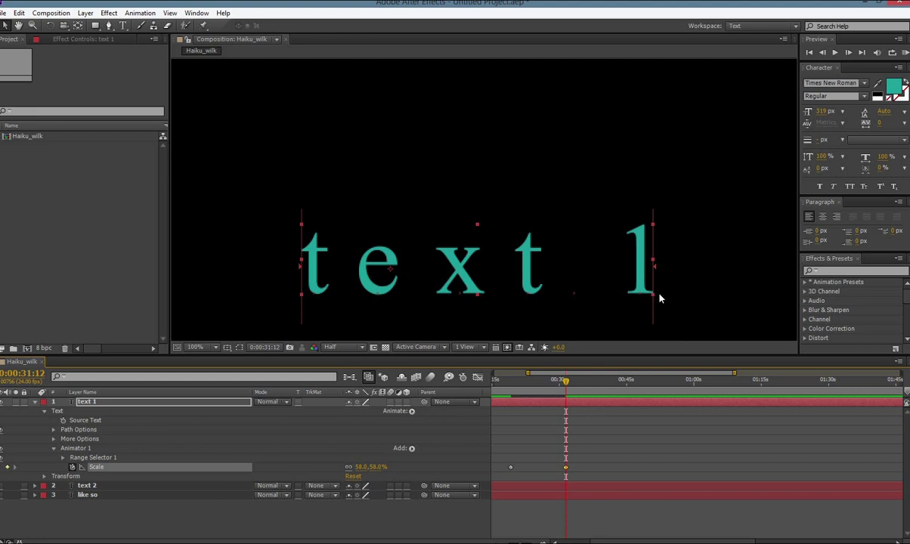
pyautogui.moveTo(357, 466)
pyautogui.mouseDown()
pyautogui.moveTo(320, 467)
pyautogui.moveTo(367, 469)
pyautogui.mouseUp()
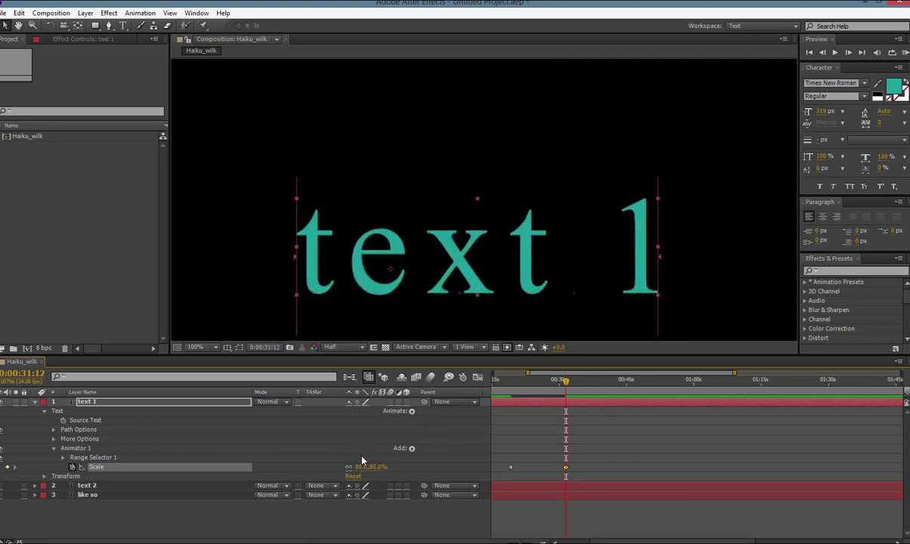
# Step: Expand More Options of "text 1" and set its Anchor Point Grouping to Word
pyautogui.click(53, 440)
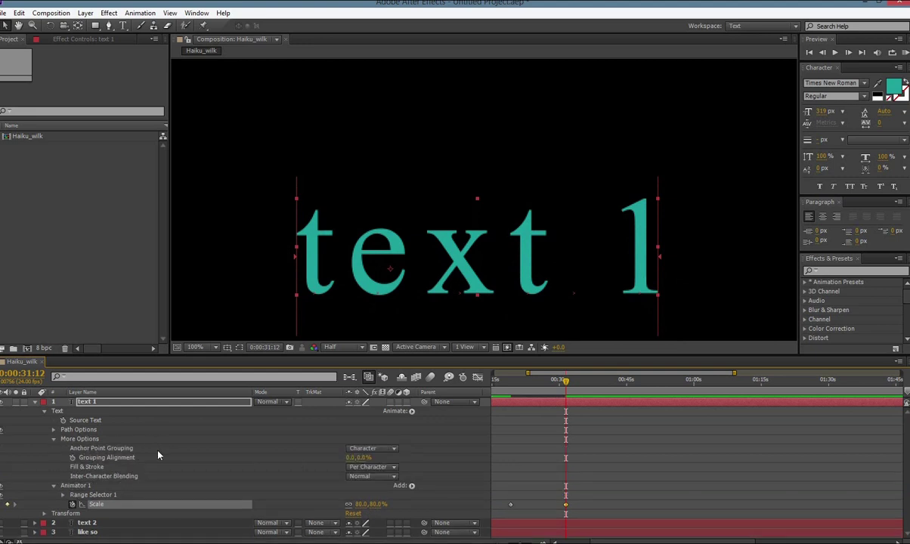
pyautogui.click(370, 448)
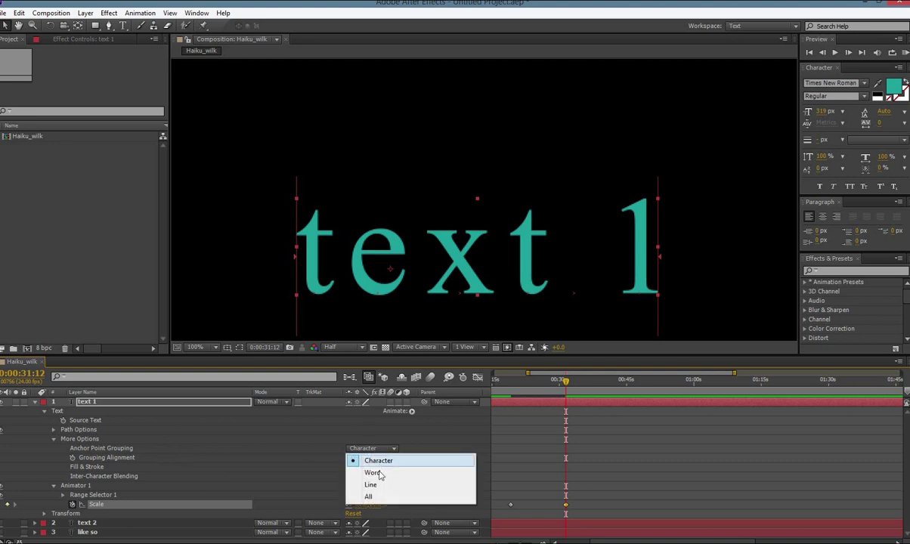
pyautogui.click(384, 473)
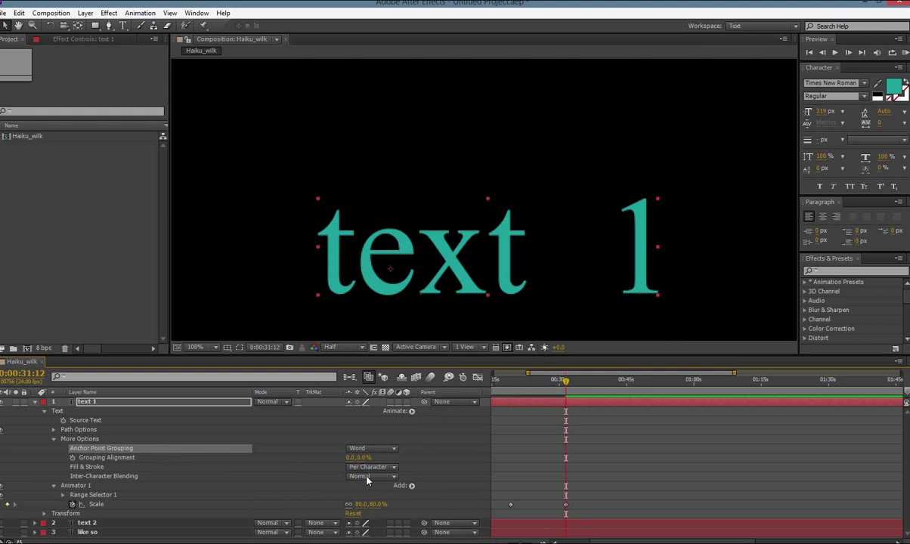
# Step: Replace the wording of "text 1" with two right-aligned lines, "This is the beginning" and "and the end.", at 130 px
pyautogui.doubleClick(356, 273)
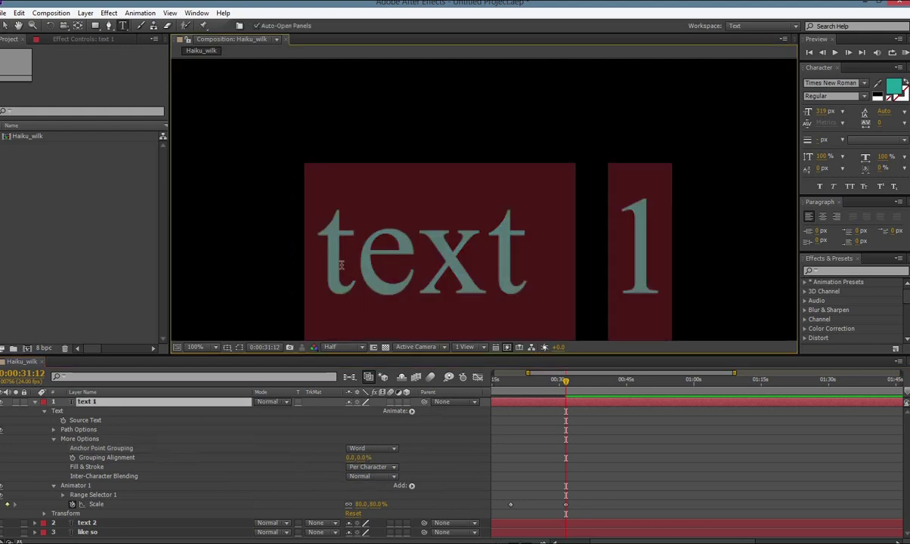
pyautogui.moveTo(330, 264); pyautogui.dragTo(648, 252)
pyautogui.write('This is th')
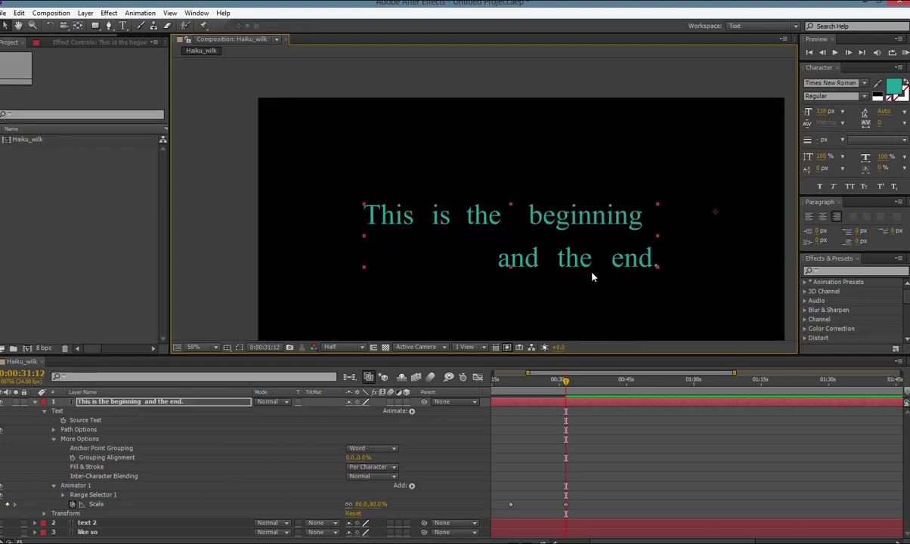
pyautogui.press('/')
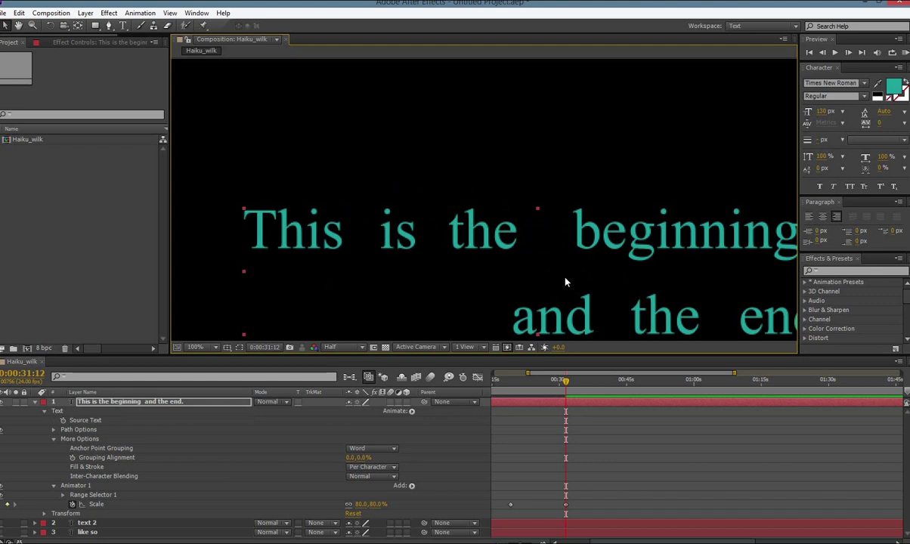
pyautogui.press(',')
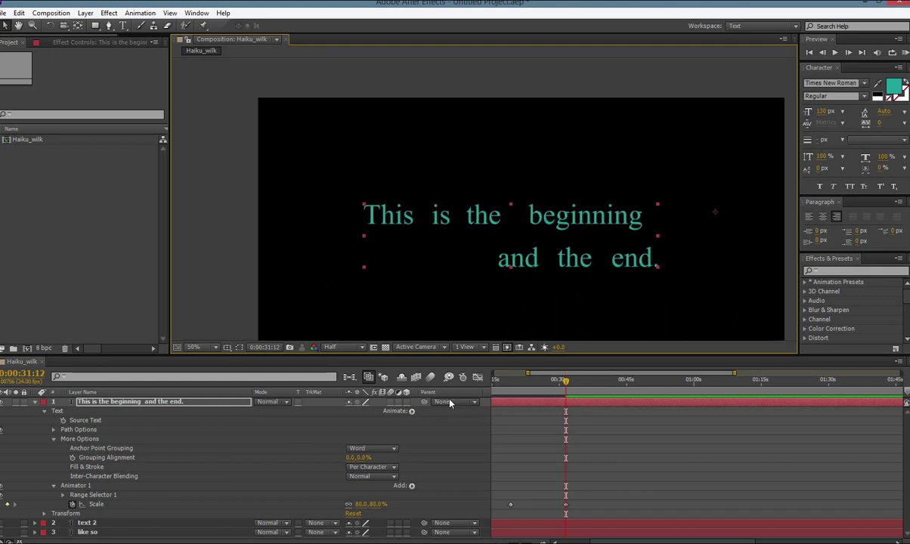
# Step: Try Anchor Point Grouping by Character and by Line on the two-line text to compare the spacing
pyautogui.click(85, 420)
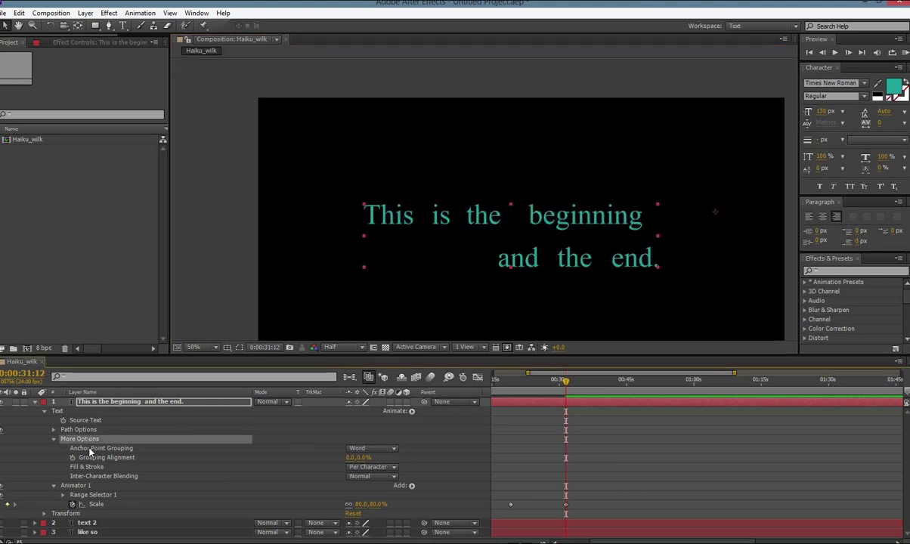
pyautogui.click(89, 449)
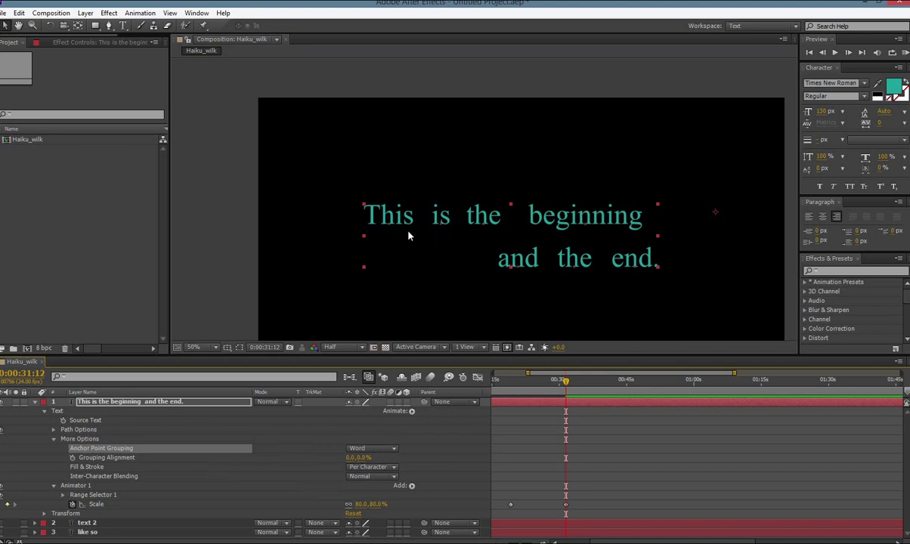
pyautogui.click(369, 448)
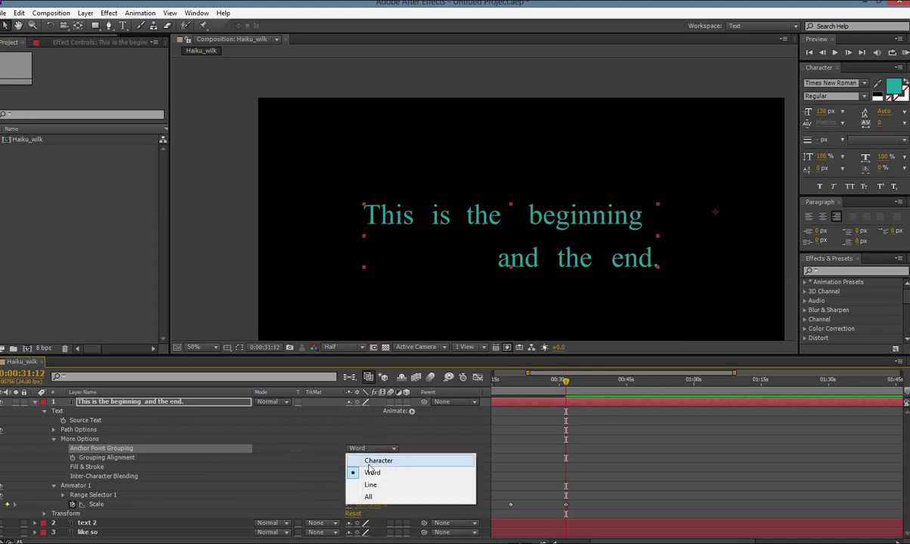
pyautogui.click(376, 461)
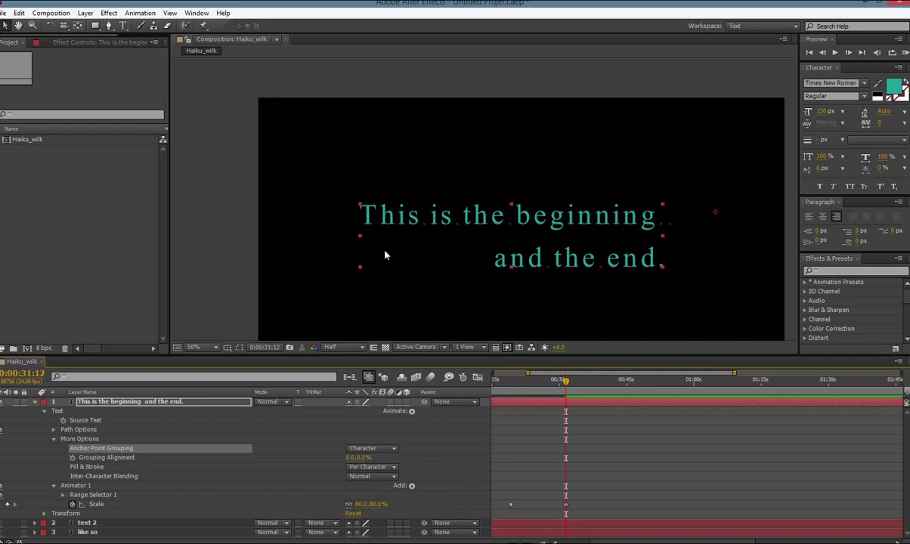
pyautogui.click(370, 448)
pyautogui.click(384, 486)
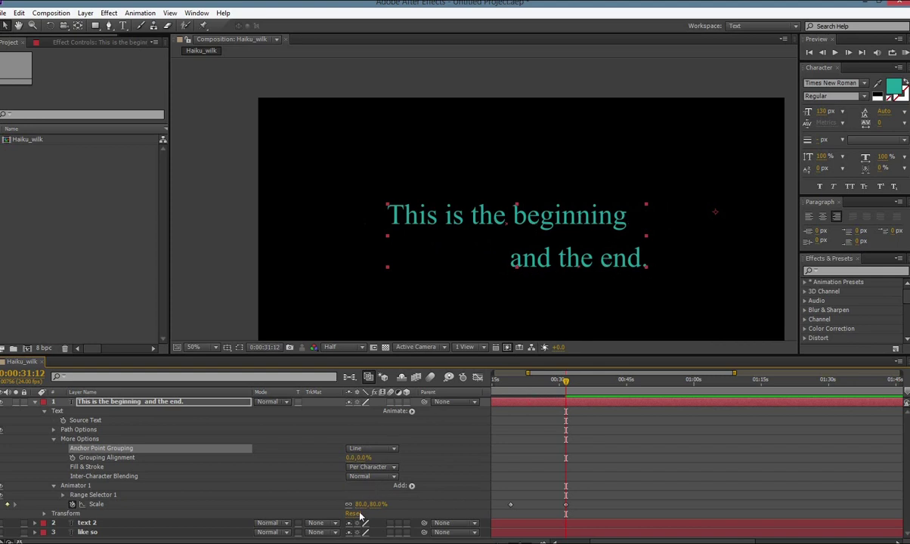
# Step: Raise the animator Scale keyframe at 0:00:31:12 to 99% and set Anchor Point Grouping to Word
pyautogui.moveTo(360, 505); pyautogui.dragTo(387, 471)
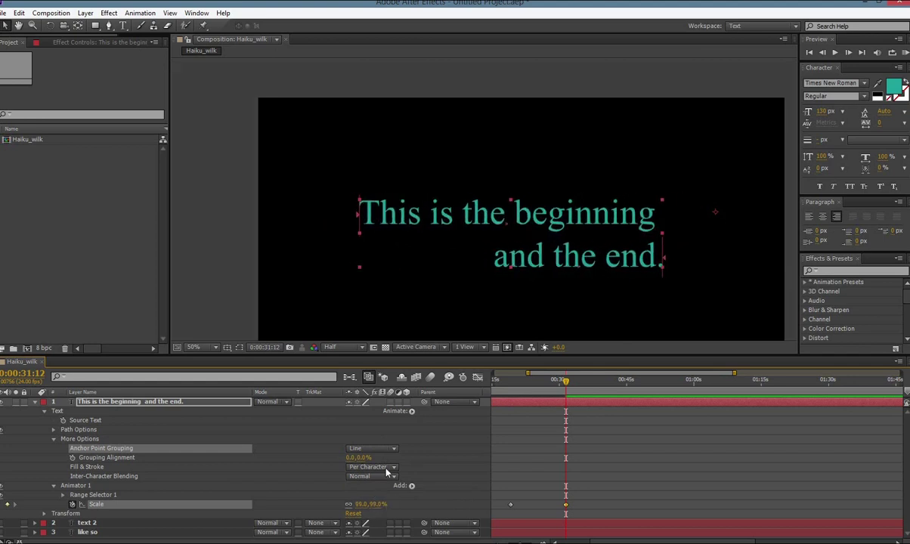
pyautogui.click(372, 449)
pyautogui.click(371, 471)
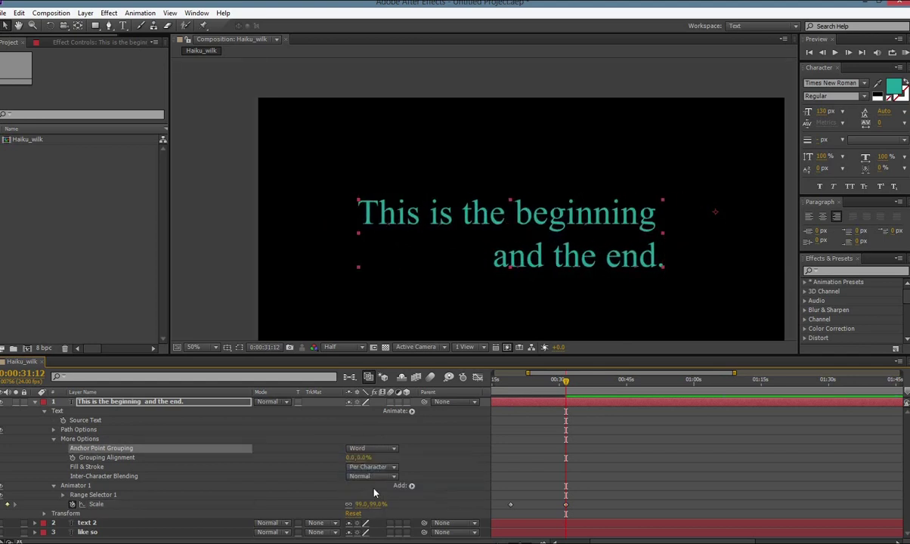
# Step: Raise the text animator's scale to 122% and set the anchor point grouping to Character
pyautogui.moveTo(360, 504); pyautogui.dragTo(376, 491)
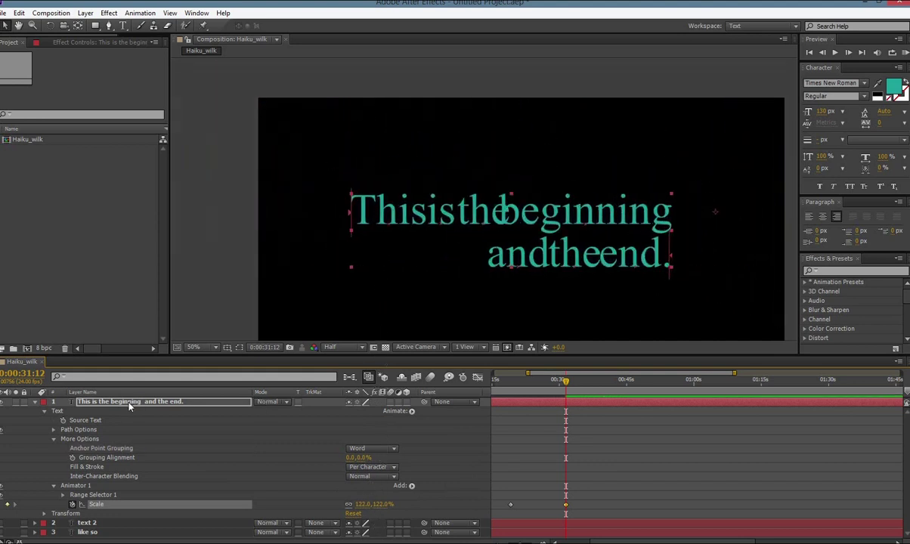
pyautogui.click(361, 449)
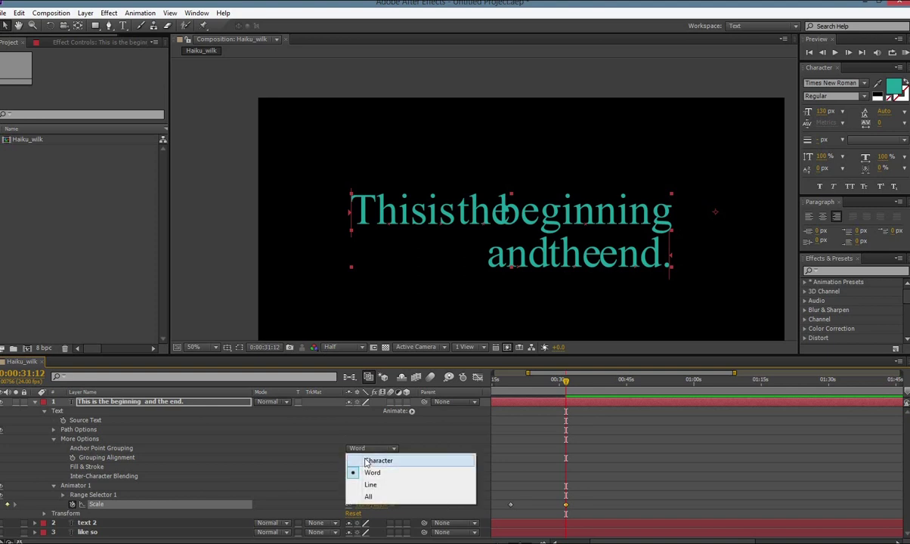
pyautogui.click(367, 462)
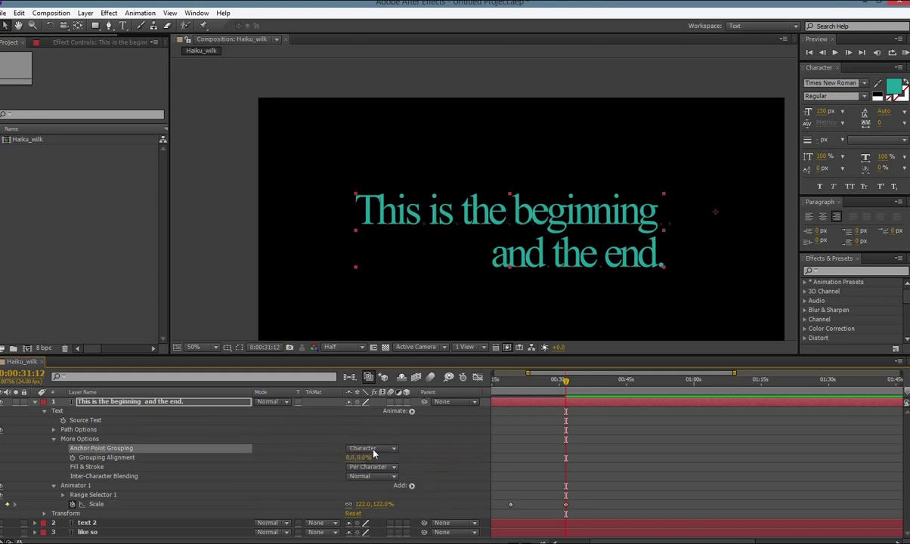
pyautogui.click(54, 442)
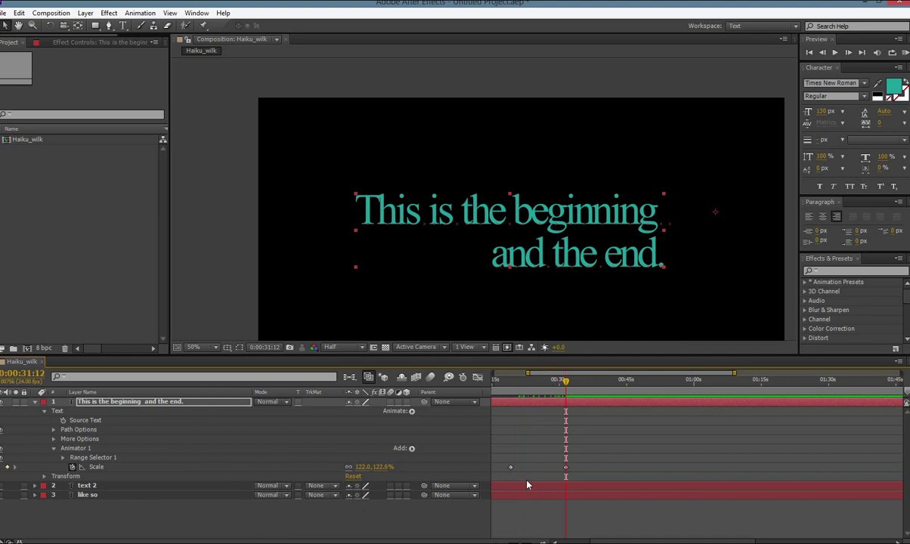
# Step: Try scaling the whole text layer through its Transform scale, and undo the change
pyautogui.moveTo(607, 456); pyautogui.dragTo(502, 474)
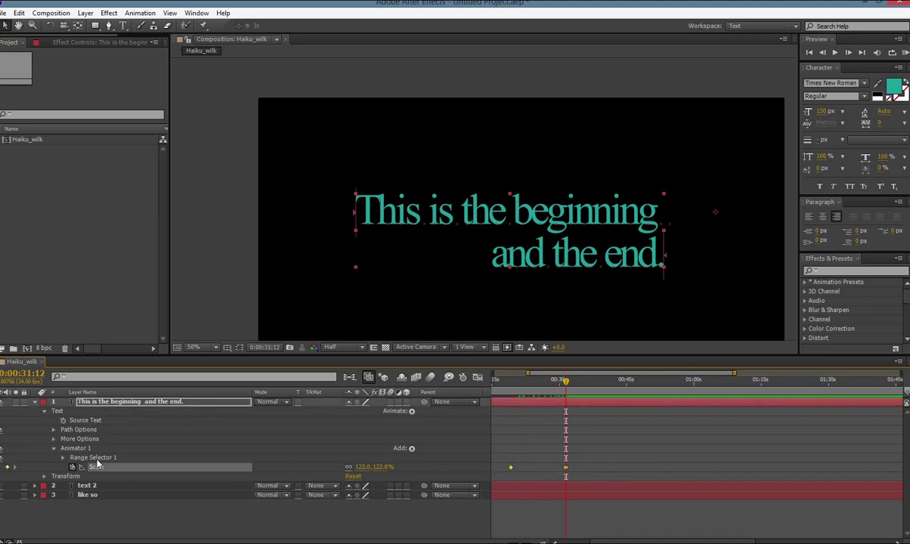
pyautogui.click(43, 477)
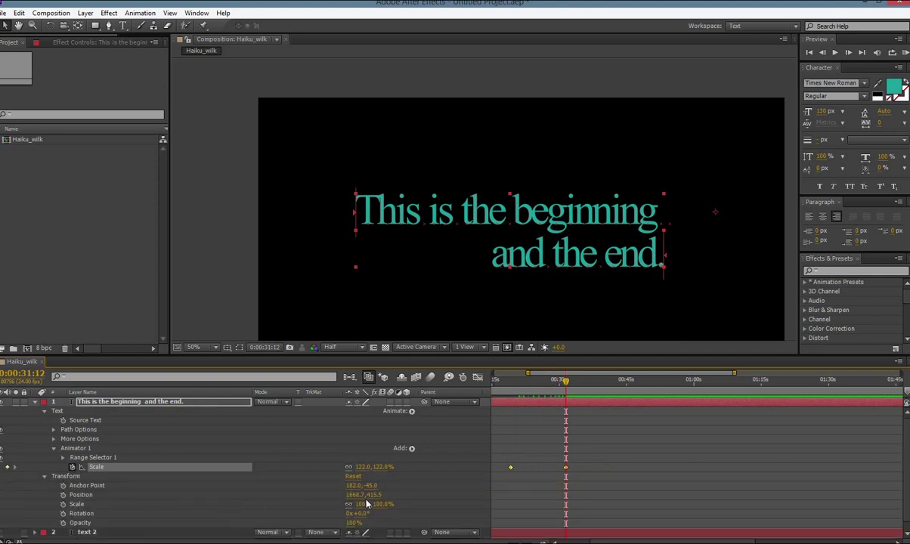
pyautogui.moveTo(366, 504)
pyautogui.mouseDown()
pyautogui.moveTo(364, 481)
pyautogui.moveTo(364, 533)
pyautogui.moveTo(364, 453)
pyautogui.moveTo(362, 501)
pyautogui.mouseUp()
pyautogui.hotkey('ctrl', 'z')
# Step: Expand Range Selector 1 of Animator 1, try its Start at 50%, and return it to 0%
pyautogui.click(54, 449)
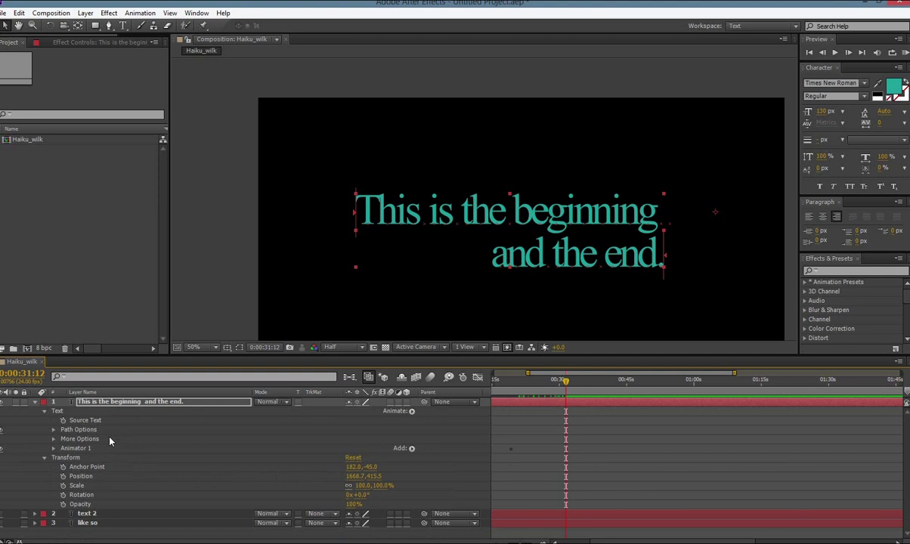
pyautogui.click(54, 449)
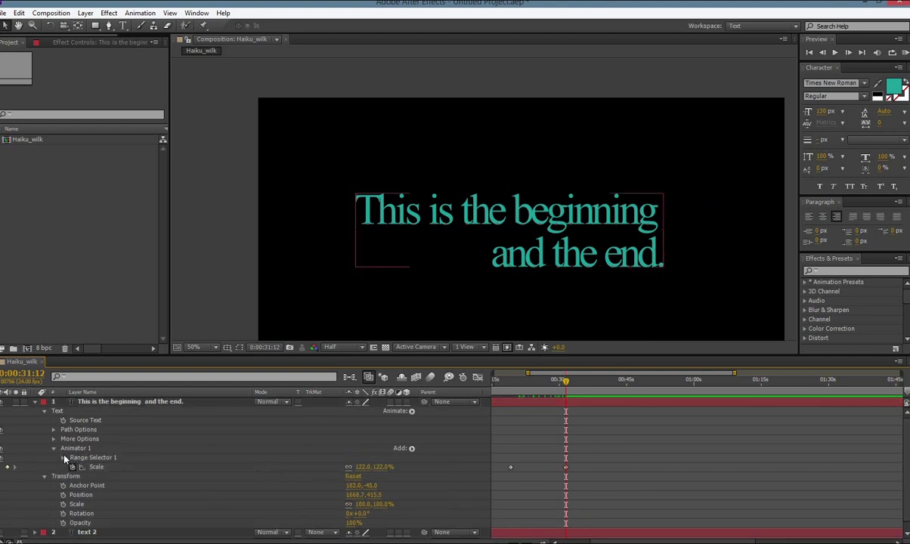
pyautogui.click(63, 458)
pyautogui.scroll(-1, 249, 427)
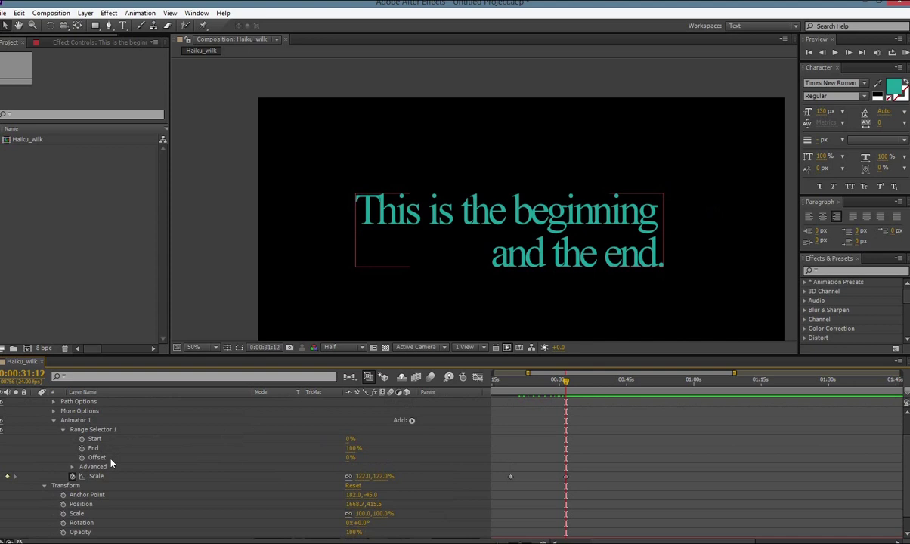
pyautogui.click(92, 431)
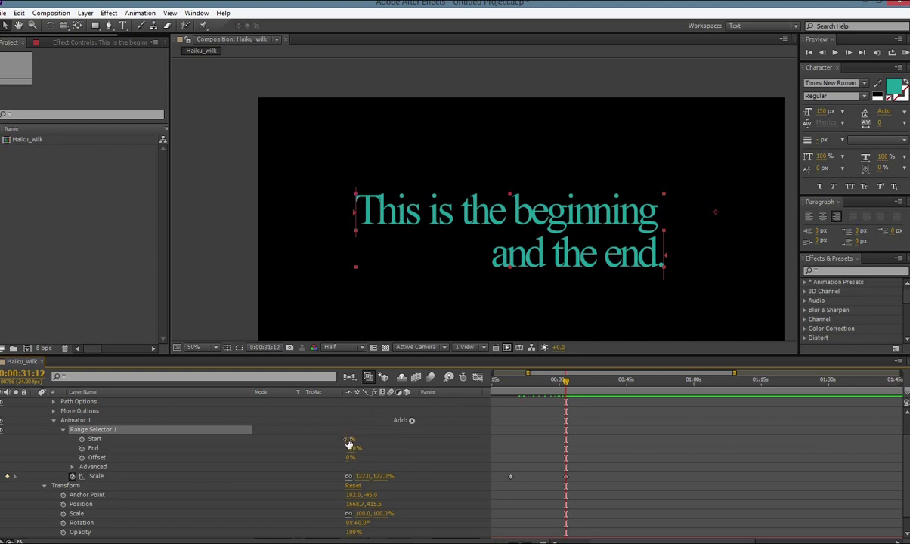
pyautogui.moveTo(349, 441); pyautogui.dragTo(358, 420)
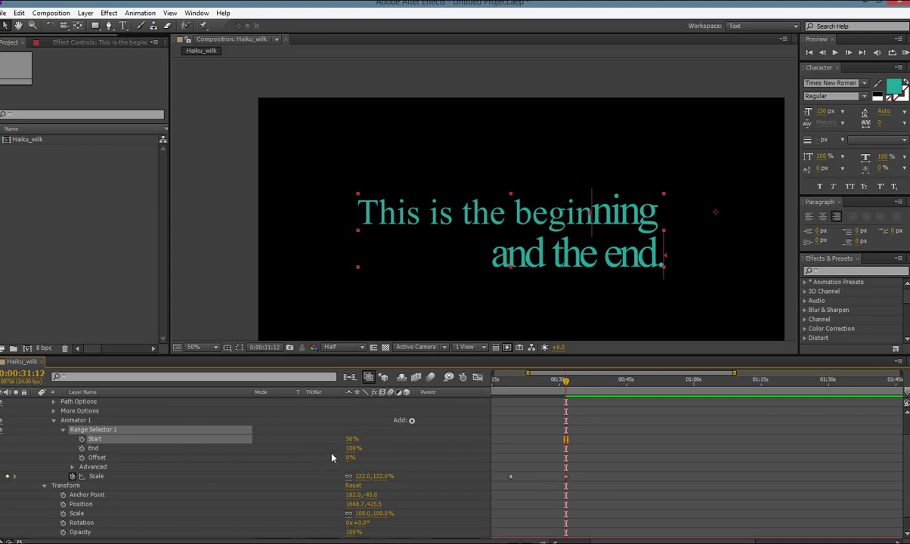
pyautogui.moveTo(350, 442); pyautogui.dragTo(350, 482)
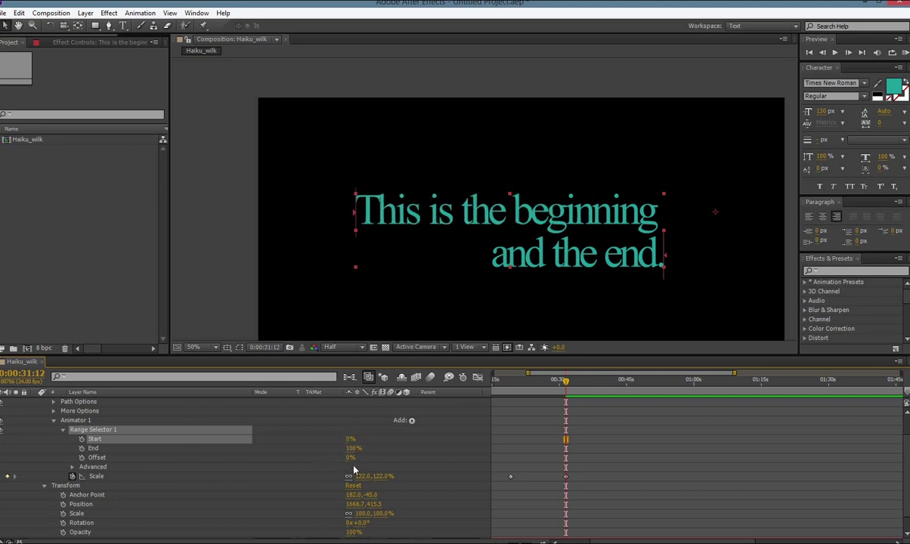
# Step: Try limiting and shifting the range selector, with End at 75% and 67% and Offset at 17%
pyautogui.click(354, 448)
pyautogui.write('75')
pyautogui.press('Return')
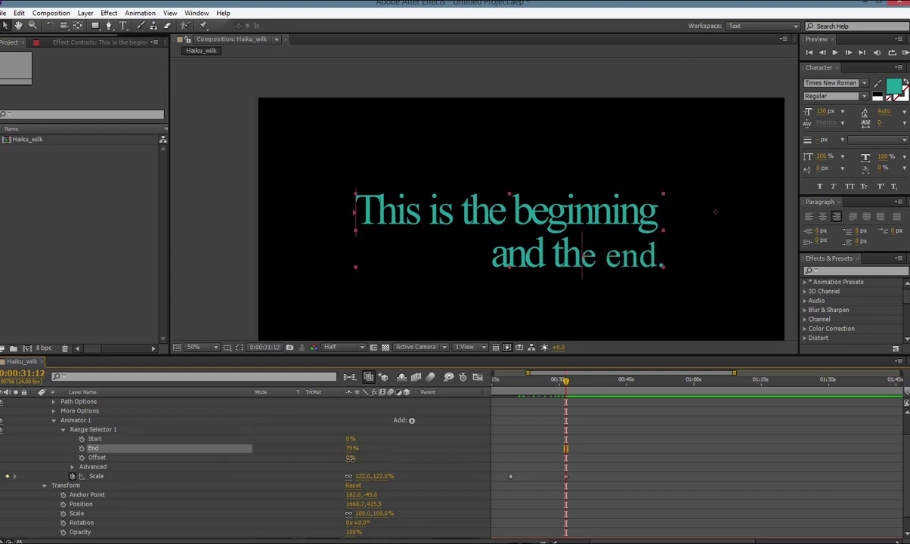
pyautogui.moveTo(350, 459); pyautogui.dragTo(351, 467)
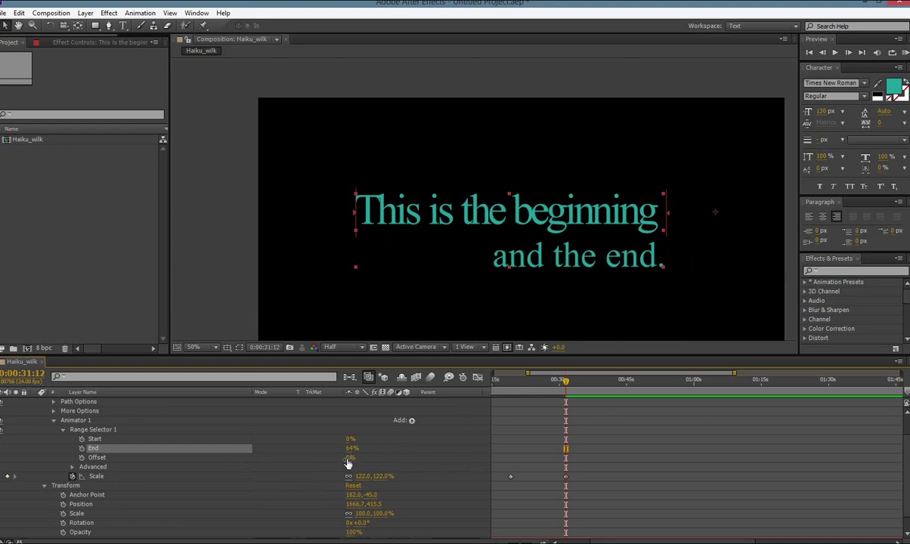
pyautogui.moveTo(352, 459); pyautogui.dragTo(352, 448)
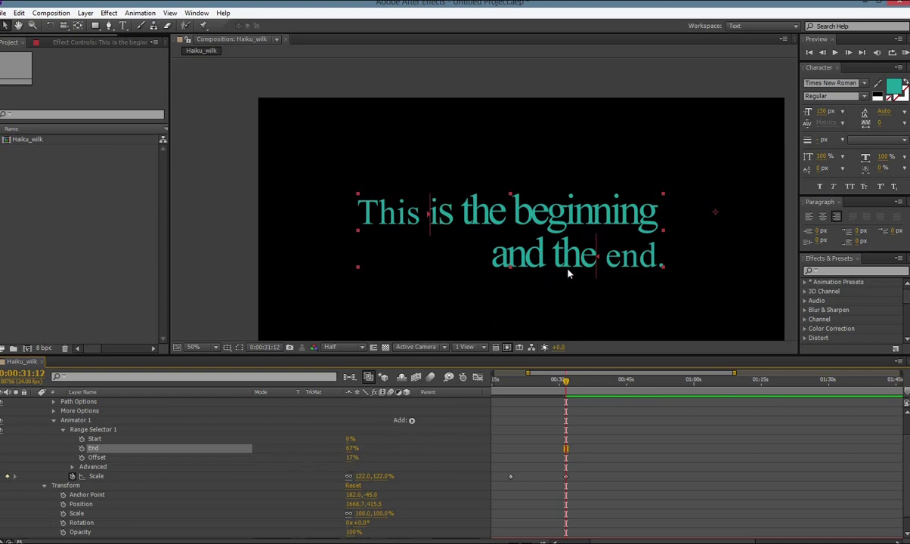
# Step: Reset the range selector's Offset to 0% and its End to 100%
pyautogui.click(349, 458)
pyautogui.write('0')
pyautogui.press('Return')
pyautogui.click(352, 449)
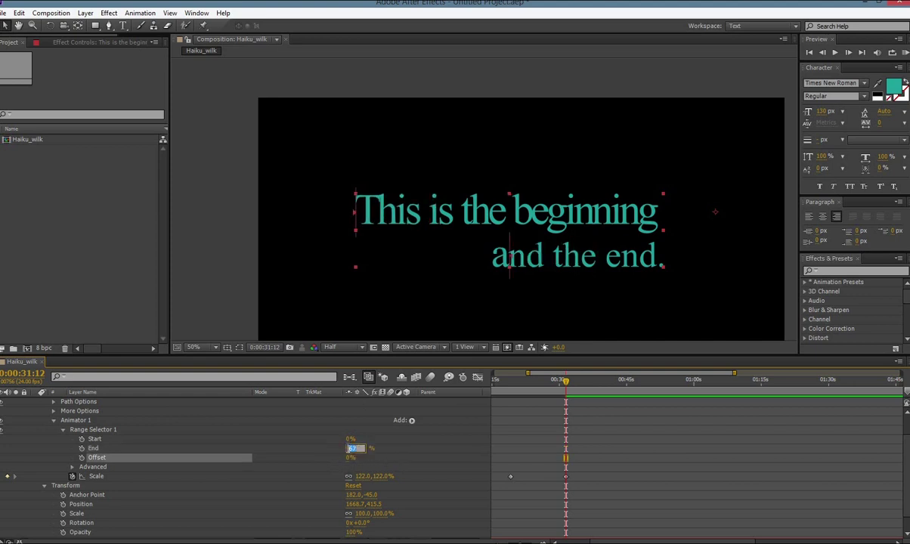
pyautogui.write('100')
pyautogui.press('Return')
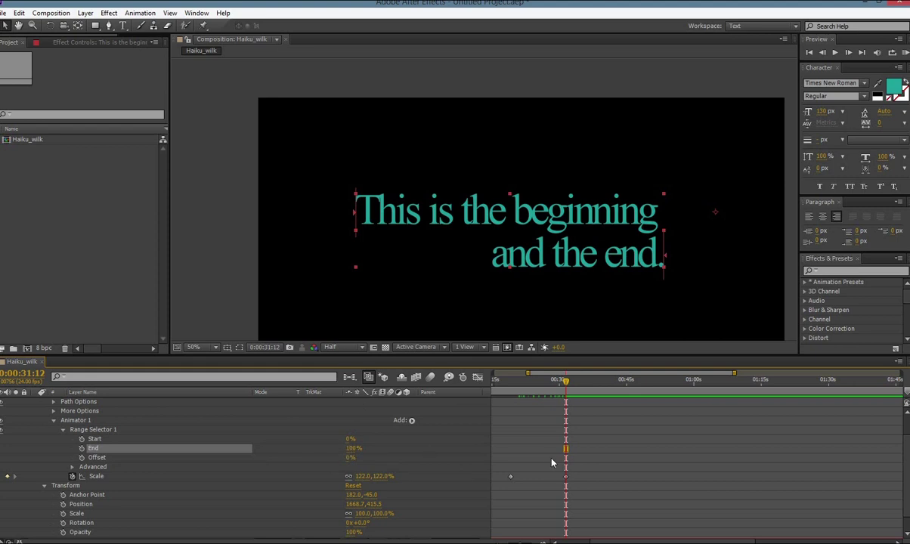
# Step: Delete the text animator's existing Scale keyframes and set its scale to 0%
pyautogui.moveTo(606, 466); pyautogui.dragTo(502, 492)
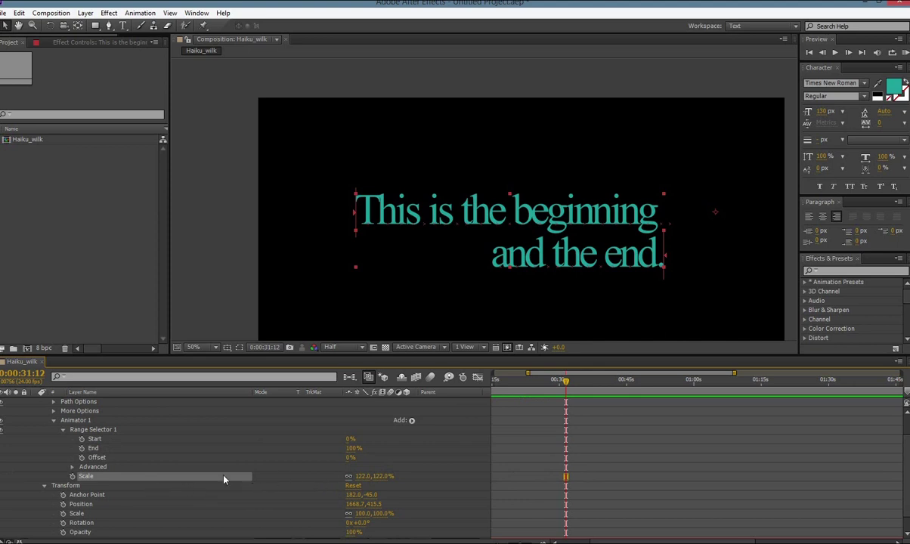
pyautogui.click(364, 476)
pyautogui.write('85')
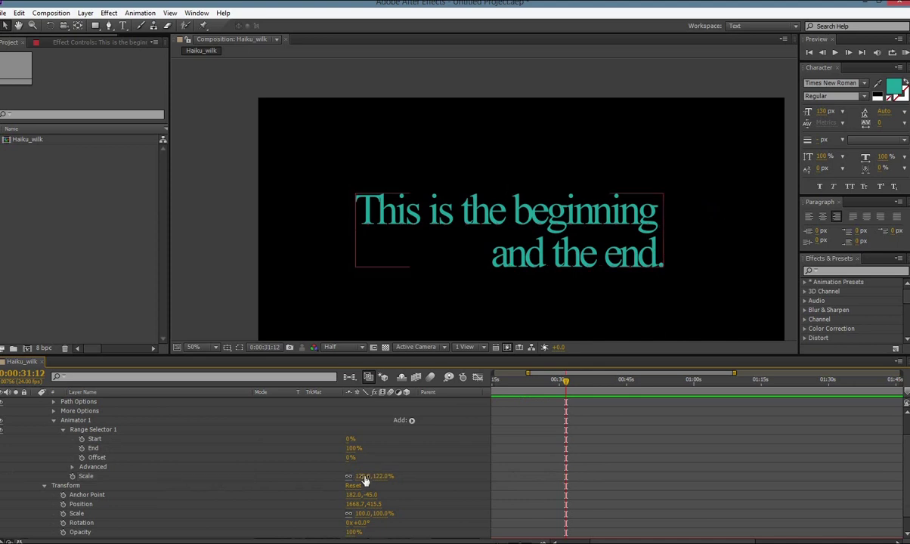
pyautogui.press('Return')
pyautogui.moveTo(364, 499); pyautogui.dragTo(368, 477)
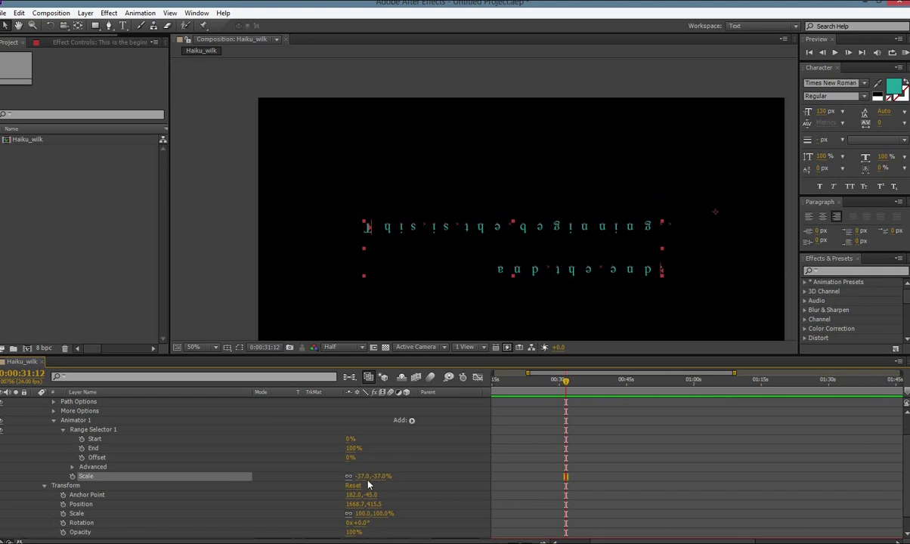
pyautogui.click(366, 477)
pyautogui.write('0')
pyautogui.press('Return')
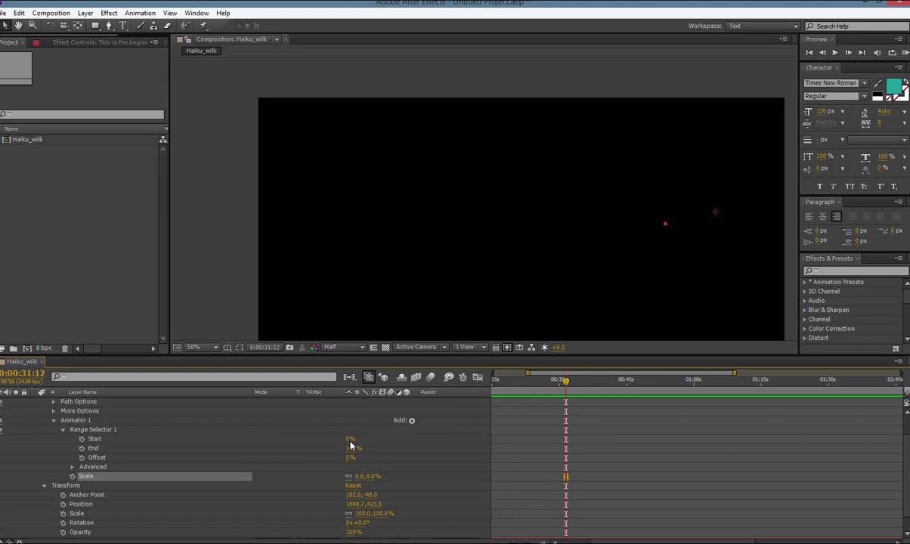
# Step: Keyframe the range selector's Start from 0% at 0:00:31:12 to 100% at 0:00:40:13
pyautogui.click(82, 439)
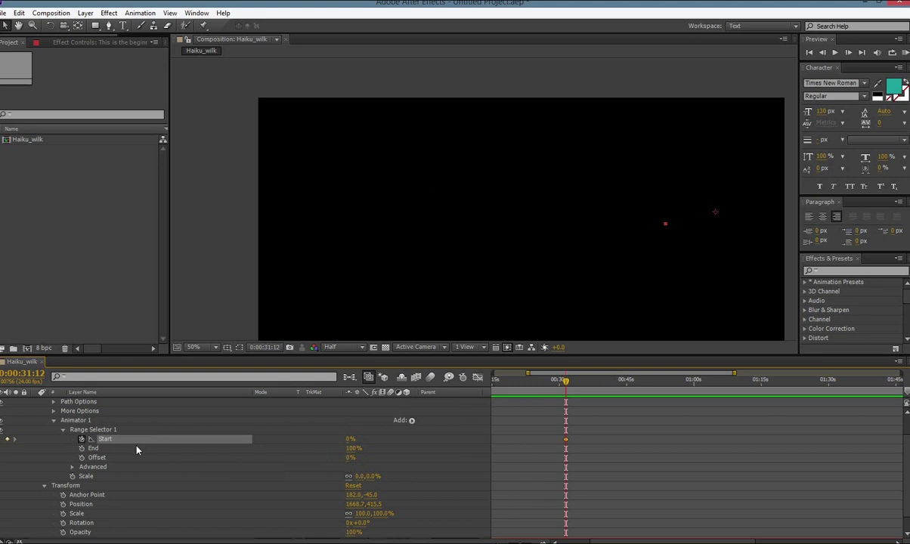
pyautogui.moveTo(569, 383); pyautogui.dragTo(591, 384)
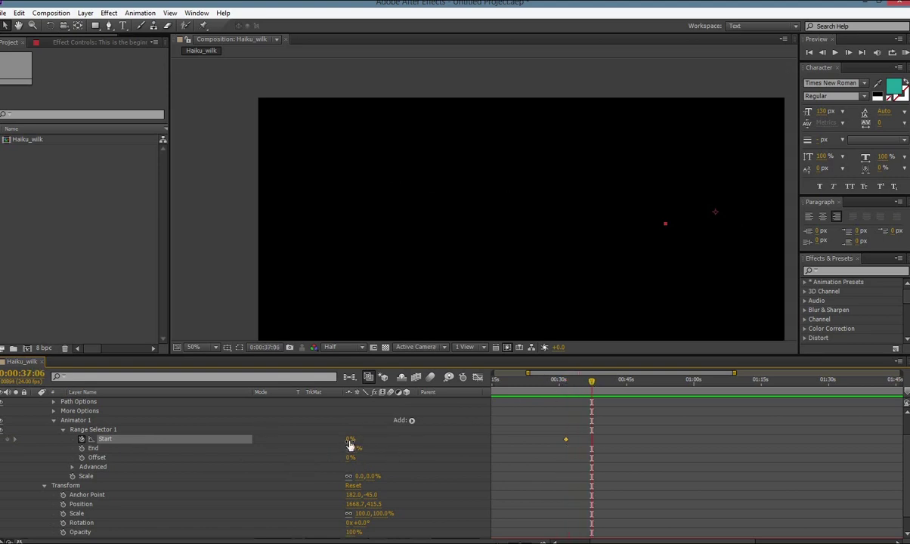
pyautogui.moveTo(590, 384)
pyautogui.mouseDown()
pyautogui.moveTo(578, 386)
pyautogui.moveTo(606, 392)
pyautogui.mouseUp()
pyautogui.moveTo(350, 441); pyautogui.dragTo(341, 367)
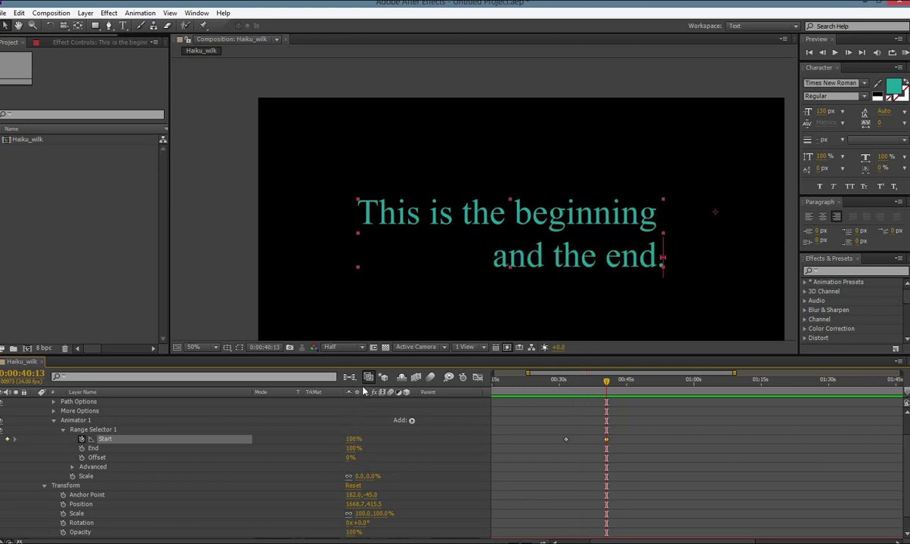
# Step: Preview the letter-by-letter reveal across the range selector's two Start keyframes
pyautogui.click(567, 380)
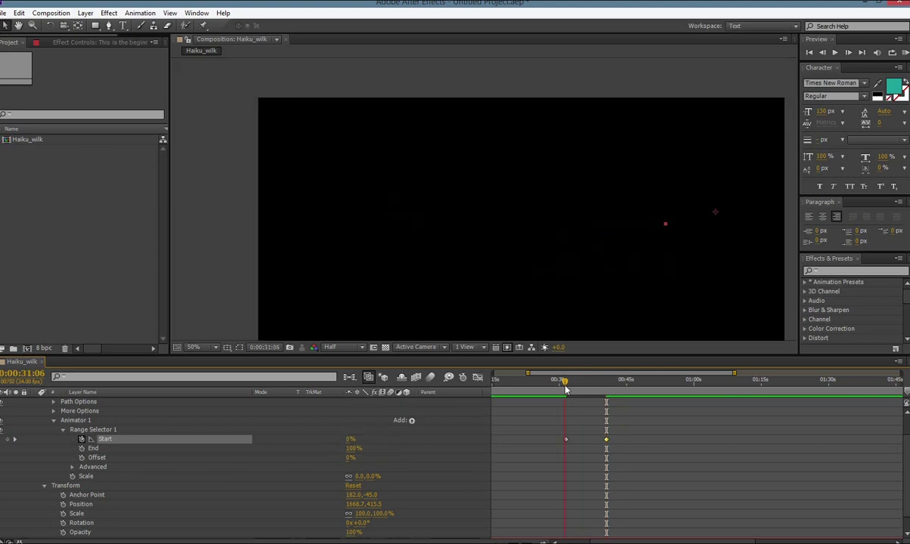
pyautogui.moveTo(570, 392); pyautogui.dragTo(613, 387)
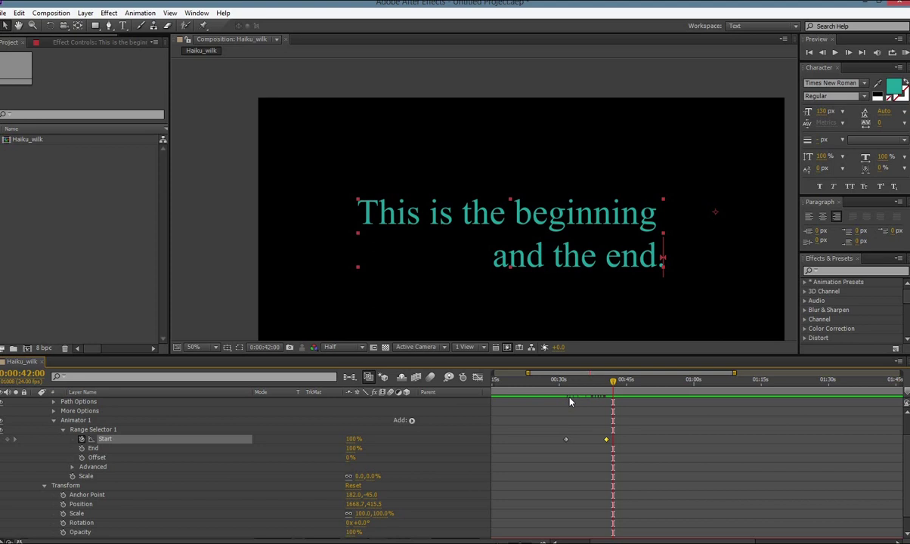
pyautogui.moveTo(568, 401); pyautogui.dragTo(611, 405)
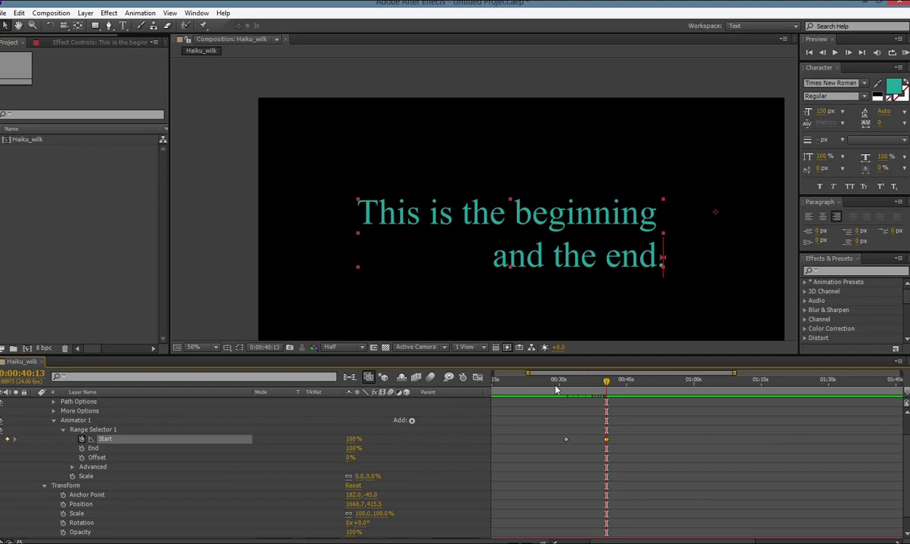
pyautogui.moveTo(569, 382); pyautogui.dragTo(589, 383)
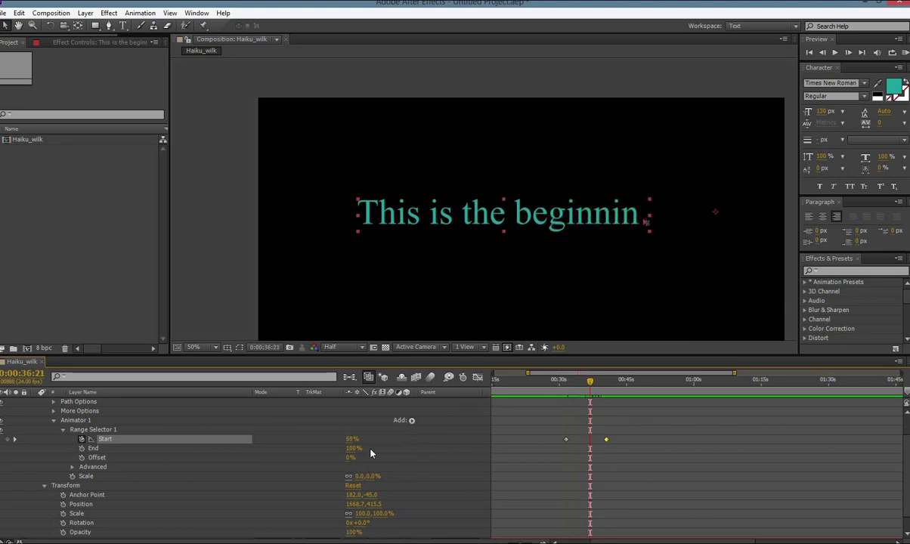
# Step: Try animating Animator 1's Scale up from 0% at 0:00:36:21 with a second keyframe at 0:00:40:22, and preview it
pyautogui.click(72, 476)
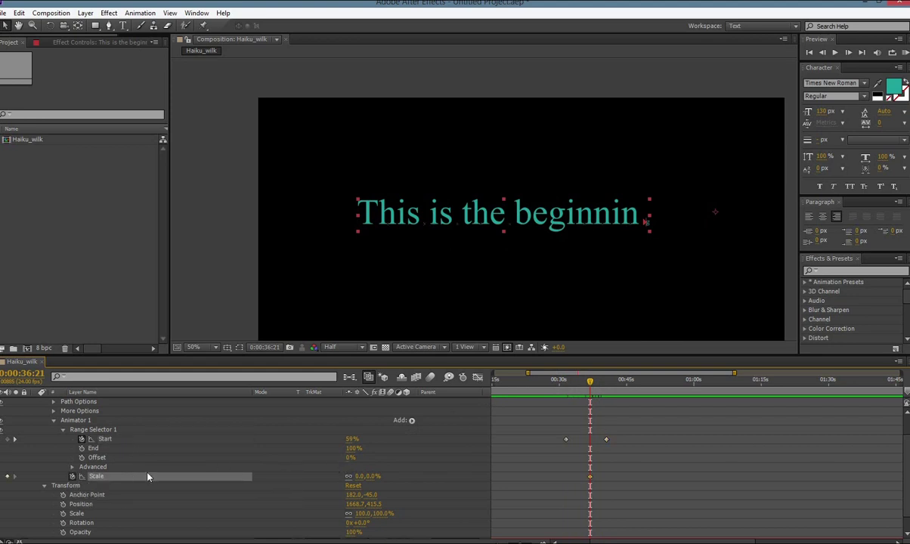
pyautogui.moveTo(591, 382); pyautogui.dragTo(608, 383)
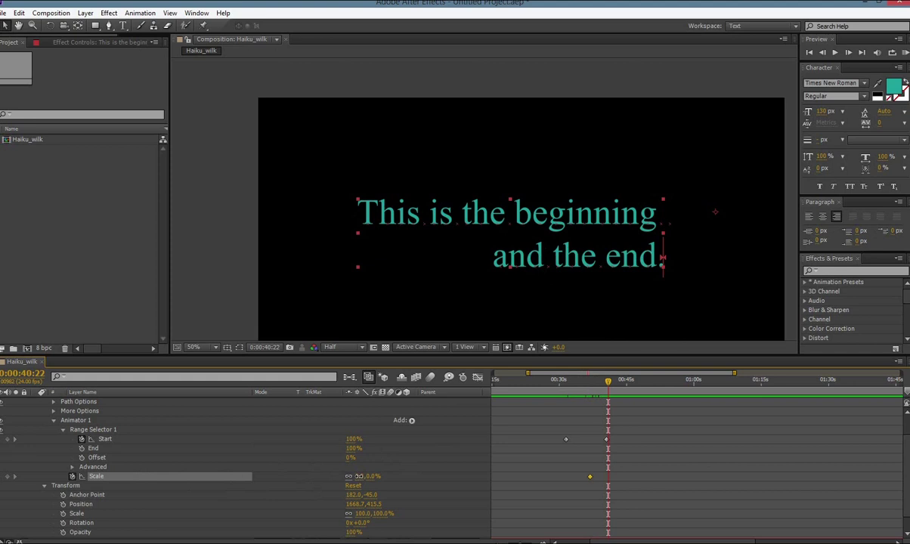
pyautogui.click(540, 389)
pyautogui.moveTo(541, 389); pyautogui.dragTo(597, 396)
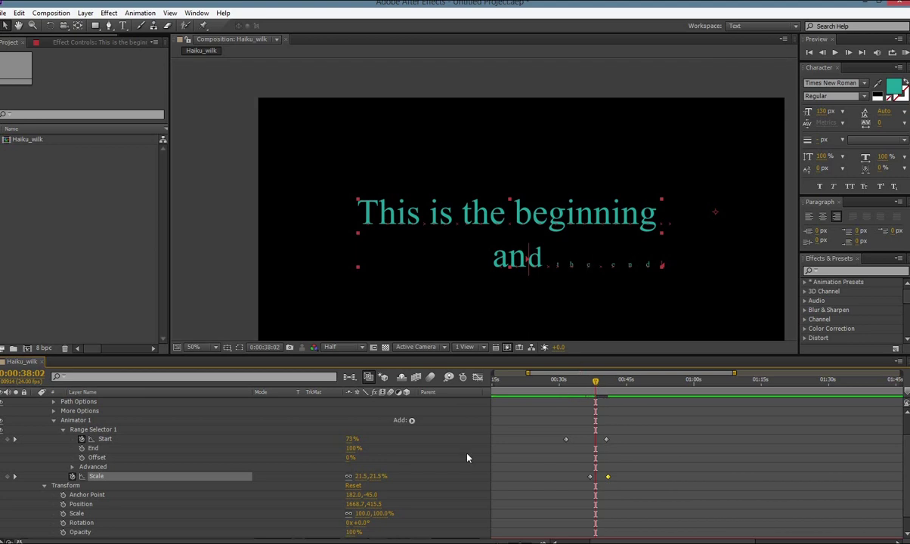
pyautogui.moveTo(597, 382); pyautogui.dragTo(603, 384)
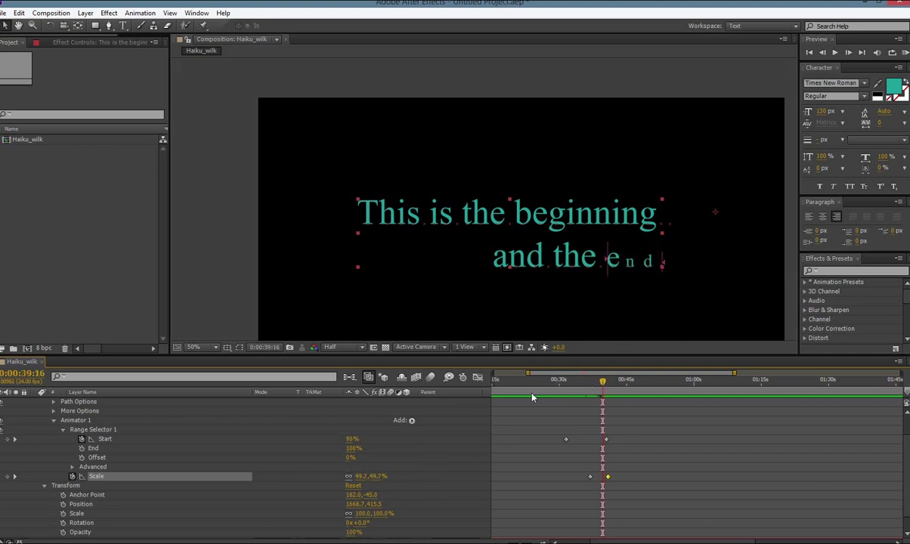
# Step: Delete both newly added Scale keyframes from Animator 1
pyautogui.moveTo(626, 471); pyautogui.dragTo(588, 491)
pyautogui.click(617, 475)
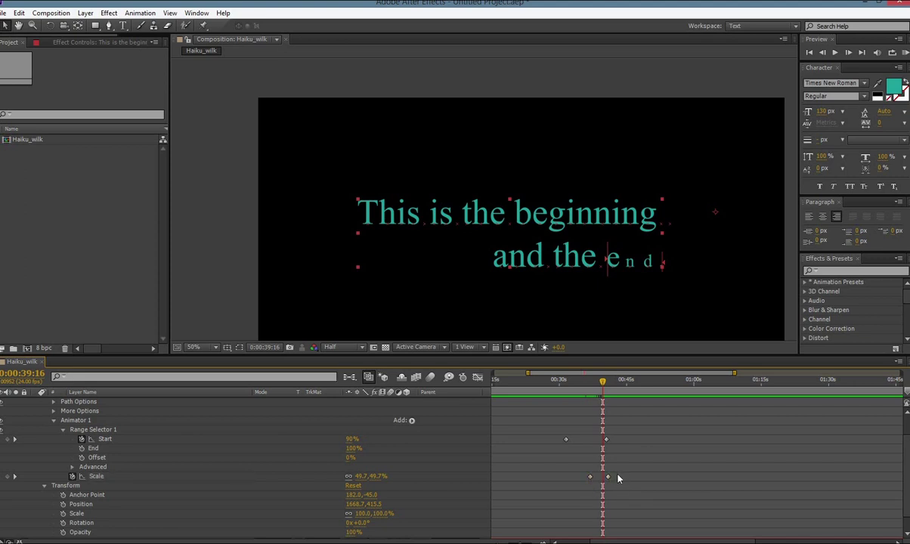
pyautogui.moveTo(641, 464); pyautogui.dragTo(546, 485)
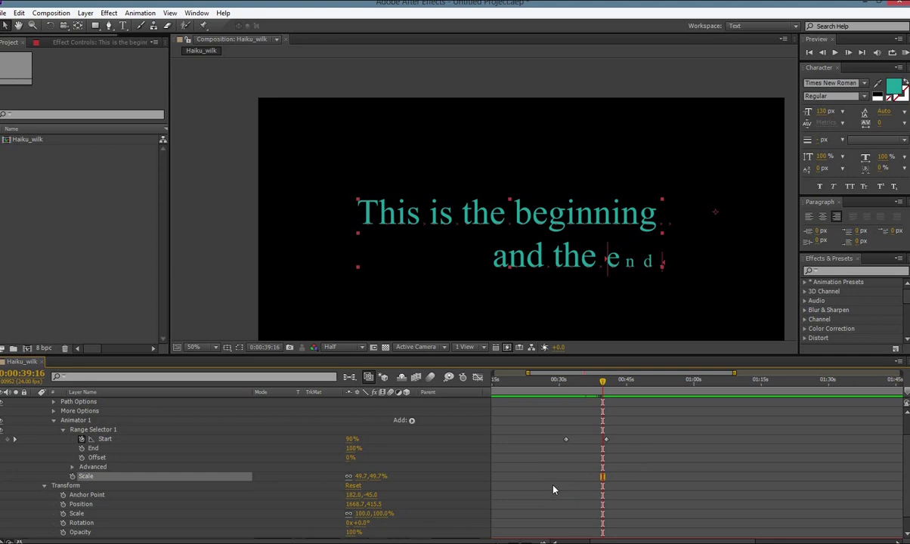
pyautogui.click(82, 476)
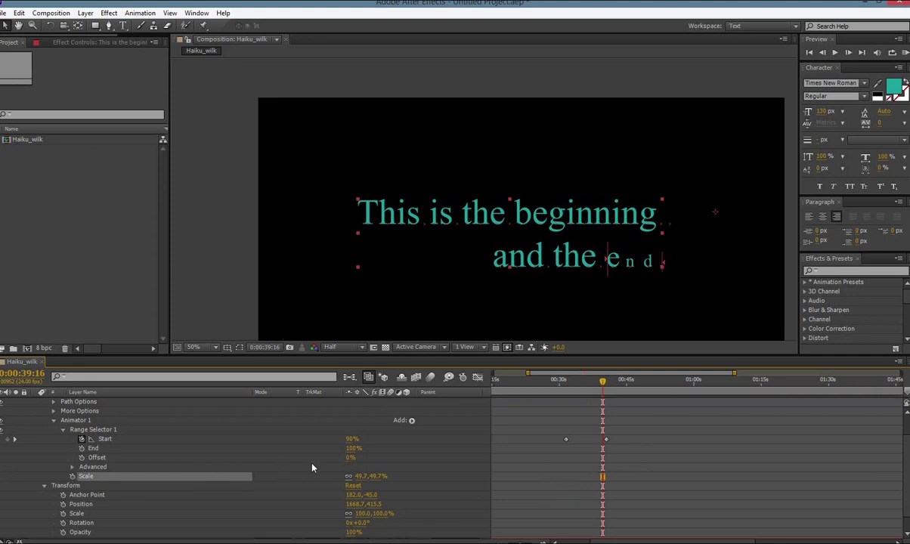
# Step: Try basing Range Selector 1 on Words in its advanced settings and preview the reveal across the Start keyframes
pyautogui.scroll(-2, 536, 456)
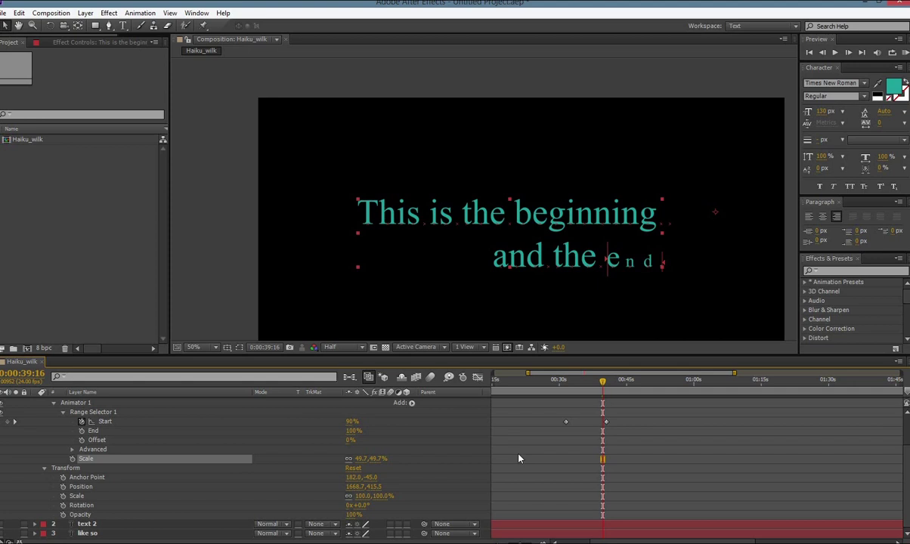
pyautogui.click(72, 449)
pyautogui.scroll(-1, 226, 455)
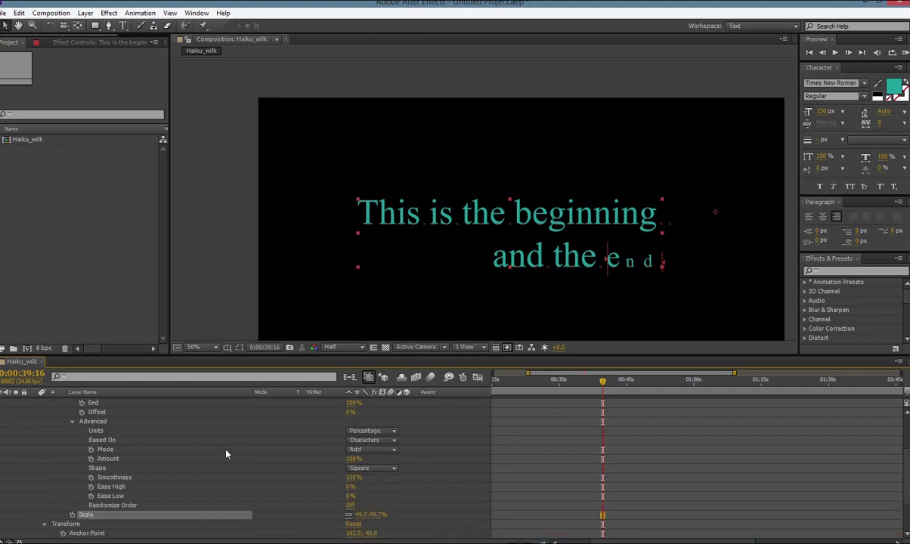
pyautogui.scroll(1, 547, 433)
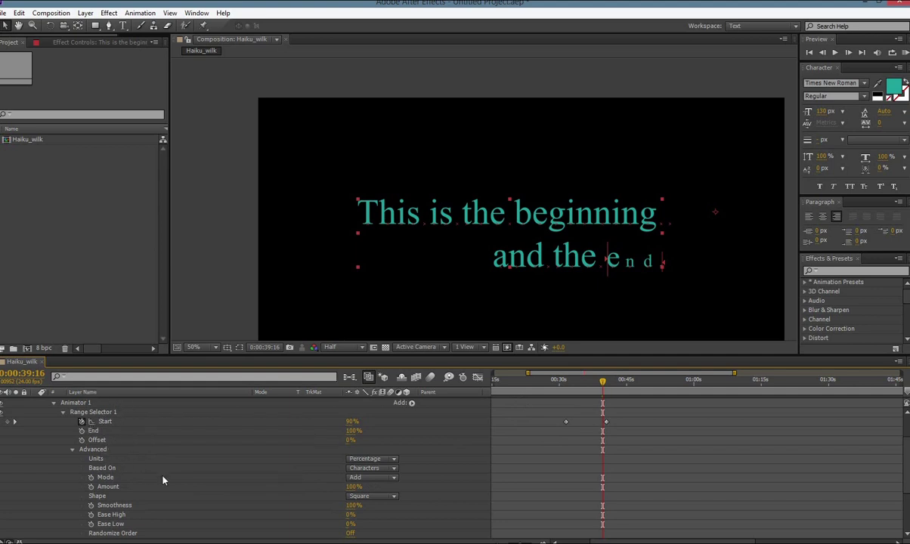
pyautogui.click(376, 468)
pyautogui.click(390, 505)
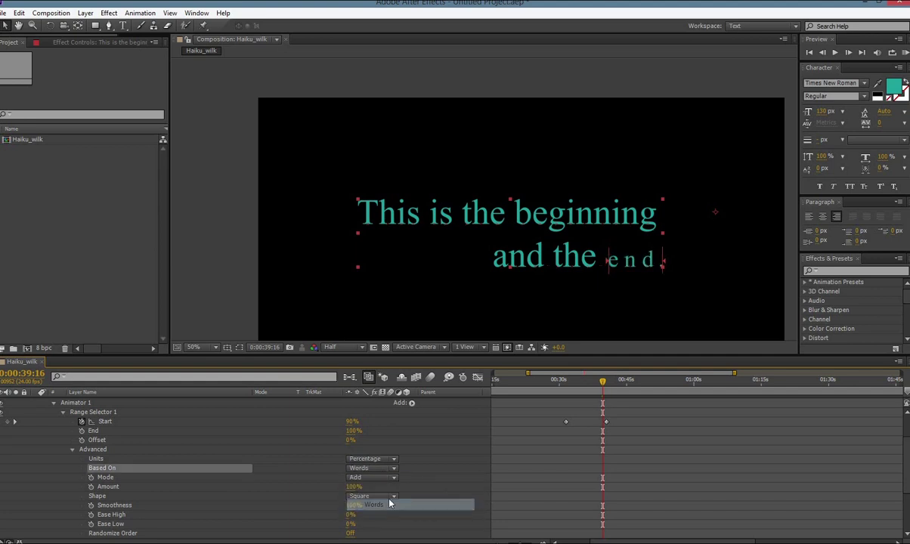
pyautogui.moveTo(560, 387); pyautogui.dragTo(599, 393)
# Step: Set Animator 1's Scale to 0% and preview the word-by-word reveal across the Start keyframes
pyautogui.scroll(-3, 341, 431)
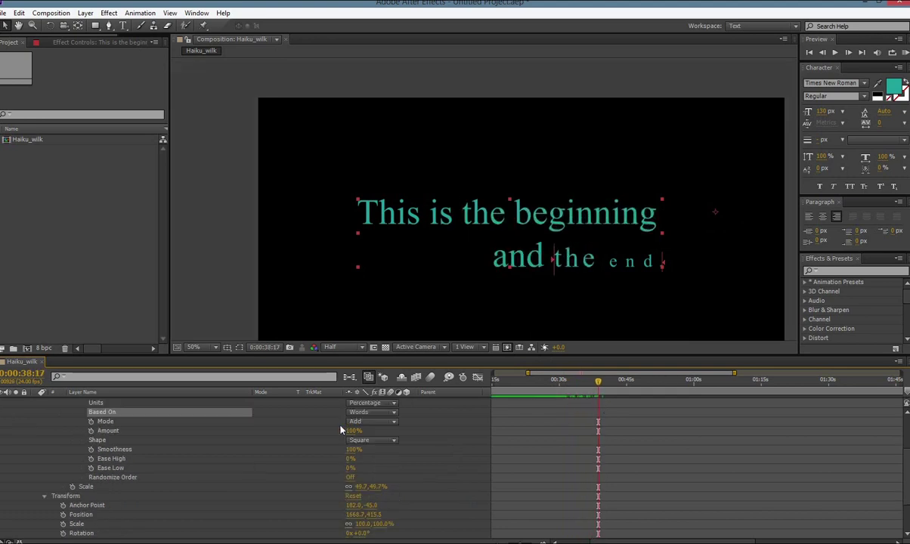
pyautogui.click(364, 487)
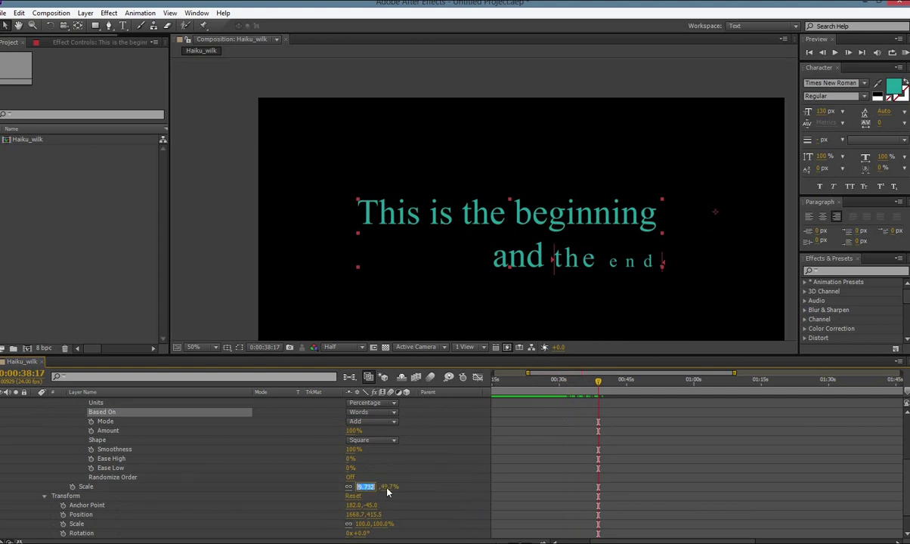
pyautogui.write('0')
pyautogui.press('Return')
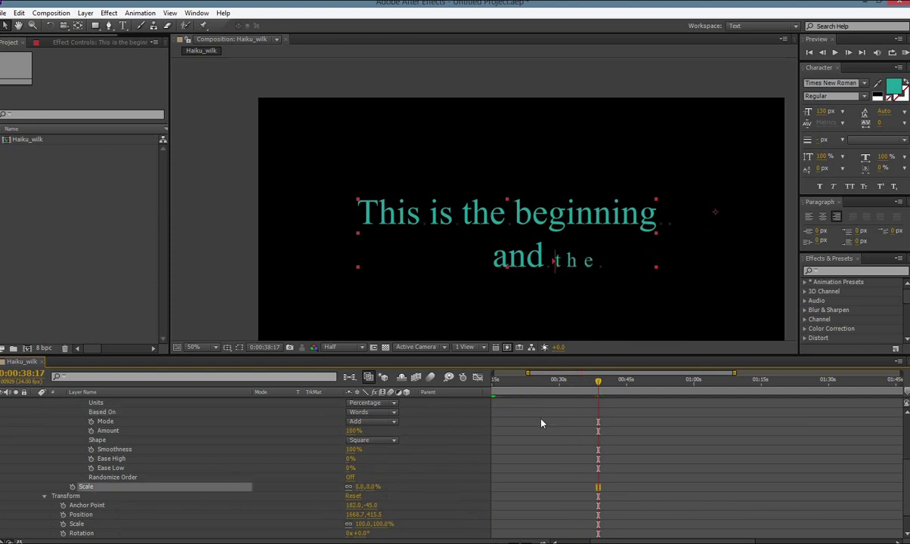
pyautogui.scroll(3, 768, 420)
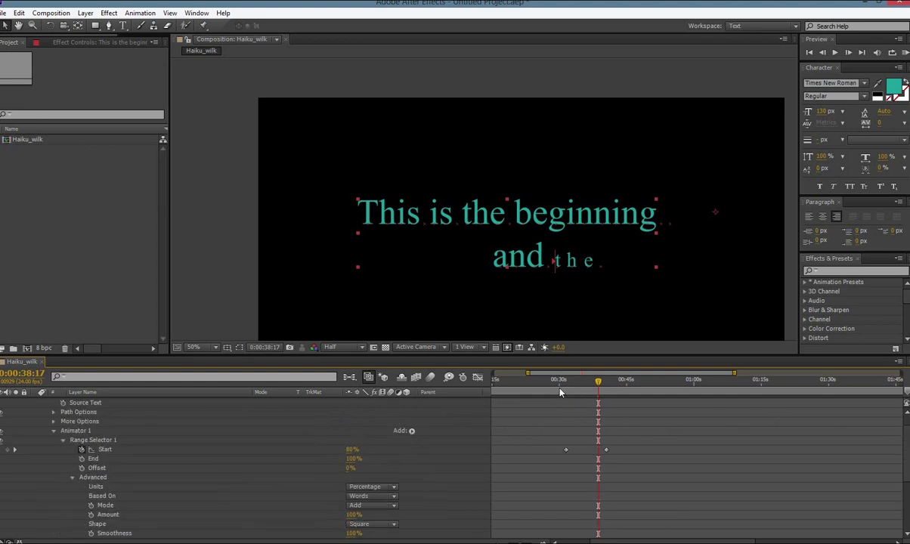
pyautogui.moveTo(560, 392); pyautogui.dragTo(601, 394)
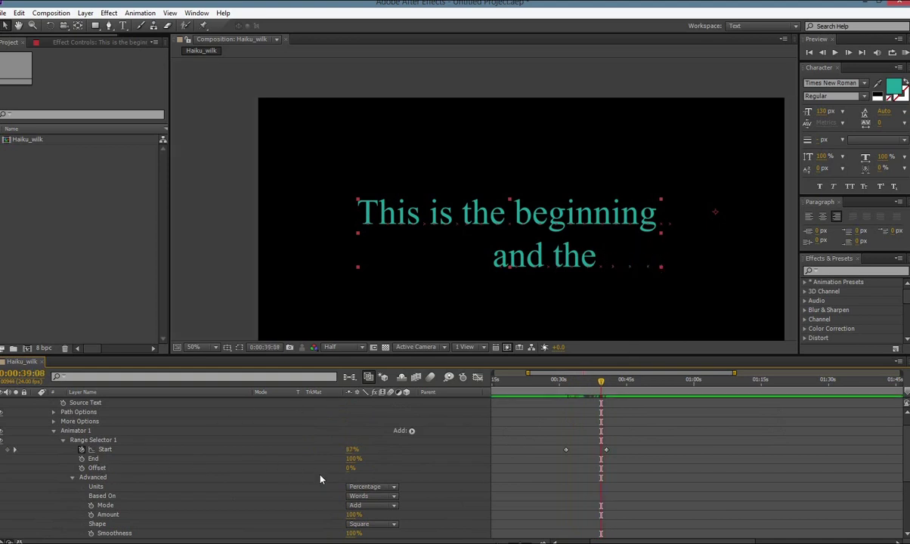
# Step: Try basing Range Selector 1 on Lines and preview the line-by-line reveal
pyautogui.click(361, 497)
pyautogui.click(370, 483)
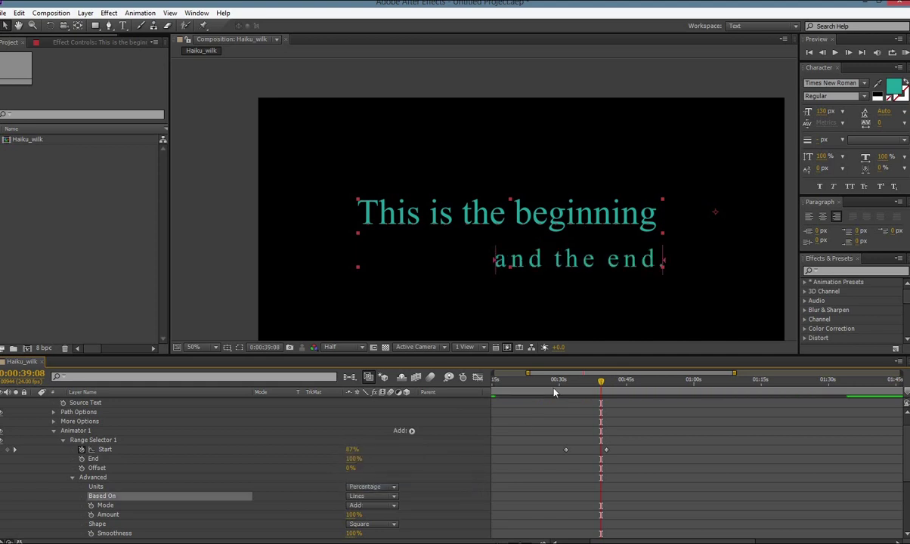
pyautogui.moveTo(554, 392); pyautogui.dragTo(605, 394)
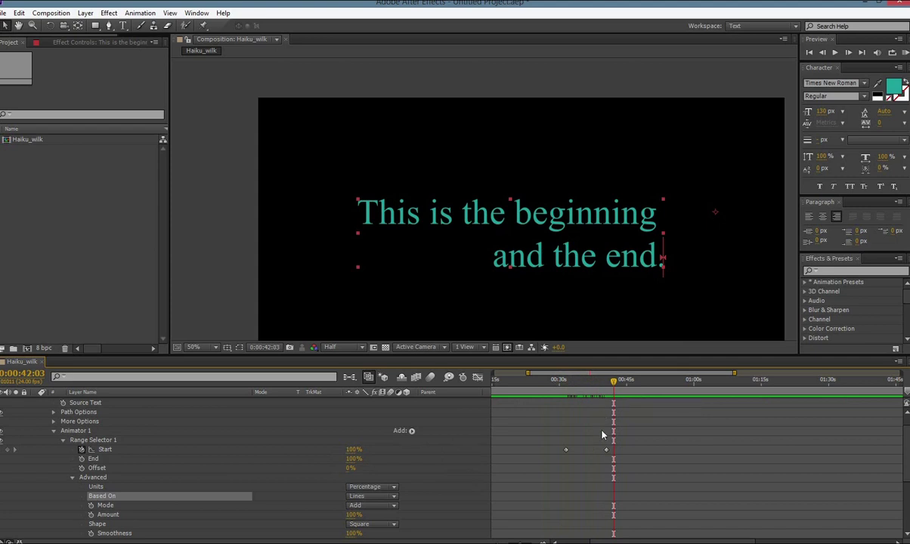
# Step: Set Range Selector 1's Smoothness to 0% and preview the reveal between the two Start keyframes
pyautogui.scroll(-3, 603, 437)
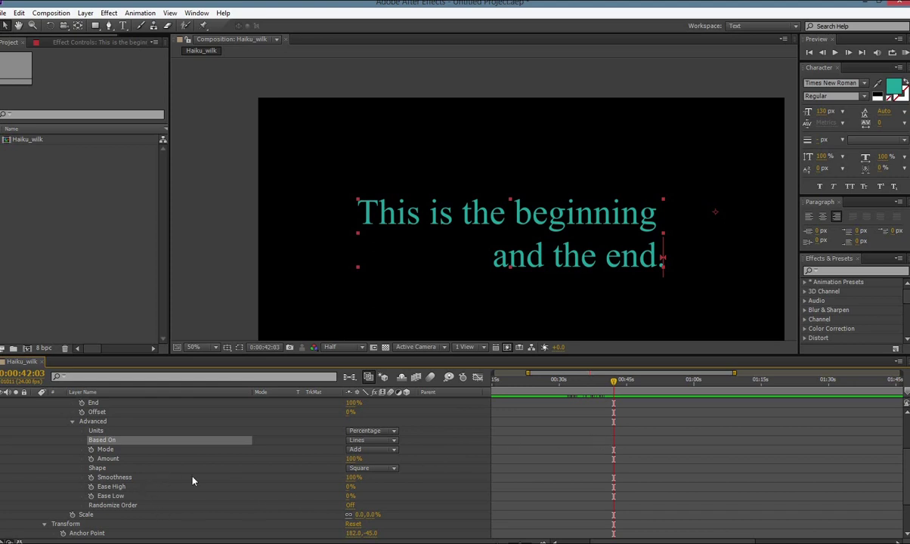
pyautogui.click(354, 480)
pyautogui.write('0')
pyautogui.press('Return')
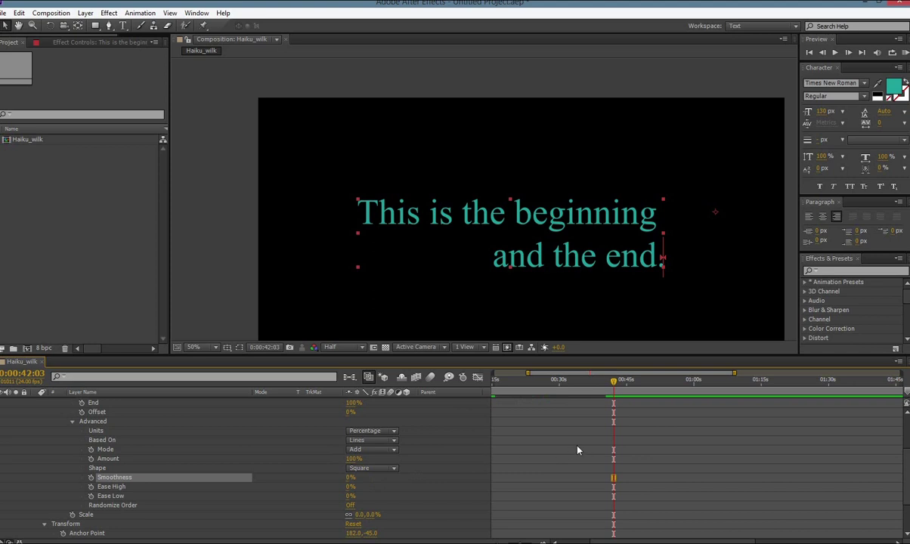
pyautogui.scroll(2, 579, 449)
pyautogui.click(553, 384)
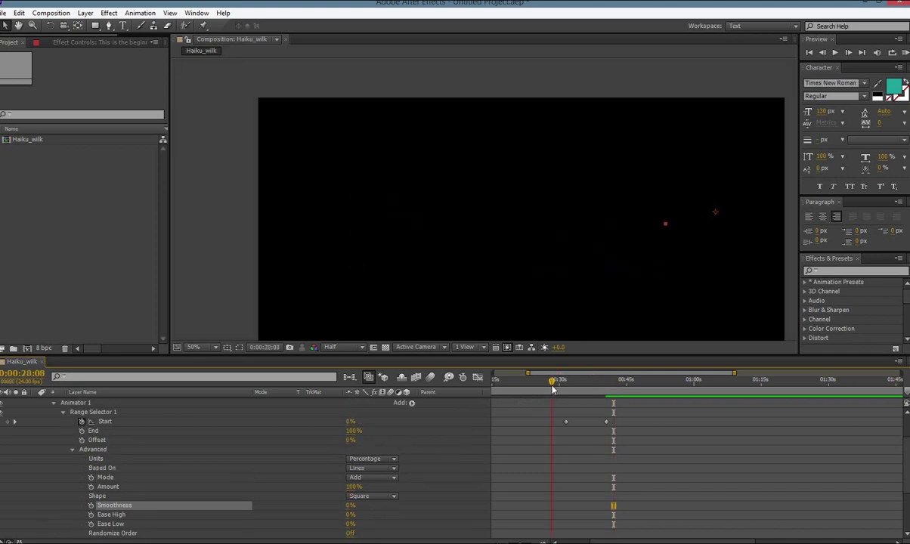
pyautogui.moveTo(554, 384); pyautogui.dragTo(604, 385)
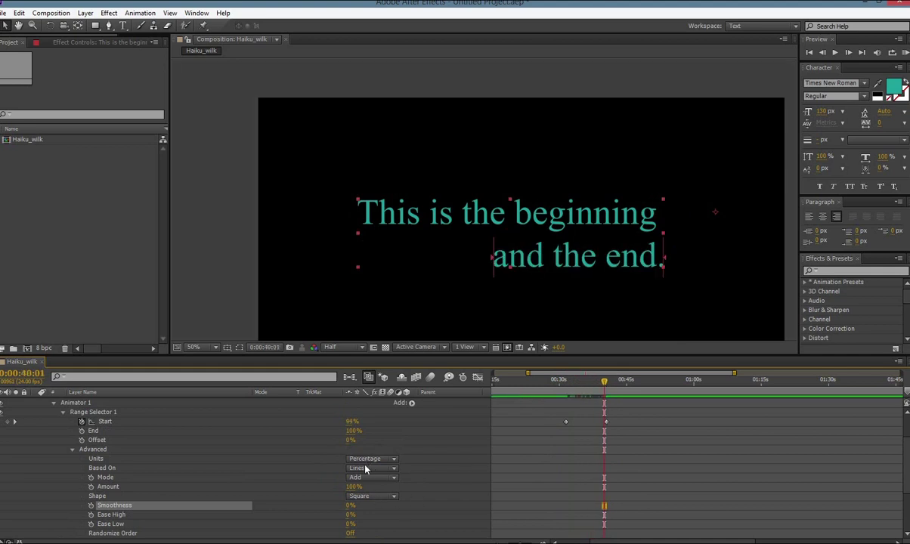
# Step: Base Range Selector 1 on Characters and preview the letter-by-letter reveal of the text
pyautogui.click(365, 469)
pyautogui.click(374, 477)
pyautogui.click(557, 383)
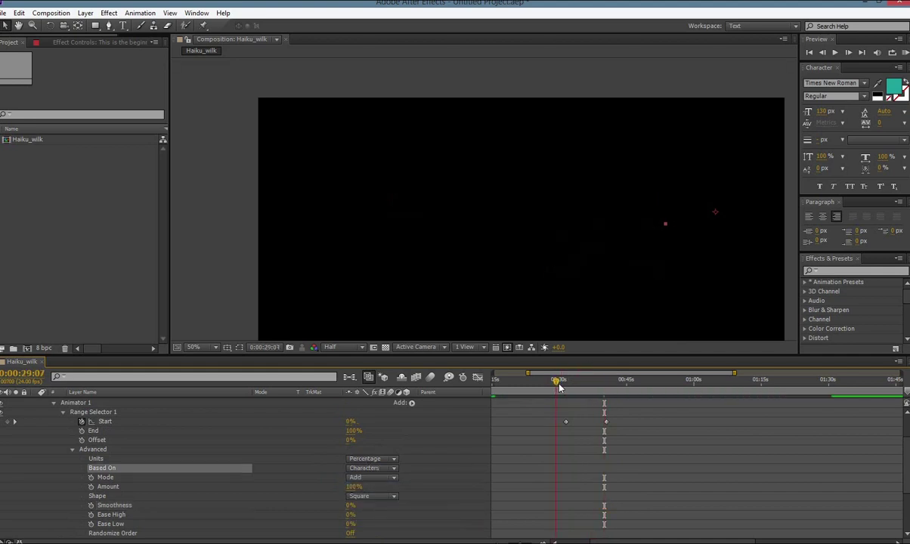
pyautogui.moveTo(559, 387); pyautogui.dragTo(611, 393)
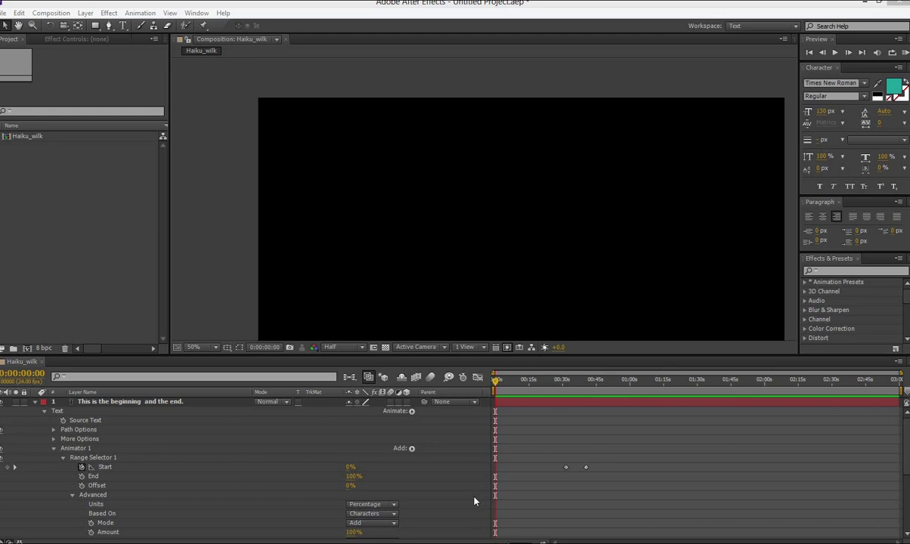
pyautogui.click(527, 381)
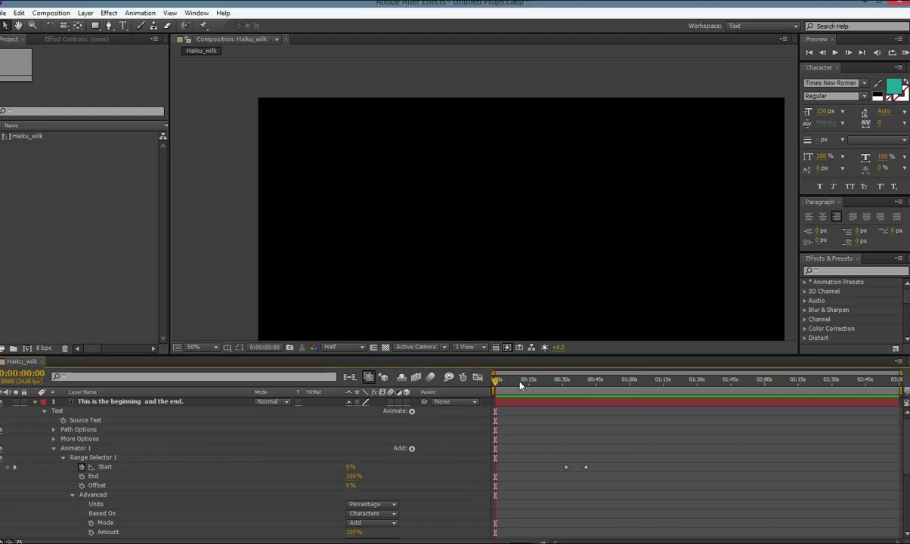
pyautogui.moveTo(538, 387); pyautogui.dragTo(575, 386)
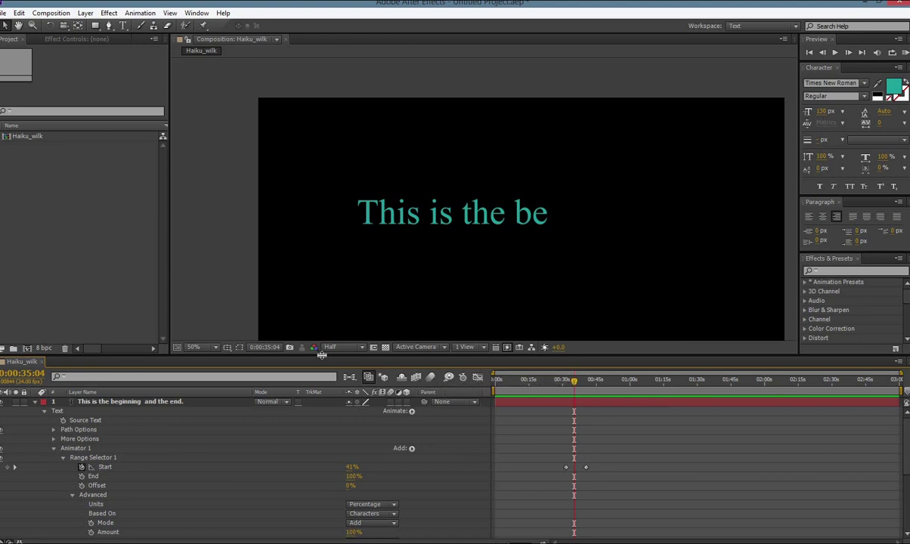
# Step: Import the file audio.wav from the Desktop into the project
pyautogui.doubleClick(85, 186)
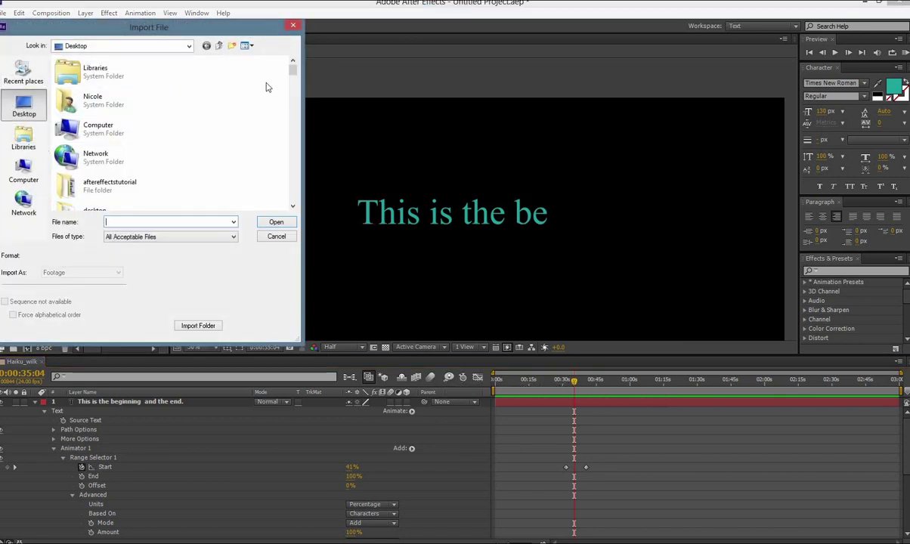
pyautogui.write('audio')
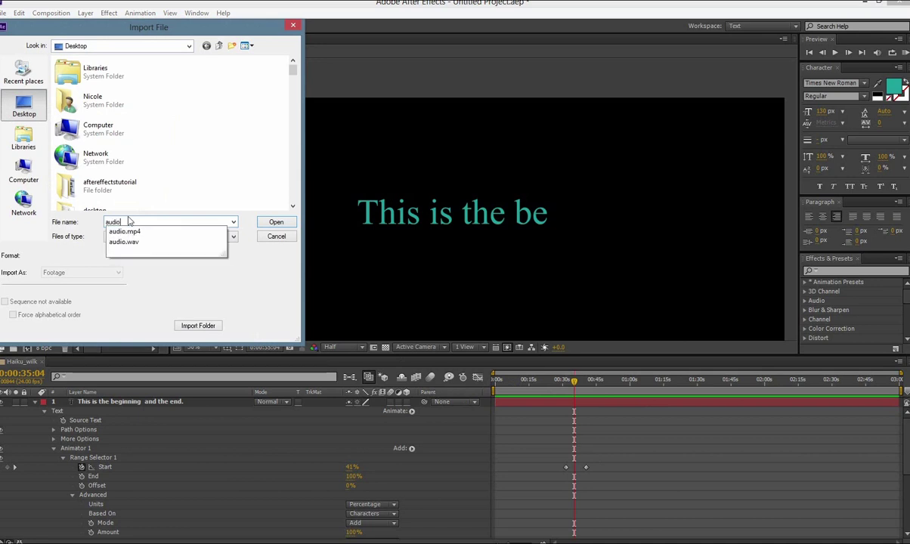
pyautogui.click(143, 242)
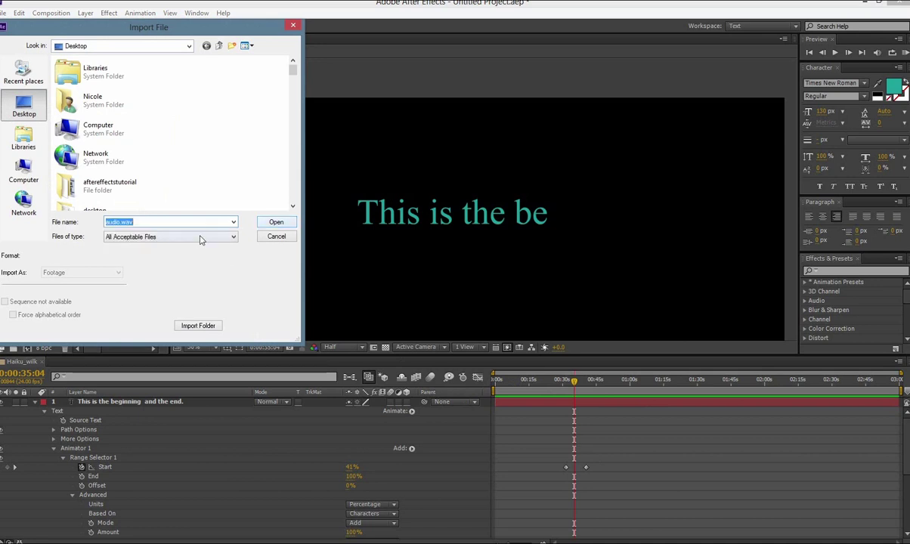
pyautogui.click(274, 225)
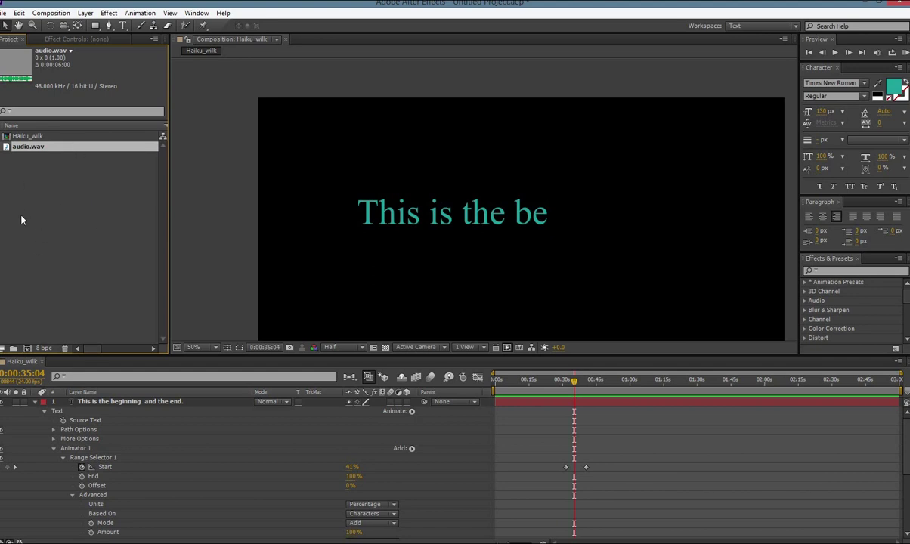
pyautogui.doubleClick(80, 201)
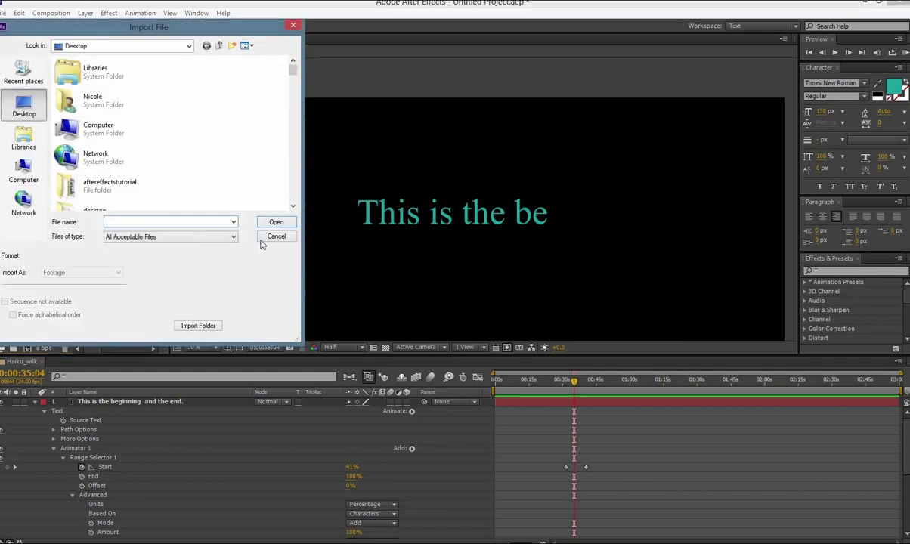
pyautogui.click(275, 236)
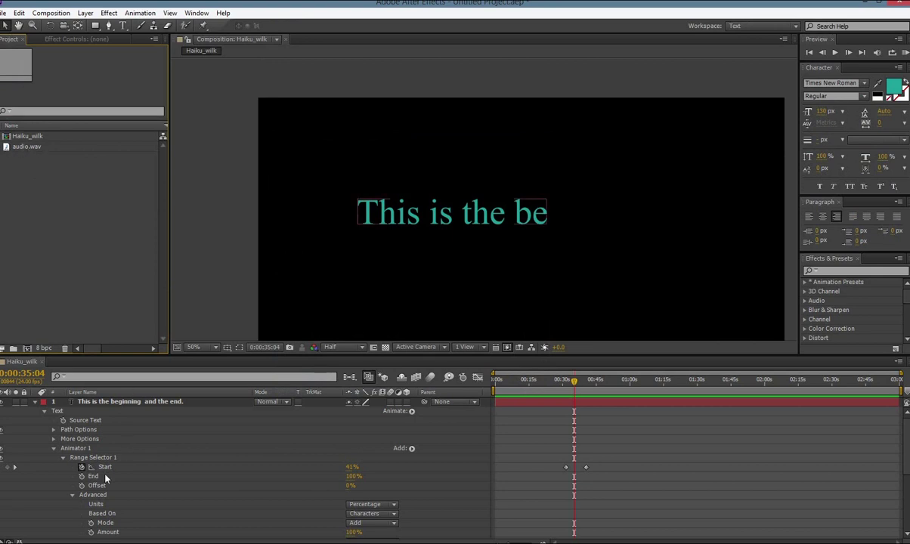
# Step: Collapse the "This is the beginning and the end." layer, add audio.wav beneath the "like so" layer, and toggle its audio off and on
pyautogui.click(35, 403)
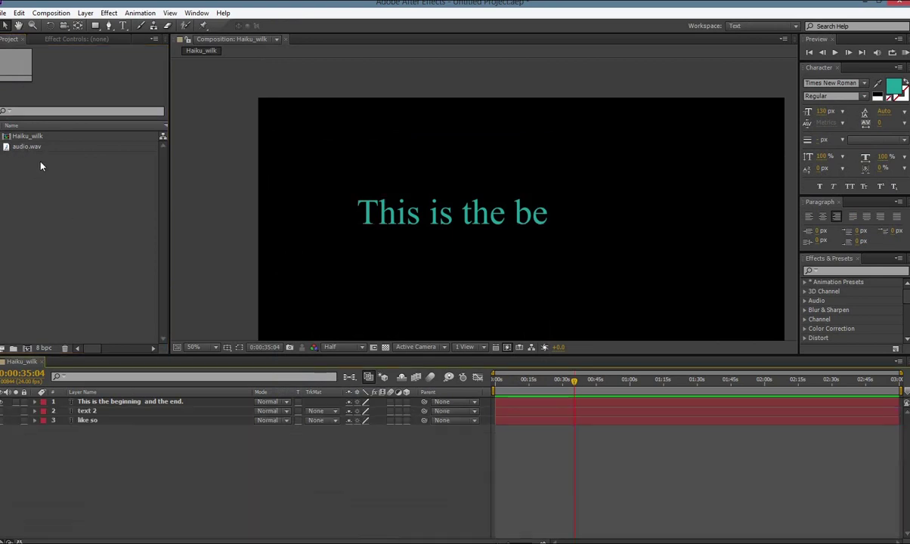
pyautogui.moveTo(26, 147); pyautogui.dragTo(129, 487)
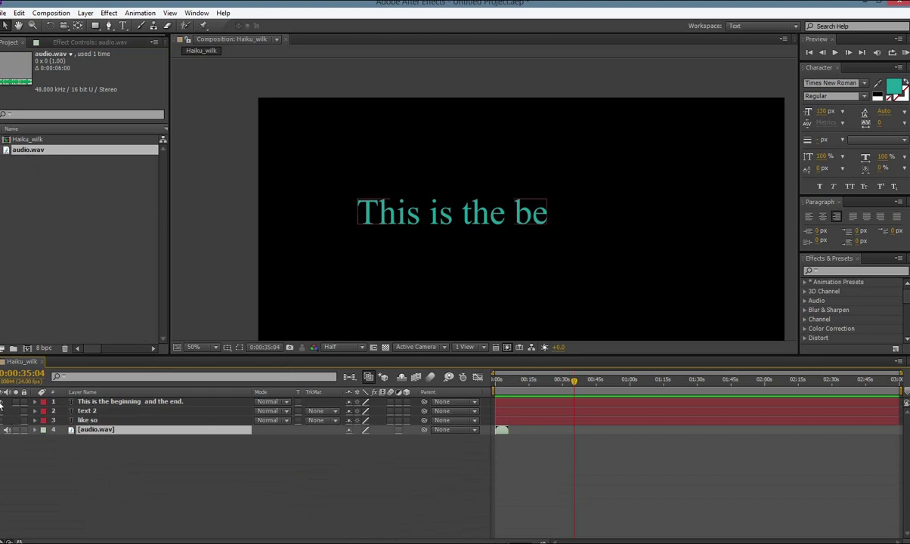
pyautogui.click(7, 432)
pyautogui.click(7, 431)
# Step: Change the audio.wav layer's label color, trying Green before settling on Cyan
pyautogui.click(44, 429)
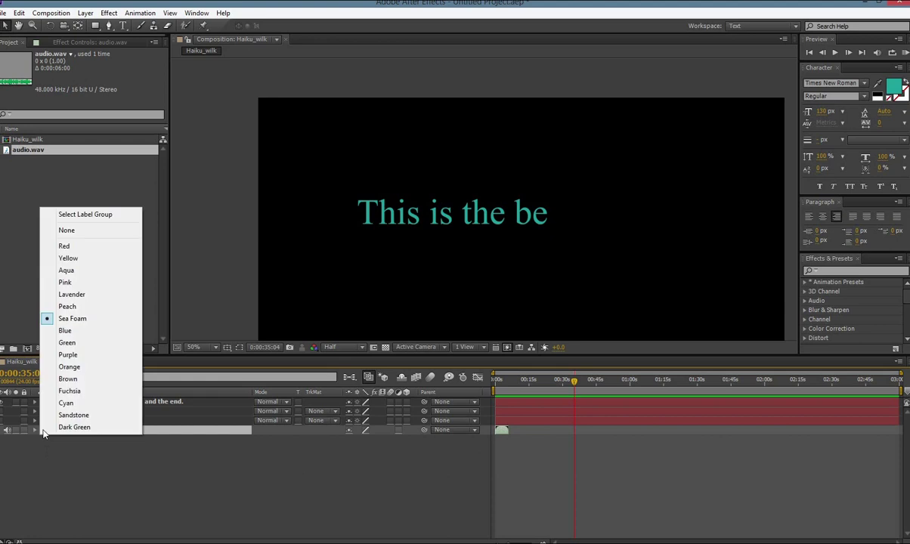
pyautogui.click(69, 344)
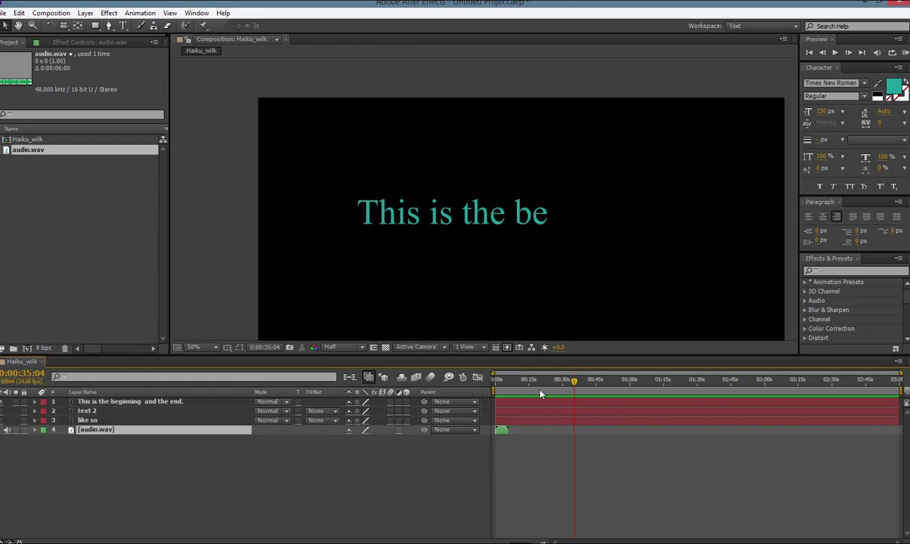
pyautogui.click(44, 429)
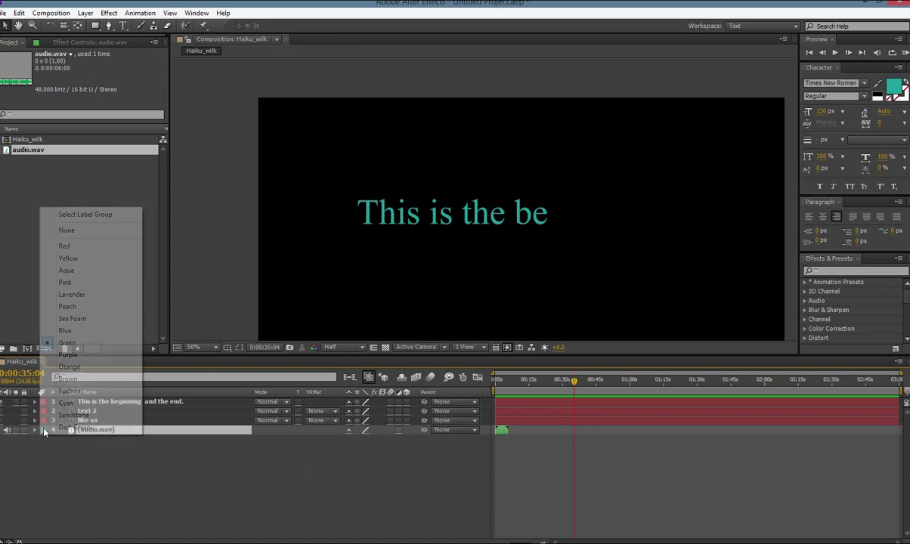
pyautogui.click(76, 344)
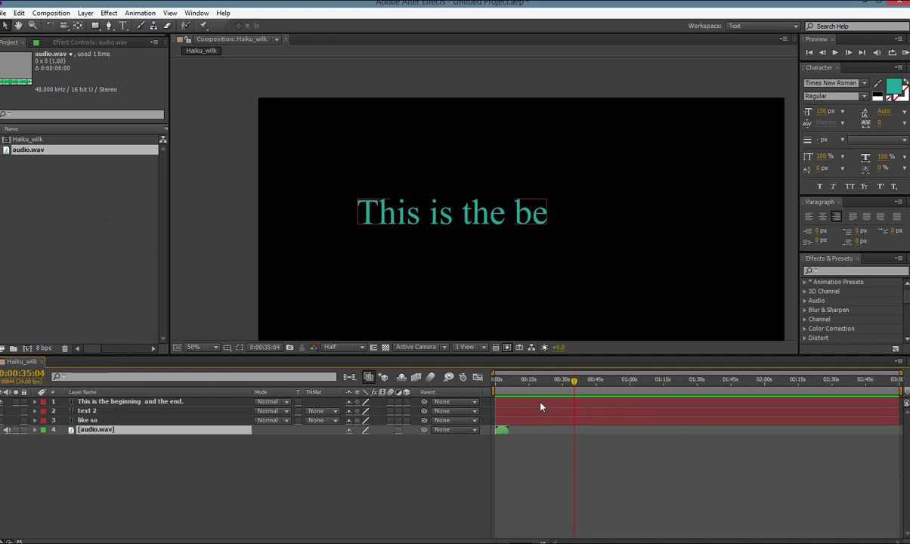
pyautogui.click(44, 429)
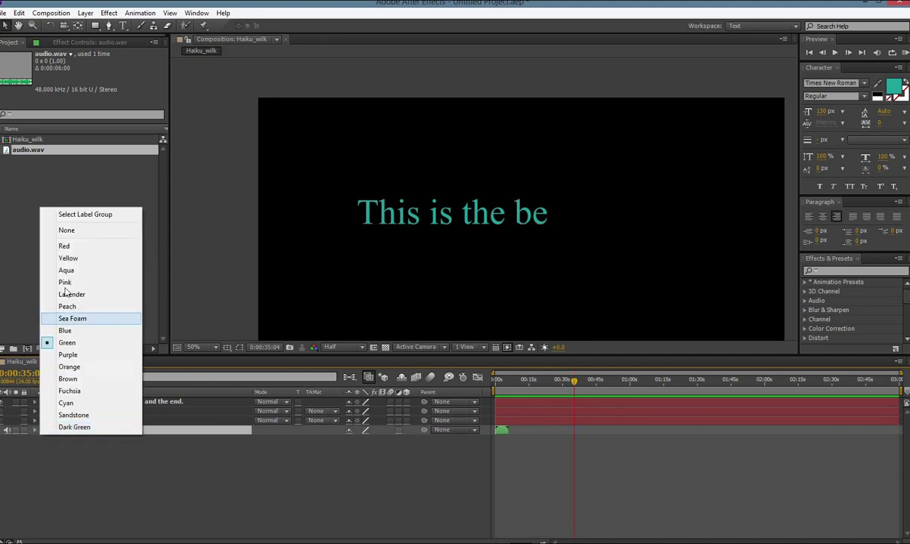
pyautogui.click(75, 406)
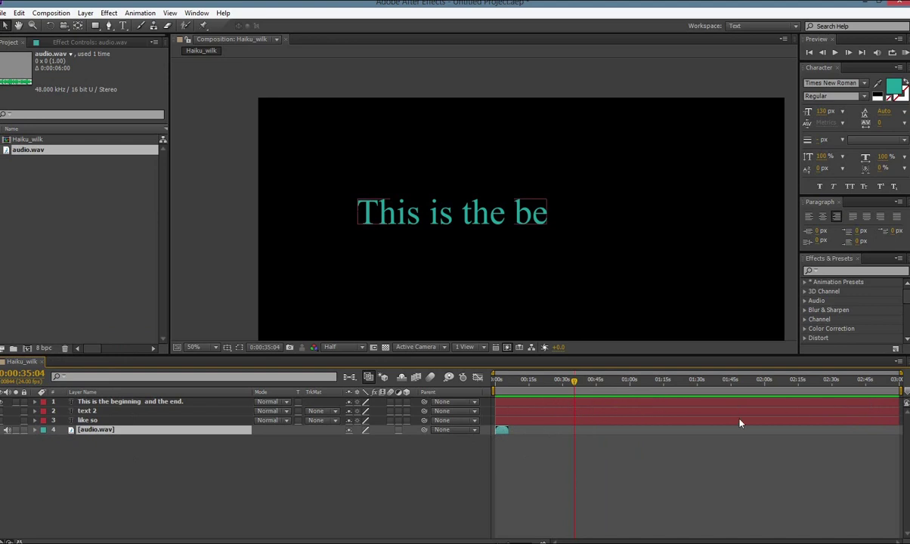
# Step: Play the composition briefly from its beginning to preview the audio.wav layer
pyautogui.click(495, 384)
pyautogui.press('space')
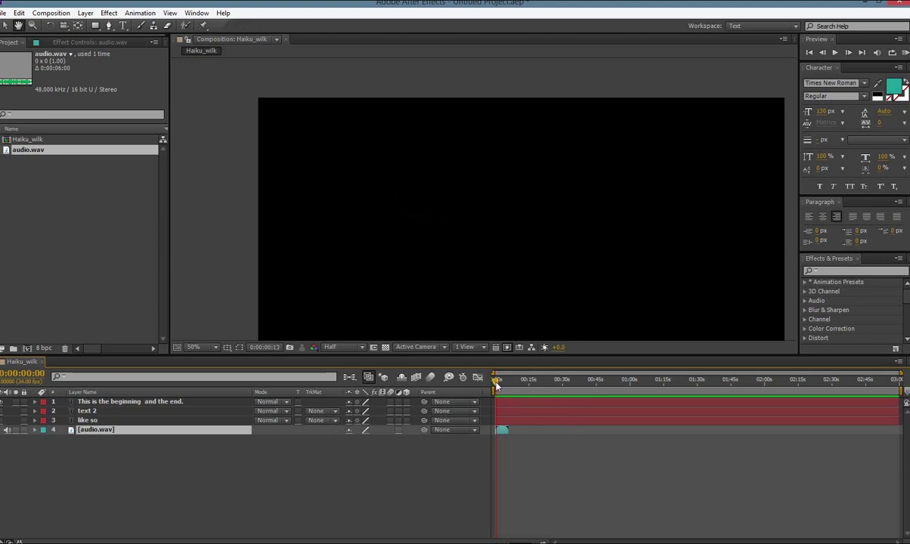
pyautogui.press('space')
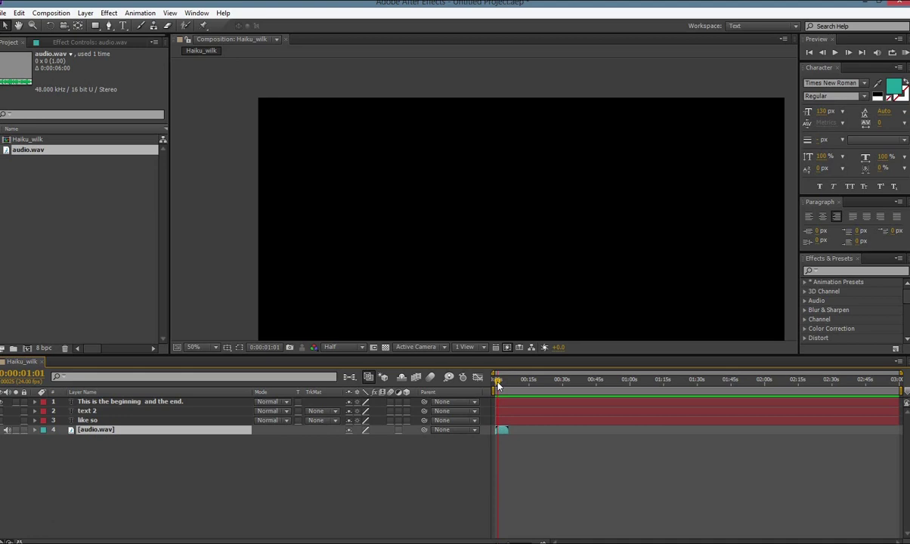
# Step: Expand the "This is the beginning and the end." layer's properties and move the current time to its first Start keyframe at 0:00:31:12
pyautogui.moveTo(498, 385)
pyautogui.mouseDown()
pyautogui.moveTo(505, 382)
pyautogui.moveTo(494, 383)
pyautogui.mouseUp()
pyautogui.click(34, 402)
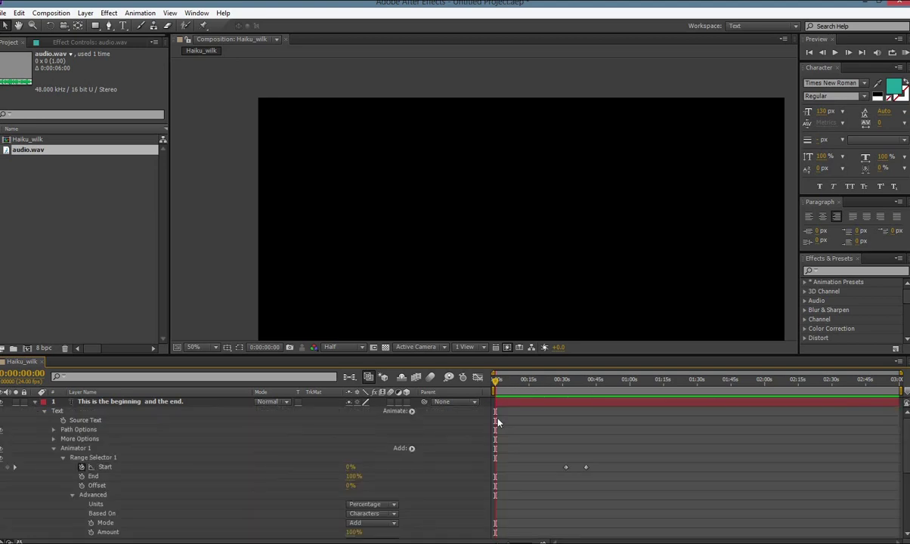
pyautogui.moveTo(551, 381); pyautogui.dragTo(568, 391)
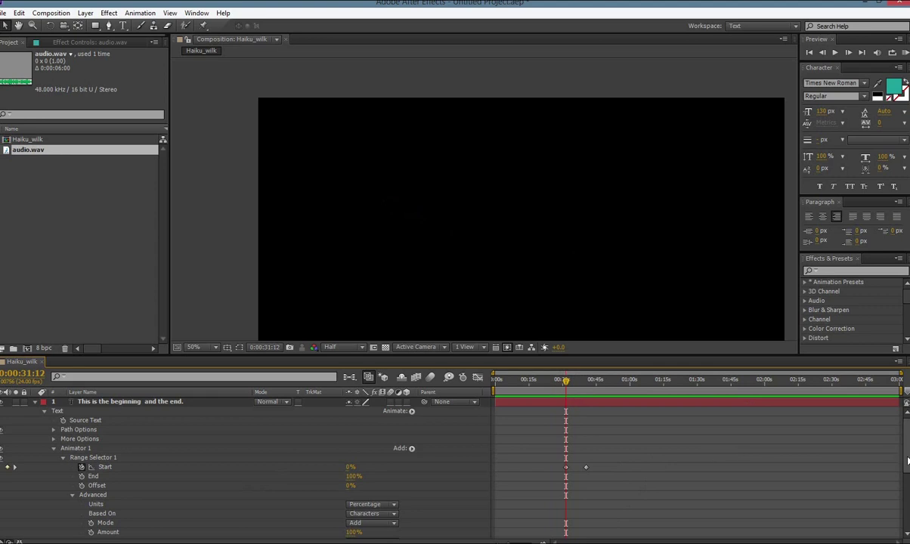
pyautogui.moveTo(908, 460); pyautogui.dragTo(907, 480)
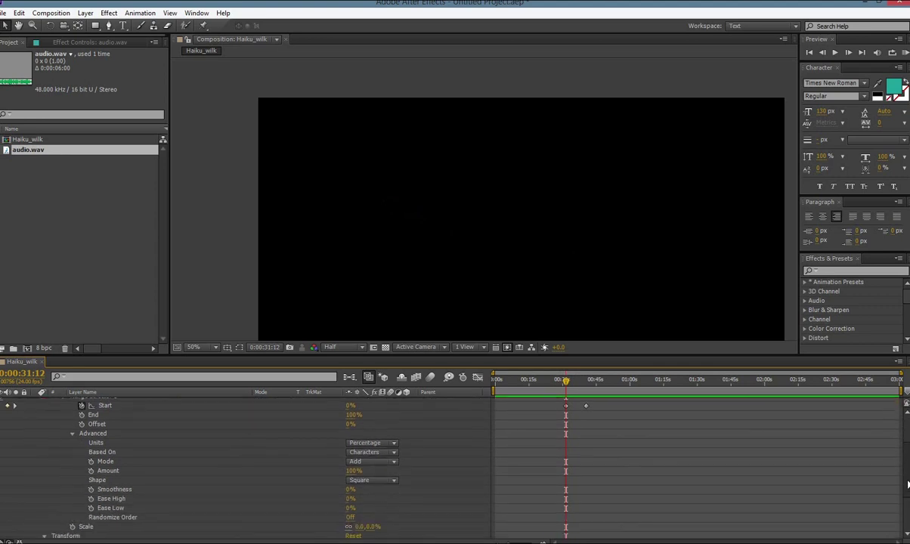
pyautogui.scroll(3, 606, 435)
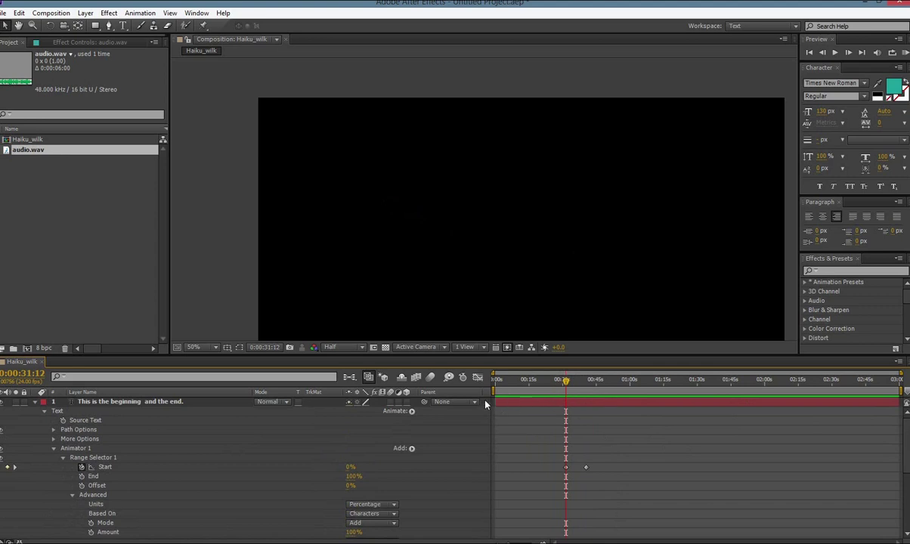
# Step: Trim the "This is the beginning and the end." layer to run from about 18 seconds to about 42 seconds, just past its last Start keyframe
pyautogui.click(505, 401)
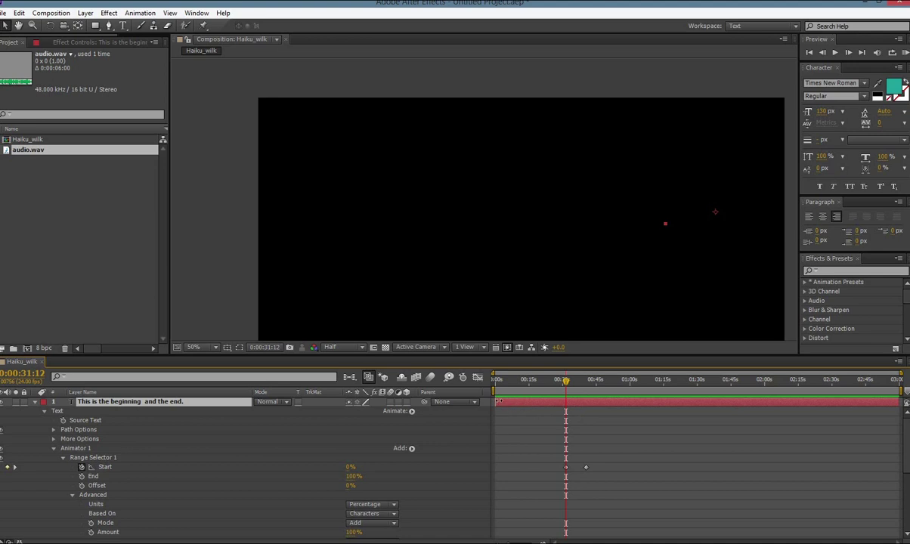
pyautogui.moveTo(498, 402); pyautogui.dragTo(607, 406)
pyautogui.moveTo(566, 380)
pyautogui.mouseDown()
pyautogui.moveTo(593, 387)
pyautogui.moveTo(564, 390)
pyautogui.moveTo(577, 388)
pyautogui.mouseUp()
pyautogui.click(572, 377)
pyautogui.hotkey('ctrl', 'z')
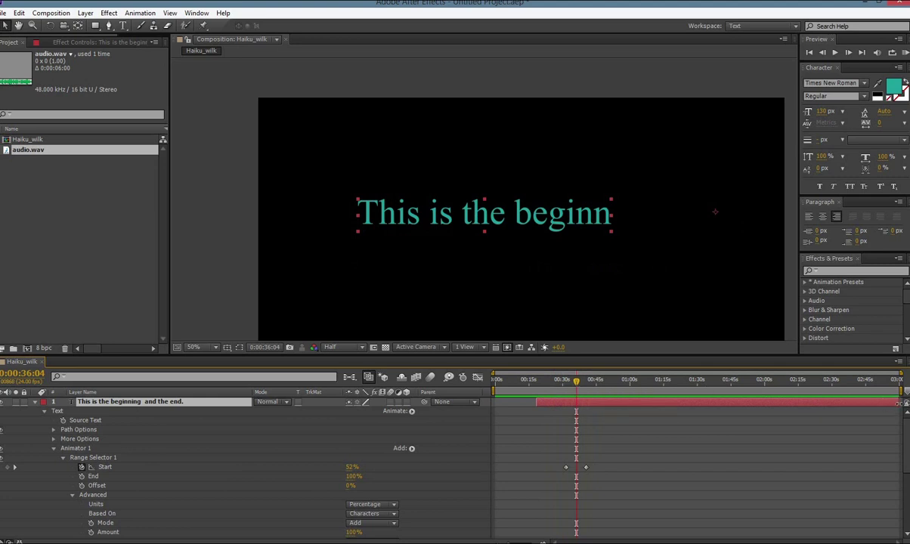
pyautogui.moveTo(884, 402); pyautogui.dragTo(588, 414)
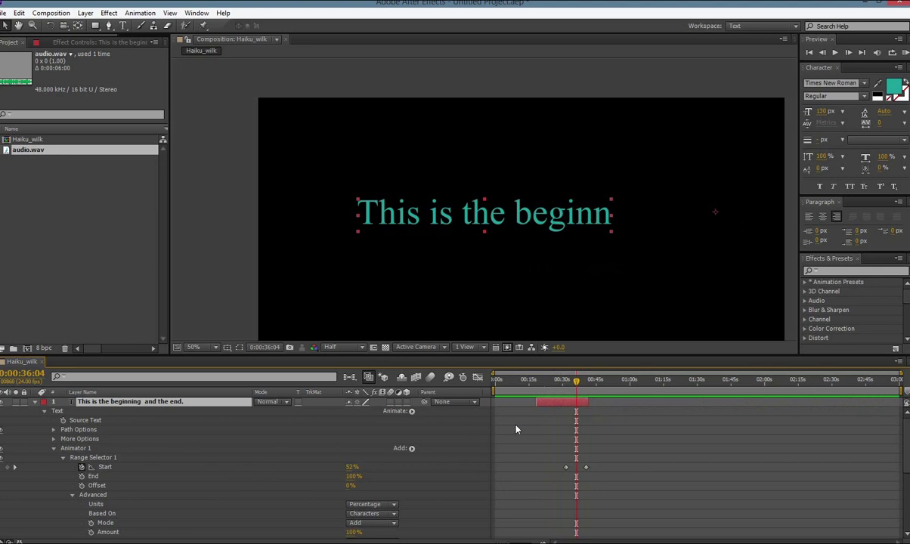
# Step: Retrim the text layer to about 28–43 seconds, enclosing both Start keyframes, and scrub through the letter reveal to 0:00:37:21
pyautogui.scroll(-3, 854, 442)
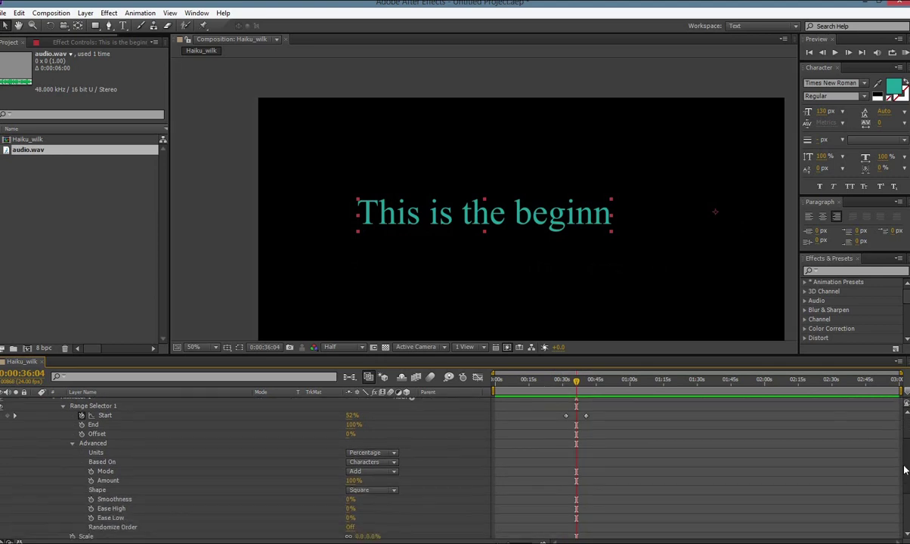
pyautogui.scroll(-3, 905, 470)
pyautogui.scroll(5, 907, 450)
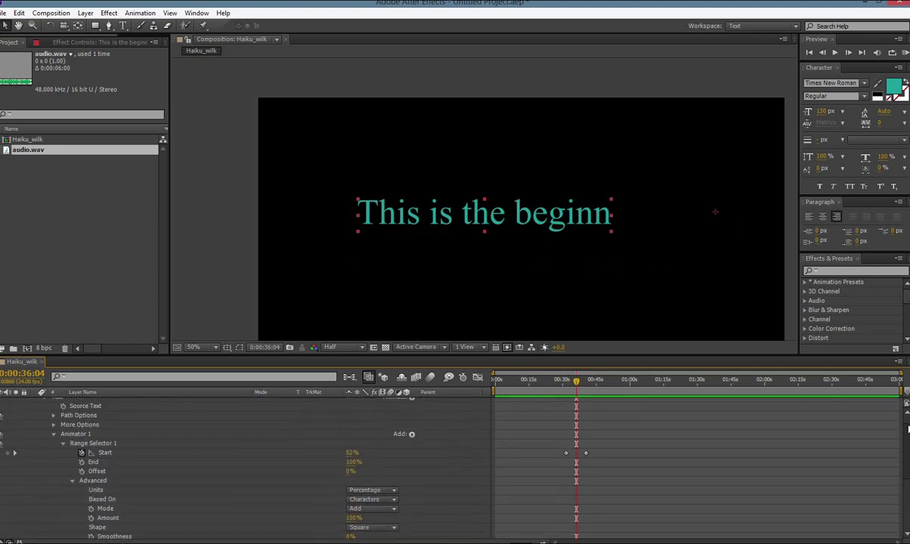
pyautogui.scroll(2, 906, 429)
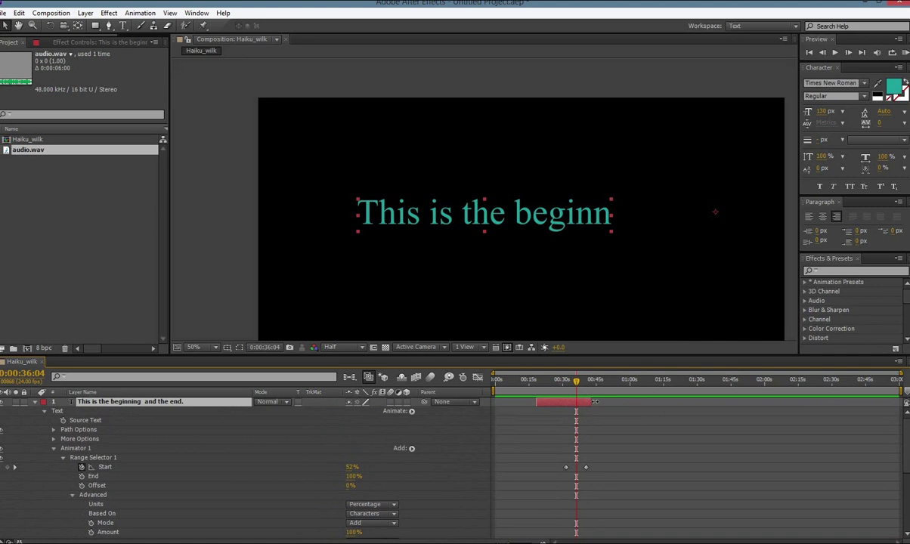
pyautogui.moveTo(534, 401); pyautogui.dragTo(572, 390)
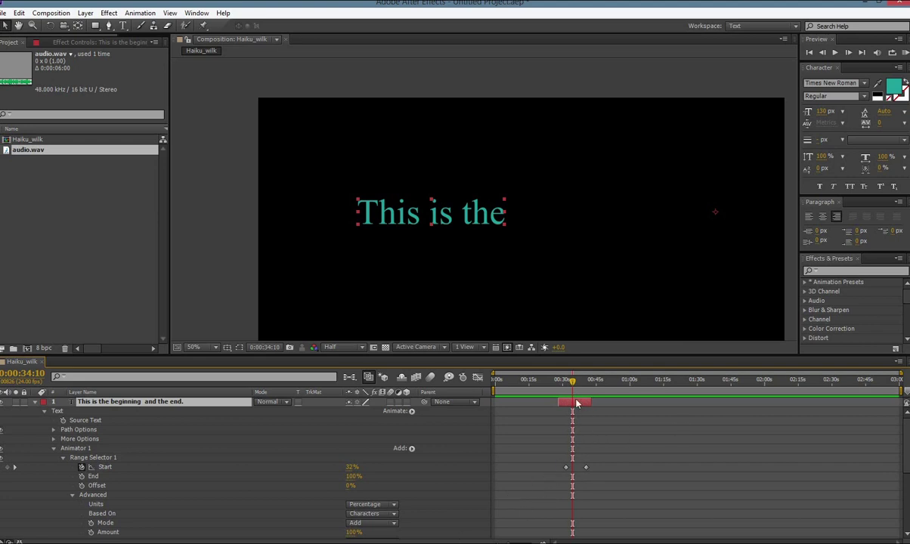
pyautogui.moveTo(574, 383); pyautogui.dragTo(581, 387)
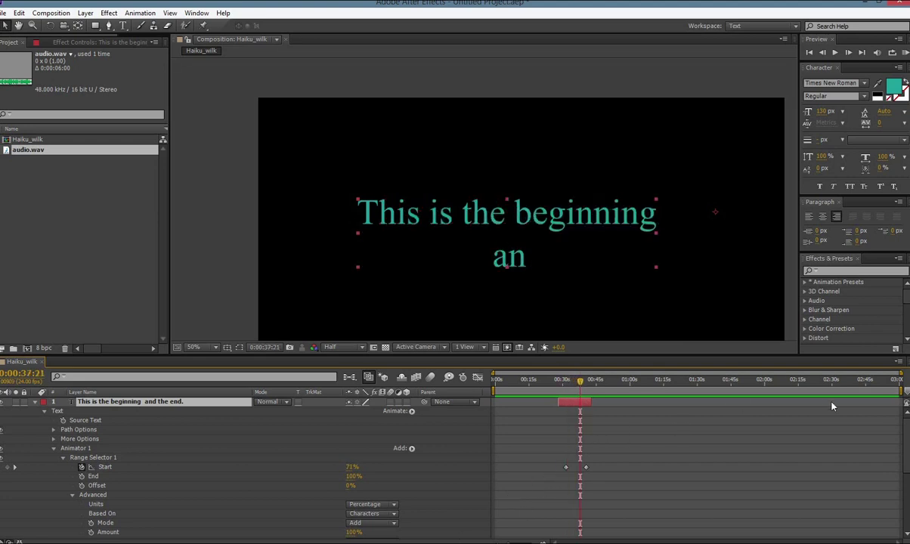
# Step: Collapse the text layer, shift audio.wav to begin shortly after 32 seconds, and set the current time to 0:00:32:00
pyautogui.click(34, 403)
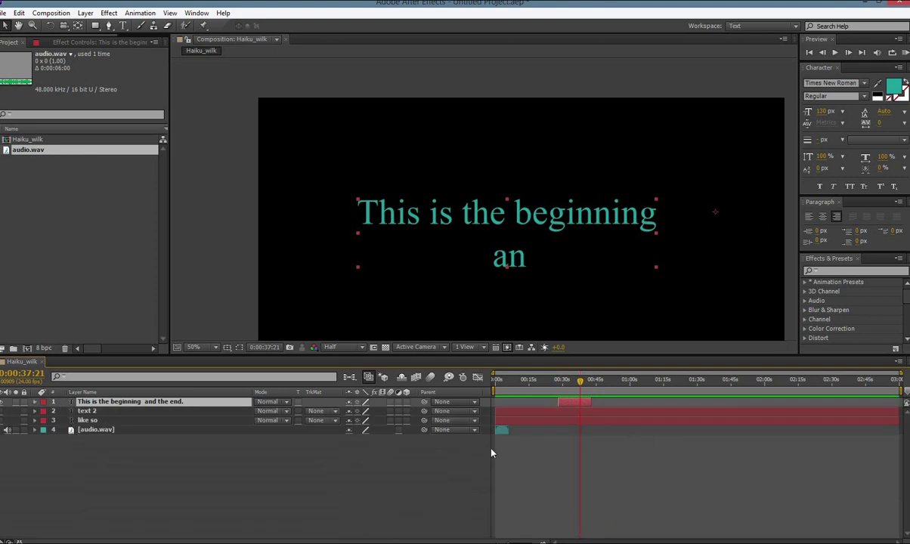
pyautogui.moveTo(501, 431); pyautogui.dragTo(577, 434)
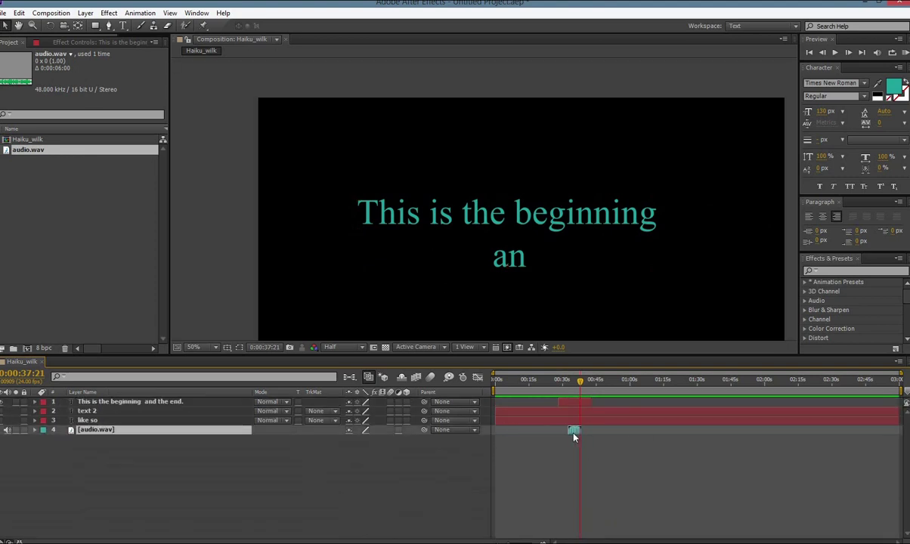
pyautogui.moveTo(566, 385)
pyautogui.mouseDown()
pyautogui.moveTo(584, 390)
pyautogui.moveTo(569, 396)
pyautogui.mouseUp()
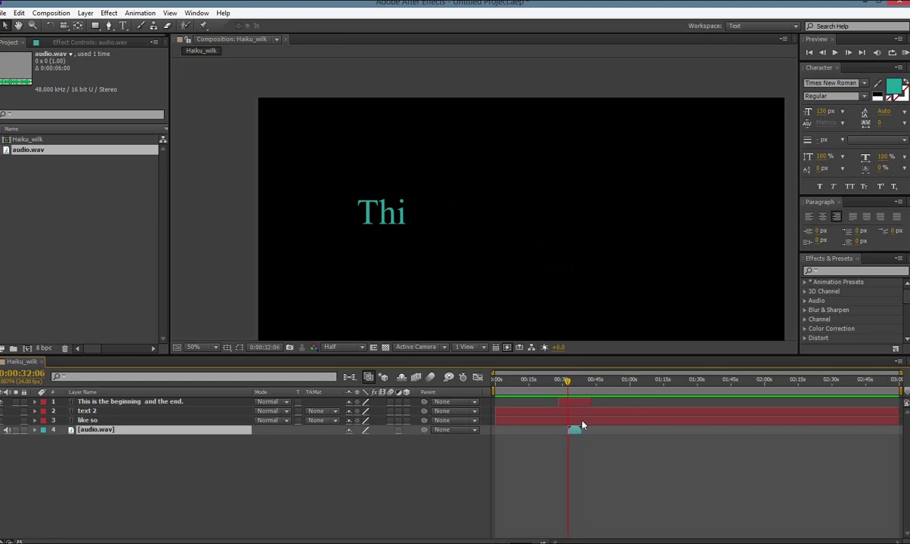
pyautogui.press('=')
pyautogui.press('=')
pyautogui.press('=')
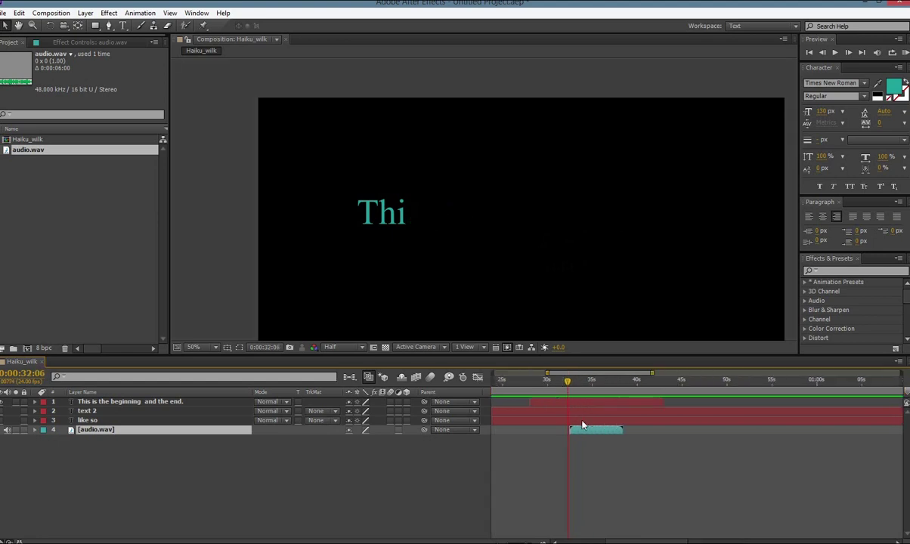
pyautogui.moveTo(569, 382)
pyautogui.mouseDown()
pyautogui.moveTo(602, 389)
pyautogui.moveTo(524, 393)
pyautogui.moveTo(563, 396)
pyautogui.mouseUp()
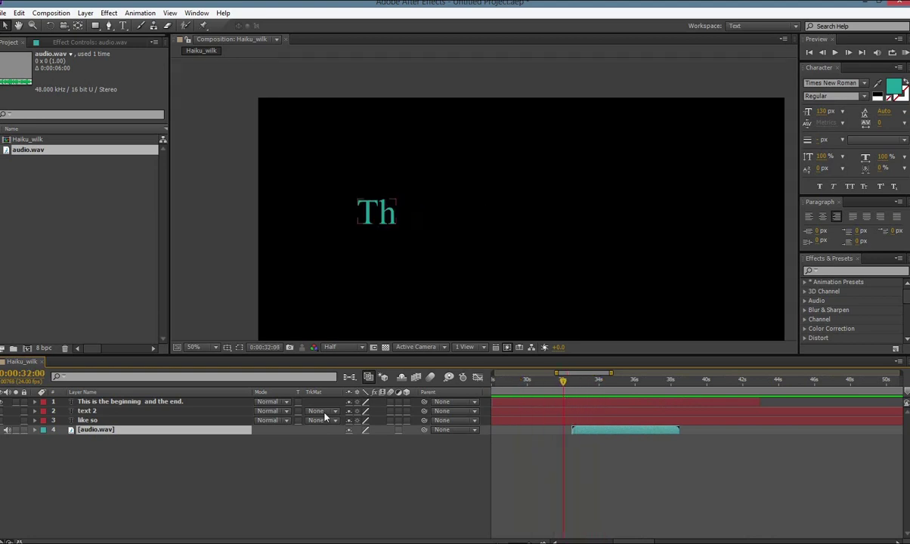
# Step: Move audio.wav above the "This is the beginning and the end." layer and expand the text layer's properties beneath it
pyautogui.click(35, 402)
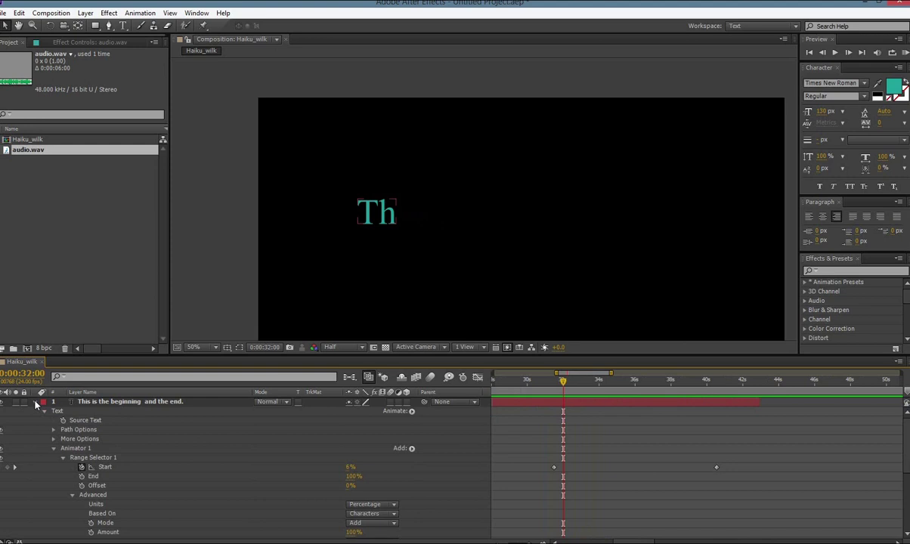
pyautogui.click(35, 401)
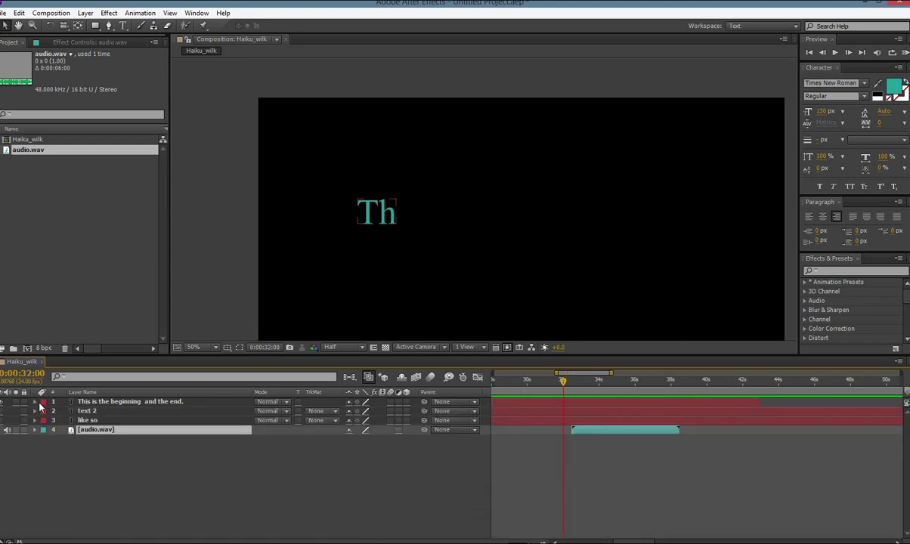
pyautogui.moveTo(90, 437); pyautogui.dragTo(86, 398)
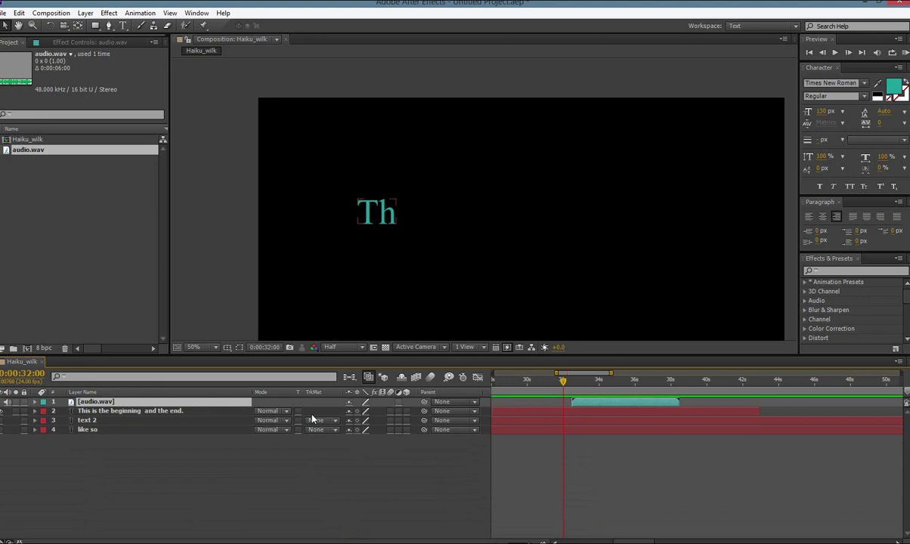
pyautogui.click(35, 412)
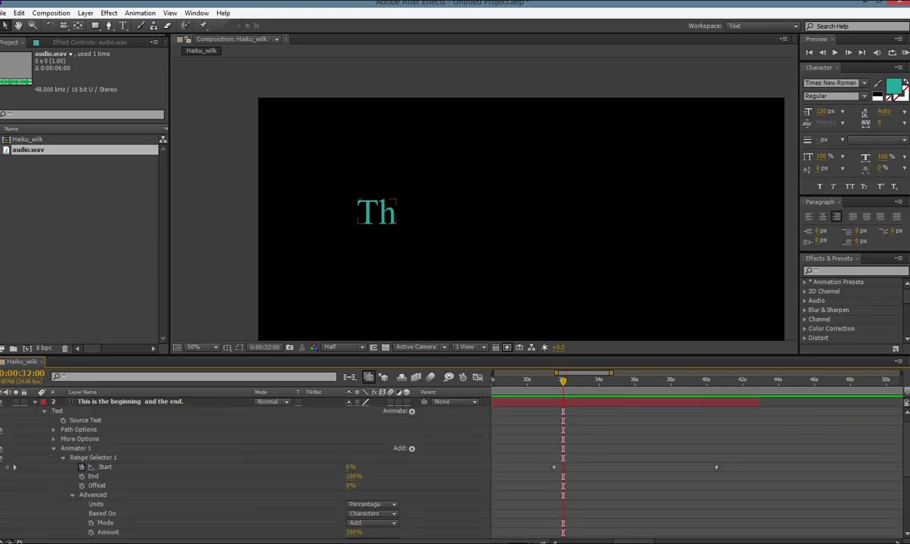
pyautogui.moveTo(908, 439); pyautogui.dragTo(908, 409)
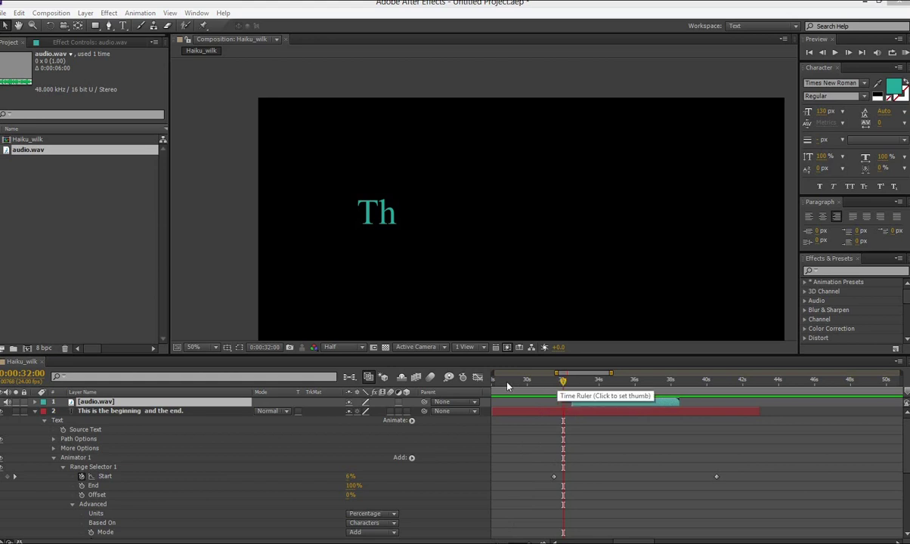
# Step: Try out three composition markers between about 32 and 35 seconds, and delete all of them
pyautogui.moveTo(564, 383); pyautogui.dragTo(618, 383)
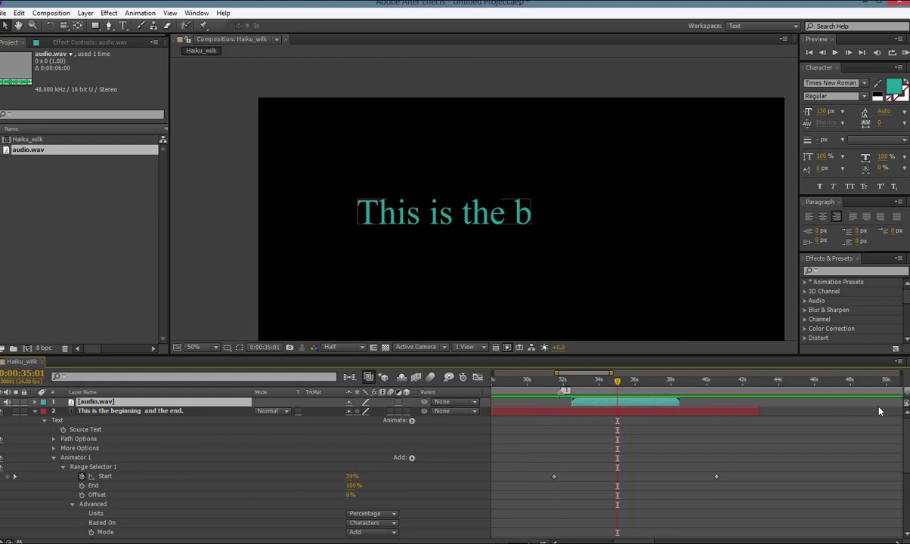
pyautogui.moveTo(906, 392); pyautogui.dragTo(584, 402)
pyautogui.moveTo(907, 391); pyautogui.dragTo(611, 393)
pyautogui.rightClick(610, 393)
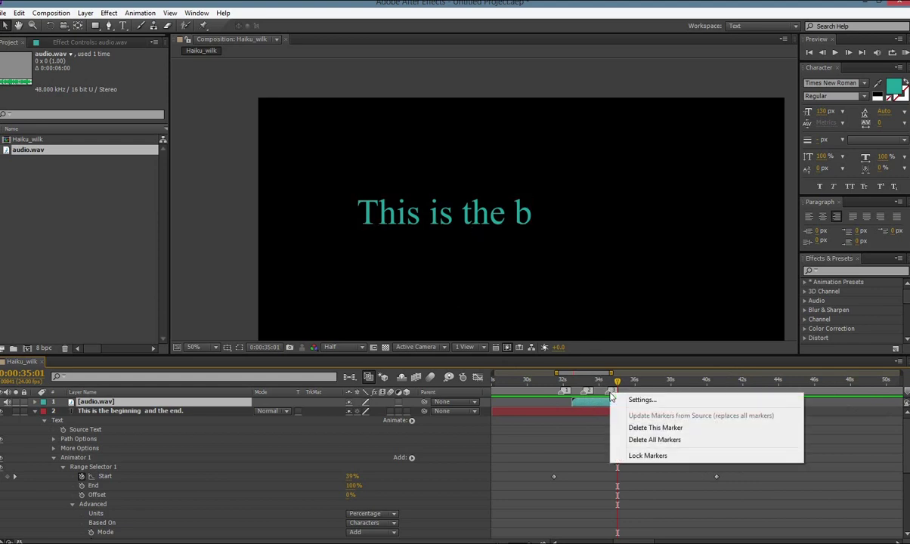
pyautogui.click(642, 439)
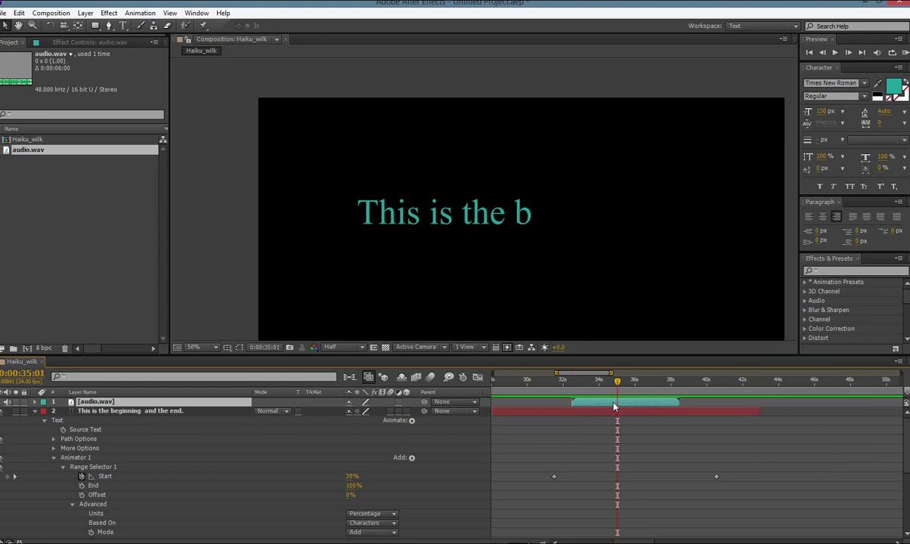
# Step: Try nudging audio.wav slightly earlier and placing three layer markers on it, at 0:00:35:01, about 36 seconds and 0:00:33:08
pyautogui.moveTo(614, 406)
pyautogui.mouseDown()
pyautogui.moveTo(705, 421)
pyautogui.moveTo(576, 416)
pyautogui.moveTo(612, 416)
pyautogui.mouseUp()
pyautogui.press('KP_Multiply')
pyautogui.click(636, 385)
pyautogui.press('KP_Multiply')
pyautogui.click(588, 386)
pyautogui.press('KP_Multiply')
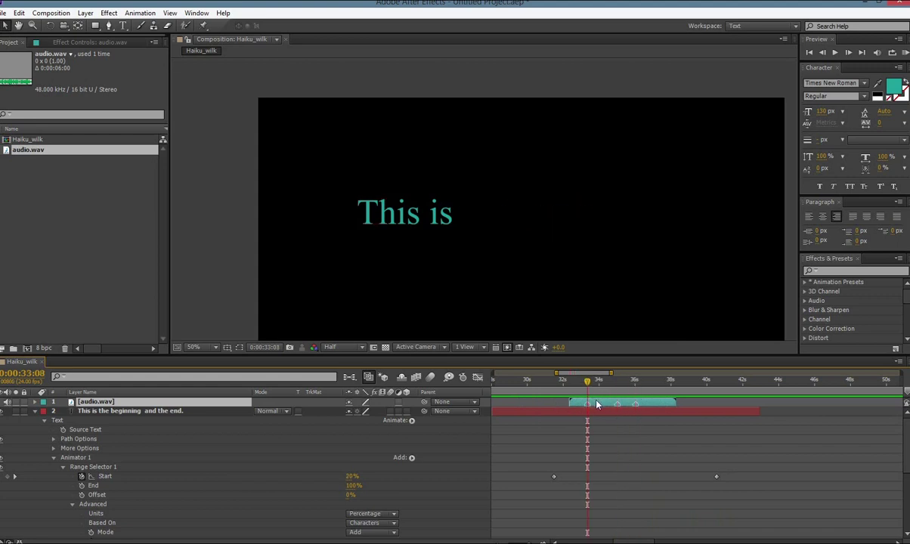
# Step: Shift audio.wav to start at about 32 seconds and preview its audio from 0:00:32:02 while adding four layer markers
pyautogui.moveTo(593, 401)
pyautogui.mouseDown()
pyautogui.moveTo(548, 402)
pyautogui.moveTo(650, 406)
pyautogui.moveTo(597, 407)
pyautogui.moveTo(561, 382)
pyautogui.moveTo(569, 386)
pyautogui.mouseUp()
pyautogui.press('k')
pyautogui.press('k')
pyautogui.press('j')
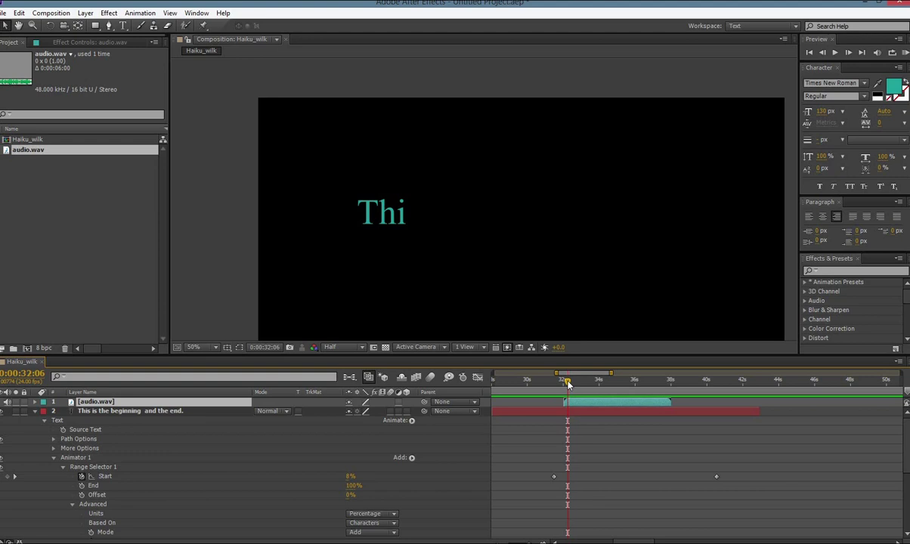
pyautogui.moveTo(568, 385); pyautogui.dragTo(565, 388)
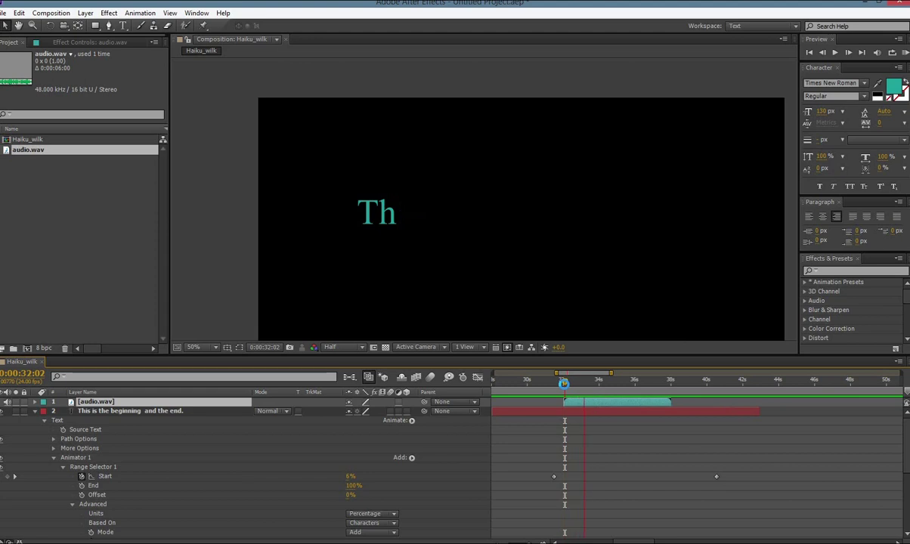
pyautogui.press('KP_Decimal')
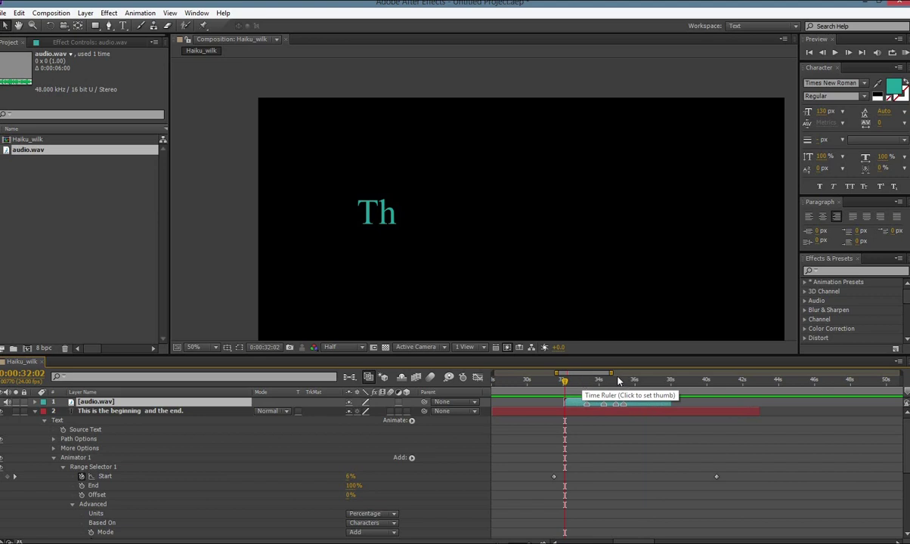
# Step: Inspect the first audio.wav marker in the timeline up close and preview the audio around 0:00:33:07
pyautogui.click(575, 385)
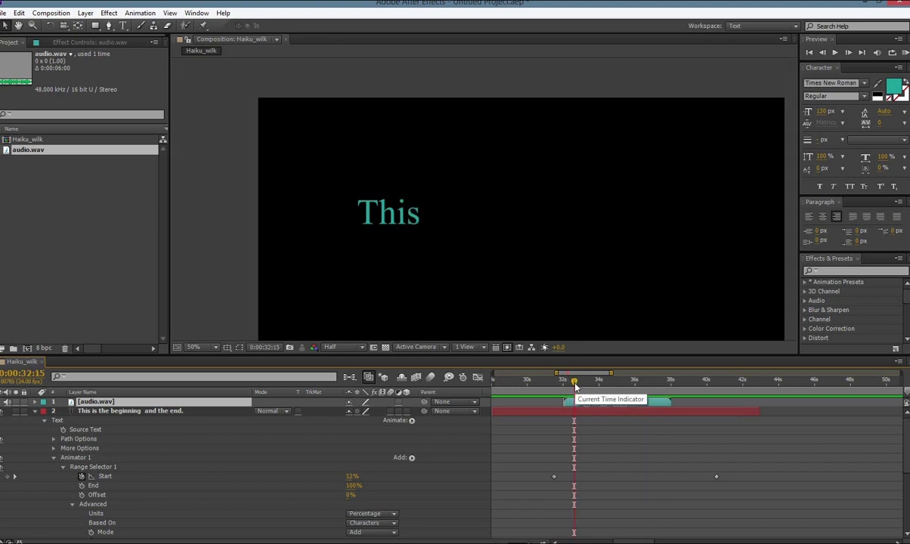
pyautogui.press('=')
pyautogui.press('=')
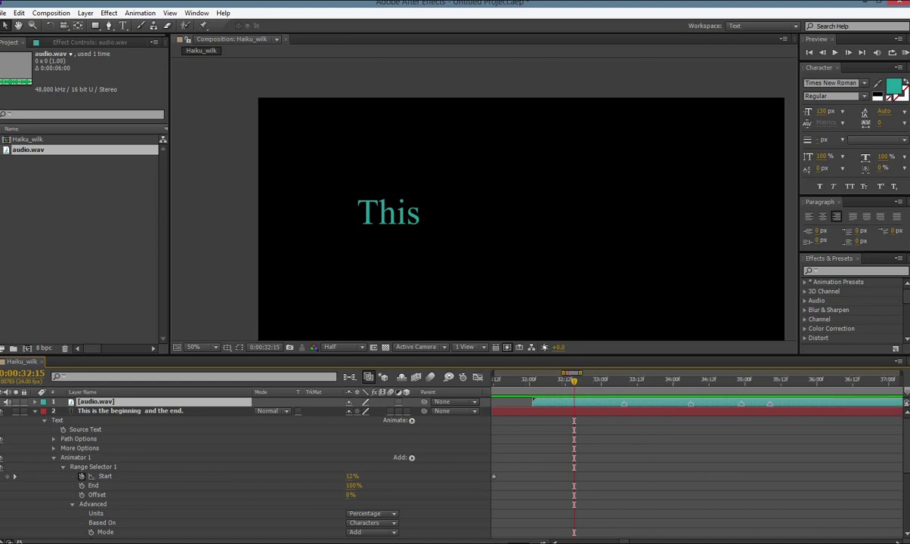
pyautogui.hscroll(1, 696, 463)
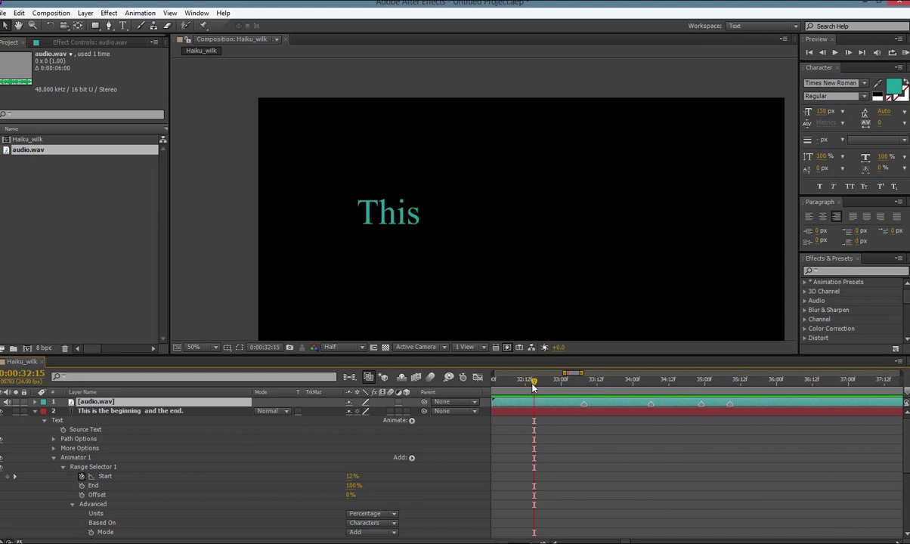
pyautogui.moveTo(526, 389); pyautogui.dragTo(580, 387)
pyautogui.click(505, 387)
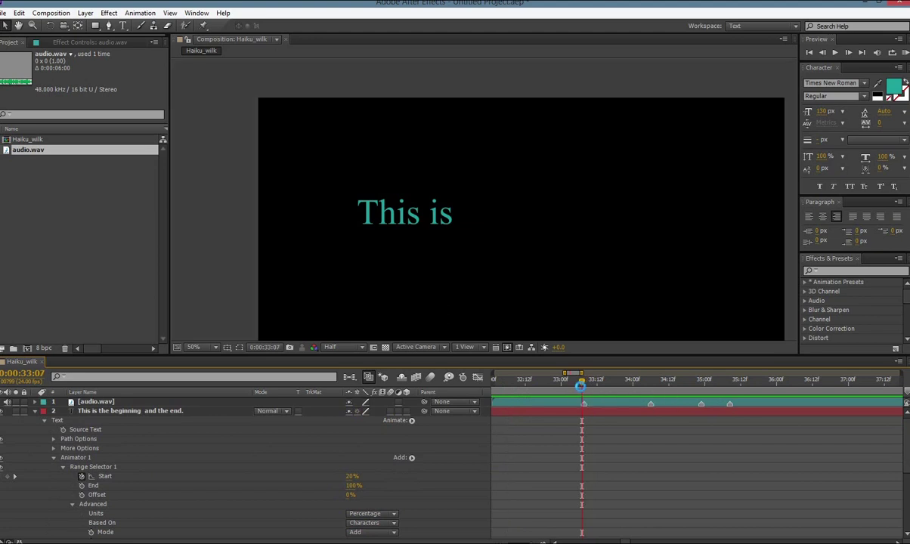
pyautogui.press('KP_Decimal')
# Step: Move the first audio.wav marker earlier to 0:00:33:02 and preview the audio from there
pyautogui.moveTo(582, 384); pyautogui.dragTo(566, 383)
pyautogui.press('KP_Decimal')
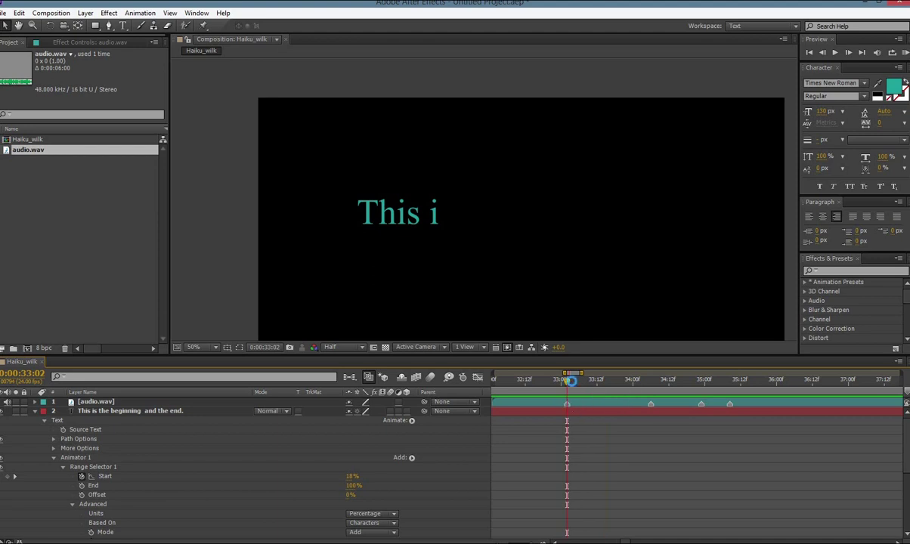
pyautogui.click(574, 383)
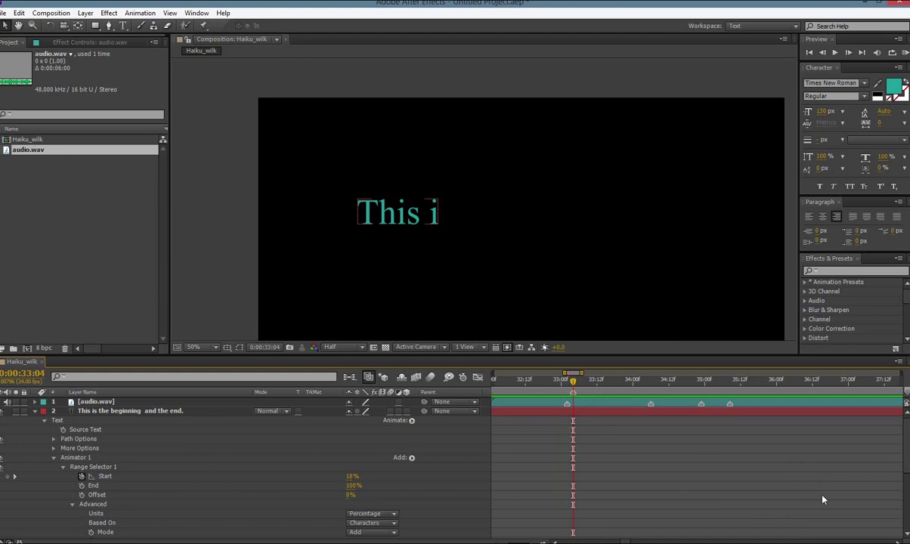
# Step: Add two layer markers to audio.wav at 0:00:33:05 and 0:00:33:07 while previewing the audio just after the first marker
pyautogui.click(581, 406)
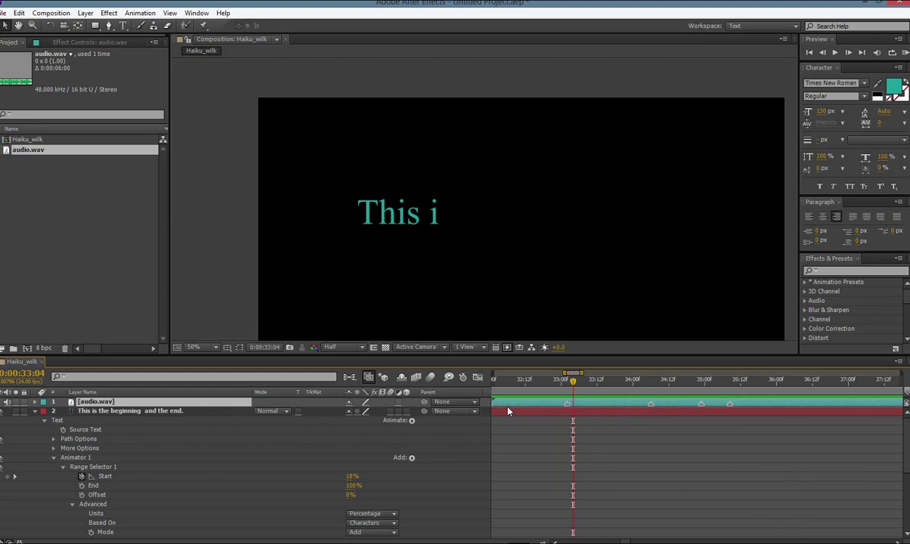
pyautogui.click(585, 389)
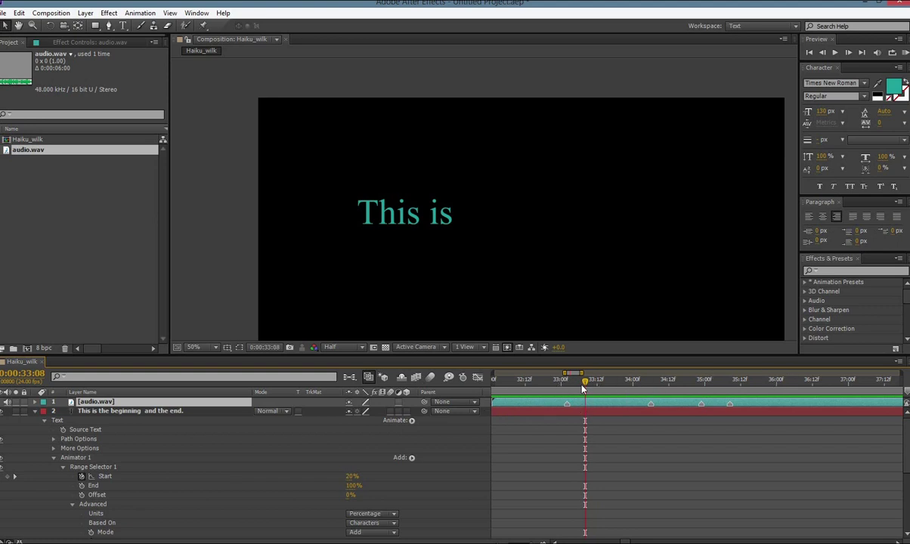
pyautogui.press('pageup')
pyautogui.press('pageup')
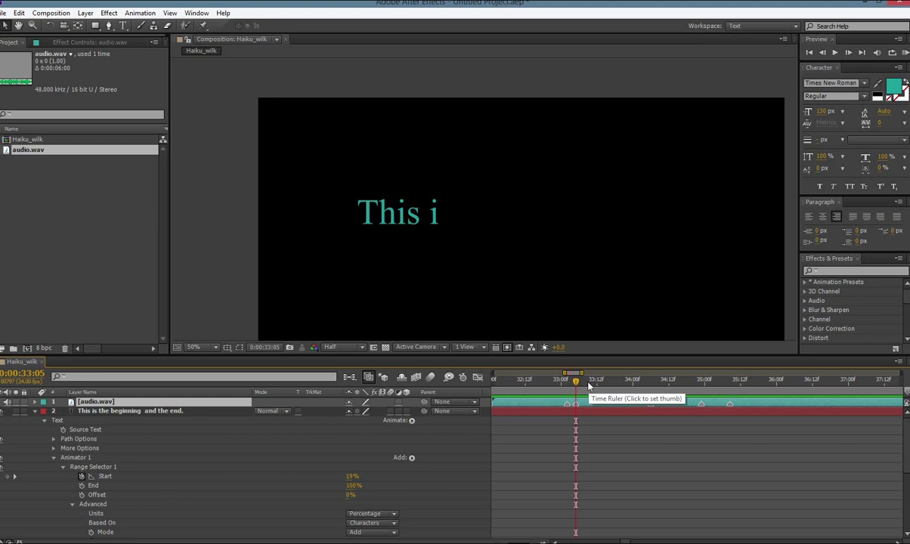
pyautogui.click(586, 386)
pyautogui.press('pageup')
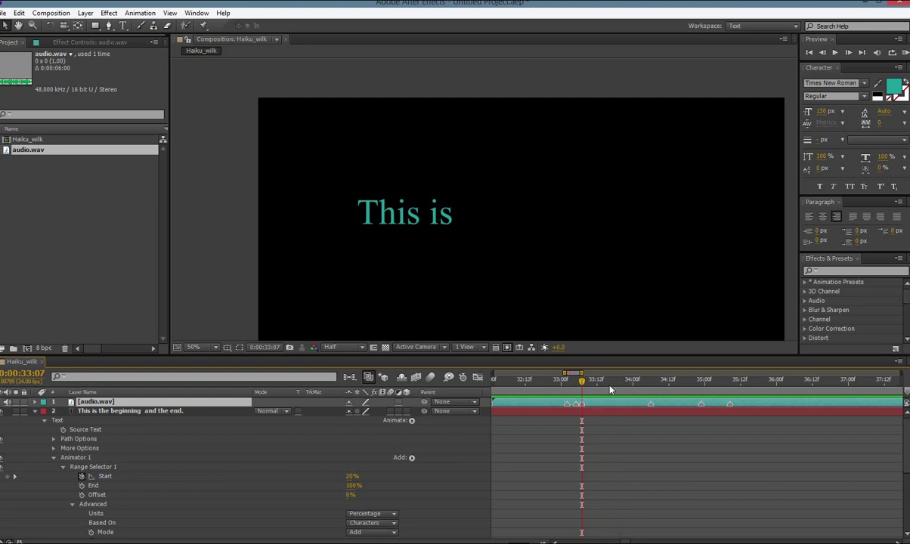
# Step: Preview the audio around 0:00:34:06 and move the second-to-last audio.wav marker earlier to 0:00:34:20
pyautogui.click(648, 381)
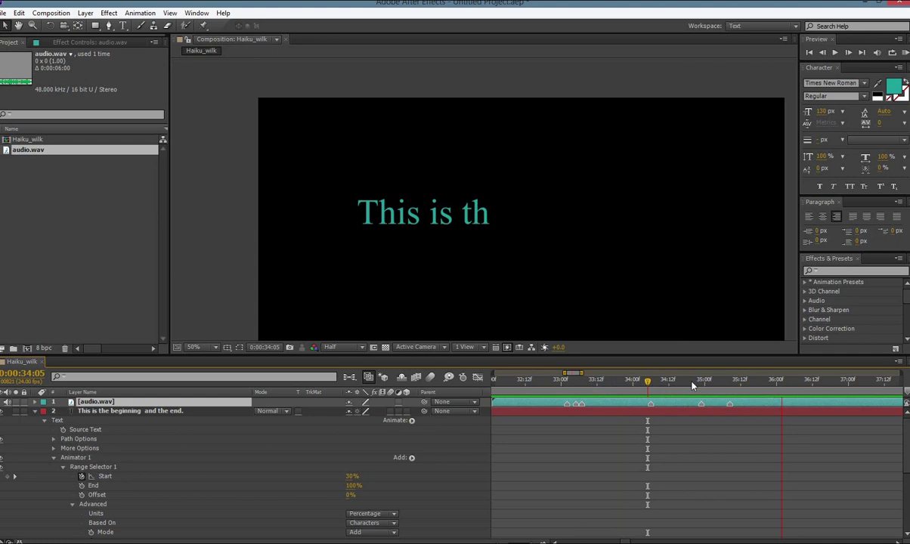
pyautogui.click(651, 384)
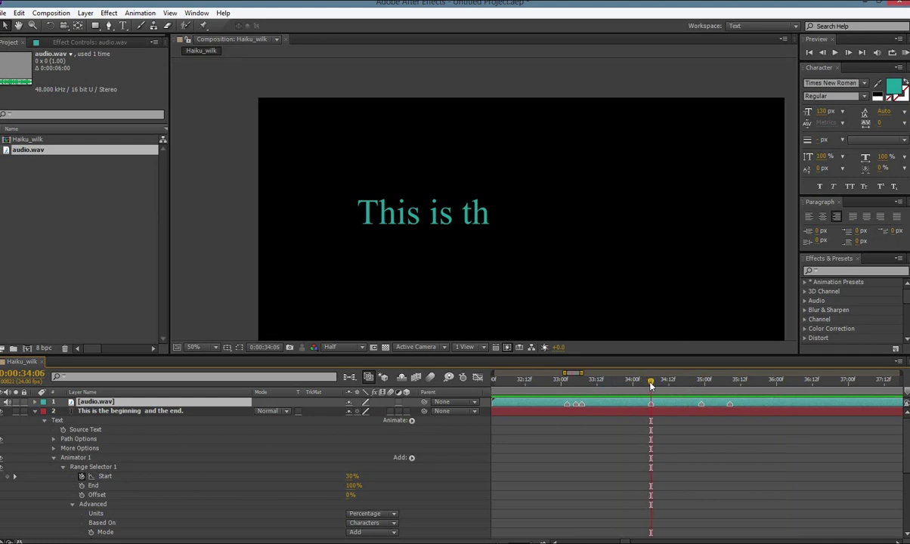
pyautogui.click(693, 381)
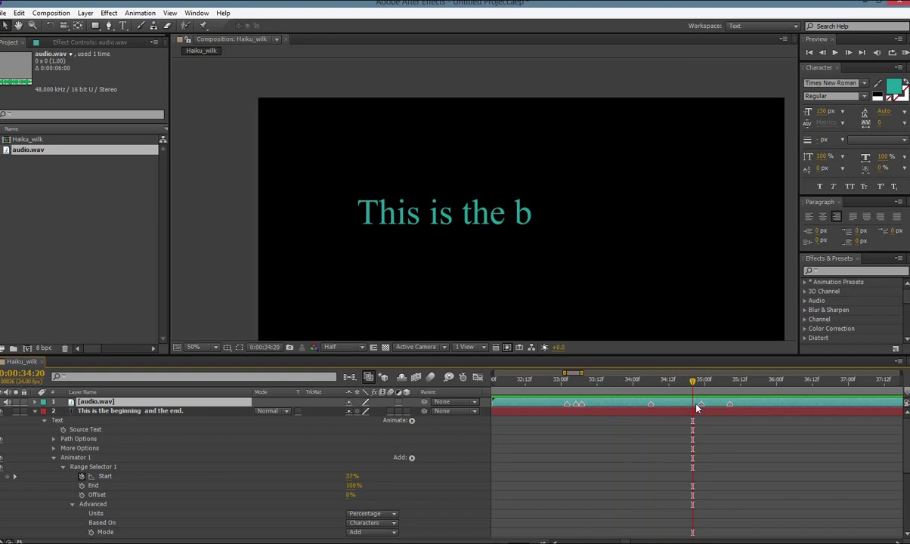
pyautogui.press('KP_Multiply')
pyautogui.press('KP_Decimal')
pyautogui.press('KP_Decimal')
# Step: Preview the audio from 0:00:32:23 and move the second and third audio.wav markers to 0:00:33:04 and 0:00:33:06
pyautogui.click(566, 382)
pyautogui.moveTo(566, 385); pyautogui.dragTo(559, 380)
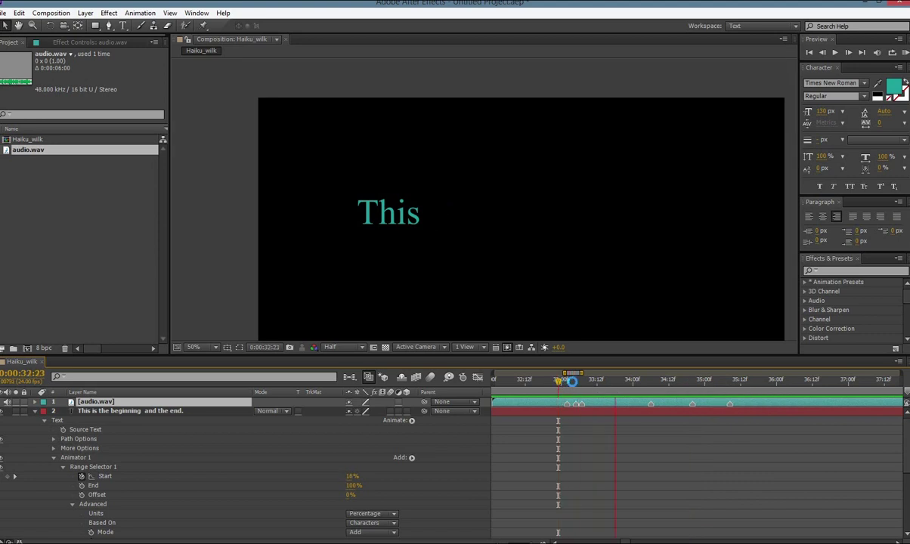
pyautogui.click(567, 383)
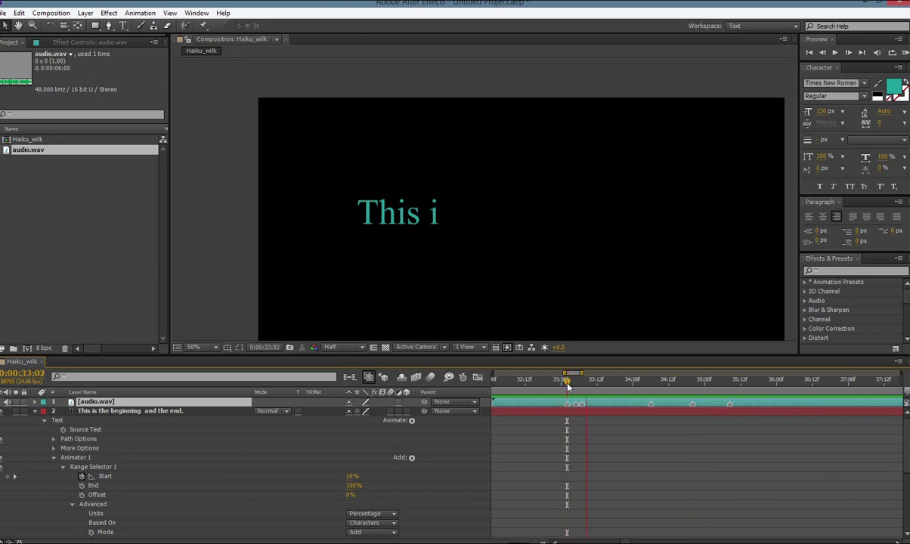
pyautogui.click(575, 383)
pyautogui.click(573, 384)
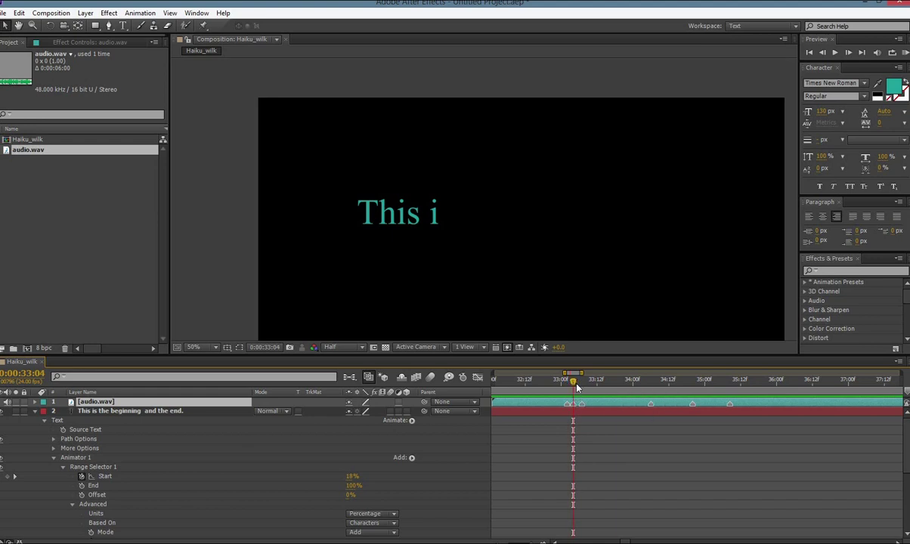
pyautogui.moveTo(576, 387); pyautogui.dragTo(581, 384)
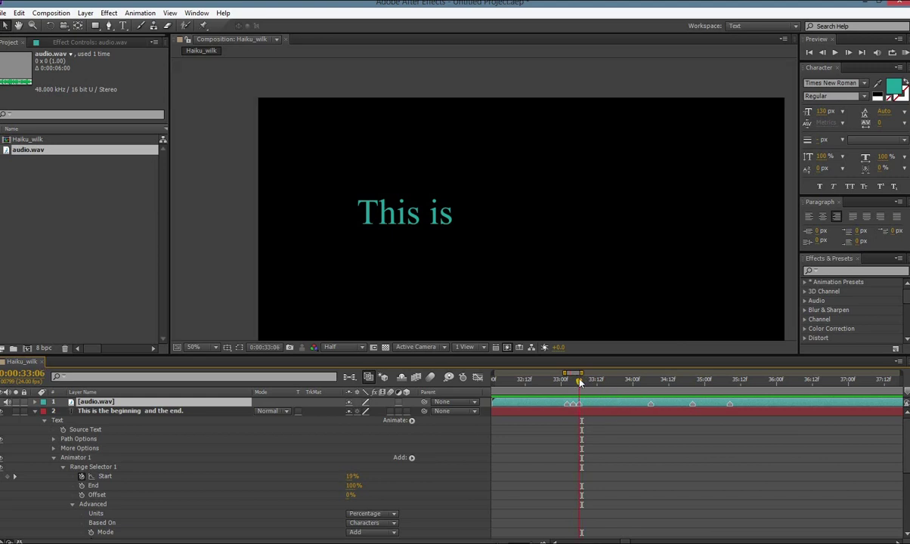
pyautogui.moveTo(582, 383); pyautogui.dragTo(578, 380)
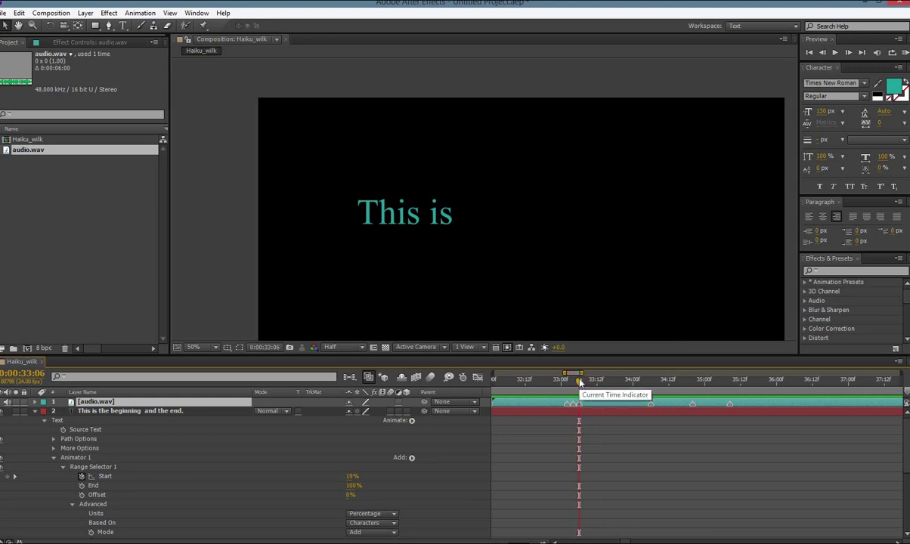
# Step: Add an audio.wav marker at 0:00:33:11, preview the audio at the following markers, and move the last marker to 0:00:35:03
pyautogui.click(594, 382)
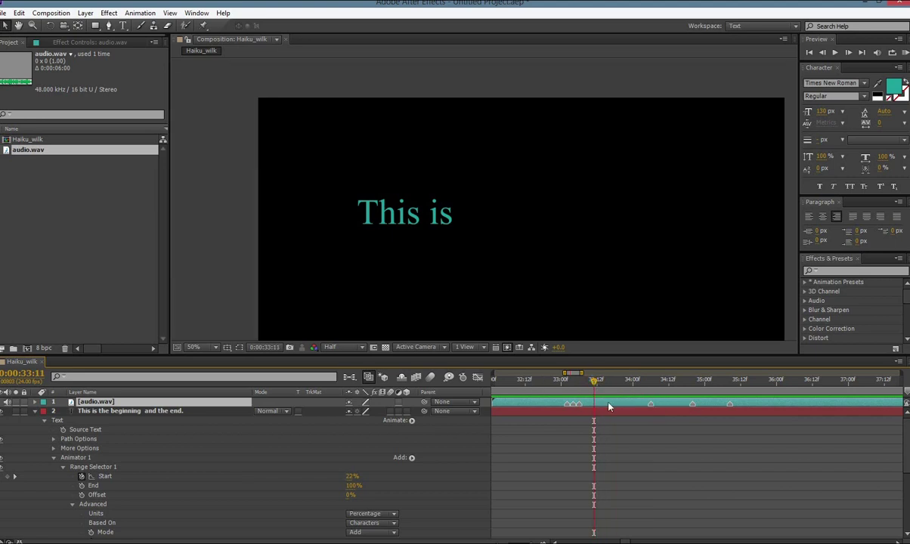
pyautogui.click(646, 382)
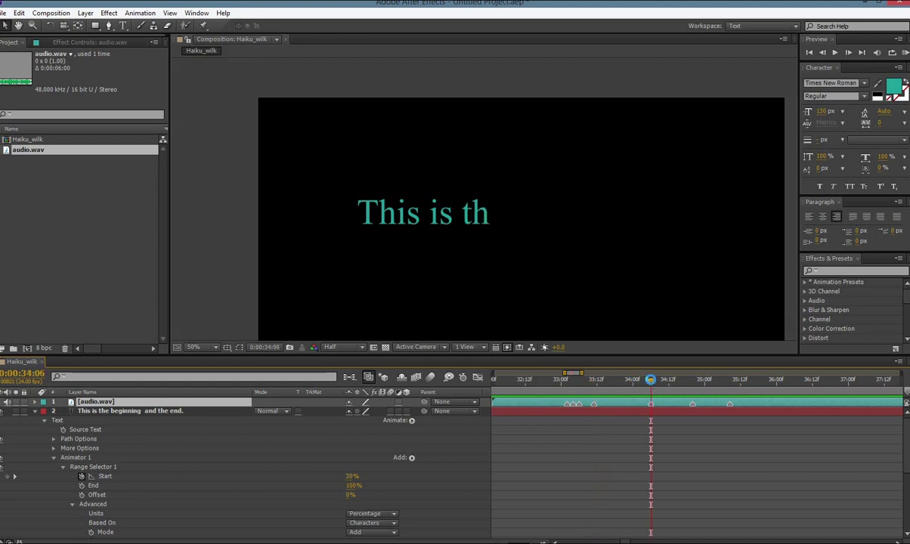
pyautogui.moveTo(670, 382); pyautogui.dragTo(695, 384)
pyautogui.click(692, 383)
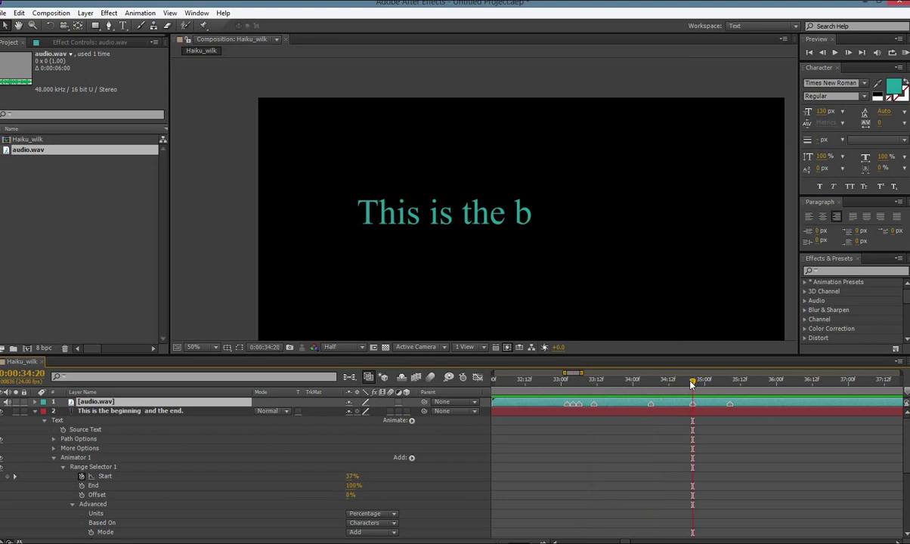
pyautogui.moveTo(727, 382); pyautogui.dragTo(730, 382)
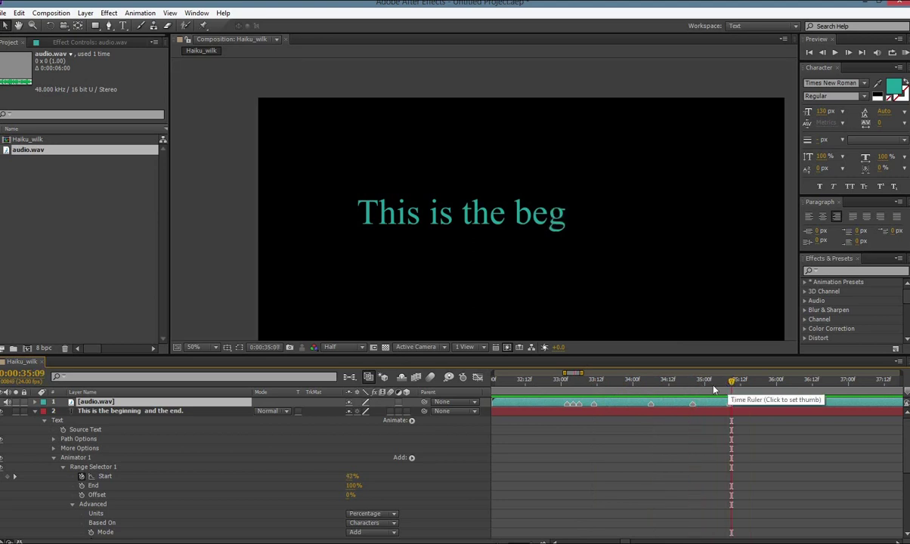
pyautogui.click(714, 383)
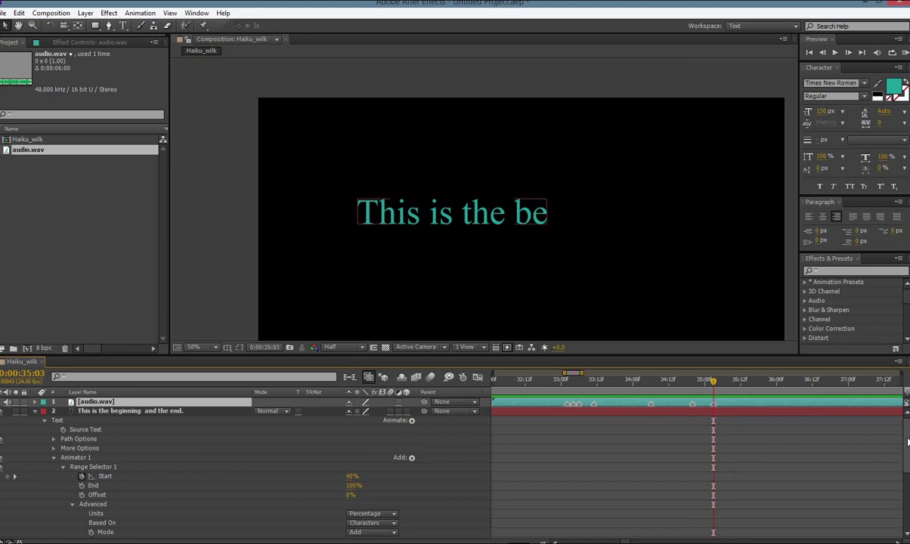
pyautogui.scroll(-8, 908, 444)
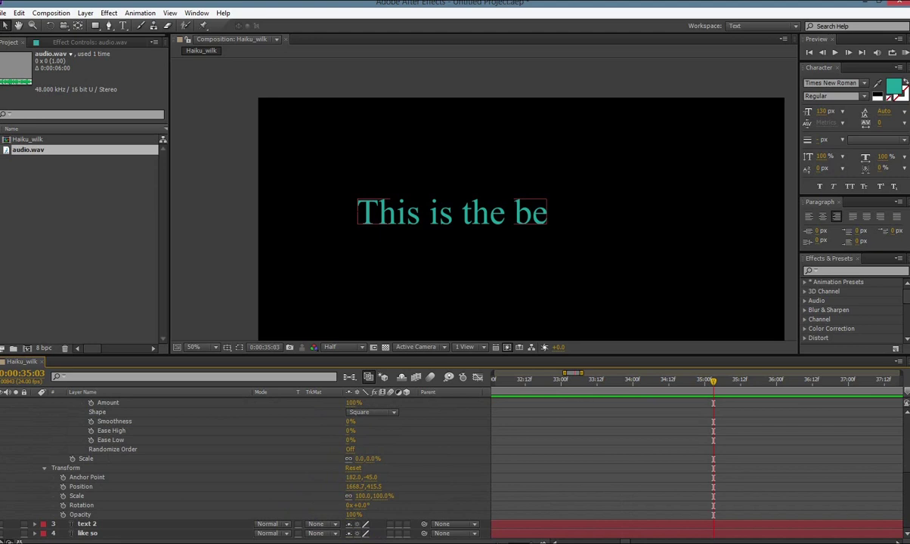
pyautogui.scroll(10, 908, 444)
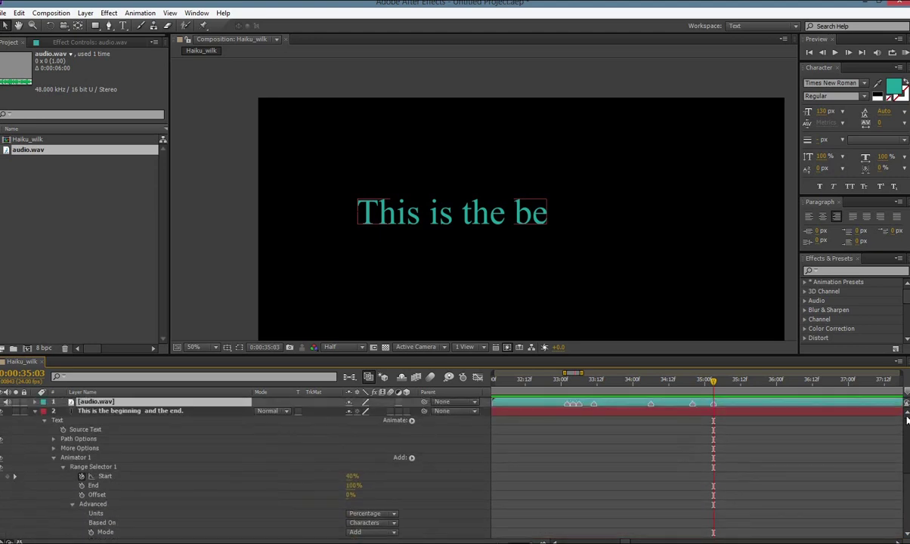
pyautogui.scroll(-8, 908, 419)
pyautogui.scroll(8, 908, 420)
pyautogui.scroll(-8, 890, 446)
pyautogui.scroll(8, 896, 430)
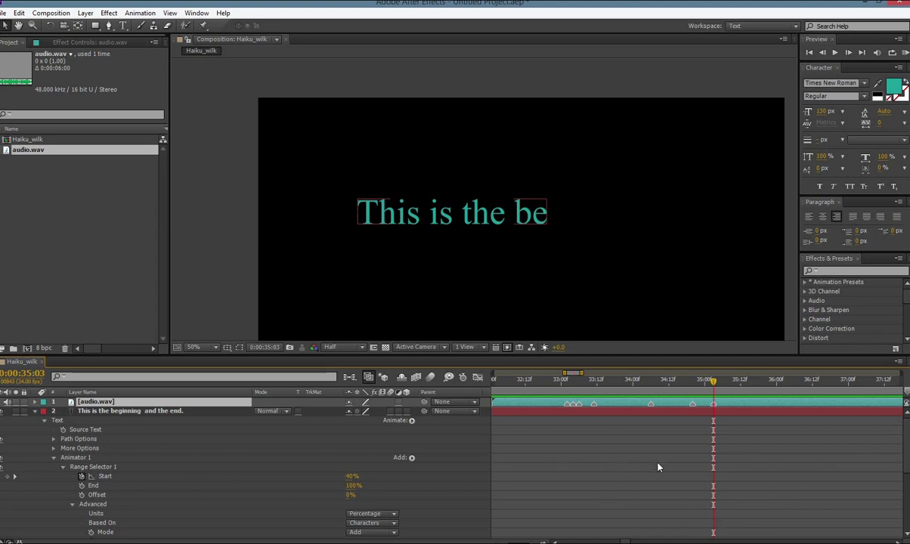
# Step: Trim both ends of the text layer to match audio.wav, from about 32 seconds to about 38 seconds
pyautogui.press('-')
pyautogui.press('-')
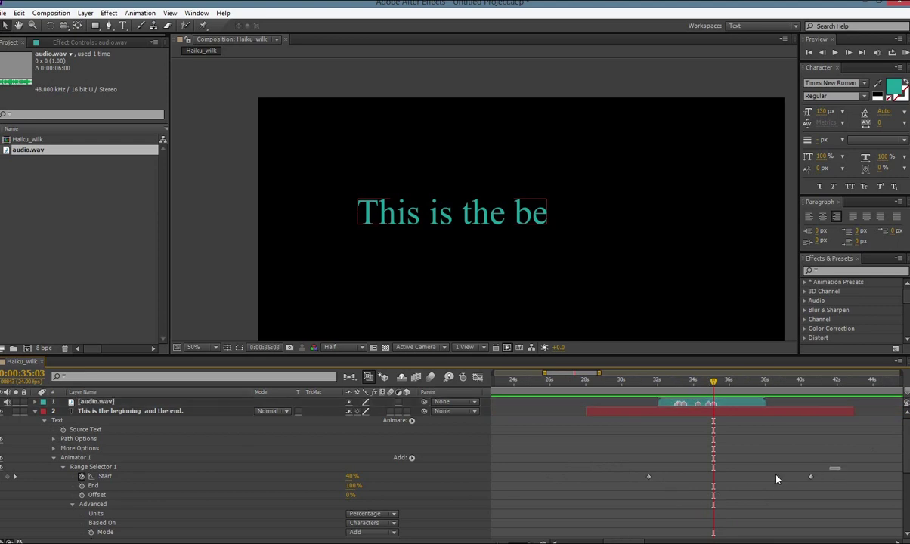
pyautogui.moveTo(839, 471); pyautogui.dragTo(659, 478)
pyautogui.moveTo(587, 412); pyautogui.dragTo(658, 412)
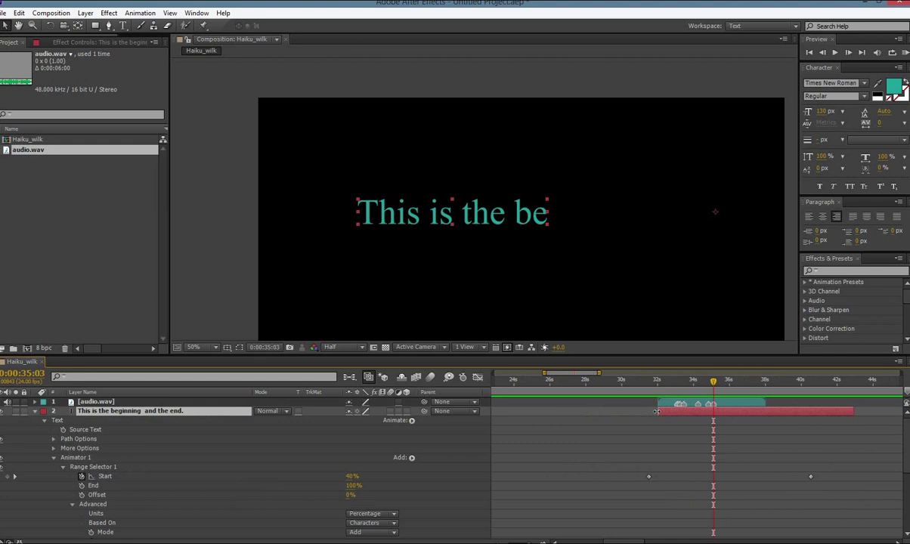
pyautogui.moveTo(854, 411); pyautogui.dragTo(769, 422)
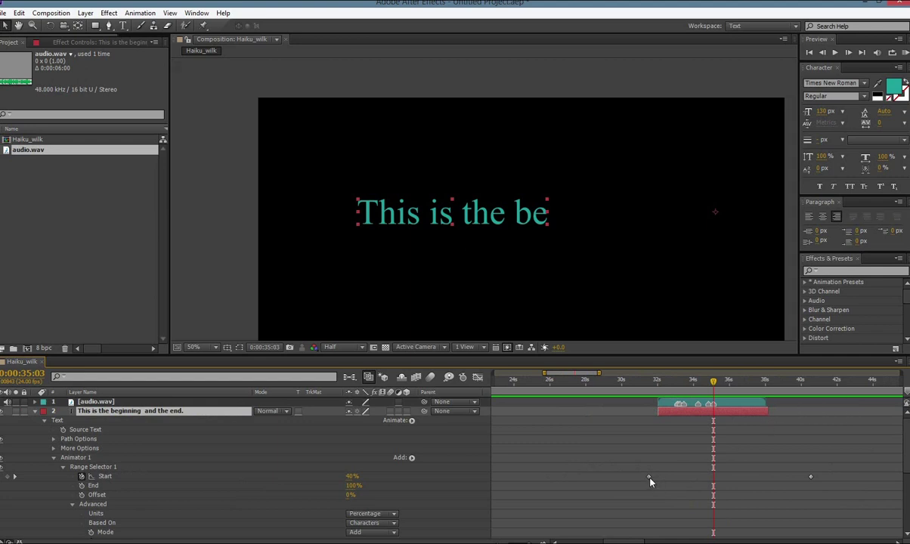
# Step: Move the text layer's two Range Selector Start keyframes to the first and last audio markers, at 0:00:33:02 and 0:00:35:03
pyautogui.moveTo(649, 477); pyautogui.dragTo(685, 473)
pyautogui.moveTo(811, 477); pyautogui.dragTo(717, 477)
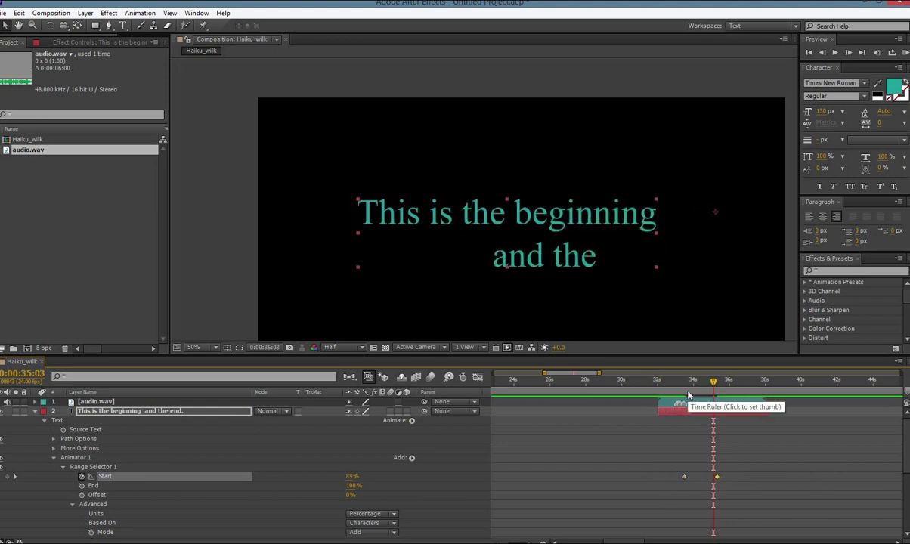
pyautogui.press('=')
pyautogui.press('=')
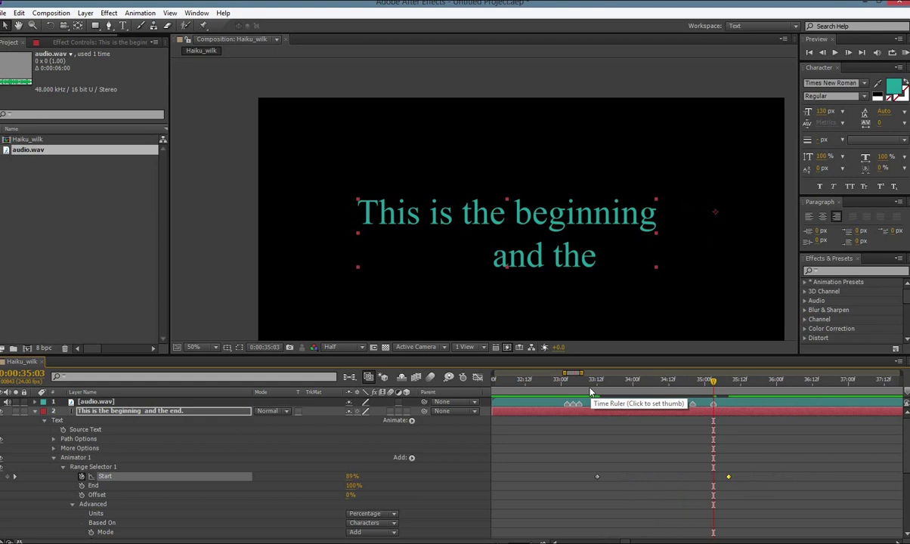
pyautogui.click(592, 383)
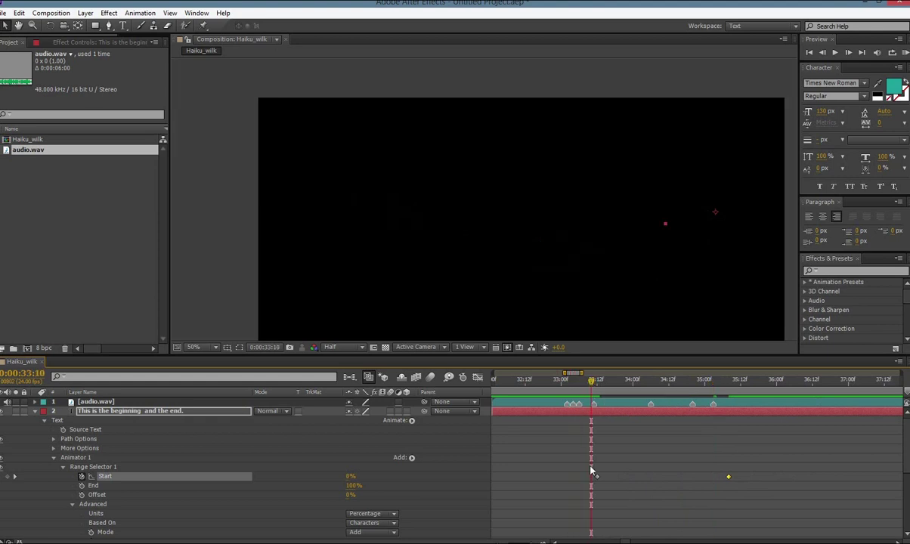
pyautogui.moveTo(586, 384); pyautogui.dragTo(568, 402)
pyautogui.moveTo(597, 477); pyautogui.dragTo(567, 477)
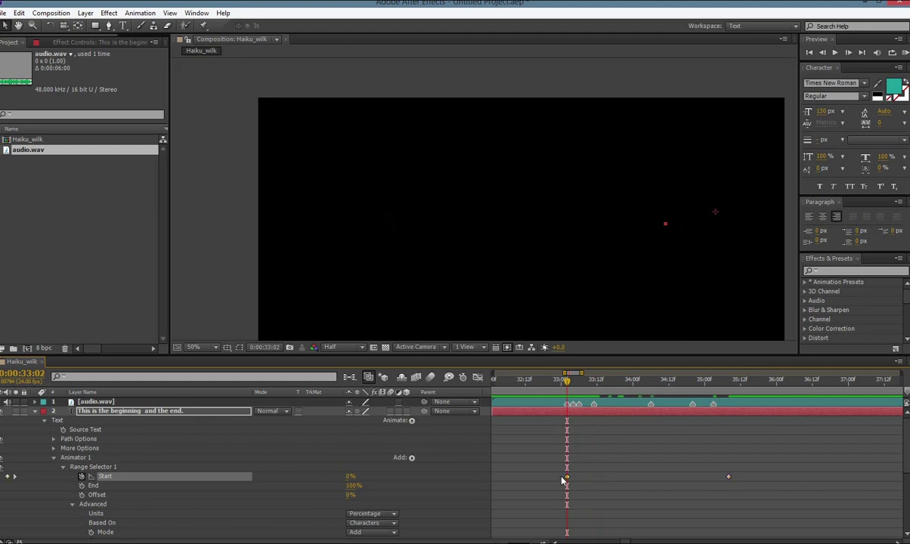
pyautogui.click(711, 380)
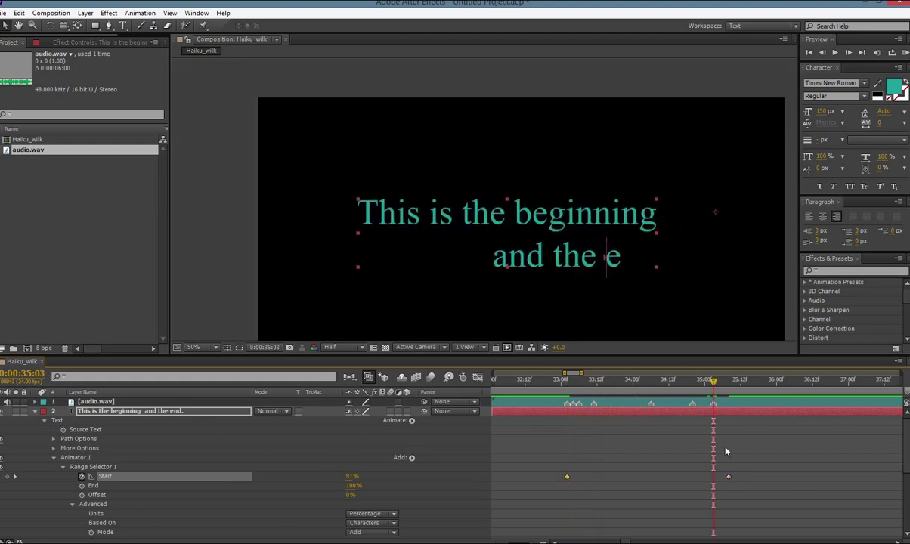
pyautogui.moveTo(728, 479)
pyautogui.mouseDown()
pyautogui.moveTo(743, 480)
pyautogui.moveTo(714, 481)
pyautogui.mouseUp()
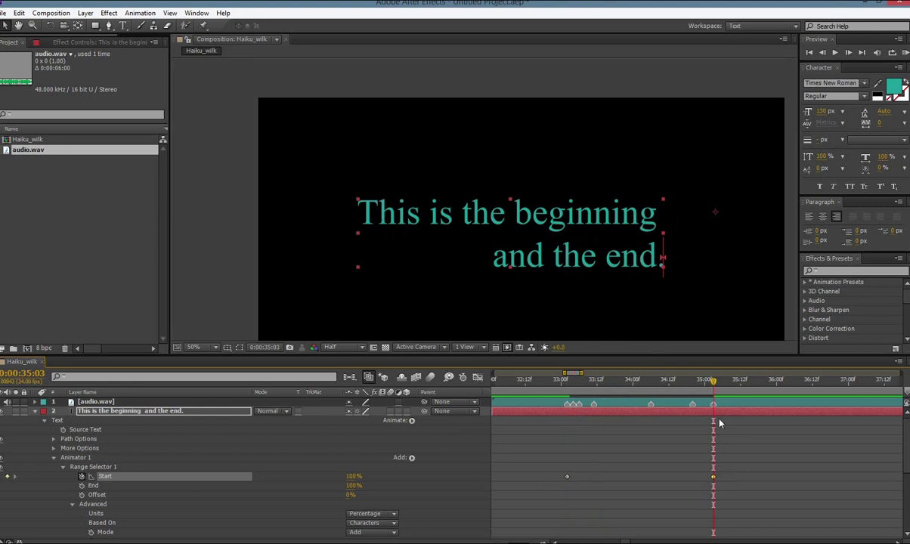
# Step: Return to 0:00:33:02 and set the Range Selector's Based On option to Words
pyautogui.click(567, 382)
pyautogui.scroll(-1, 423, 505)
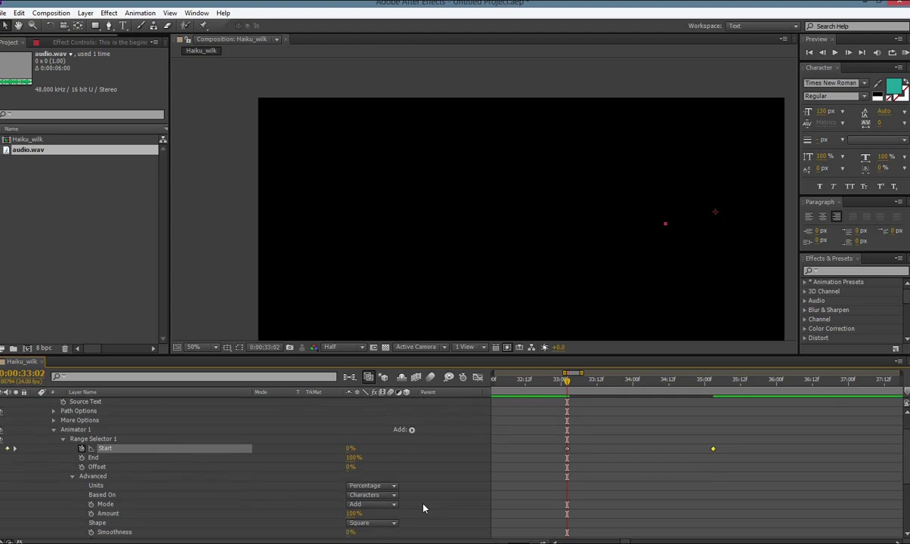
pyautogui.scroll(1, 423, 508)
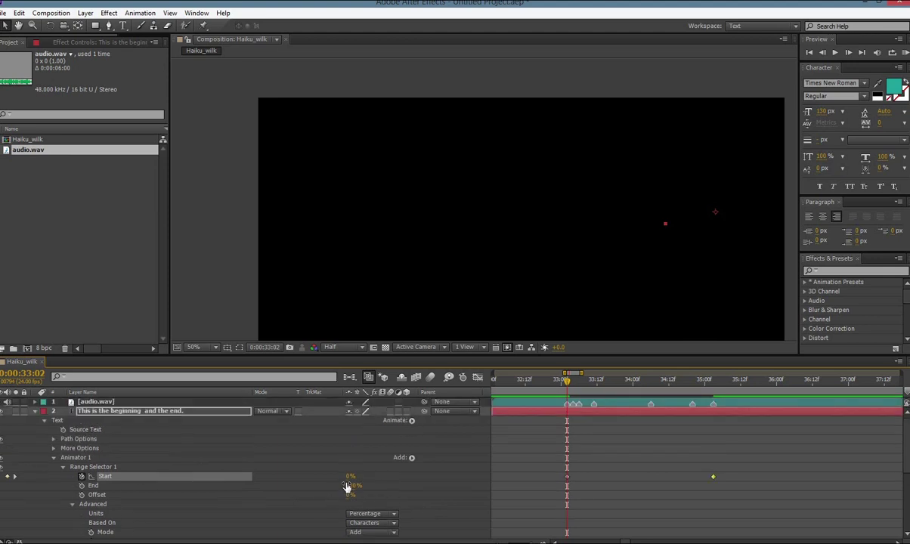
pyautogui.scroll(-1, 414, 490)
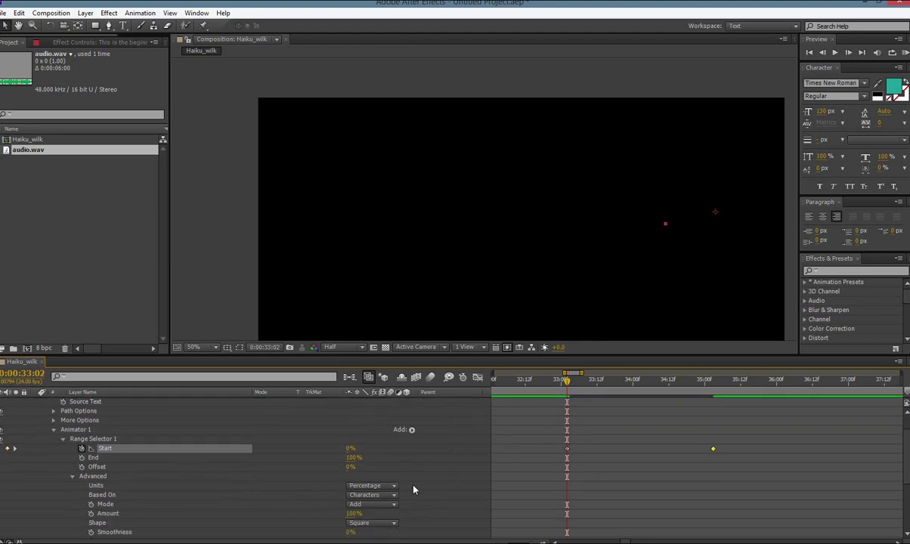
pyautogui.click(367, 496)
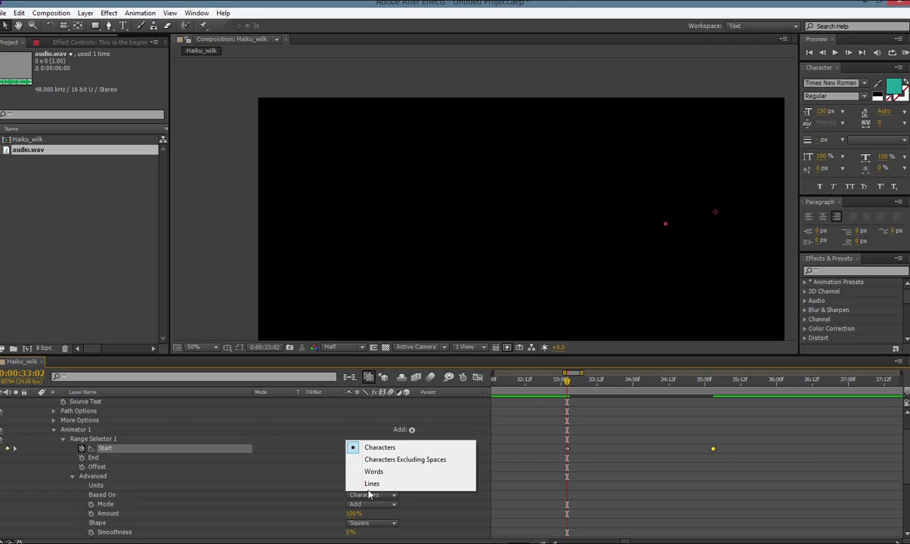
pyautogui.click(371, 472)
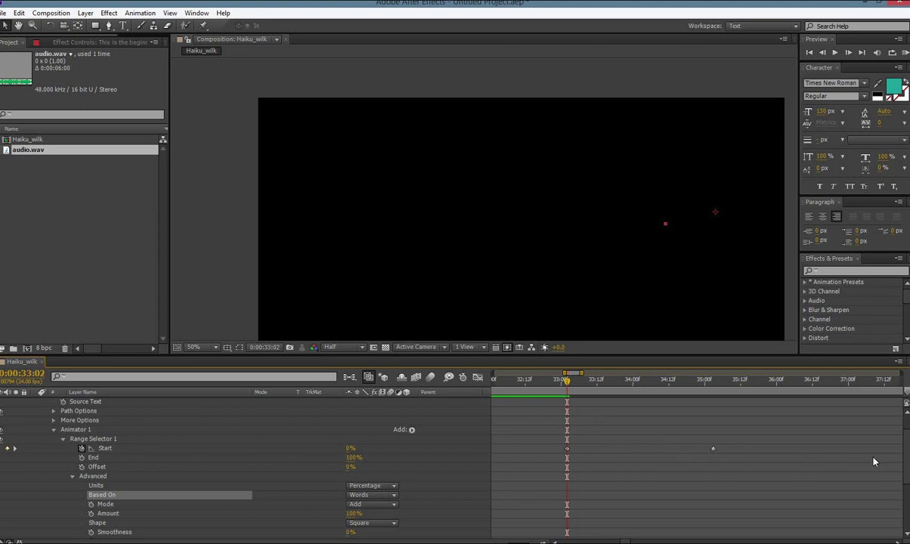
pyautogui.moveTo(907, 457); pyautogui.dragTo(903, 440)
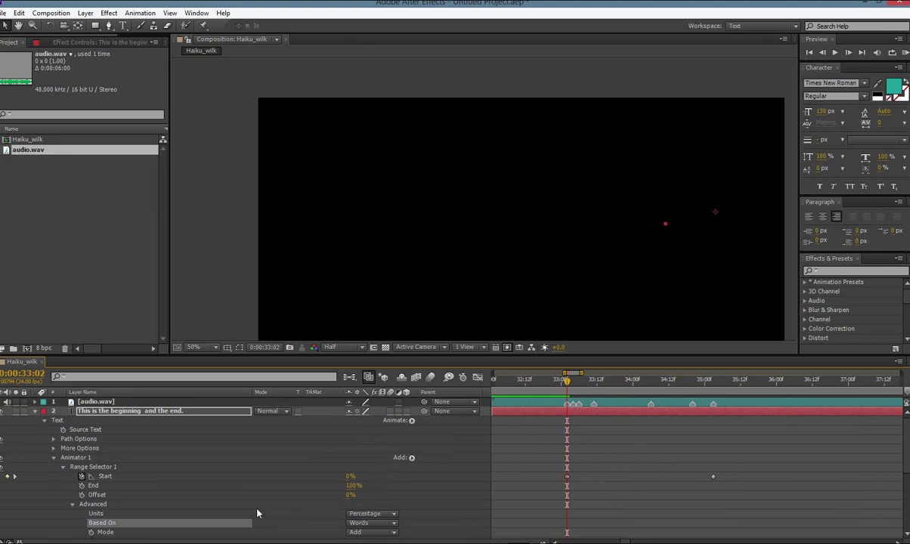
# Step: Set the Range Selector's Units to Index and check the text at the last keyframe, 0:00:35:03
pyautogui.click(371, 513)
pyautogui.click(373, 537)
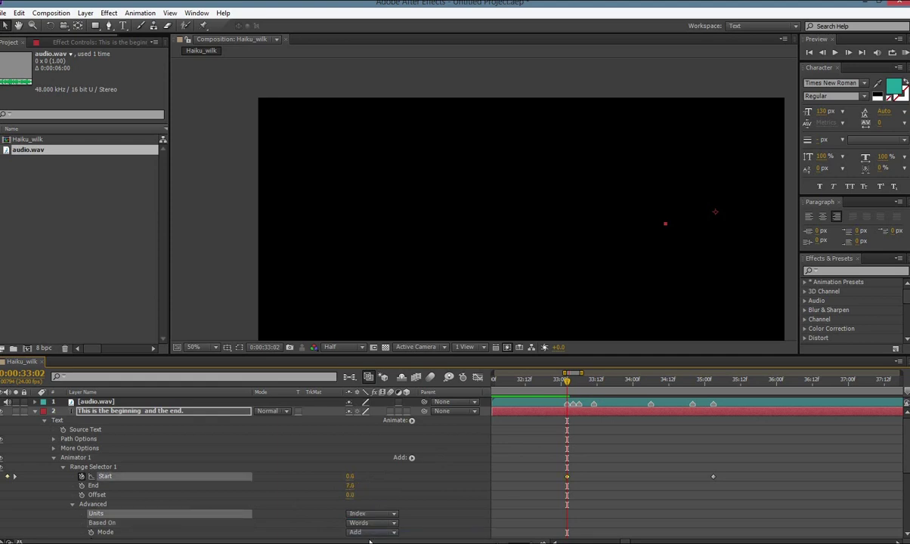
pyautogui.click(702, 384)
pyautogui.moveTo(702, 392); pyautogui.dragTo(707, 390)
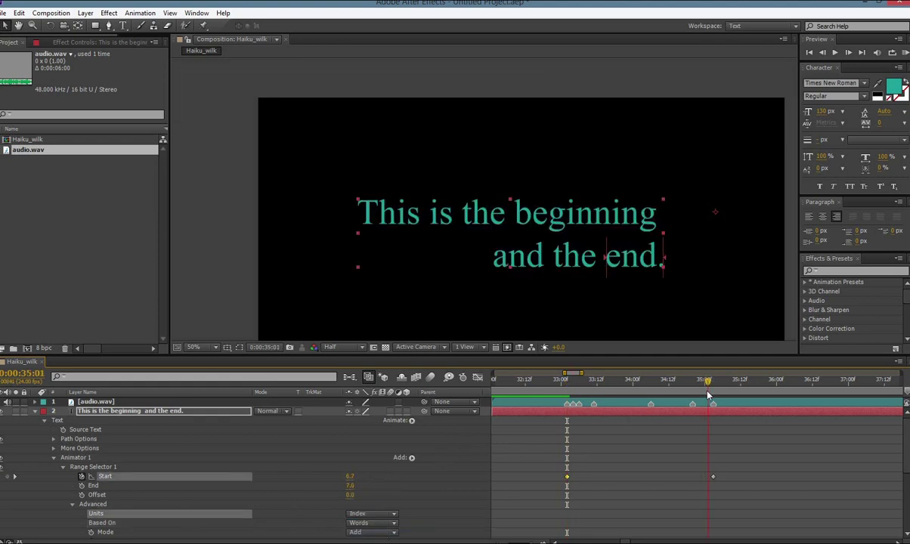
pyautogui.moveTo(710, 387); pyautogui.dragTo(714, 389)
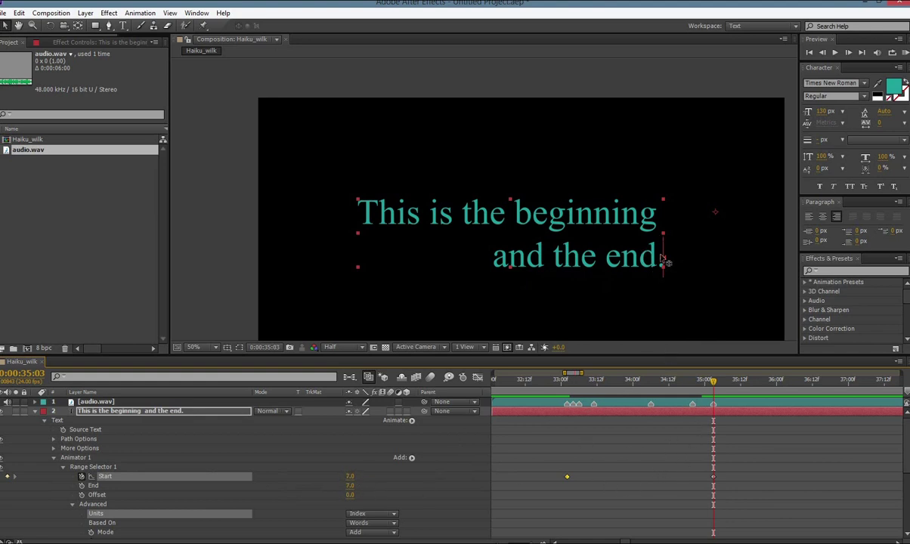
pyautogui.moveTo(713, 385)
pyautogui.mouseDown()
pyautogui.moveTo(571, 394)
pyautogui.moveTo(710, 387)
pyautogui.mouseUp()
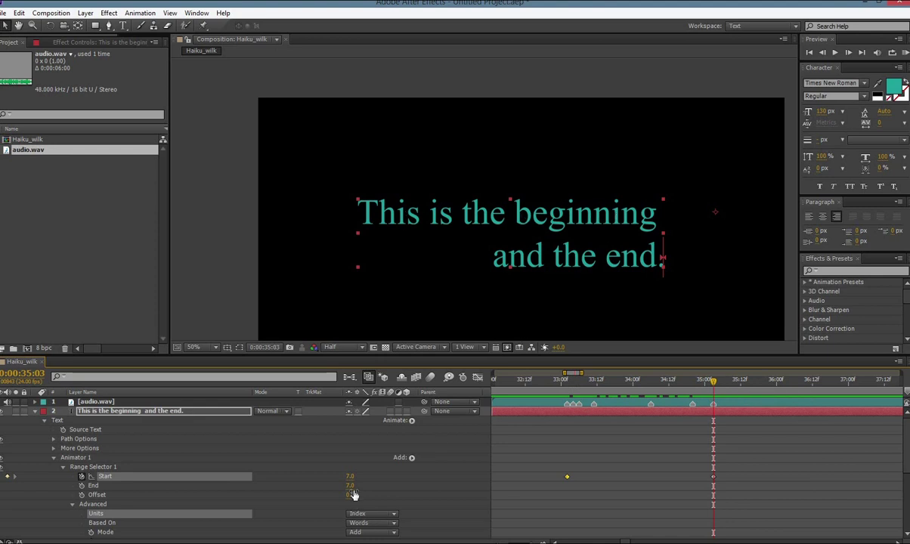
pyautogui.click(361, 524)
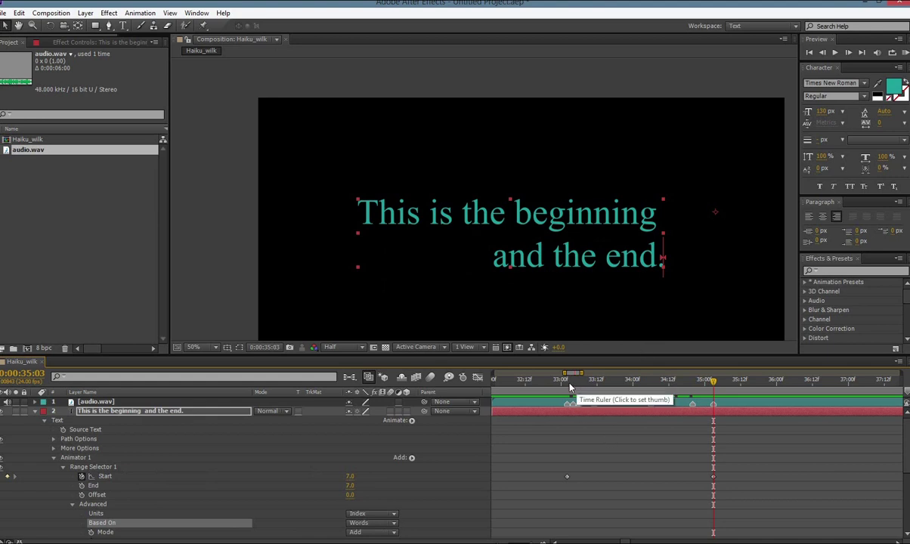
# Step: Add Range Selector Start keyframes with value 1 at 0:00:33:07 and value 4 at 0:00:33:17
pyautogui.moveTo(568, 387); pyautogui.dragTo(581, 383)
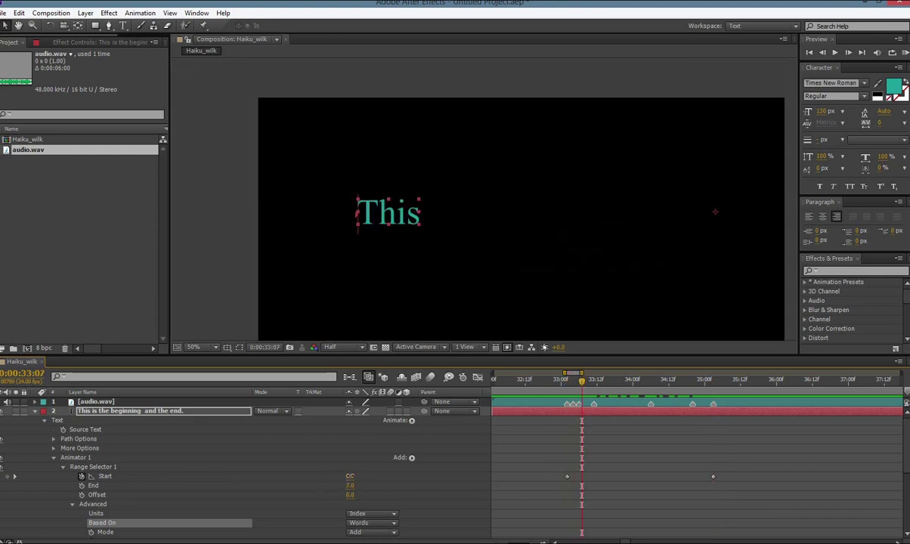
pyautogui.click(350, 476)
pyautogui.write('1')
pyautogui.press('Return')
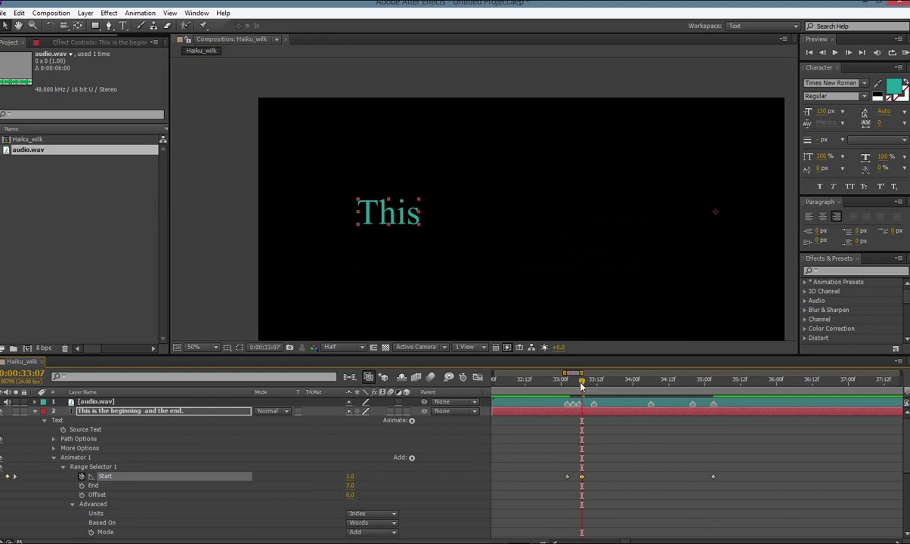
pyautogui.moveTo(581, 385); pyautogui.dragTo(610, 383)
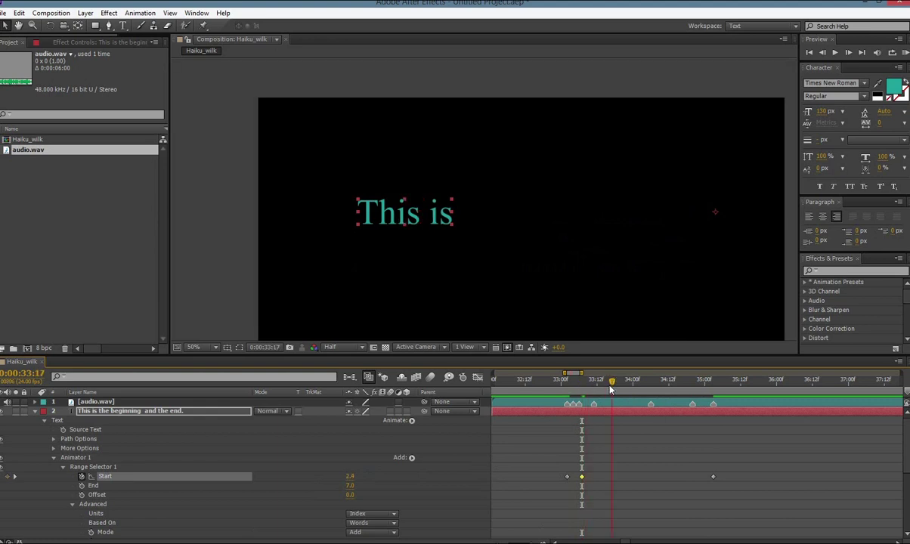
pyautogui.click(352, 479)
pyautogui.write('4')
pyautogui.press('Return')
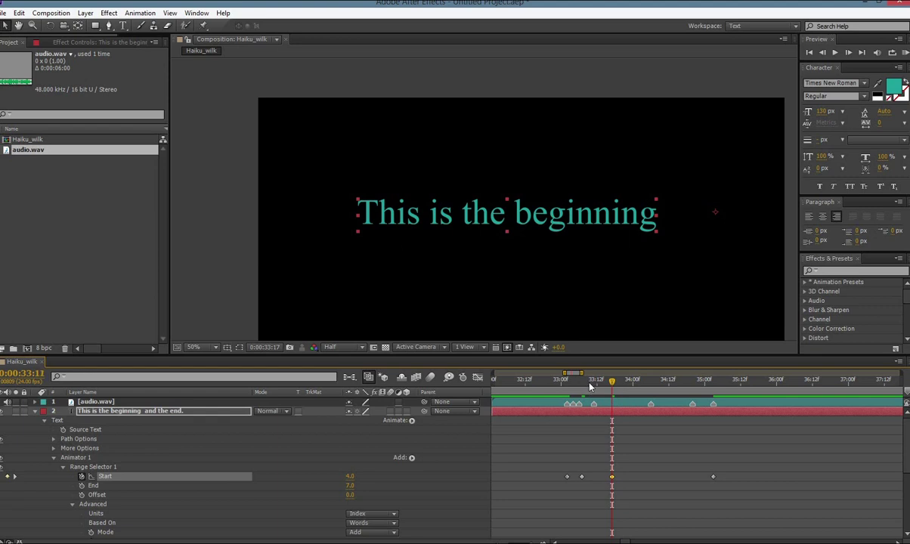
# Step: Add Range Selector Start keyframes with value 2 at 0:00:33:12 and value 3 at 0:00:33:14
pyautogui.moveTo(591, 385)
pyautogui.mouseDown()
pyautogui.moveTo(581, 384)
pyautogui.moveTo(597, 385)
pyautogui.mouseUp()
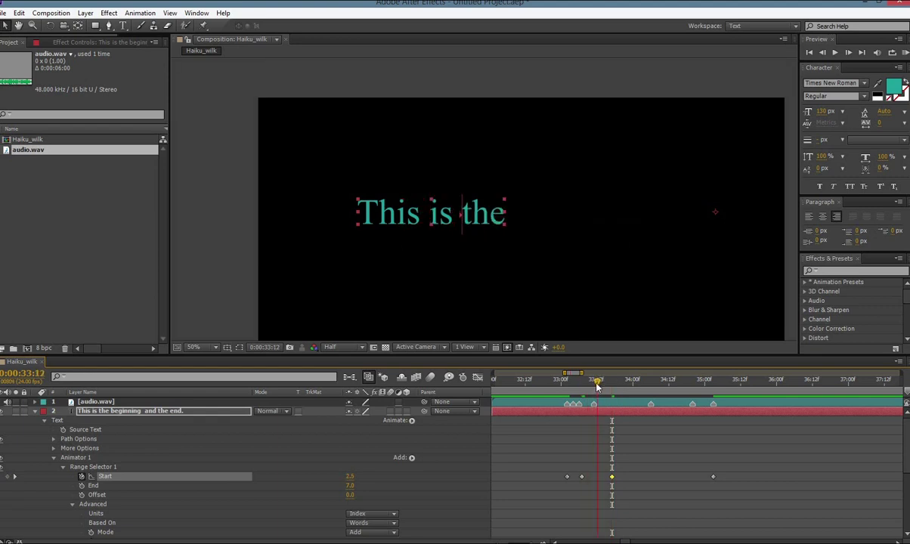
pyautogui.click(351, 476)
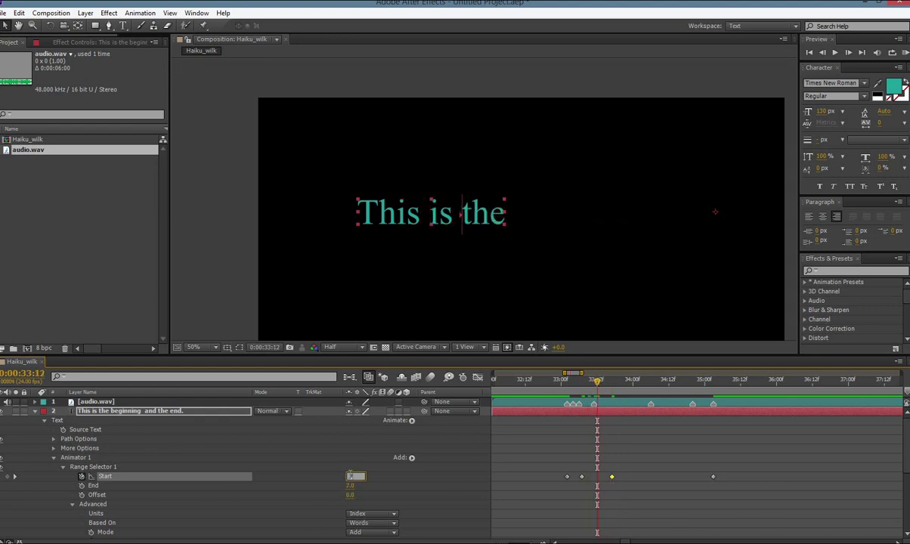
pyautogui.write('2')
pyautogui.press('Return')
pyautogui.moveTo(598, 384); pyautogui.dragTo(603, 384)
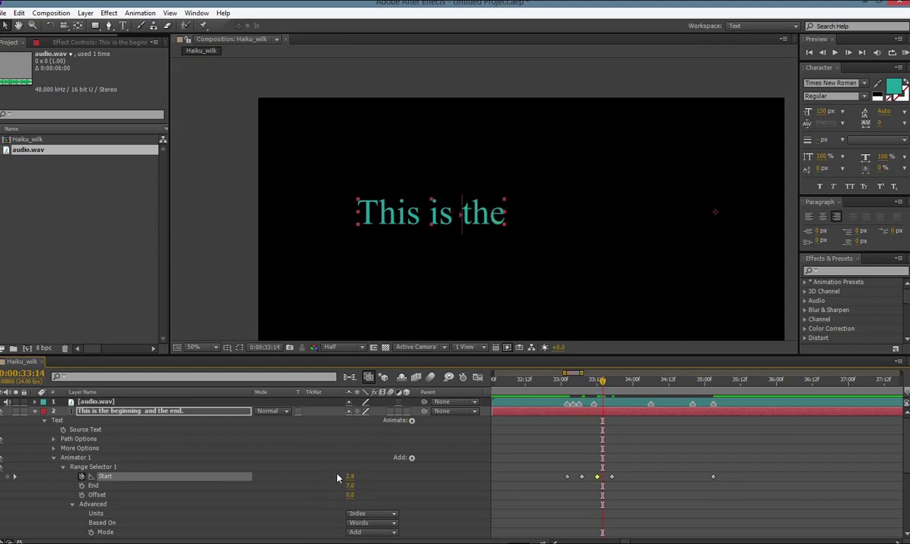
pyautogui.click(351, 476)
pyautogui.write('3')
pyautogui.press('Return')
# Step: Add Range Selector Start keyframes with value 5 at 0:00:33:22 and value 6 at 0:00:34:02
pyautogui.click(566, 380)
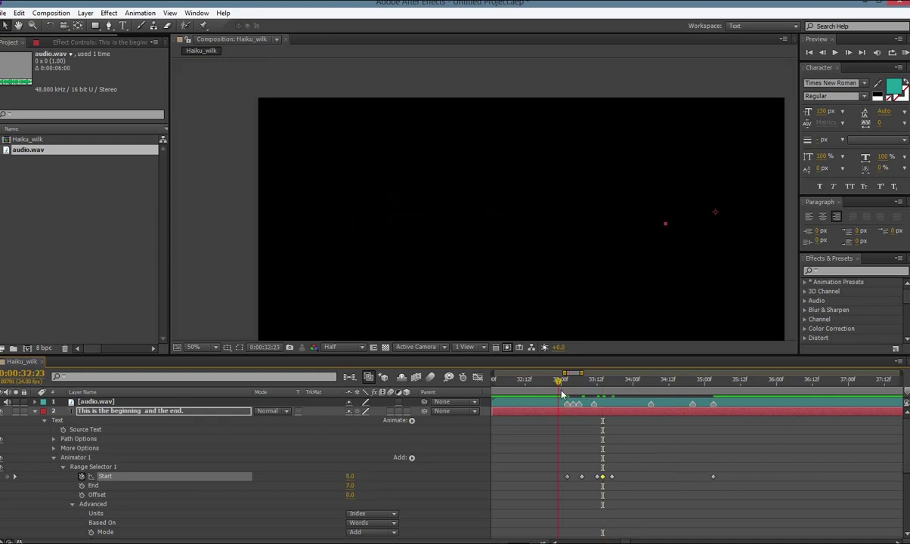
pyautogui.moveTo(563, 393); pyautogui.dragTo(626, 401)
pyautogui.click(355, 476)
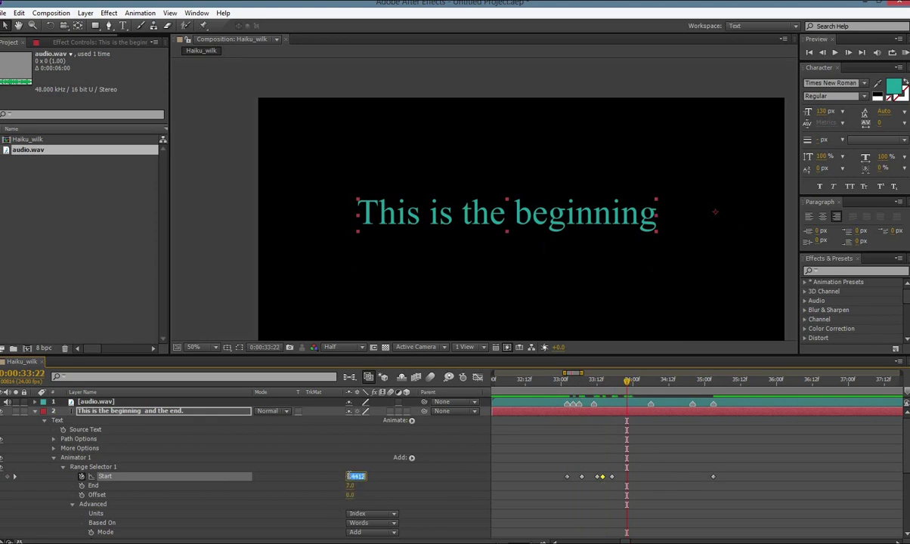
pyautogui.write('5')
pyautogui.press('Return')
pyautogui.click(638, 393)
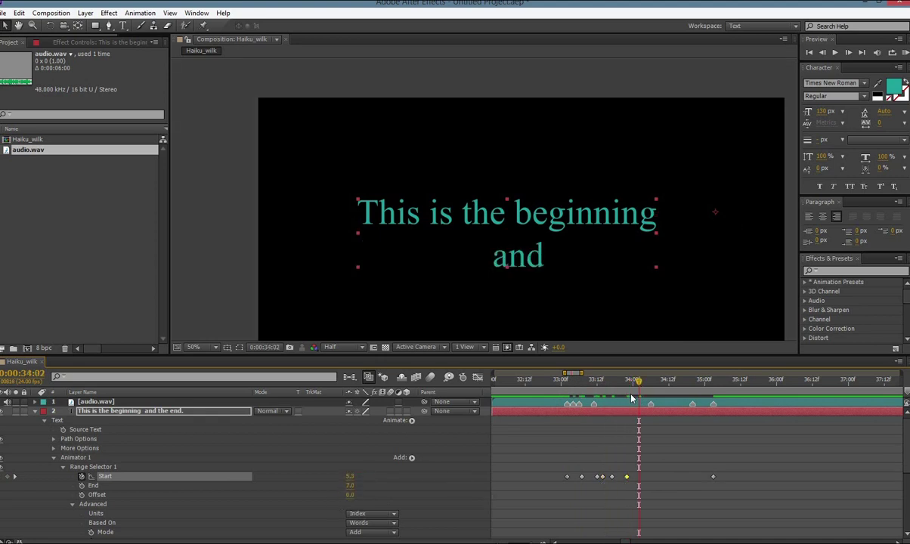
pyautogui.click(352, 477)
pyautogui.write('6')
pyautogui.press('Return')
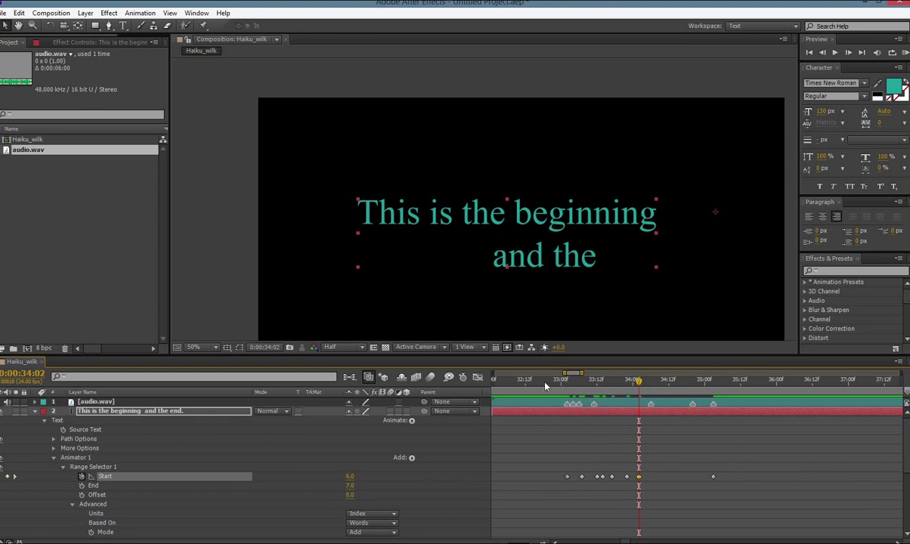
# Step: Shift the first two Start keyframes earlier together, placing value 1 at the 0:00:33:02 marker, and move the value 2 keyframe to 0:00:33:04
pyautogui.moveTo(569, 386)
pyautogui.mouseDown()
pyautogui.moveTo(582, 386)
pyautogui.moveTo(569, 390)
pyautogui.mouseUp()
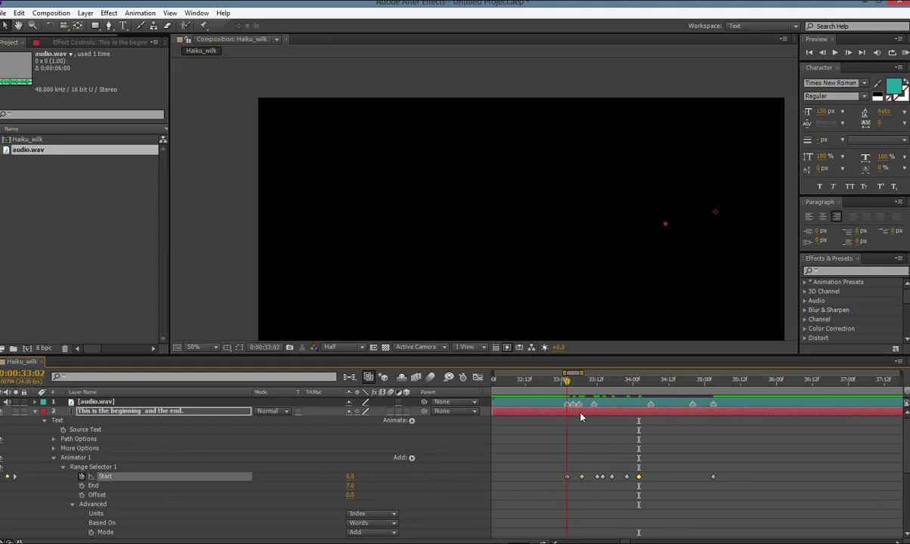
pyautogui.moveTo(585, 464); pyautogui.dragTo(552, 477)
pyautogui.click(571, 487)
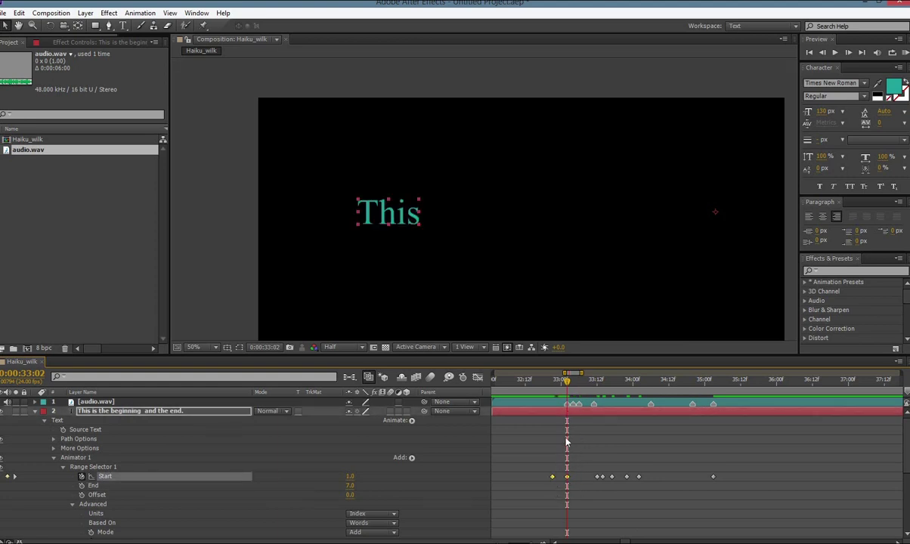
pyautogui.click(574, 383)
pyautogui.click(598, 477)
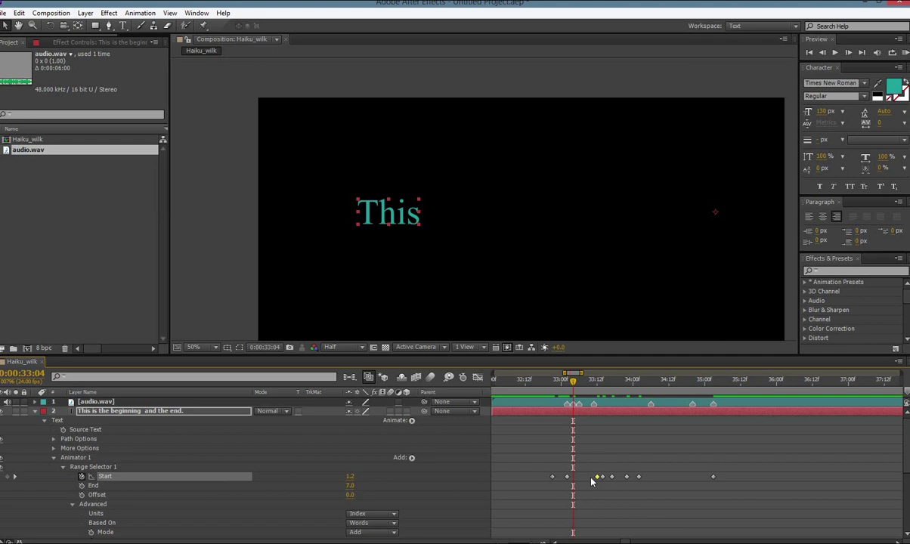
pyautogui.moveTo(598, 477); pyautogui.dragTo(573, 477)
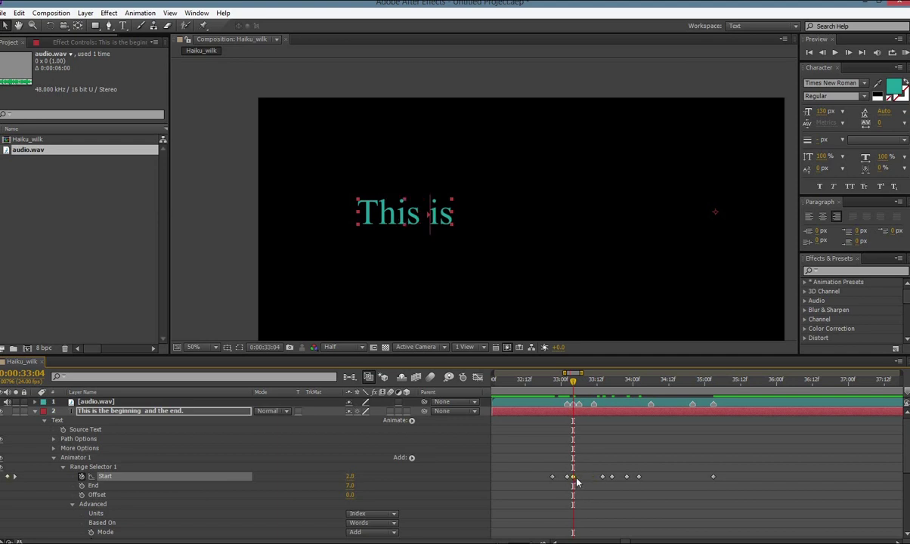
# Step: Move the value 3 Start keyframe to the marker at 0:00:33:06 and the value 4 keyframe to 0:00:33:11
pyautogui.click(579, 382)
pyautogui.press('shift')
pyautogui.click(607, 444)
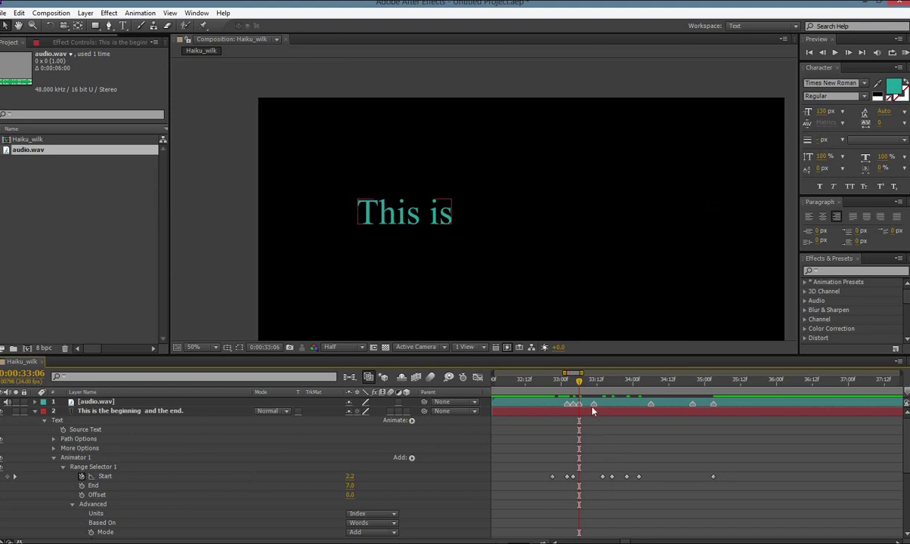
pyautogui.moveTo(604, 478); pyautogui.dragTo(580, 478)
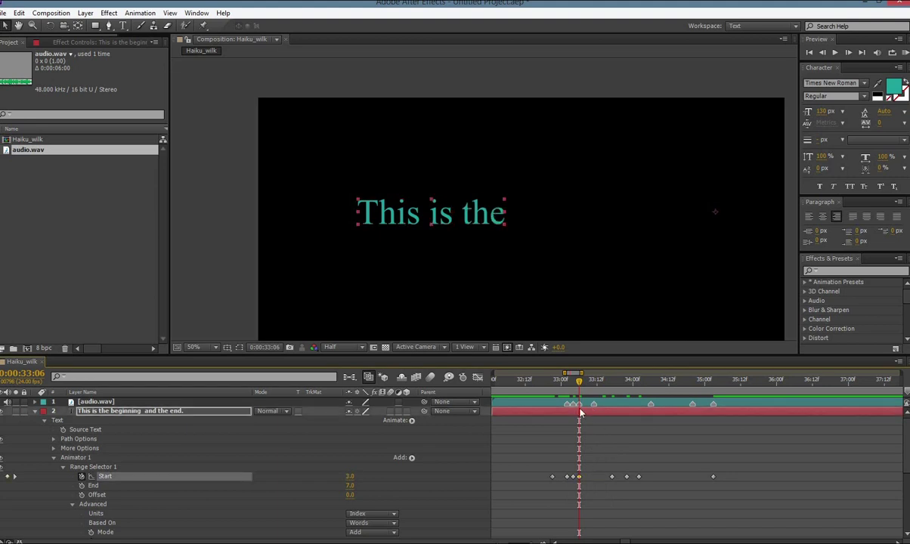
pyautogui.moveTo(579, 381); pyautogui.dragTo(593, 383)
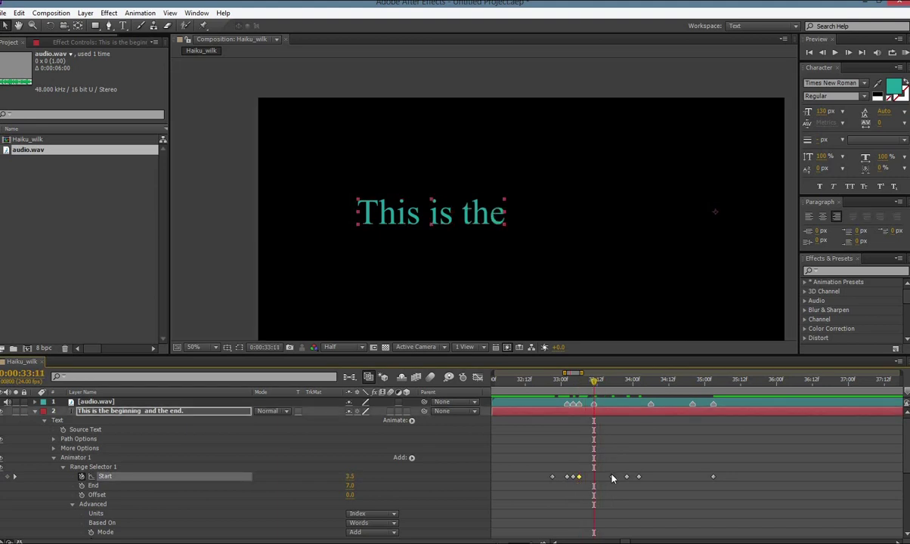
pyautogui.moveTo(612, 478); pyautogui.dragTo(601, 478)
# Step: Move the value 5 Start keyframe to the marker at 0:00:34:06 and the value 6 keyframe to 0:00:34:20
pyautogui.moveTo(642, 382); pyautogui.dragTo(651, 383)
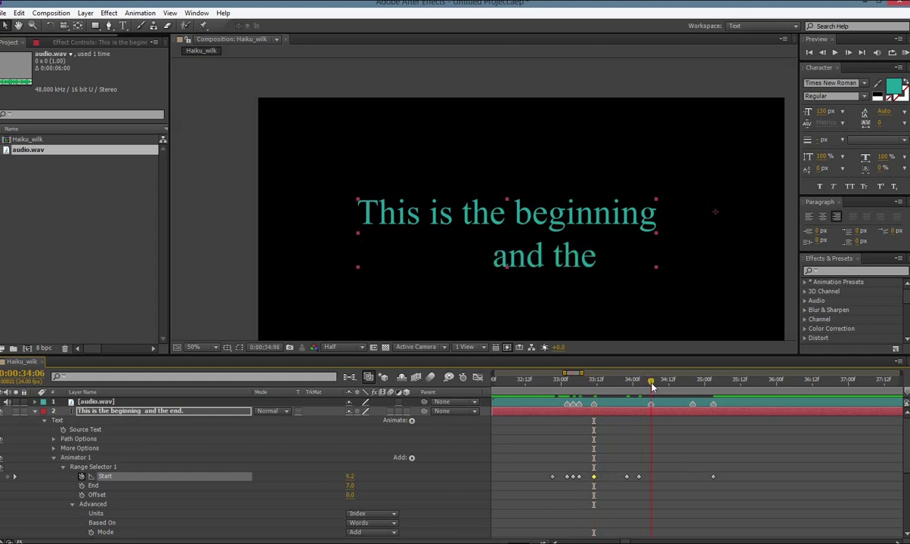
pyautogui.moveTo(627, 478); pyautogui.dragTo(655, 479)
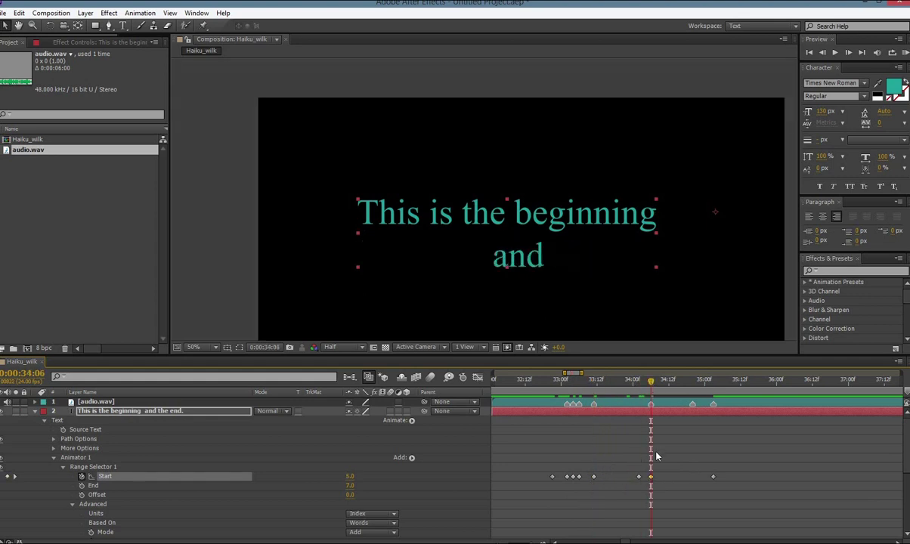
pyautogui.moveTo(651, 382); pyautogui.dragTo(693, 382)
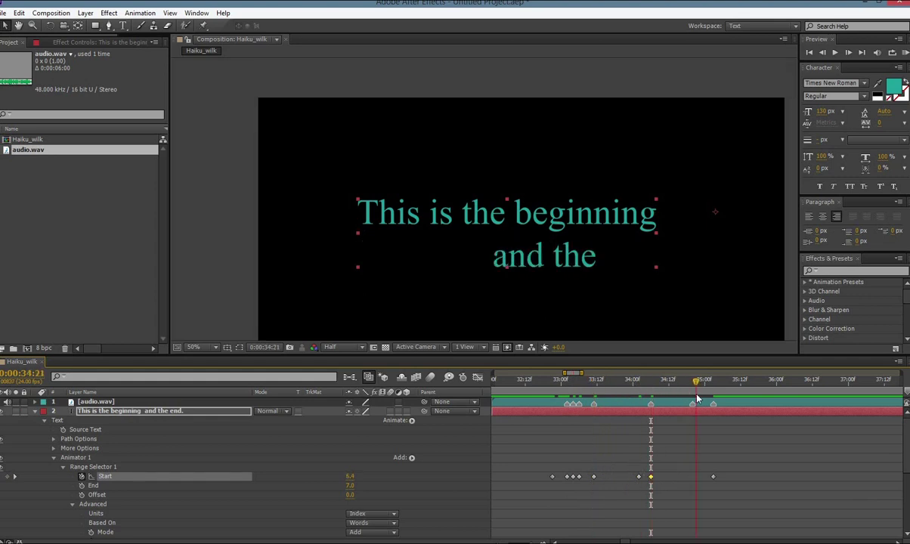
pyautogui.moveTo(651, 477); pyautogui.dragTo(692, 477)
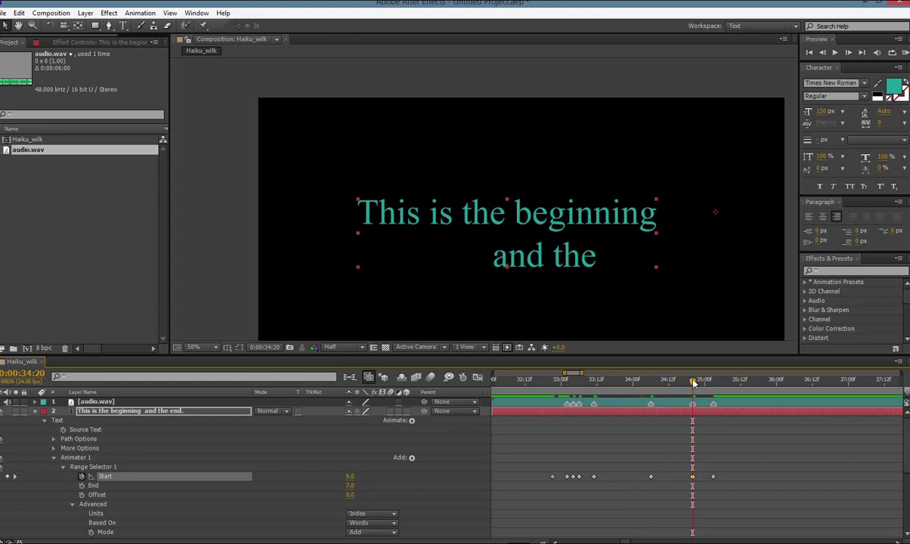
# Step: Check the full text at 0:00:35:03 and preview the word-by-word animation from 0:00:32:20
pyautogui.moveTo(694, 383); pyautogui.dragTo(712, 381)
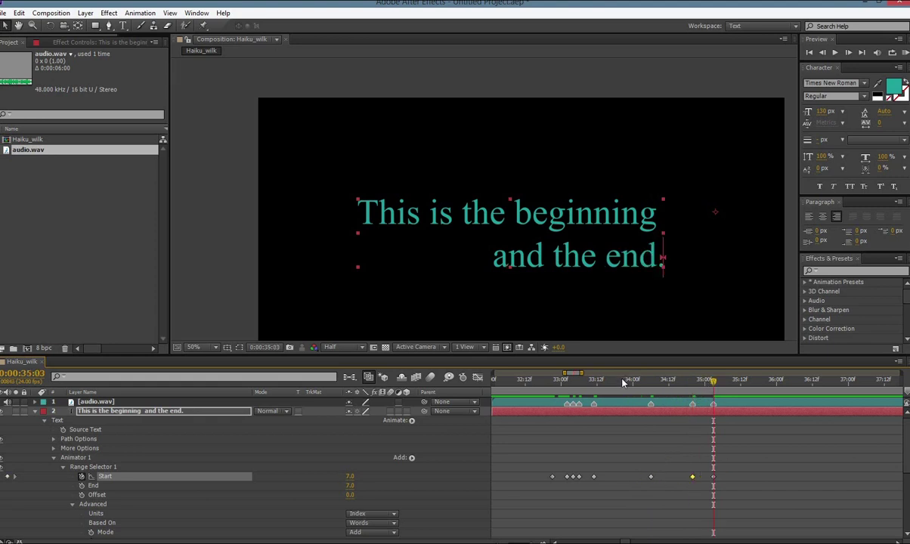
pyautogui.click(550, 382)
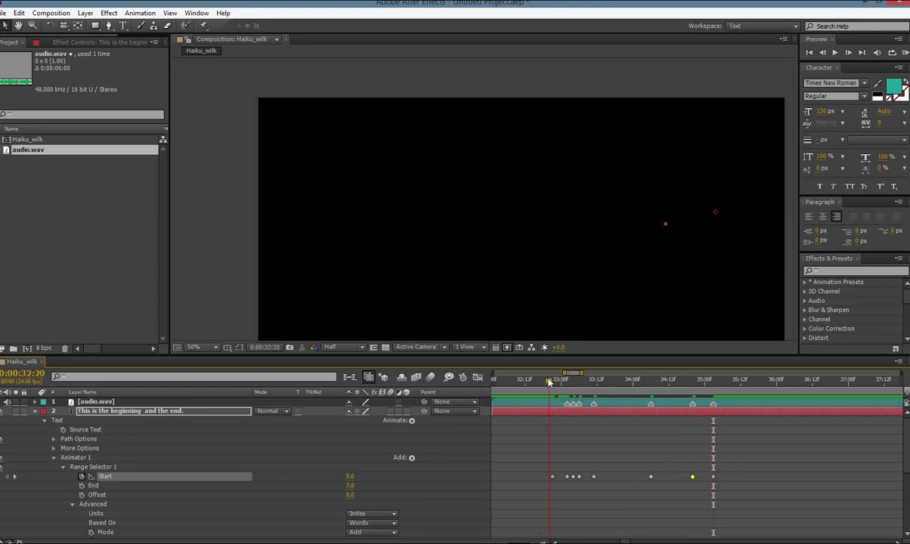
pyautogui.press('space')
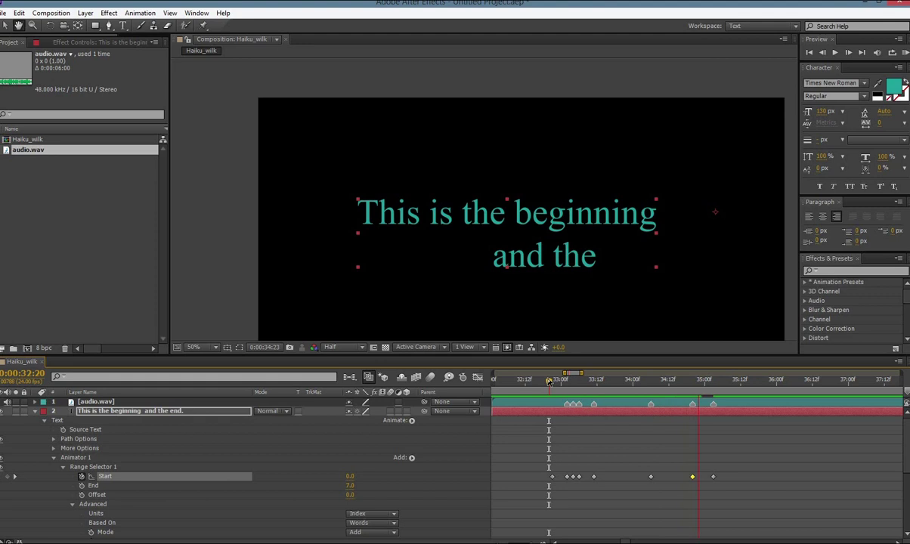
pyautogui.press('space')
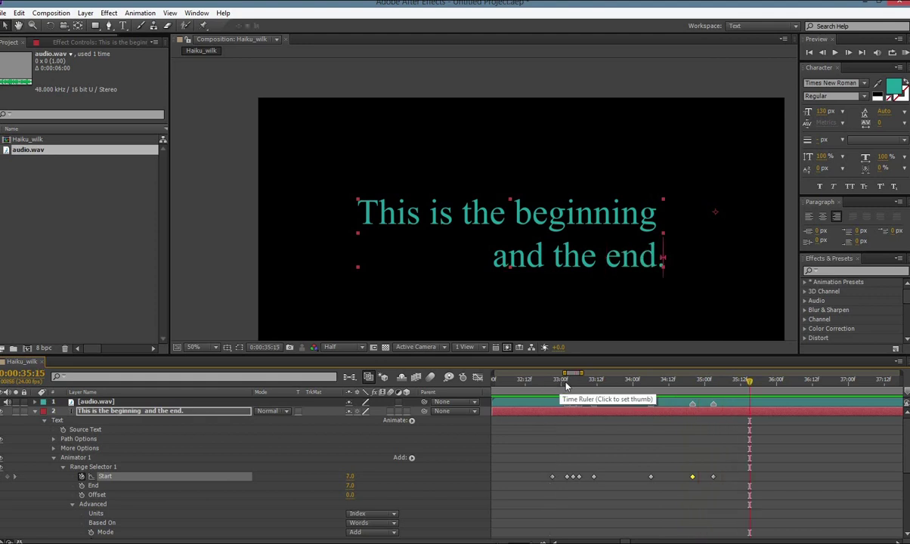
pyautogui.click(559, 384)
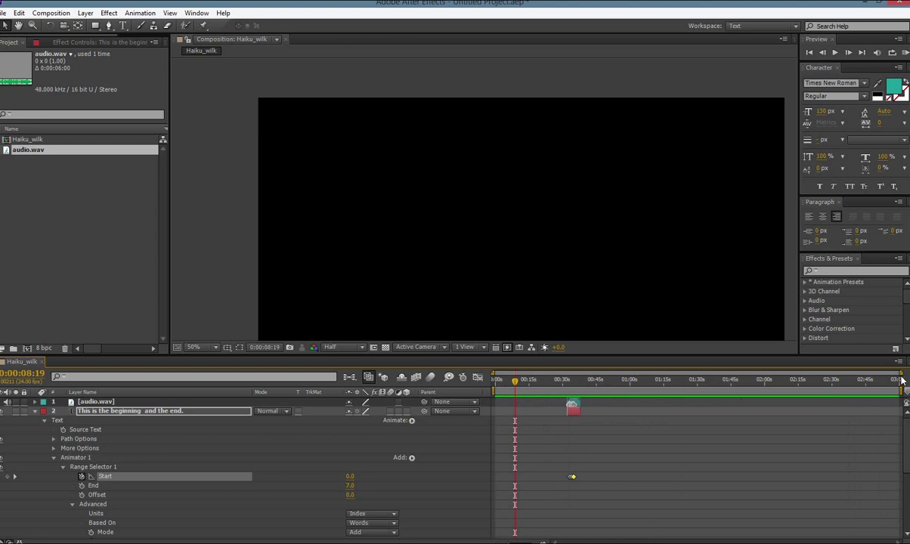
# Step: Shorten the composition's work area so that it closely surrounds the audio.wav and text layers
pyautogui.moveTo(901, 389)
pyautogui.mouseDown()
pyautogui.moveTo(768, 388)
pyautogui.moveTo(905, 400)
pyautogui.mouseUp()
pyautogui.moveTo(904, 390); pyautogui.dragTo(584, 402)
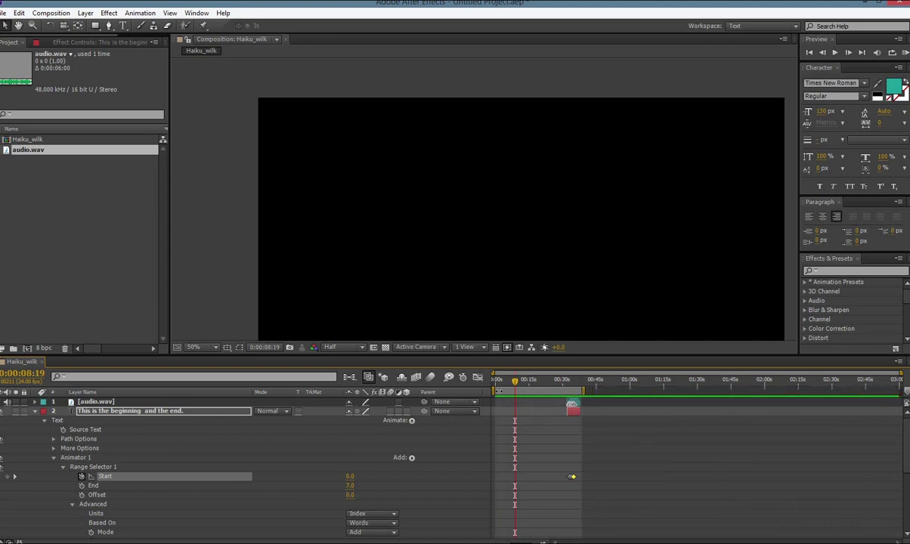
pyautogui.moveTo(517, 390); pyautogui.dragTo(589, 391)
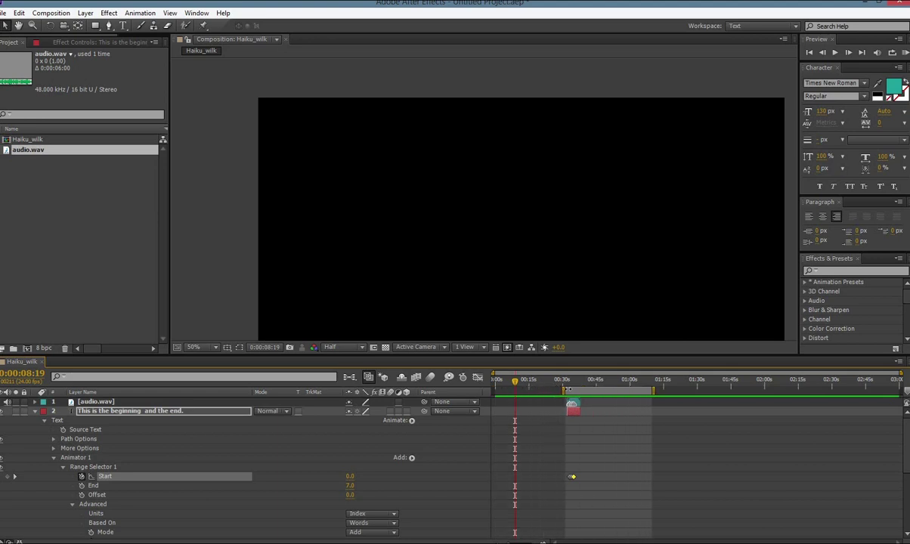
pyautogui.moveTo(656, 391); pyautogui.dragTo(586, 391)
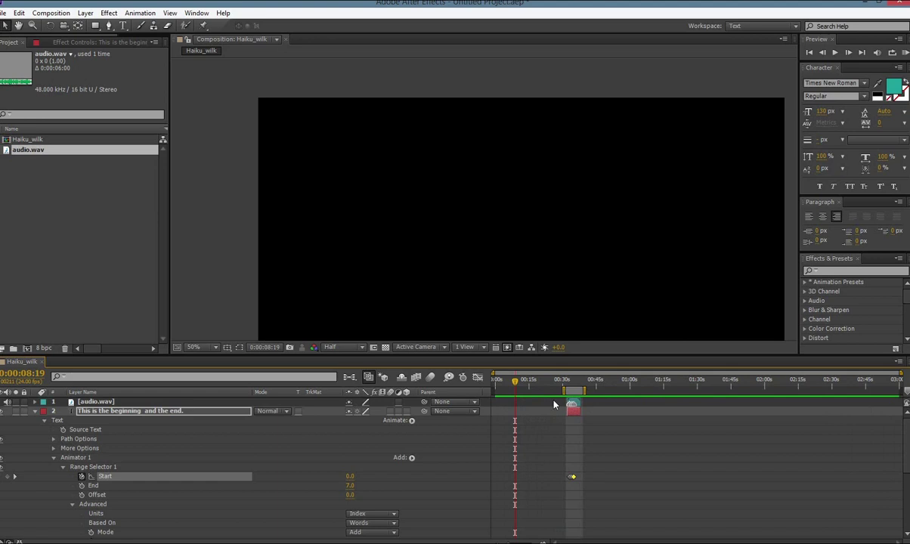
# Step: Set the text animator's Range Selector 1 Smoothness to 100% and scrub across the word keyframes around 0:00:33:11 to check the effect
pyautogui.click(567, 382)
pyautogui.scroll(5, 567, 381)
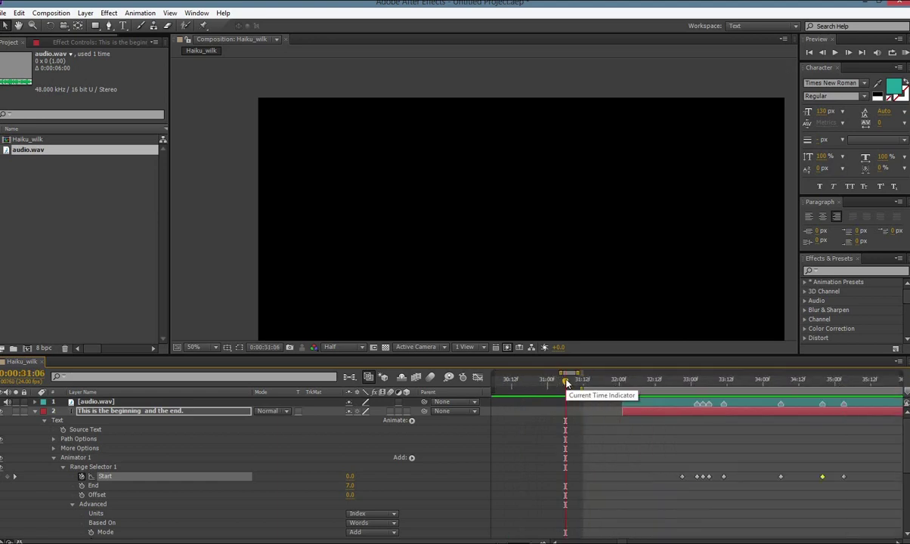
pyautogui.moveTo(566, 383); pyautogui.dragTo(713, 381)
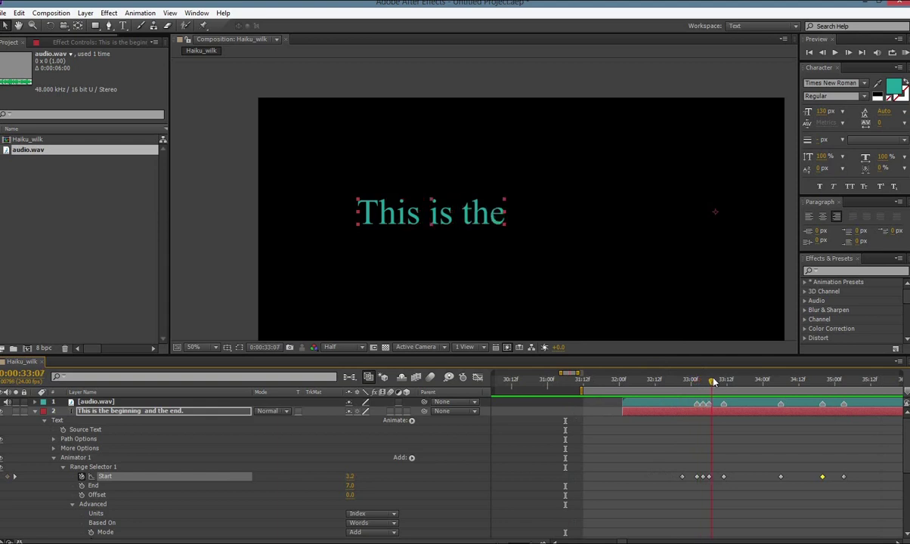
pyautogui.scroll(-3, 326, 463)
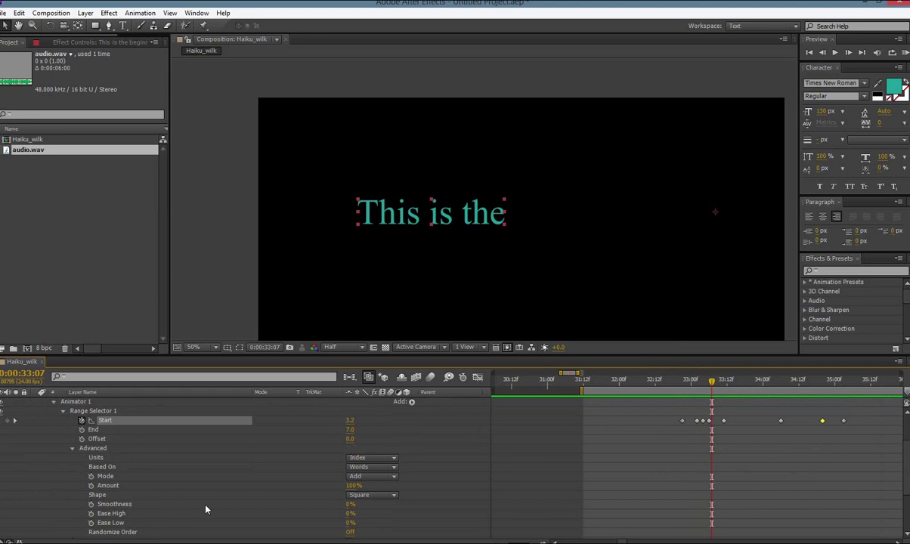
pyautogui.moveTo(350, 505); pyautogui.dragTo(364, 380)
pyautogui.moveTo(674, 384); pyautogui.dragTo(729, 385)
pyautogui.moveTo(769, 384); pyautogui.dragTo(719, 396)
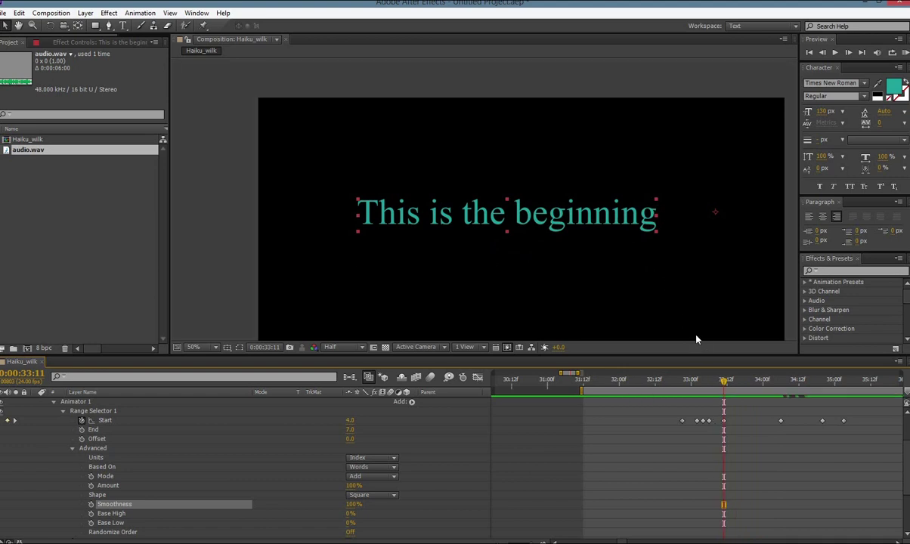
# Step: Add a Start keyframe with value 4 at 0:00:34:01, just before the value 5 keyframe
pyautogui.moveTo(723, 380); pyautogui.dragTo(766, 388)
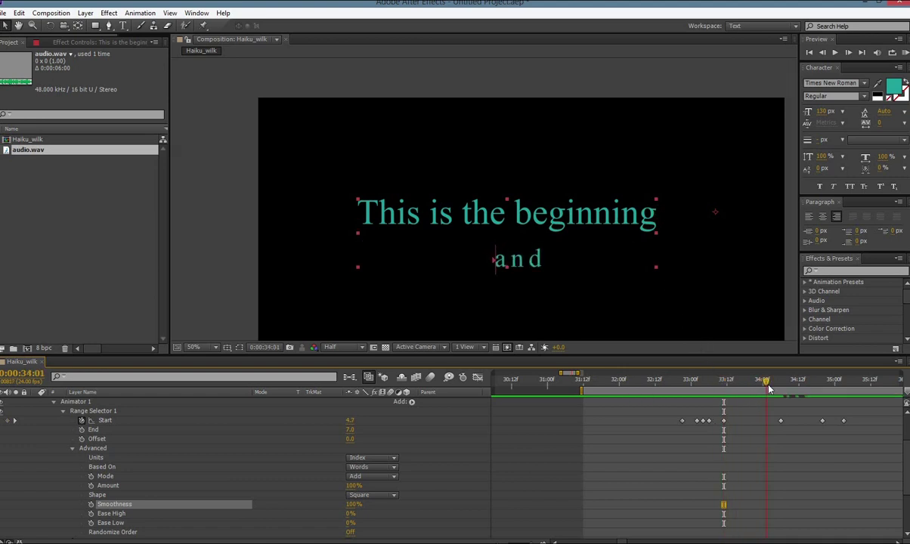
pyautogui.click(352, 420)
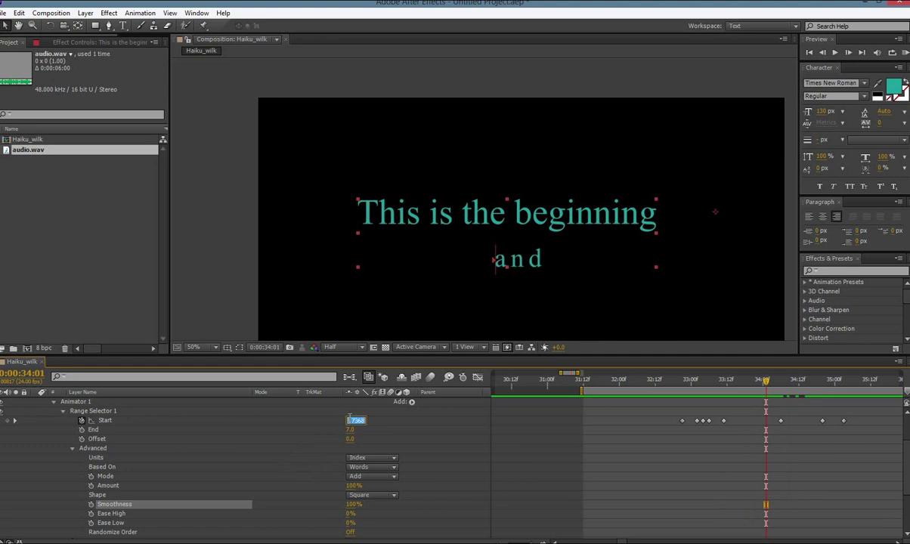
pyautogui.write('4')
pyautogui.press('Return')
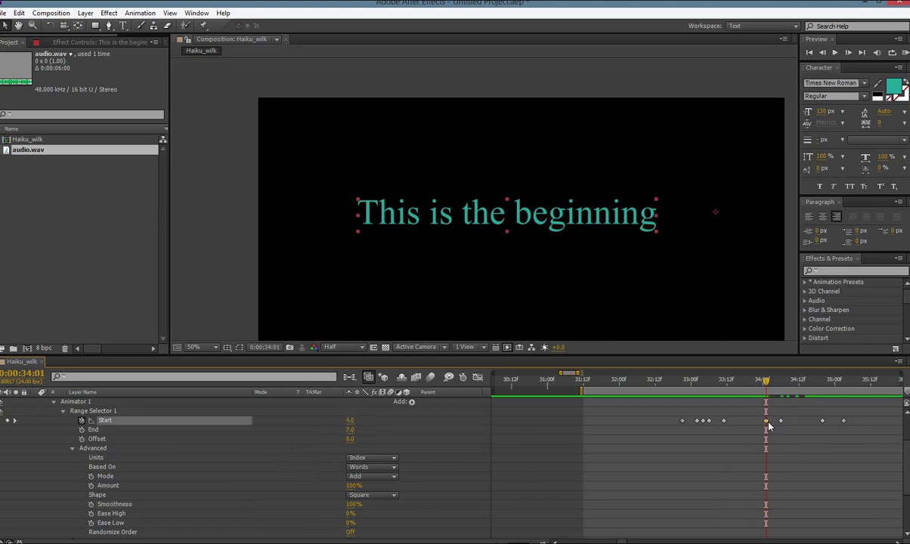
# Step: Add a Start keyframe with value 5 at 0:00:34:17, shift it slightly earlier, and scrub through the last words
pyautogui.moveTo(766, 381); pyautogui.dragTo(813, 384)
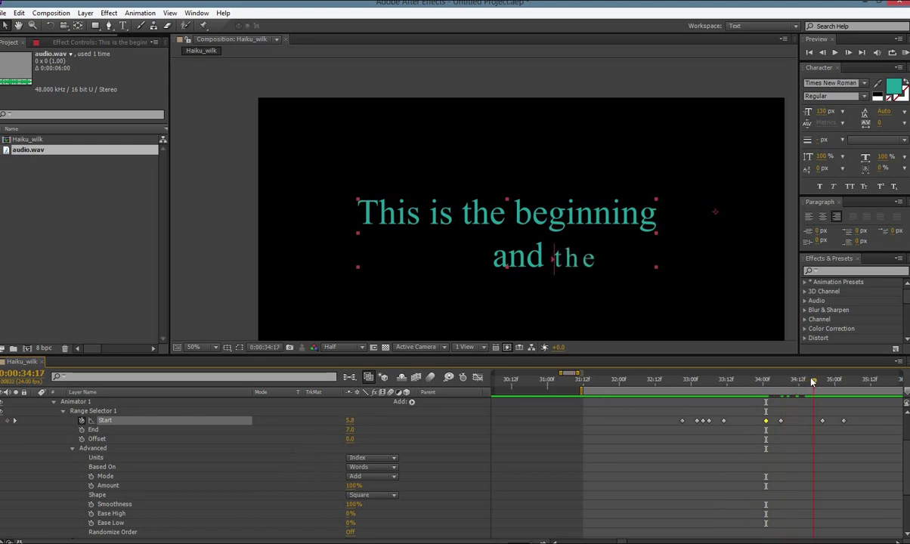
pyautogui.click(350, 421)
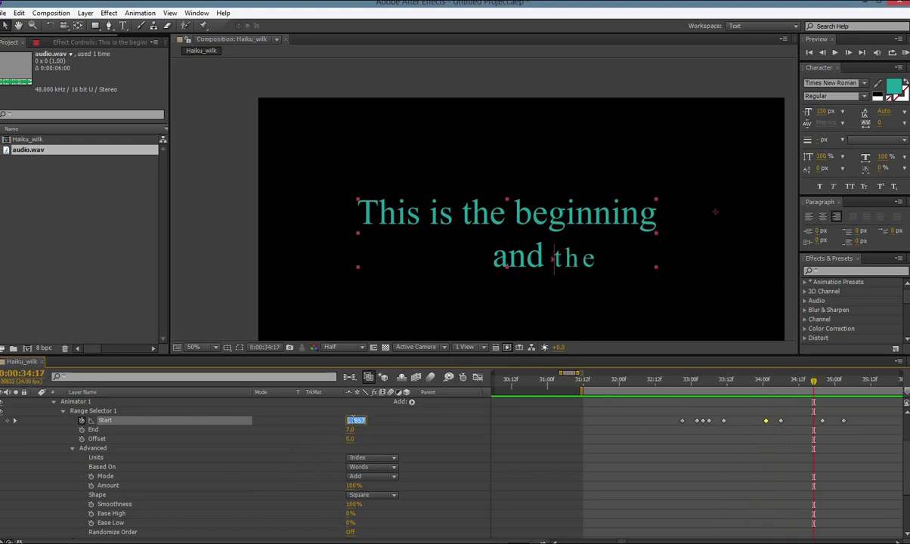
pyautogui.write('5')
pyautogui.press('Return')
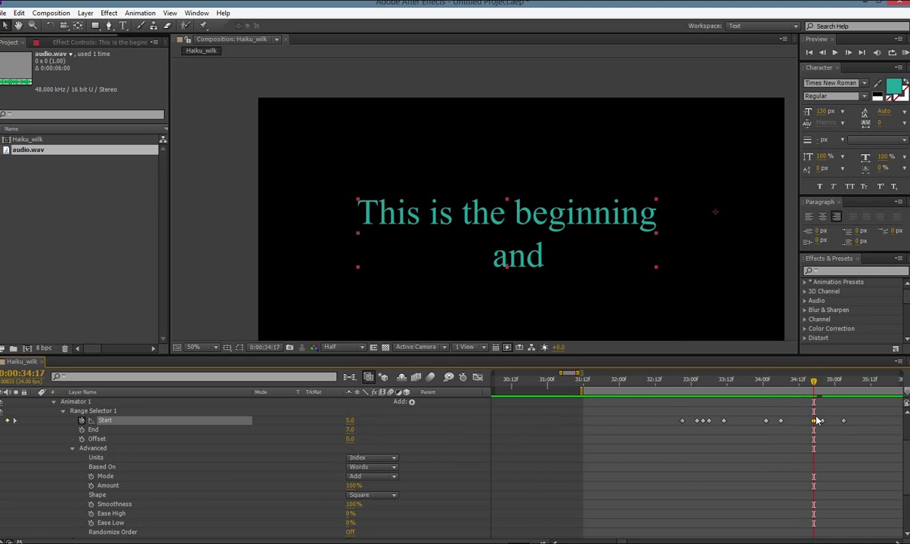
pyautogui.moveTo(814, 420); pyautogui.dragTo(807, 420)
pyautogui.click(807, 384)
pyautogui.moveTo(807, 384); pyautogui.dragTo(847, 389)
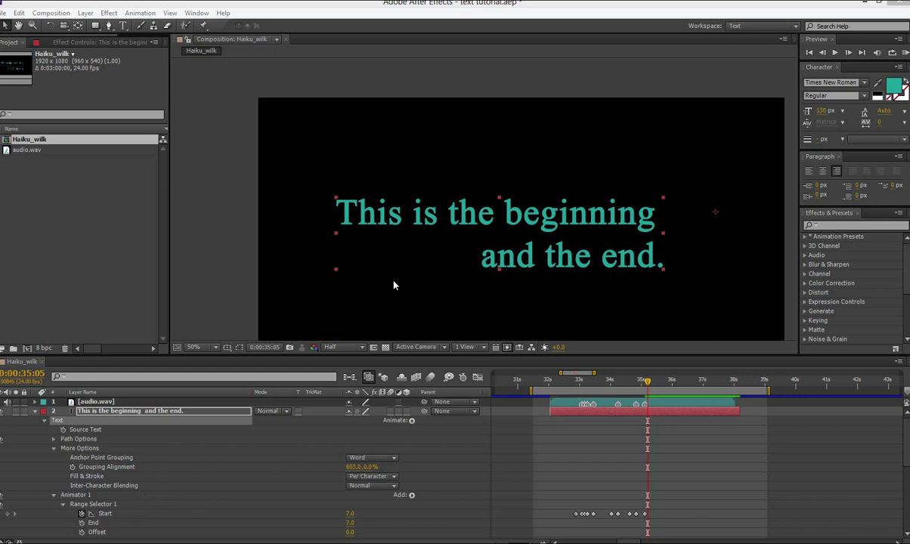
# Step: Add an Opacity property to Animator 1, set it to 0%, and scrub the first words up to 0:00:33:14
pyautogui.click(412, 496)
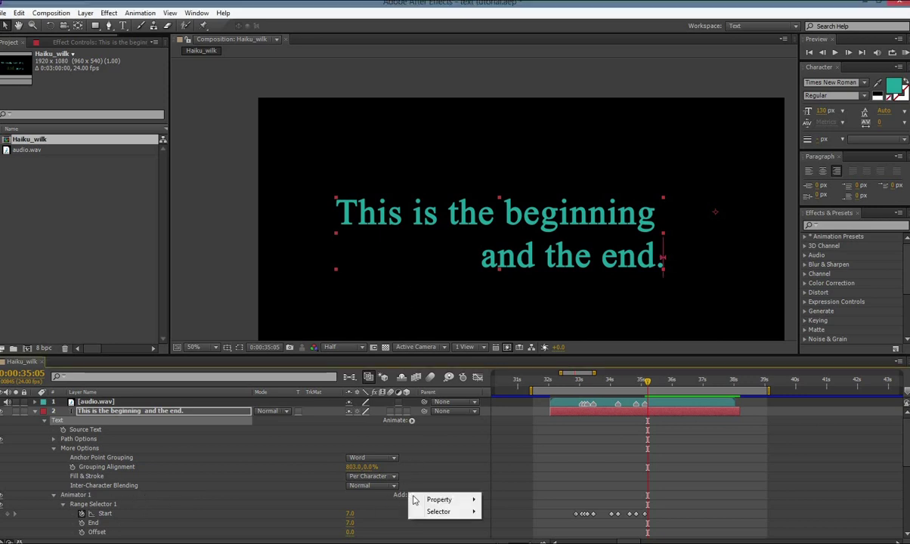
pyautogui.moveTo(437, 505)
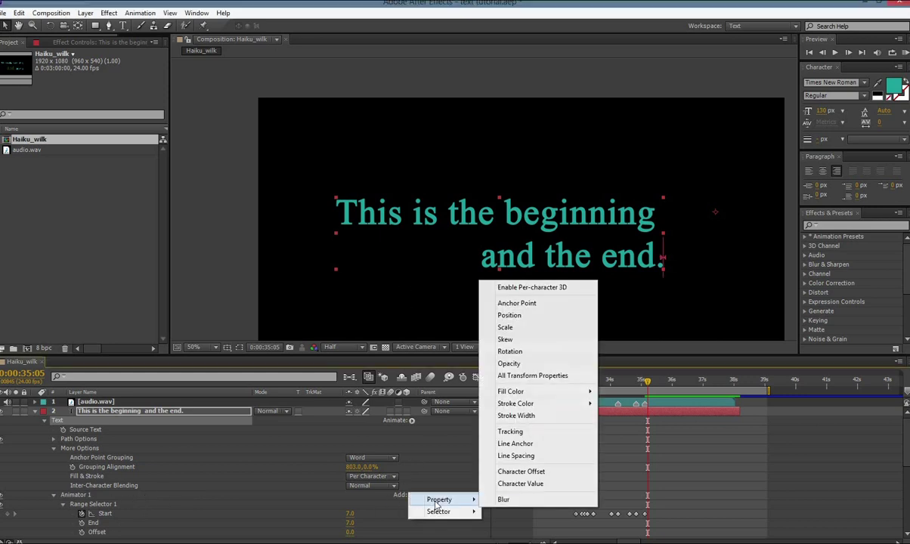
pyautogui.click(556, 367)
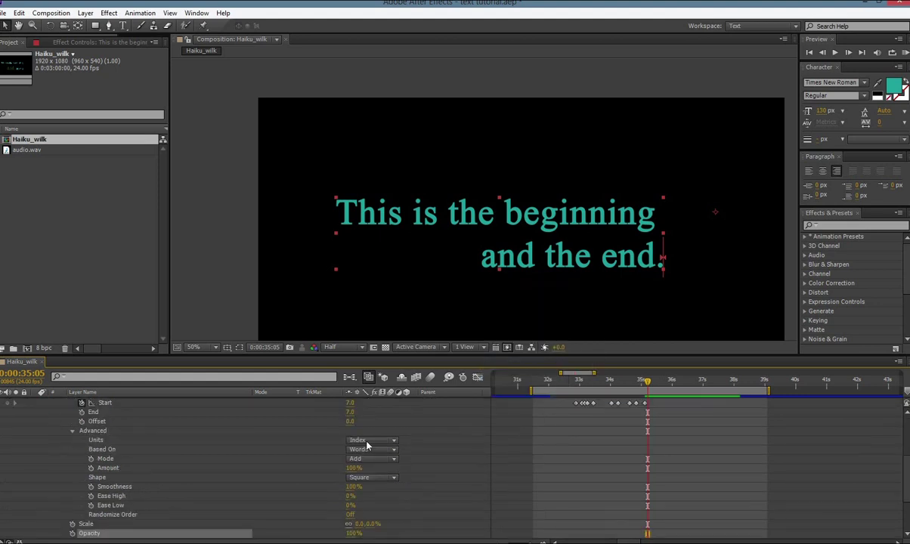
pyautogui.scroll(-2, 402, 467)
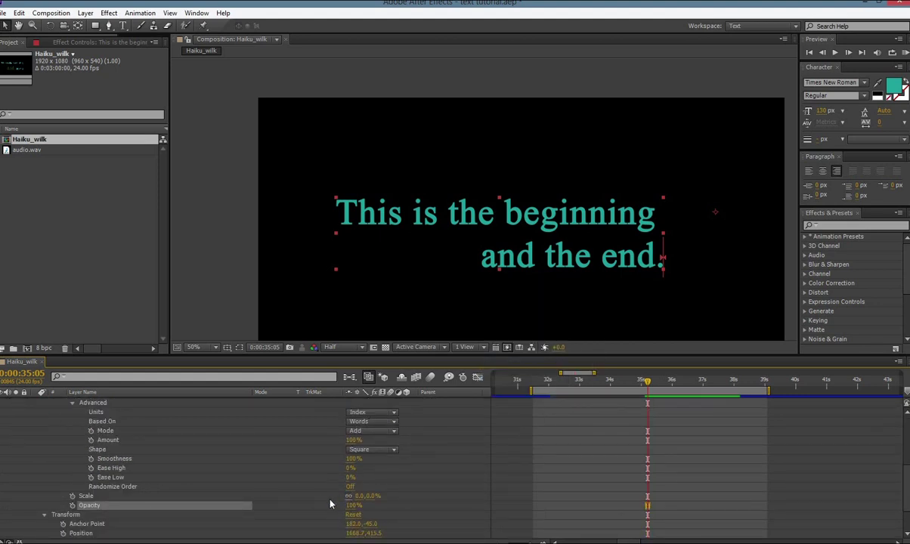
pyautogui.click(354, 505)
pyautogui.write('0')
pyautogui.press('Return')
pyautogui.moveTo(551, 386); pyautogui.dragTo(597, 391)
pyautogui.scroll(-2, 390, 427)
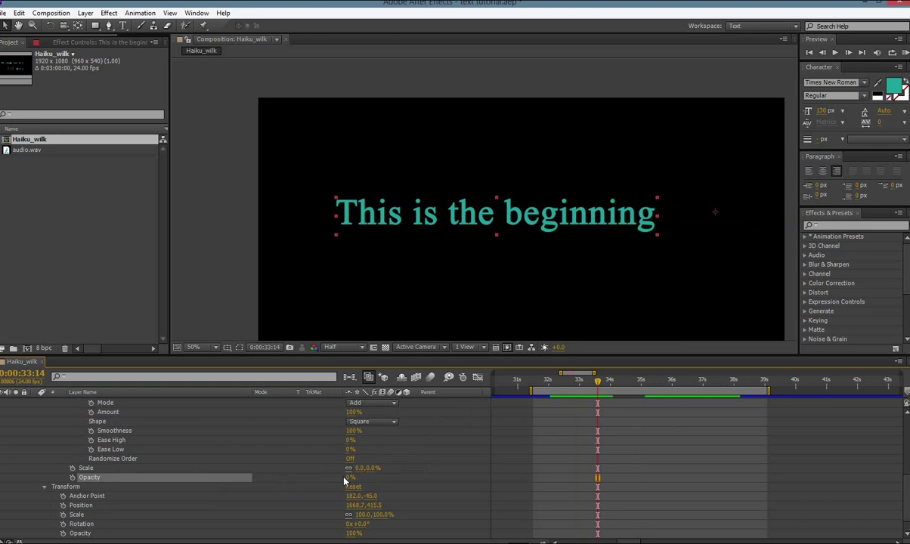
# Step: Add a separate Opacity animator to the layer's Text group
pyautogui.scroll(3, 257, 451)
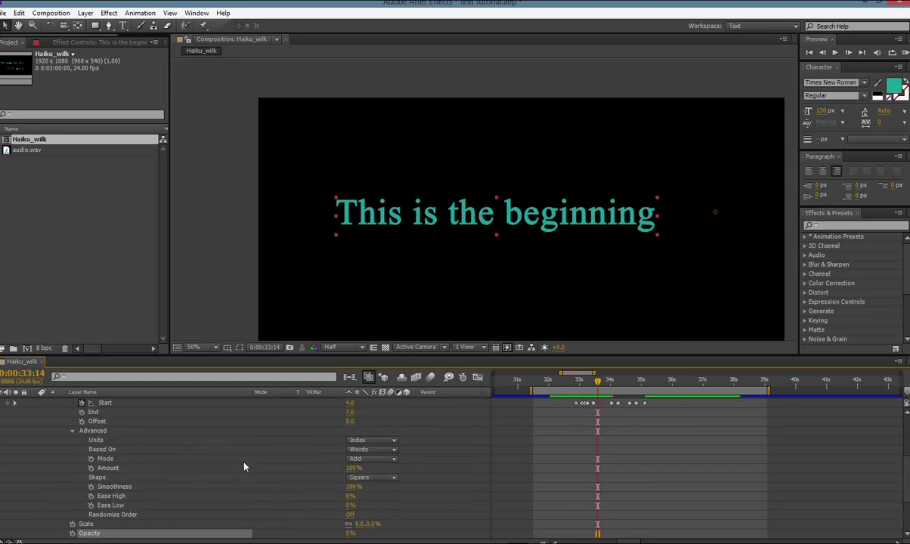
pyautogui.scroll(2, 246, 472)
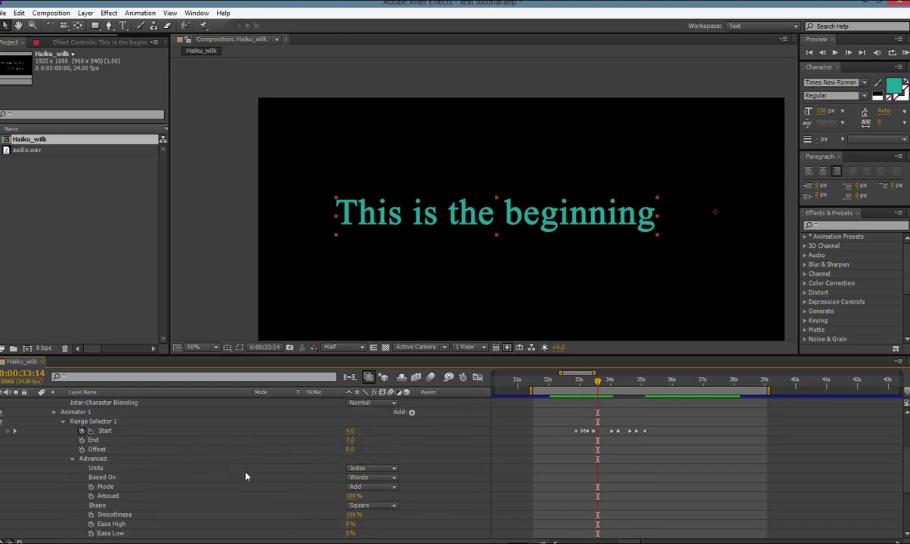
pyautogui.scroll(2, 87, 430)
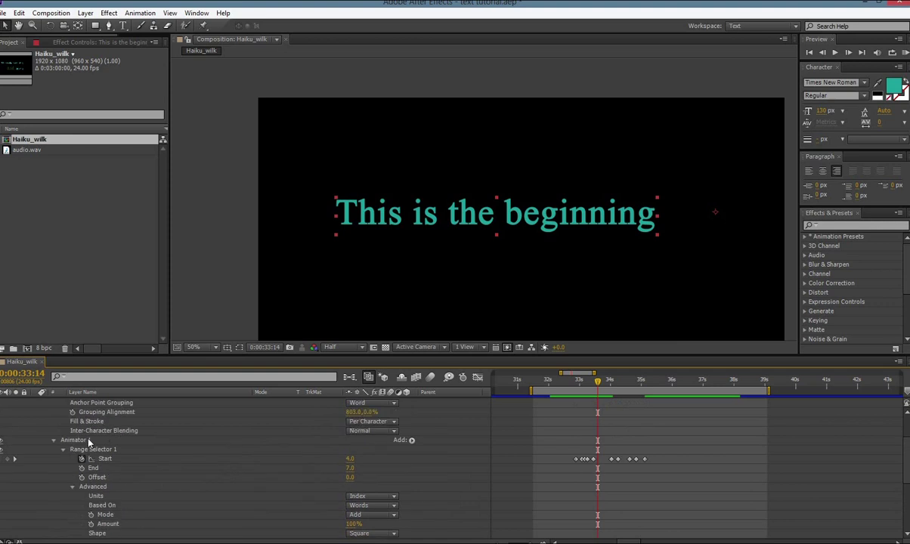
pyautogui.click(78, 441)
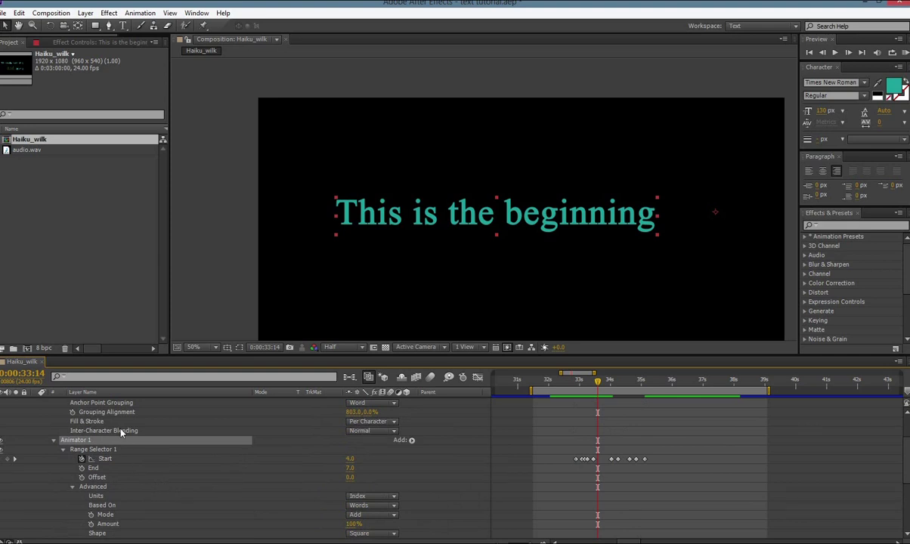
pyautogui.scroll(1, 108, 444)
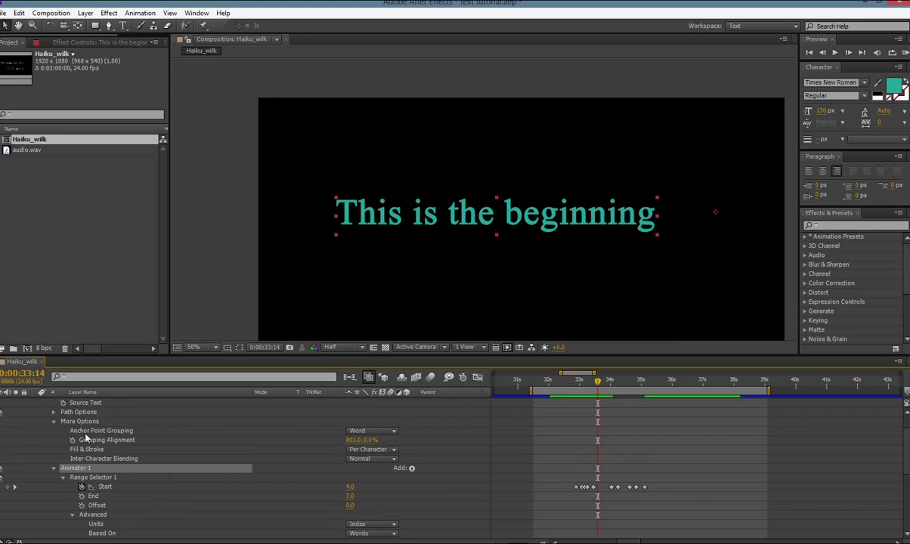
pyautogui.scroll(1, 80, 412)
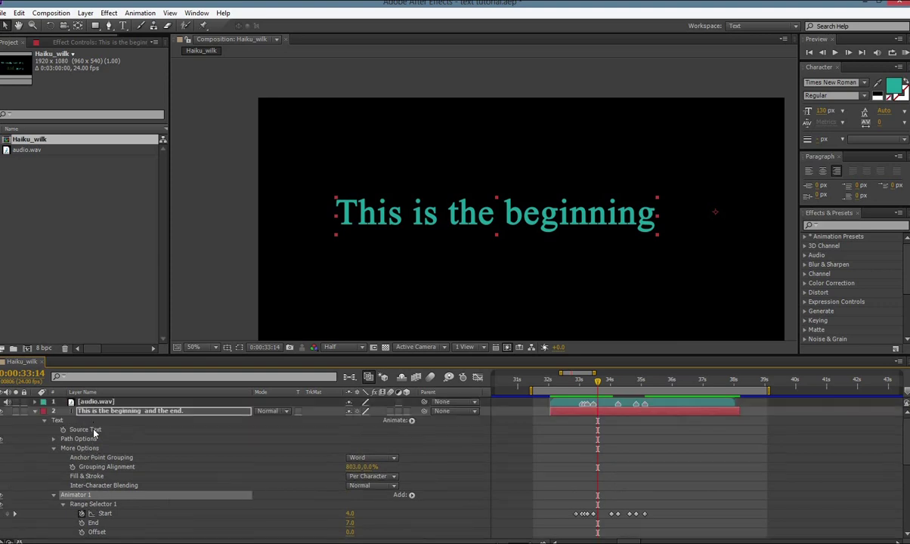
pyautogui.click(65, 421)
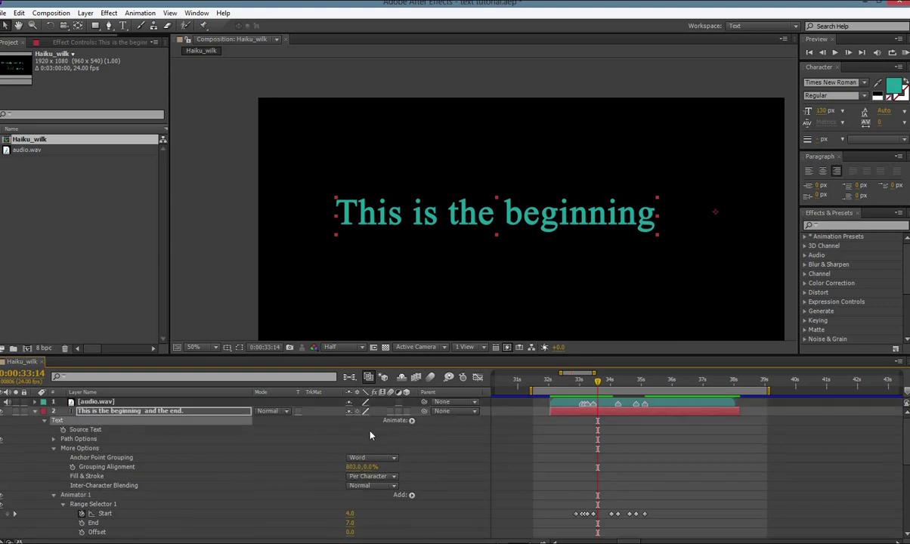
pyautogui.click(412, 421)
pyautogui.click(478, 274)
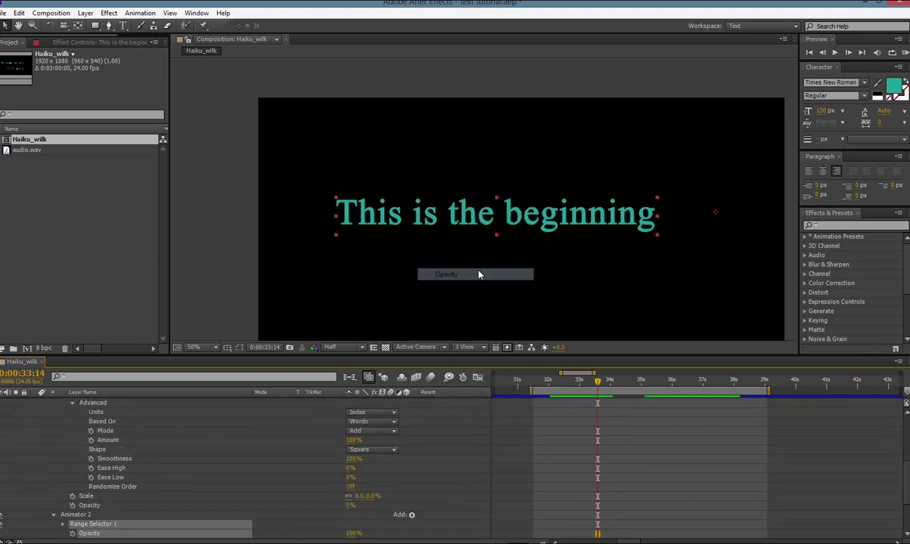
# Step: Set Animator 2's Opacity to 55% and start keyframing it at 0:00:33:14
pyautogui.scroll(-1, 173, 493)
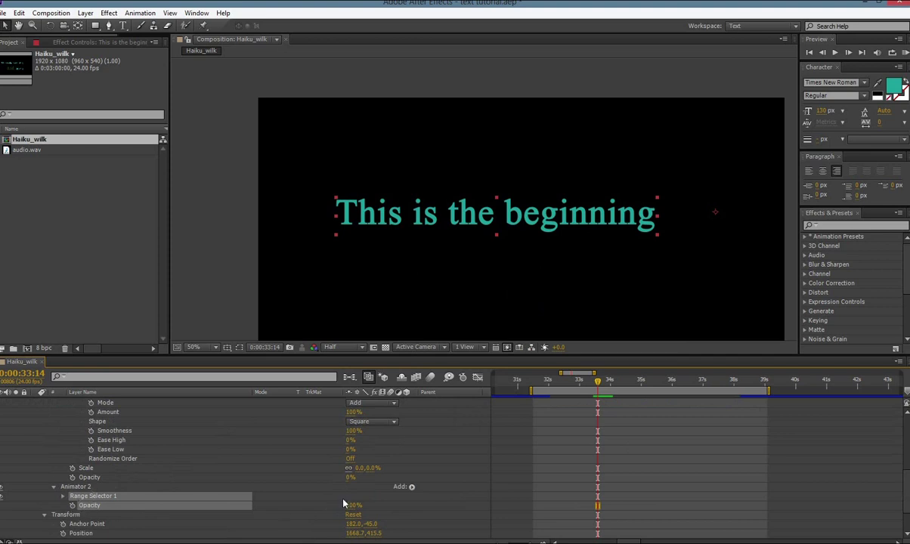
pyautogui.moveTo(345, 504); pyautogui.dragTo(350, 533)
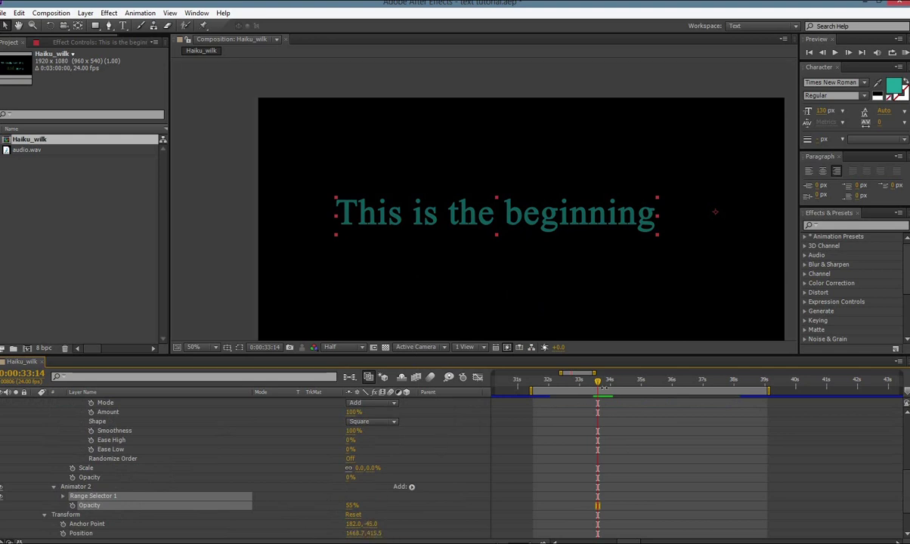
pyautogui.click(78, 507)
pyautogui.click(73, 506)
# Step: Keyframe Animator 2's Opacity at 100% at 0:00:34:03 and scrub the fade through to 0:00:35:02
pyautogui.click(609, 385)
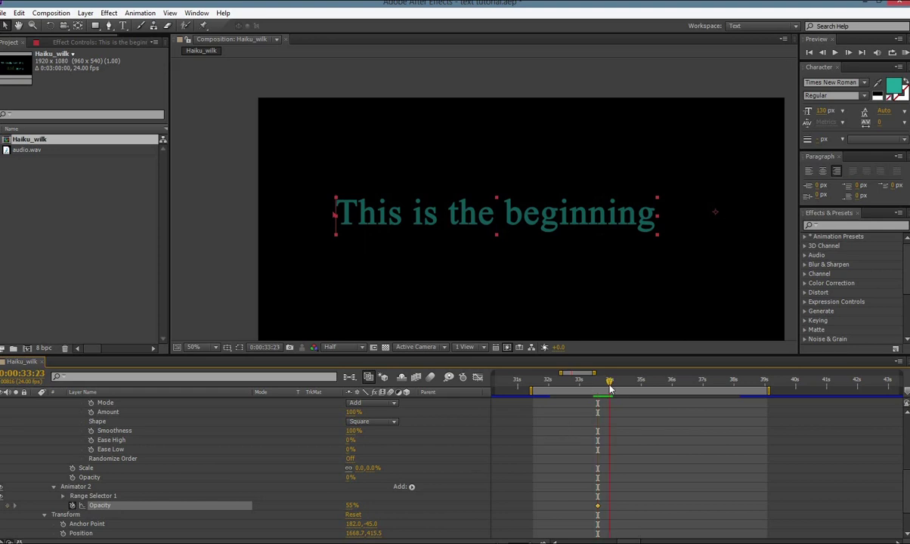
pyautogui.moveTo(610, 387); pyautogui.dragTo(614, 386)
pyautogui.click(354, 500)
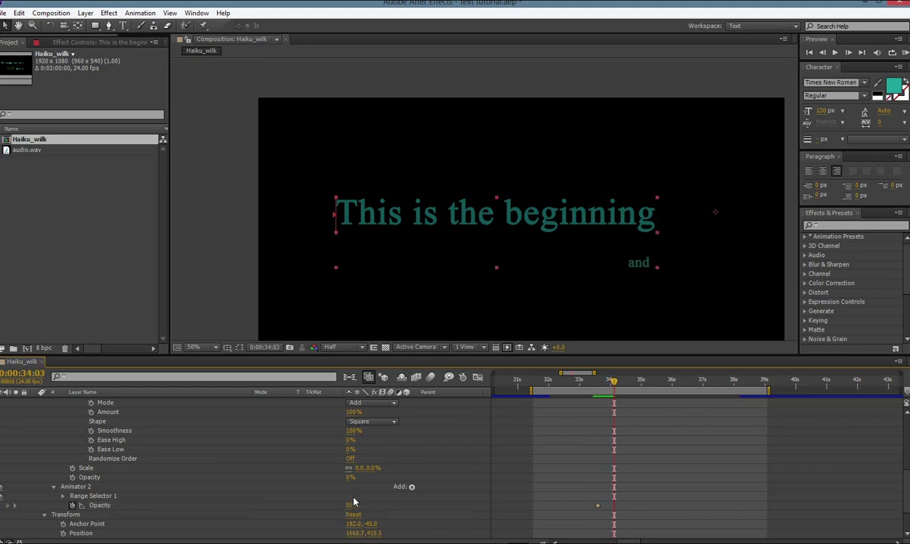
pyautogui.moveTo(354, 502); pyautogui.dragTo(359, 461)
pyautogui.moveTo(350, 505); pyautogui.dragTo(495, 434)
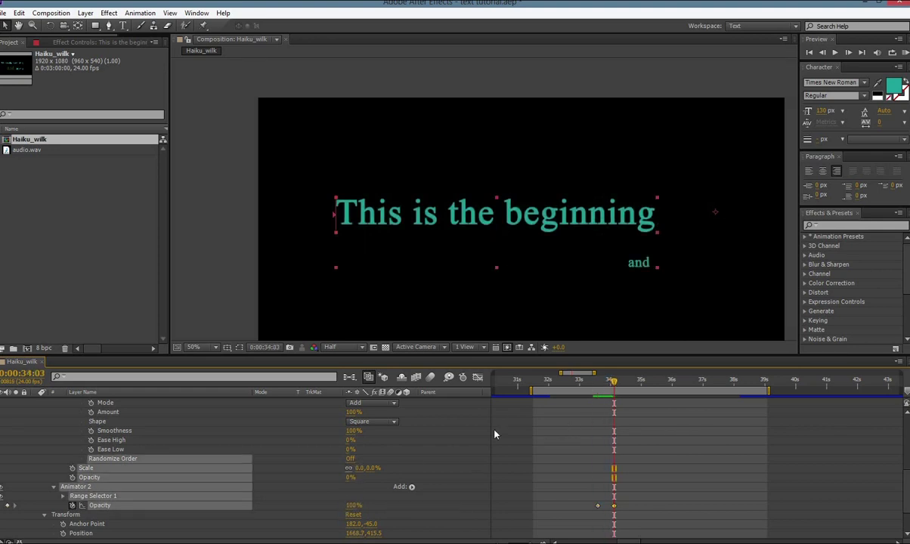
pyautogui.moveTo(569, 384); pyautogui.dragTo(643, 384)
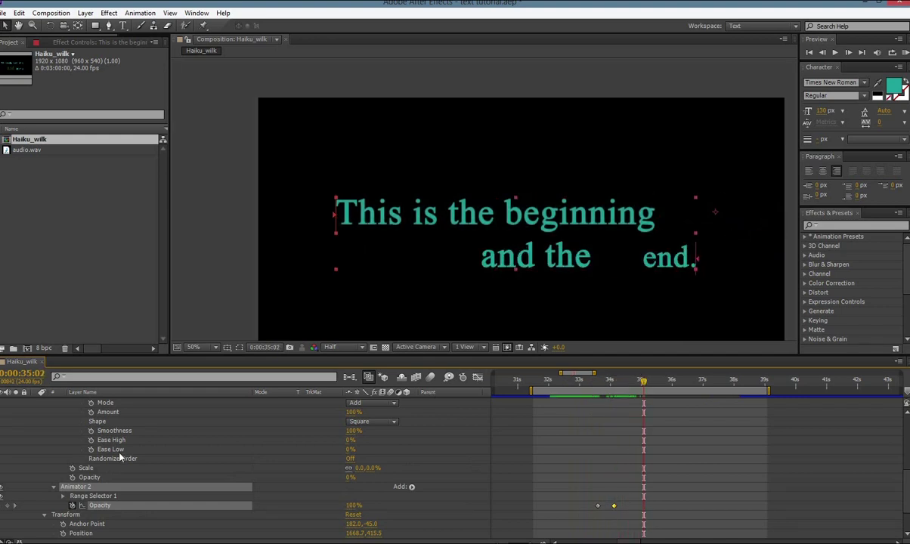
# Step: Review the settings of both text animators and select Animator 1
pyautogui.scroll(1, 192, 492)
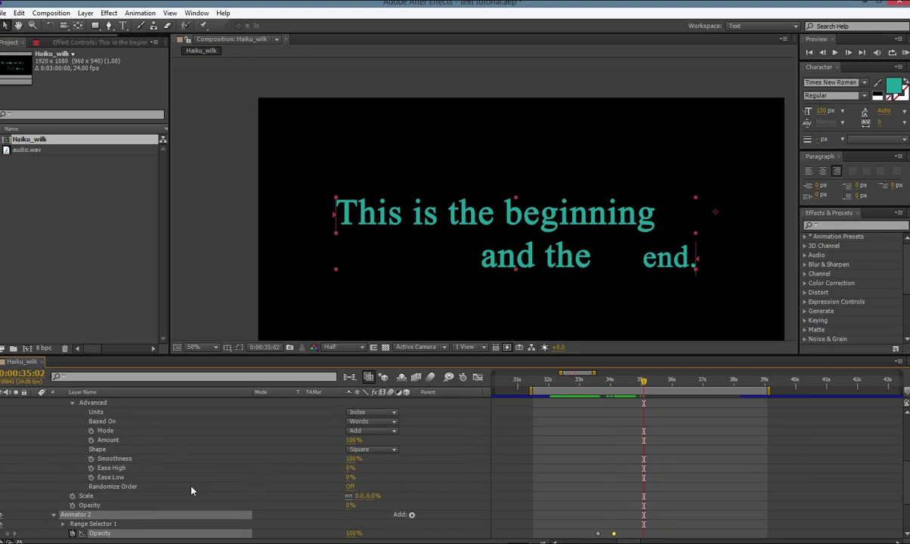
pyautogui.scroll(2, 192, 492)
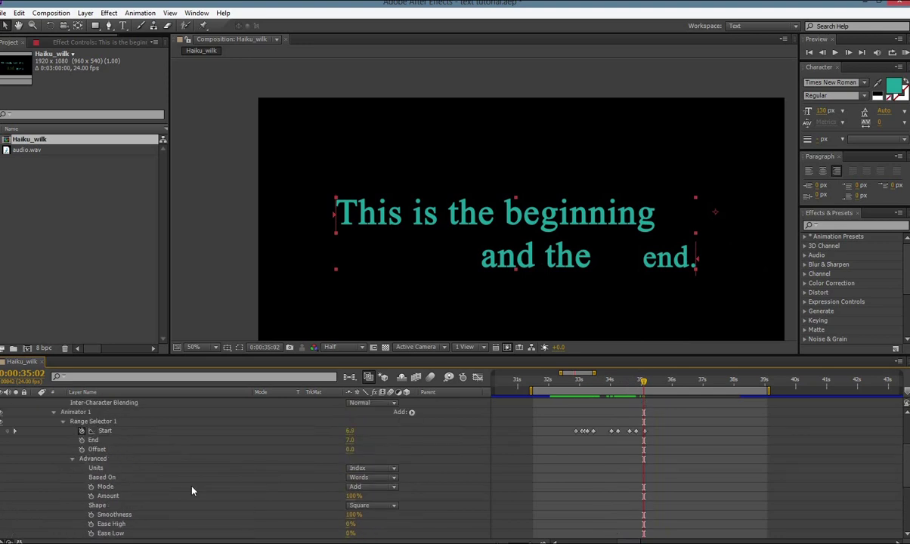
pyautogui.scroll(-2, 192, 492)
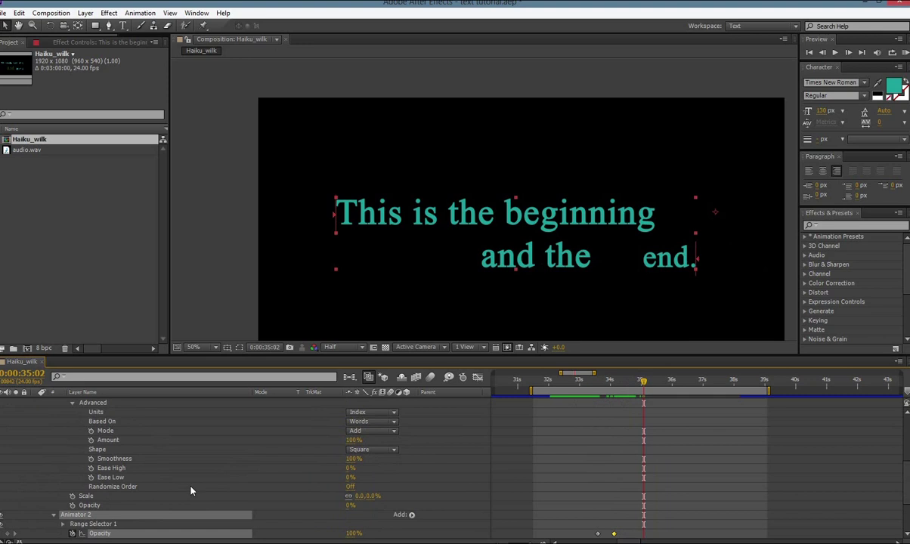
pyautogui.scroll(2, 190, 491)
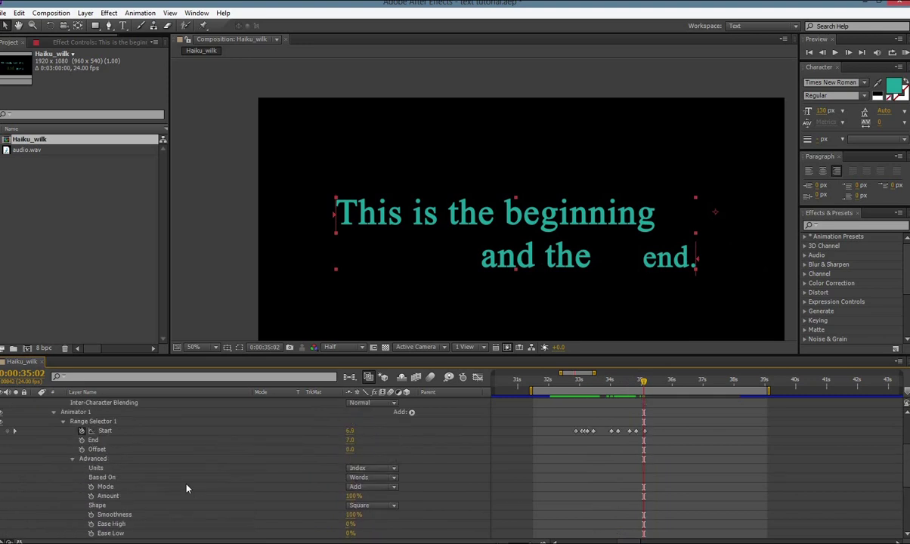
pyautogui.click(72, 415)
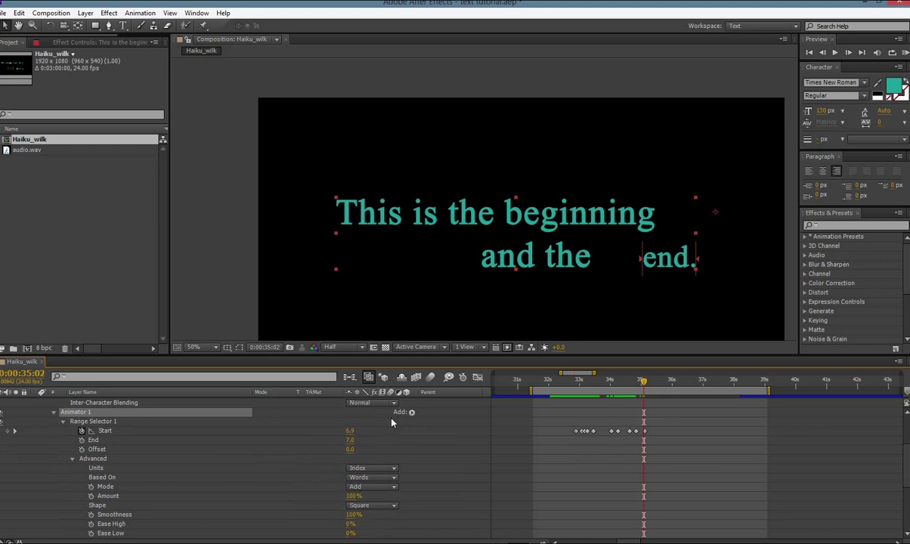
# Step: Add a Rotation property to Animator 1 from the text layer's animation properties
pyautogui.scroll(3, 391, 424)
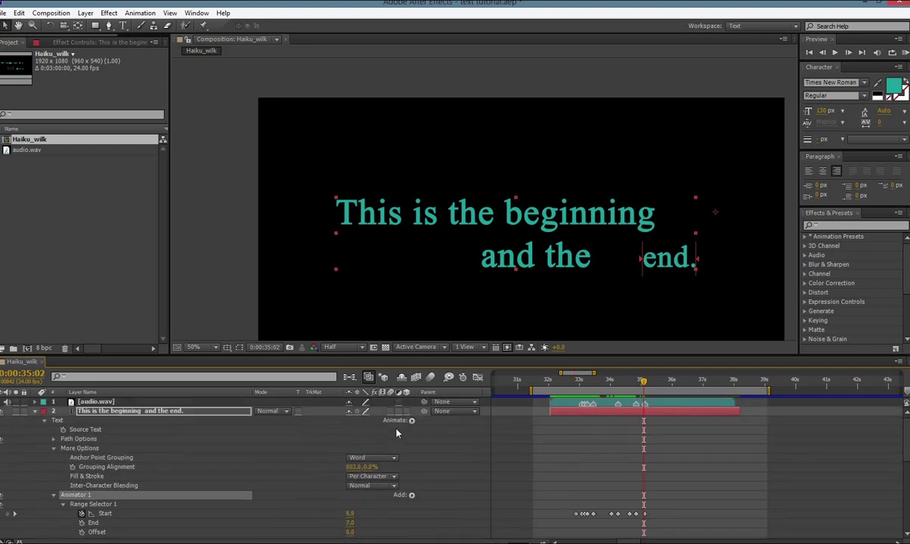
pyautogui.click(412, 421)
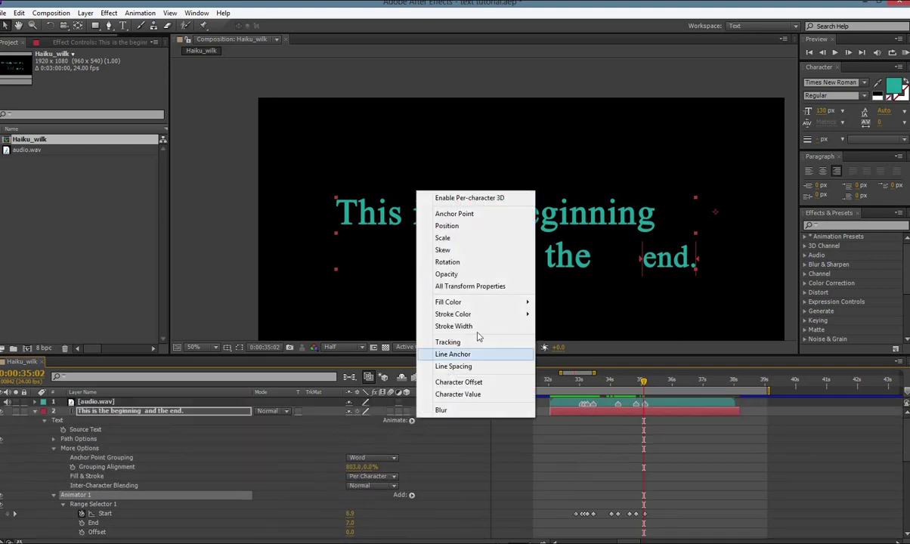
pyautogui.click(457, 271)
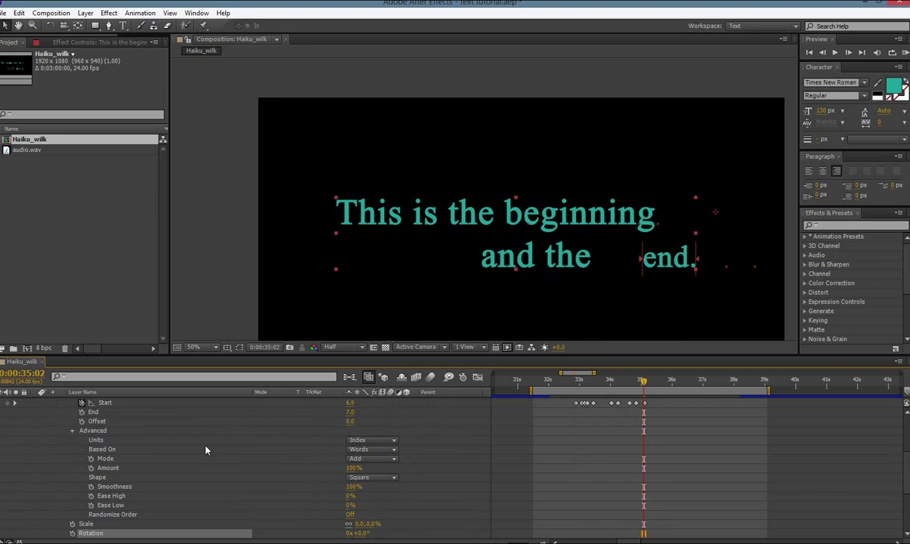
pyautogui.scroll(-1, 208, 446)
pyautogui.scroll(-1, 199, 456)
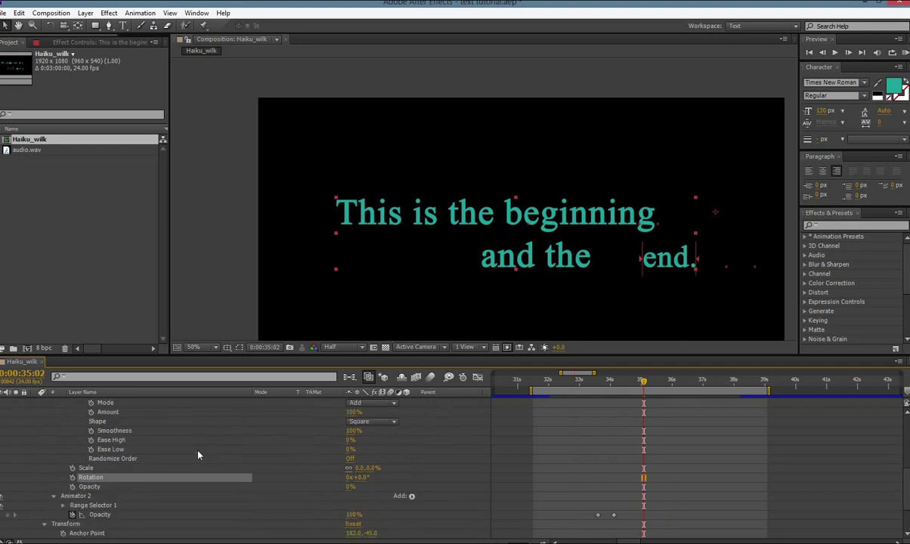
# Step: Review Animator 1's range selector and properties, then collapse the animator and select the layer's Text group
pyautogui.scroll(4, 422, 455)
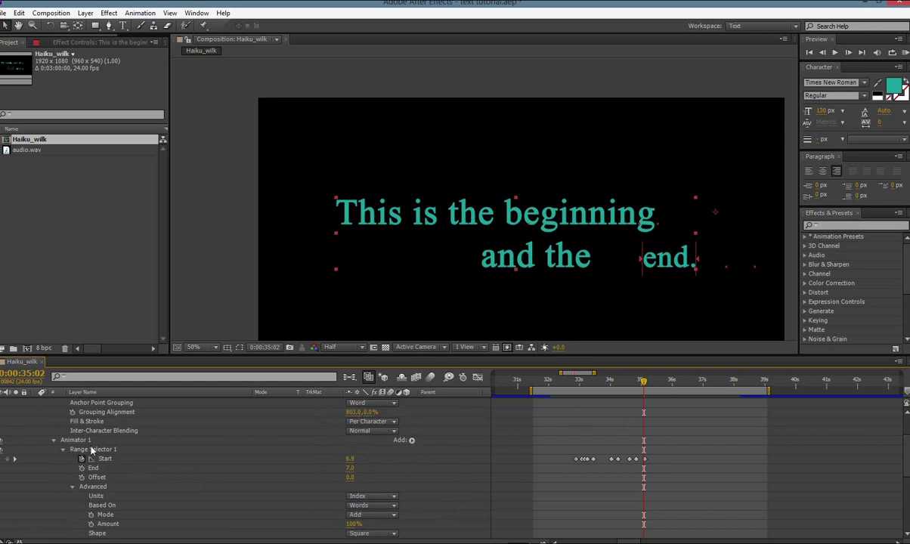
pyautogui.scroll(-2, 149, 463)
pyautogui.scroll(-3, 149, 465)
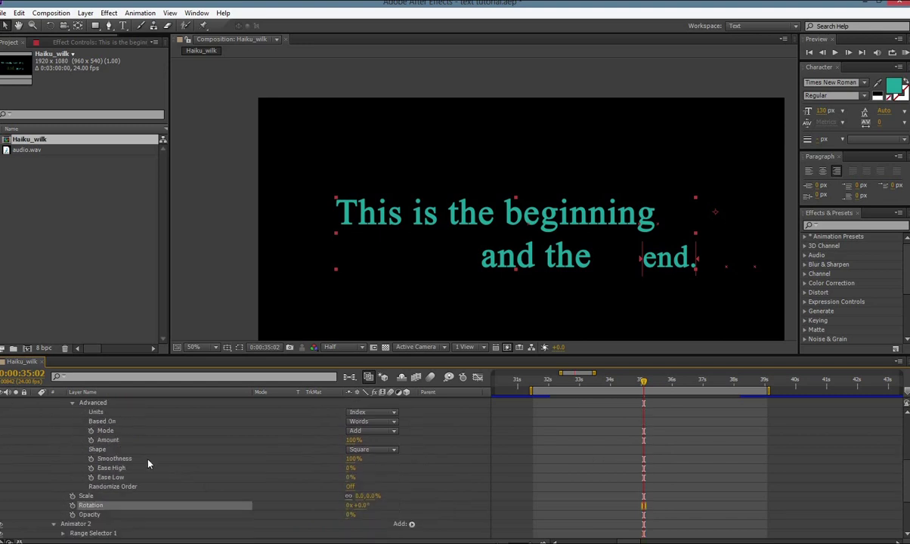
pyautogui.scroll(7, 129, 480)
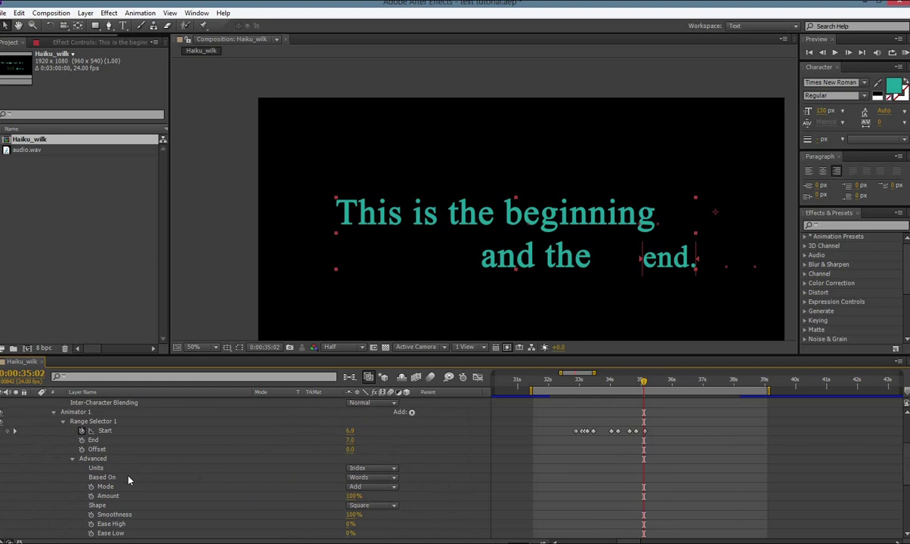
pyautogui.click(49, 496)
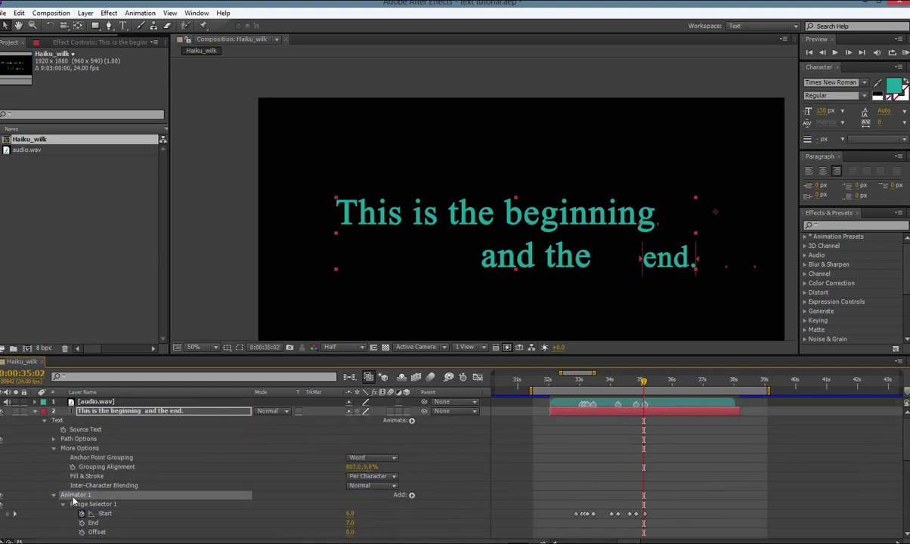
pyautogui.click(55, 495)
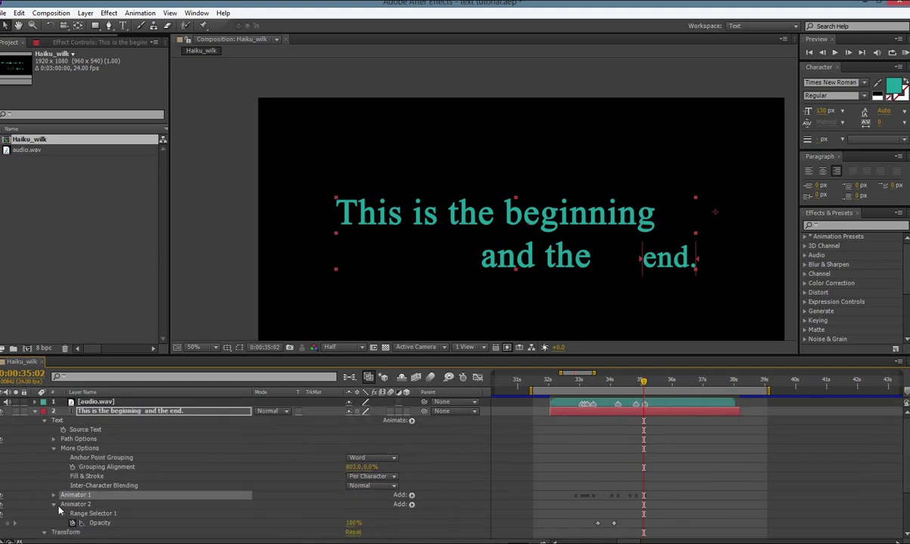
pyautogui.click(67, 421)
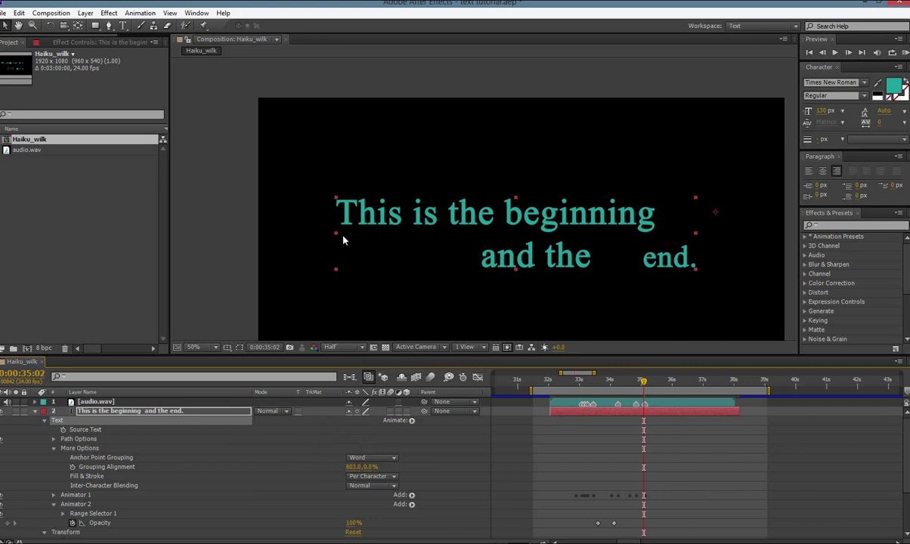
pyautogui.doubleClick(367, 215)
pyautogui.tripleClick(400, 212)
pyautogui.click(422, 225)
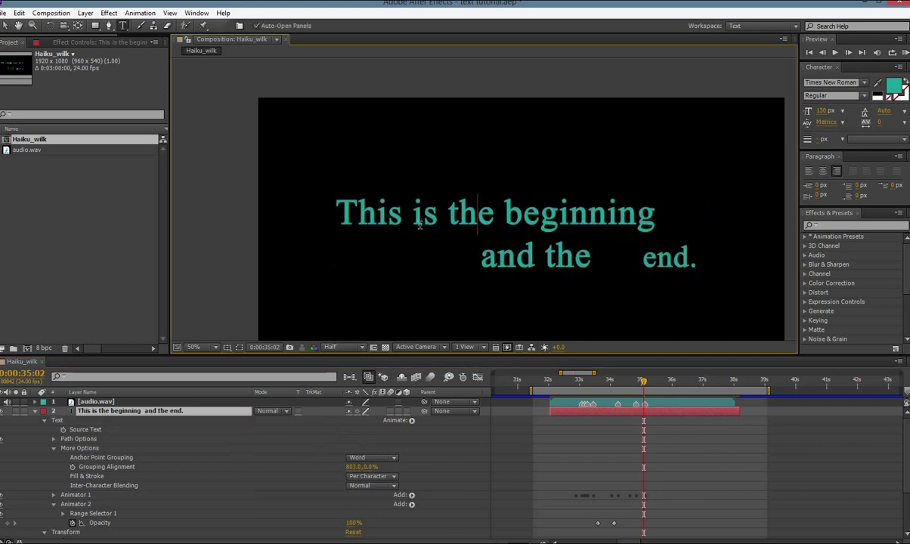
pyautogui.click(112, 412)
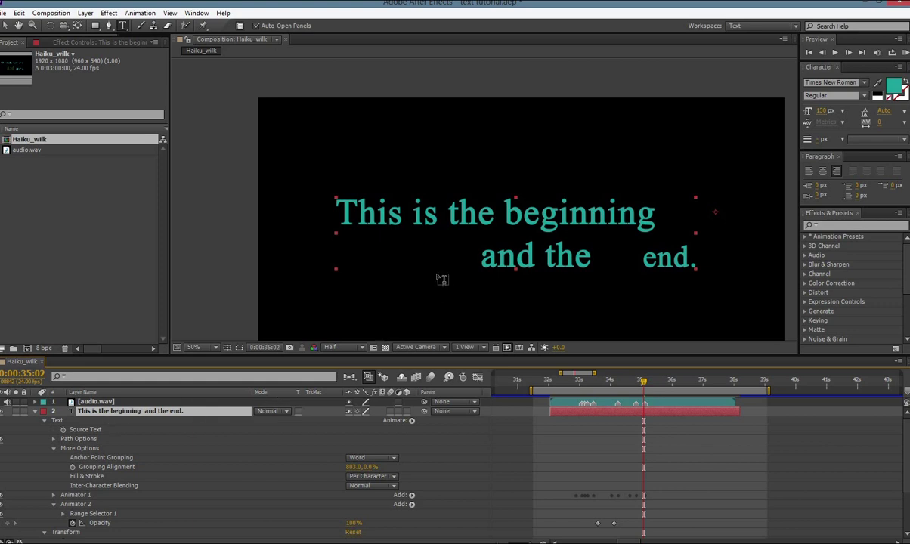
# Step: Recolor only the word "beginning" in the text layer to light cyan, hex 83FCF8
pyautogui.click(349, 214)
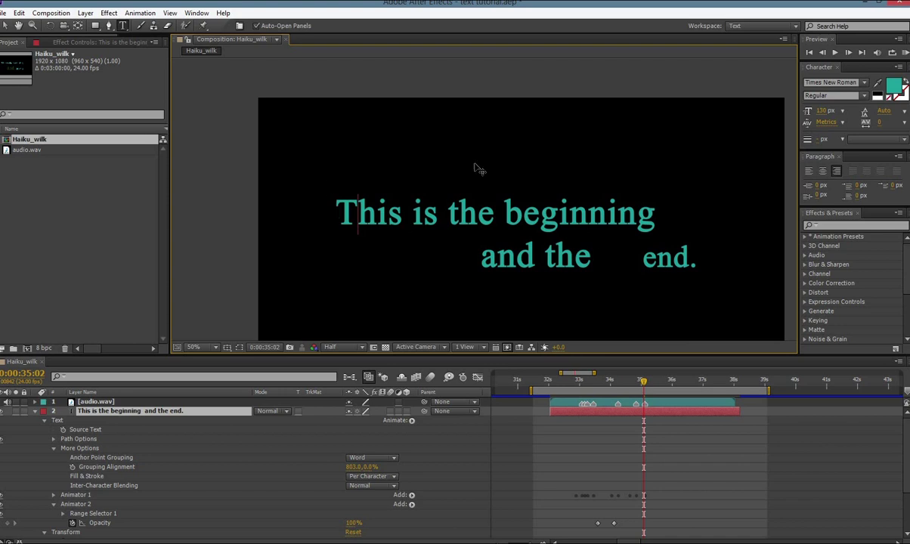
pyautogui.click(497, 221)
pyautogui.moveTo(496, 219); pyautogui.dragTo(658, 216)
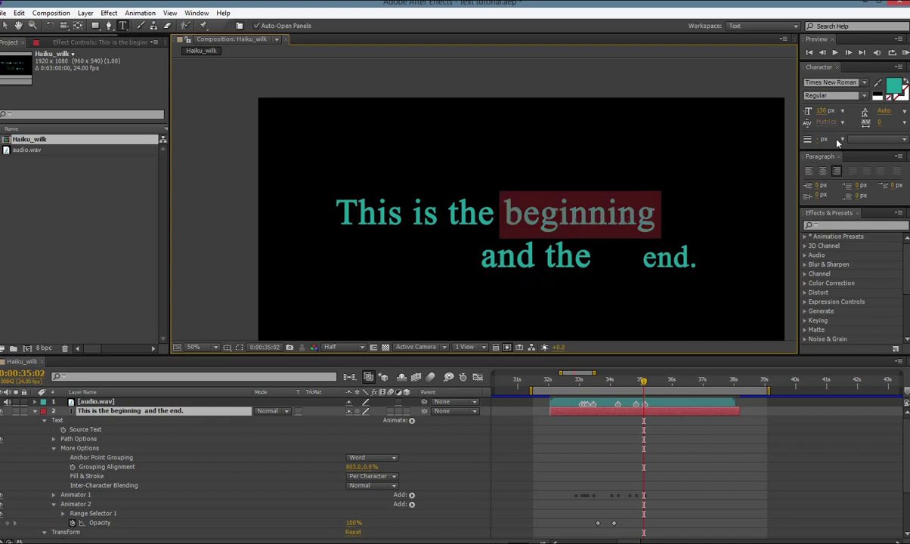
pyautogui.click(892, 91)
pyautogui.moveTo(148, 226); pyautogui.dragTo(115, 170)
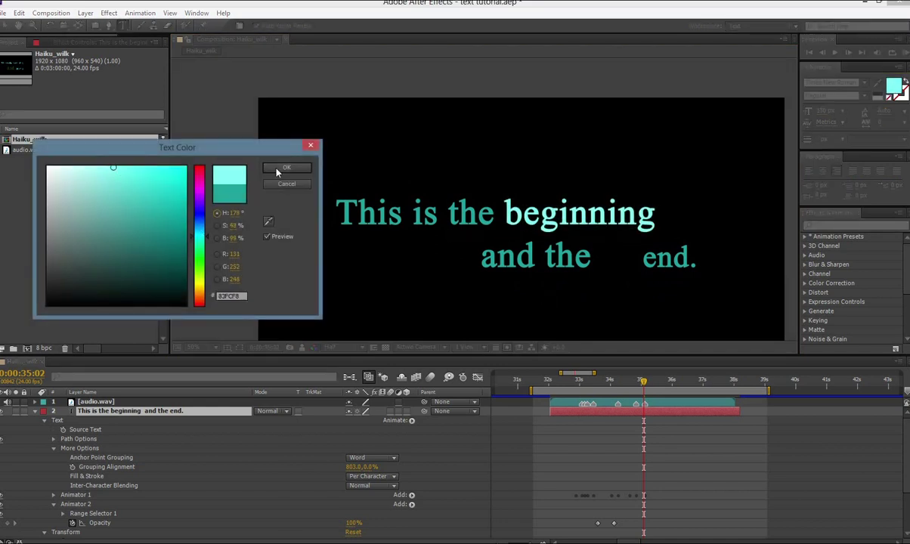
pyautogui.click(279, 171)
# Step: Recolor the word "is" dark green and enlarge its font size to about 211 px
pyautogui.click(424, 213)
pyautogui.moveTo(441, 214); pyautogui.dragTo(417, 214)
pyautogui.click(894, 88)
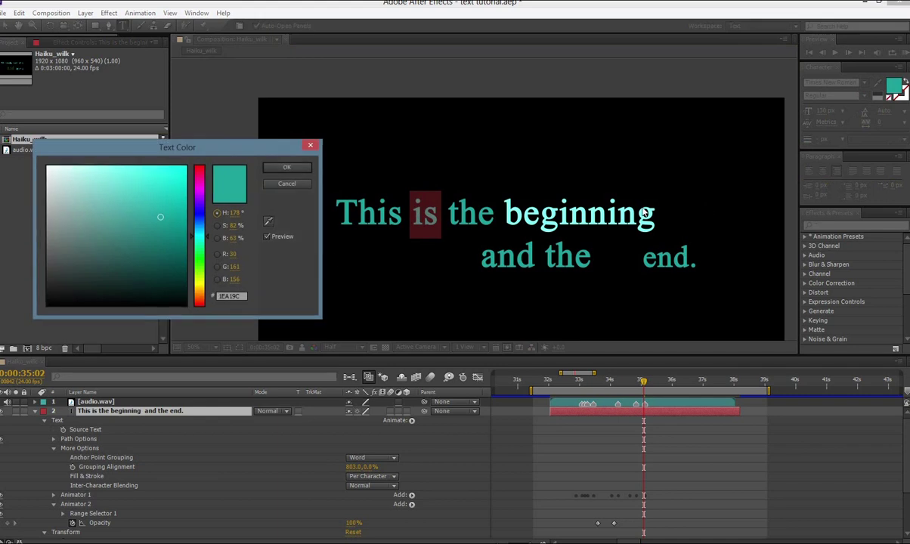
pyautogui.click(176, 255)
pyautogui.click(200, 260)
pyautogui.click(289, 169)
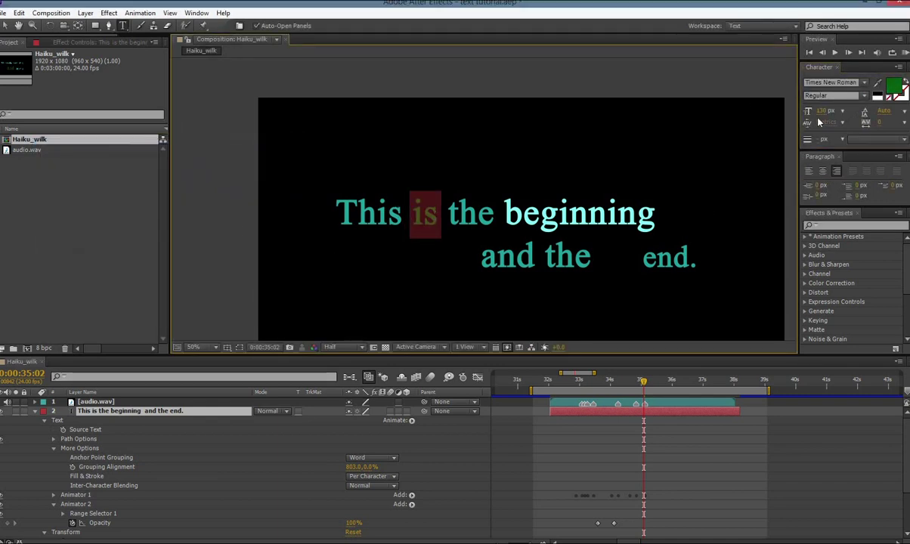
pyautogui.moveTo(821, 112); pyautogui.dragTo(820, 39)
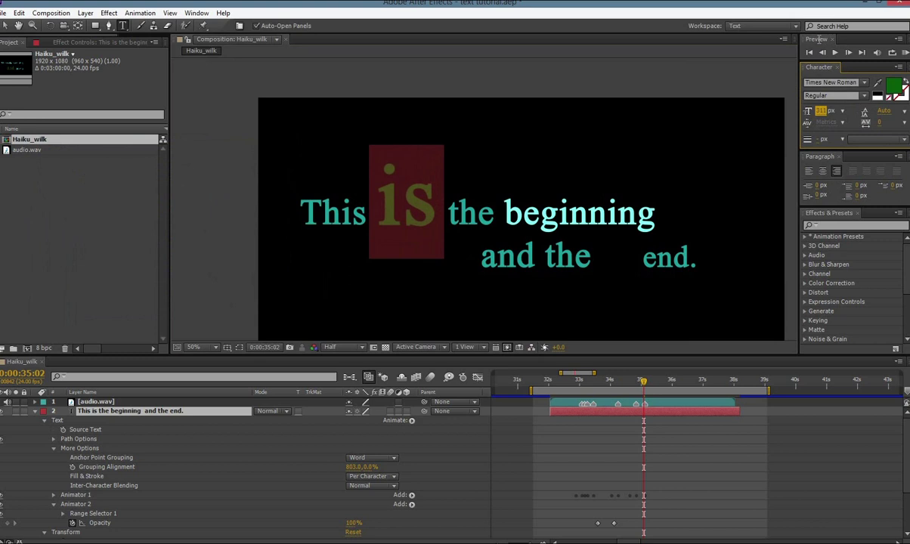
# Step: Preview the animated reveal of the restyled words from about 32 to 35 seconds
pyautogui.click(591, 381)
pyautogui.moveTo(559, 391); pyautogui.dragTo(652, 376)
pyautogui.click(560, 384)
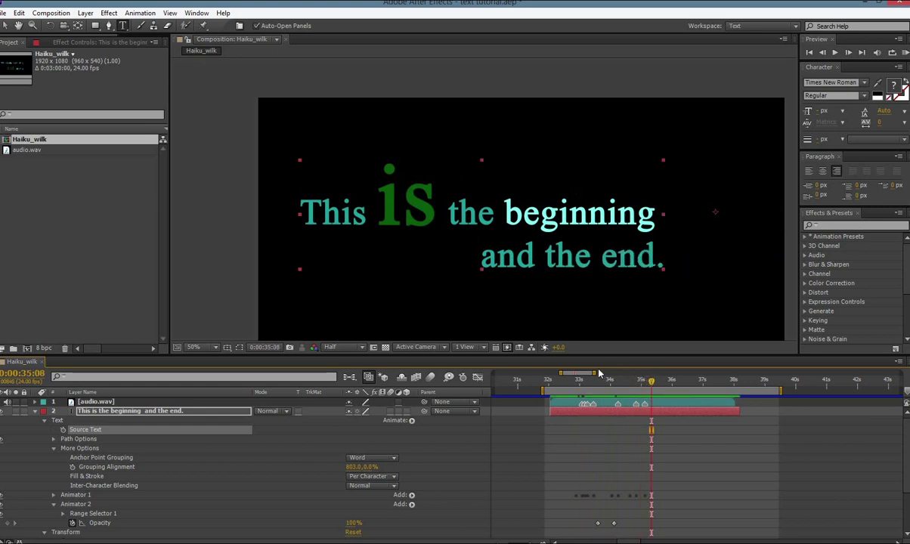